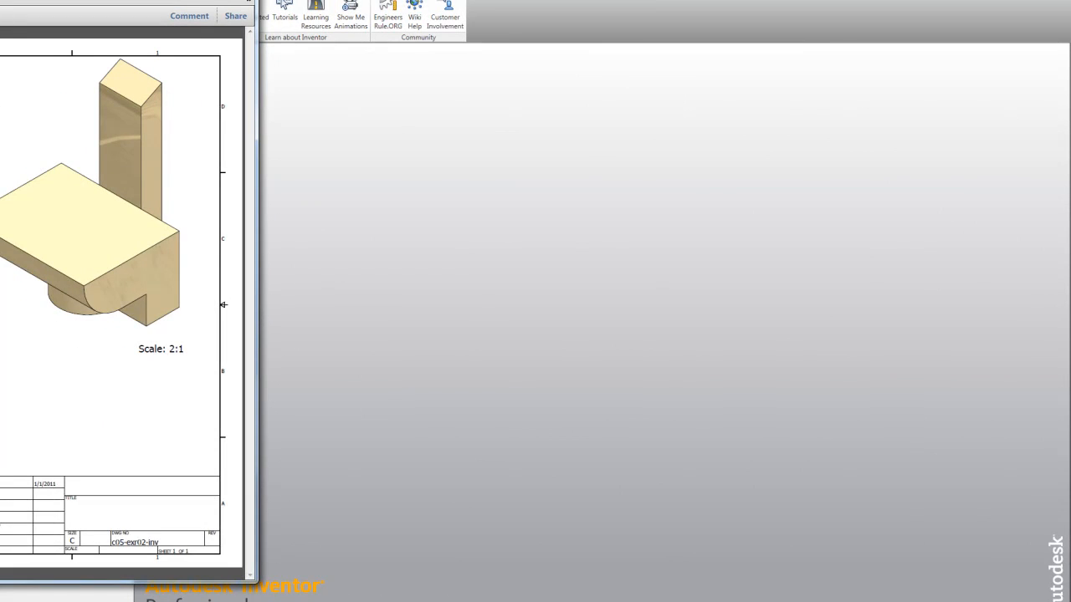
Step: Create a new vault project named Week 5 Ex 2, including its folder, and make it the active project
left_click_drag(256, 77, 2, 79)
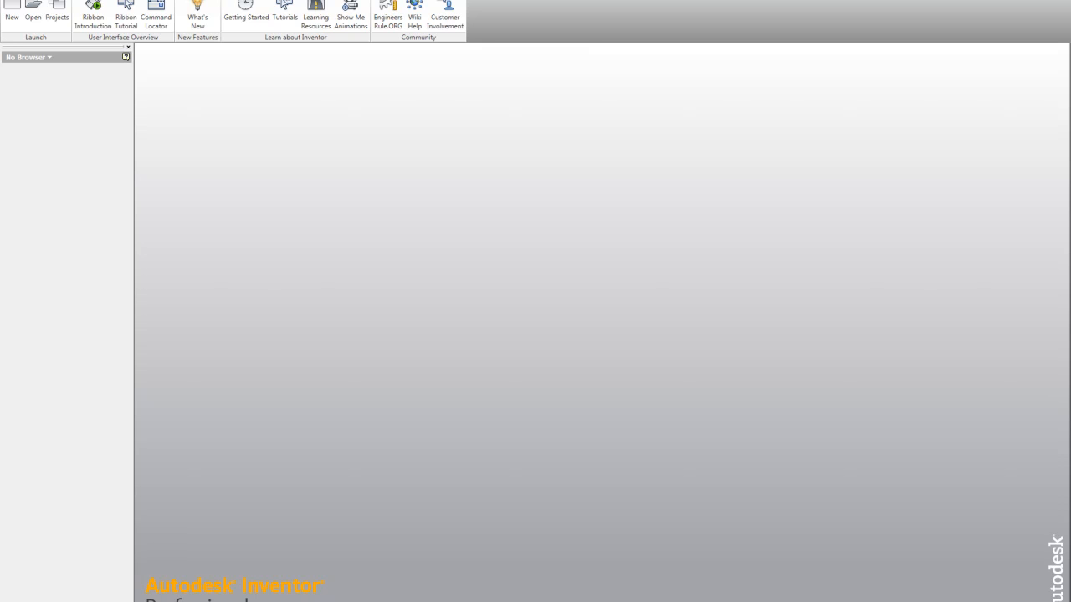
left_click(57, 10)
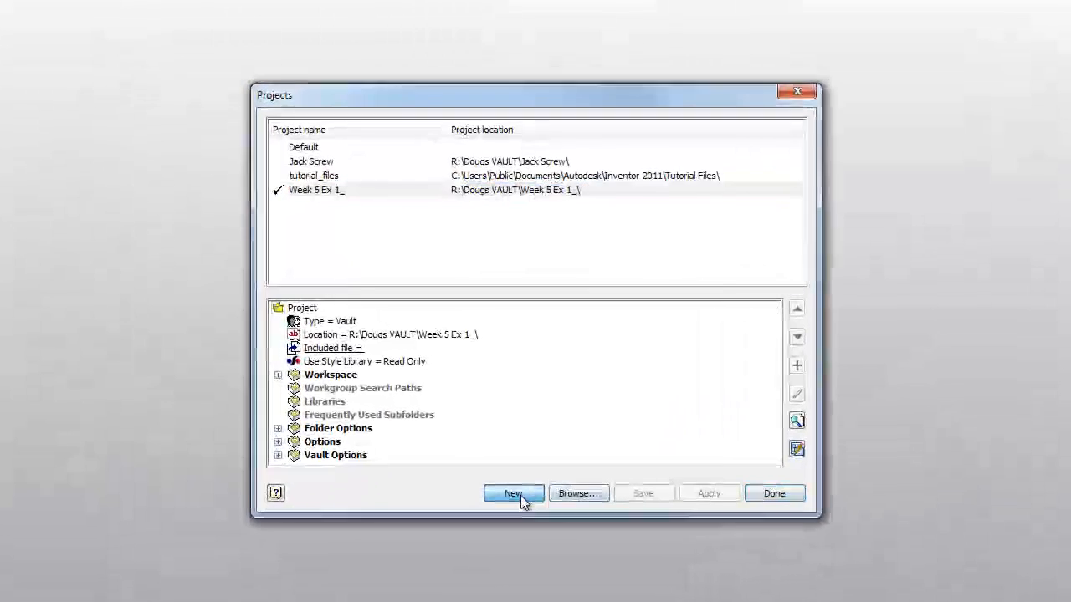
left_click(514, 493)
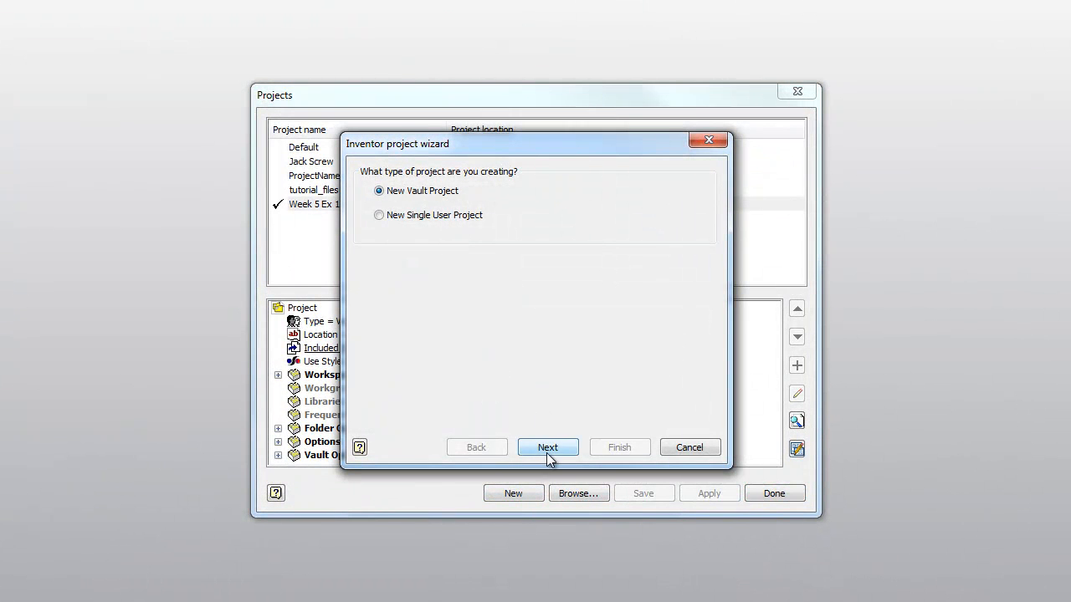
left_click(547, 449)
left_click_drag(426, 206, 337, 202)
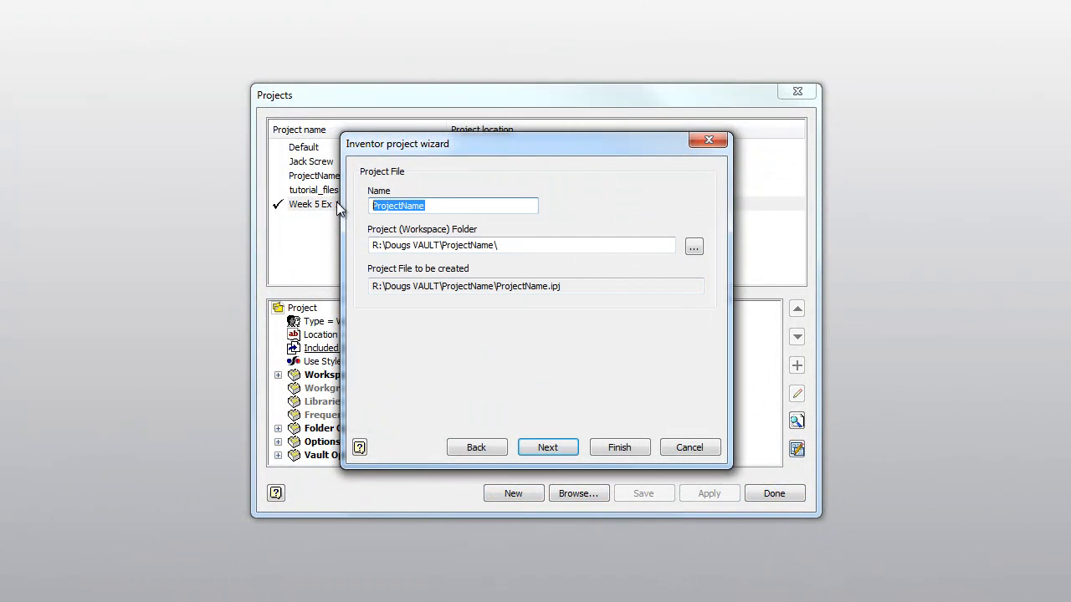
type("Week ")
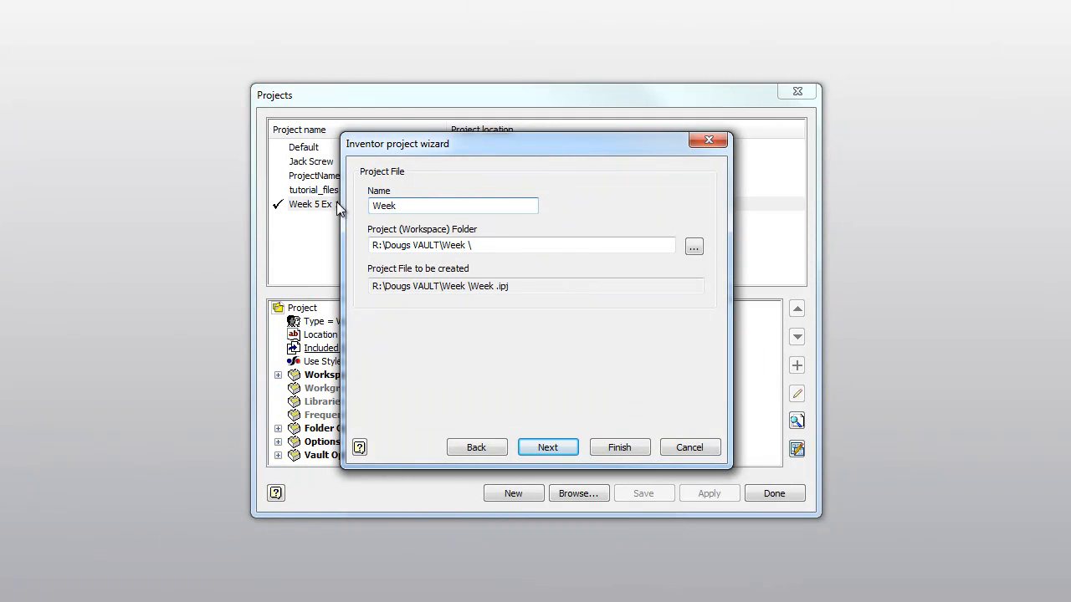
type("5 Ex 2")
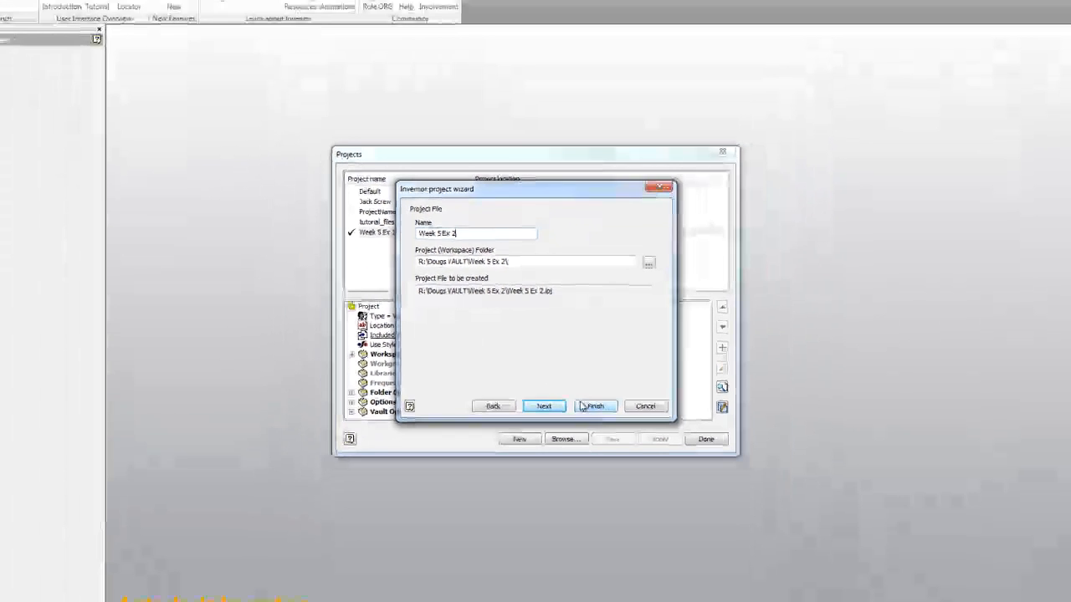
left_click(619, 447)
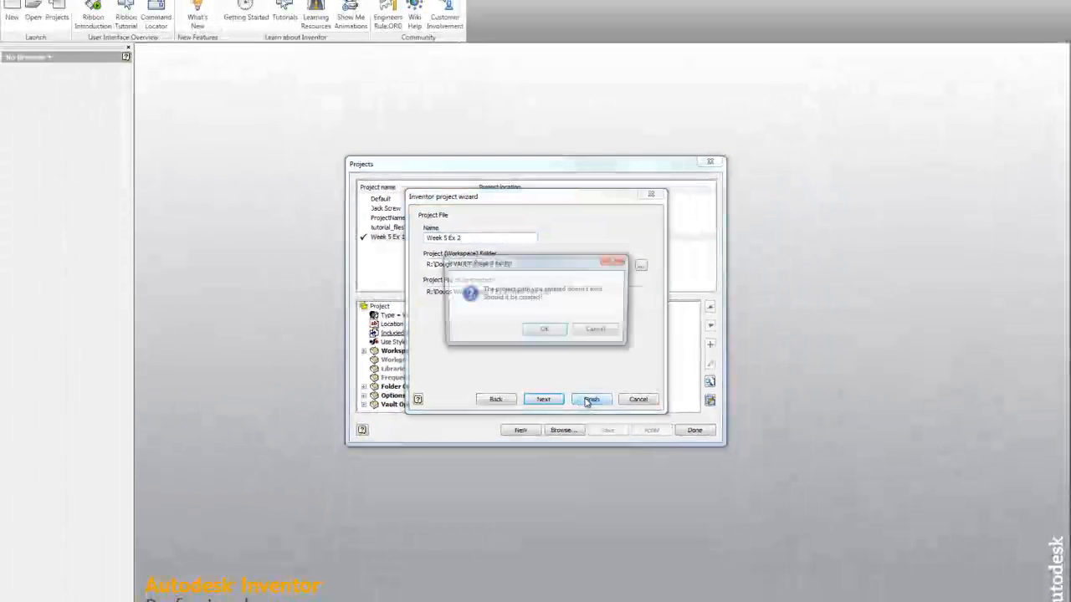
left_click(548, 333)
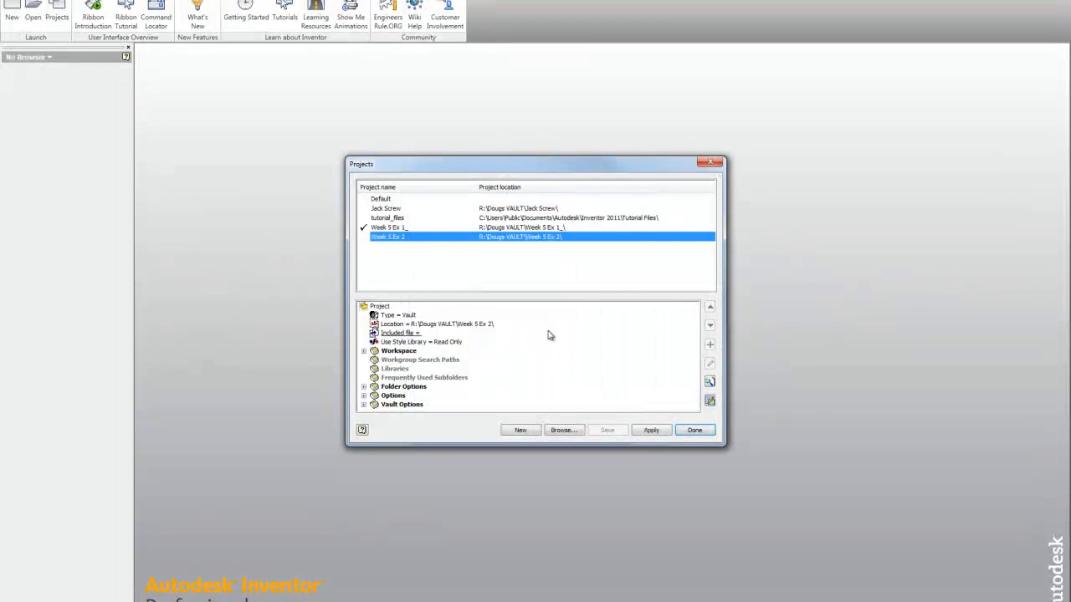
left_click(655, 433)
left_click(698, 430)
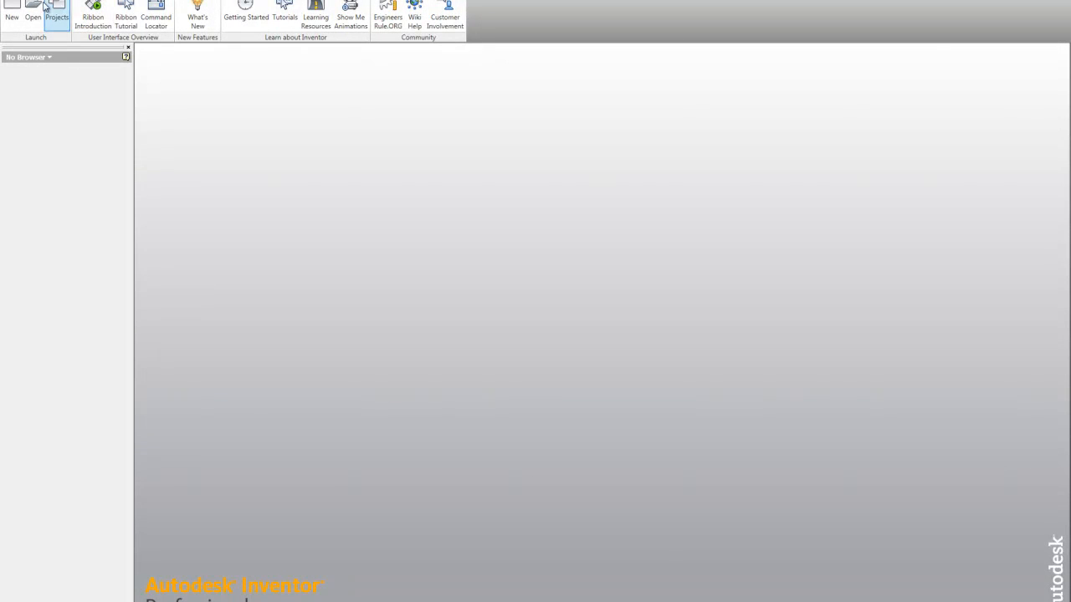
Step: Start a new part file from the metric template aaa_Standard (mm).ipt
left_click(11, 8)
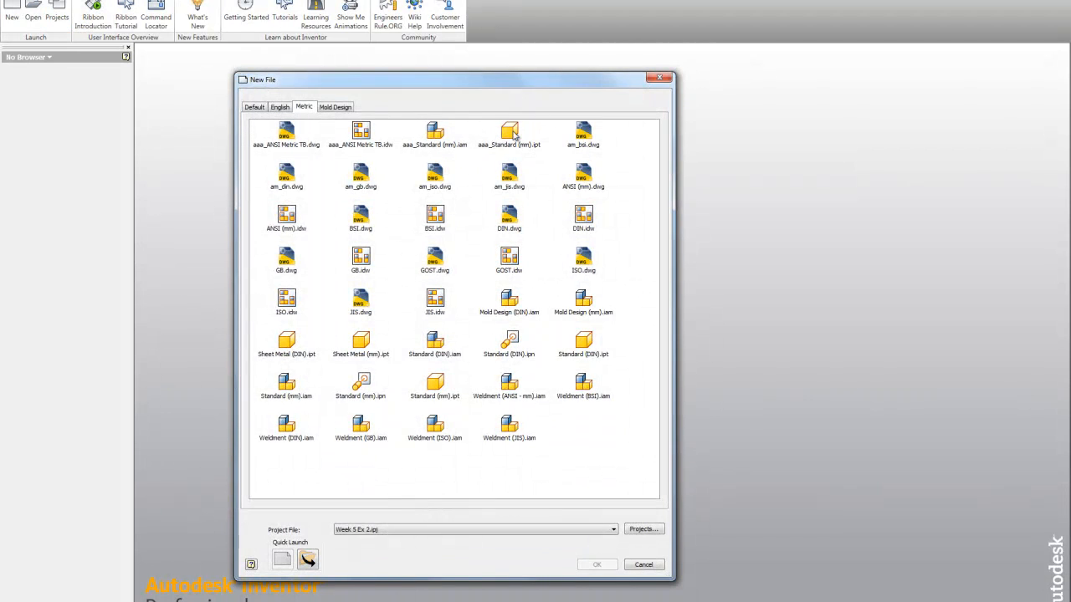
left_click(512, 132)
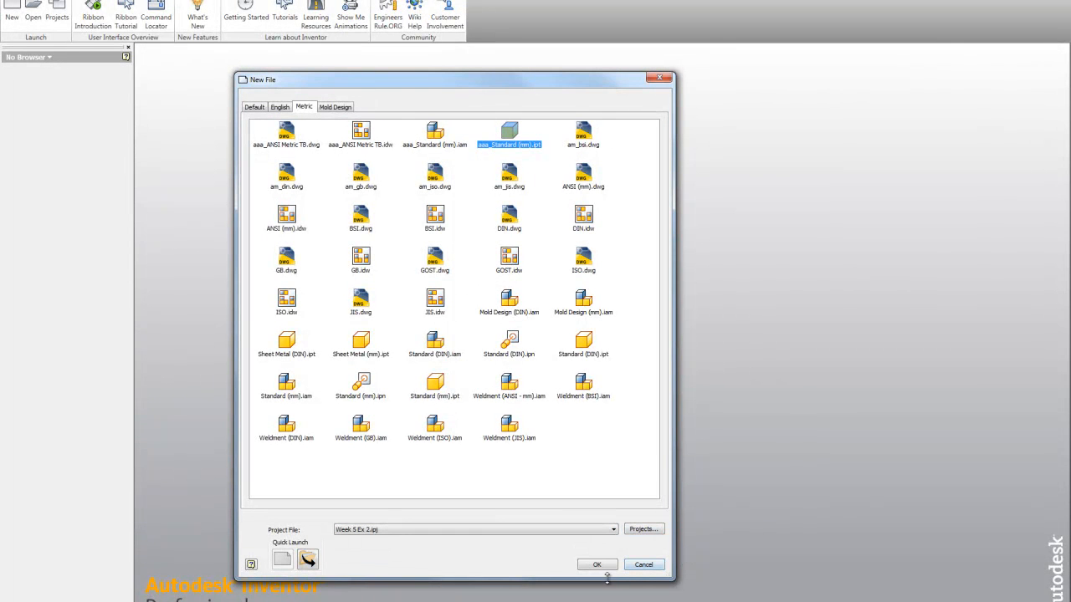
left_click_drag(674, 577, 700, 557)
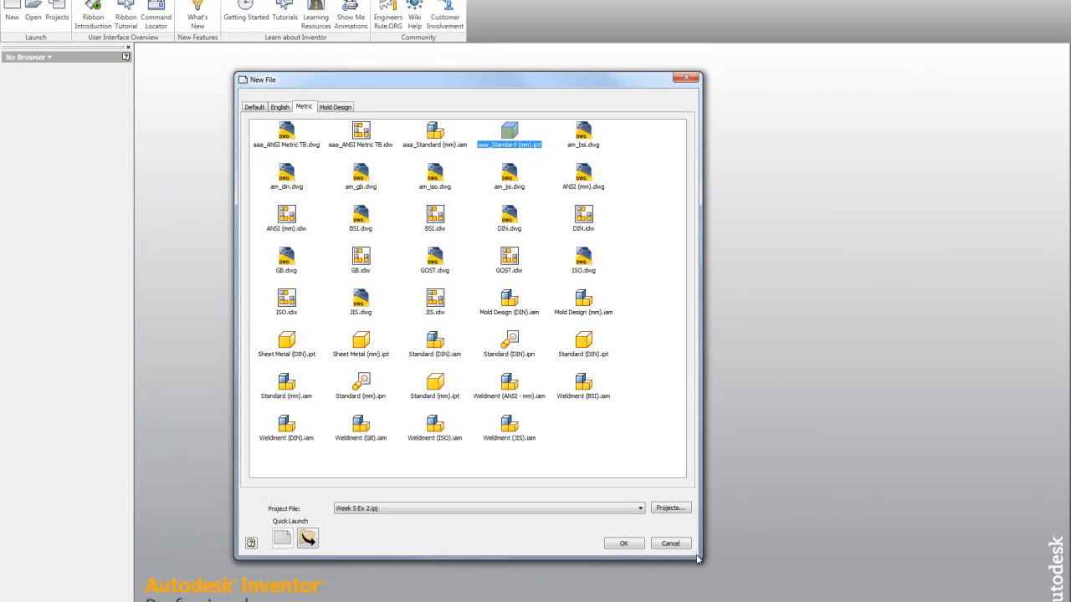
left_click(624, 545)
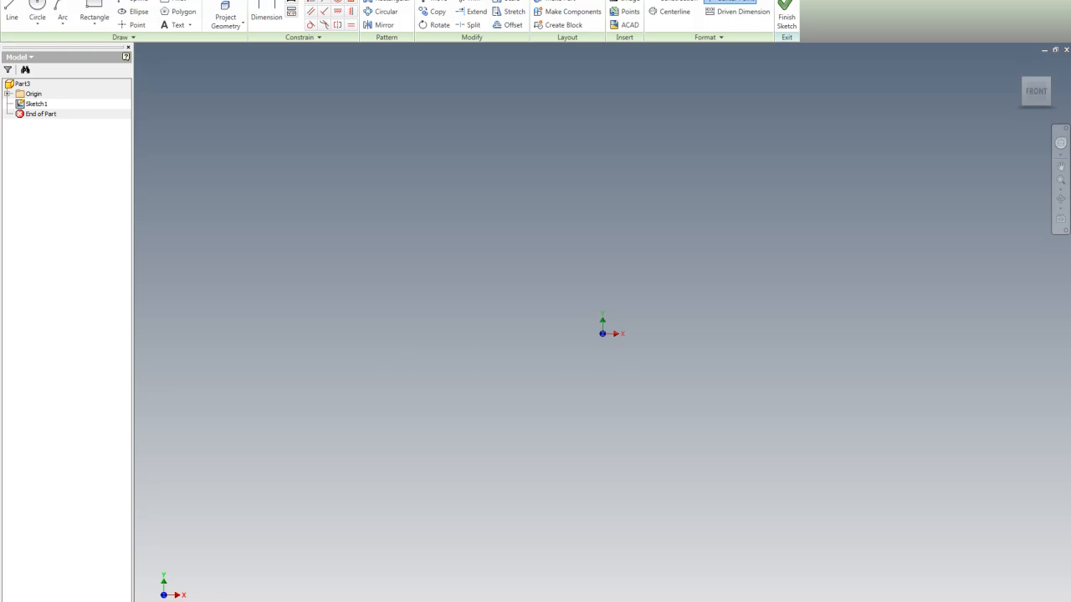
Step: Sketch a 55 mm horizontal line running from the origin in the negative X direction
mouse_move(0, 2)
left_mouse_down()
mouse_move(477, 2)
mouse_move(448, 7)
left_mouse_up()
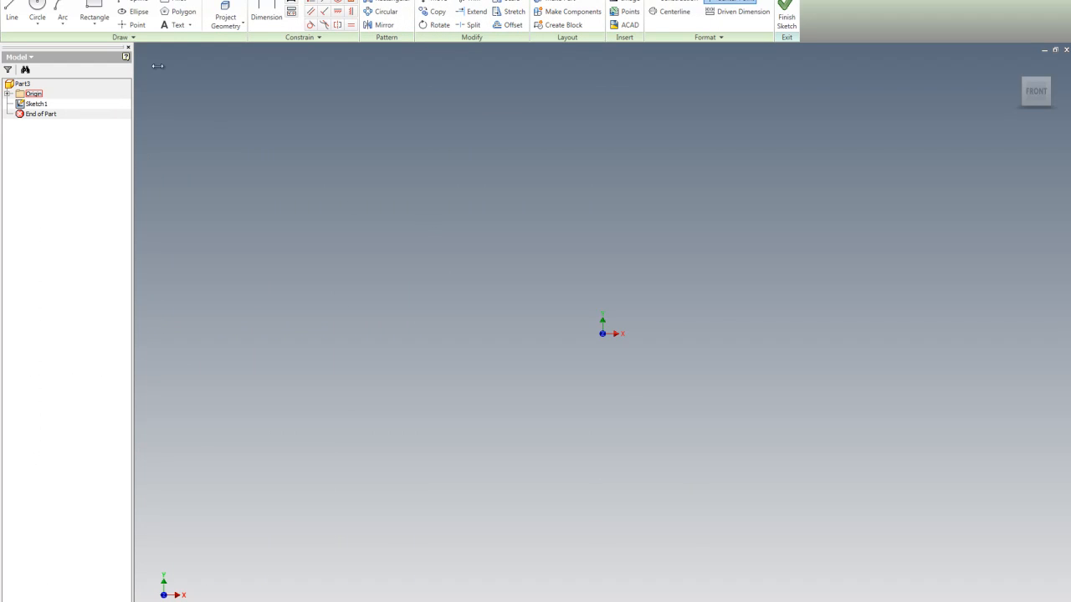
left_click(13, 10)
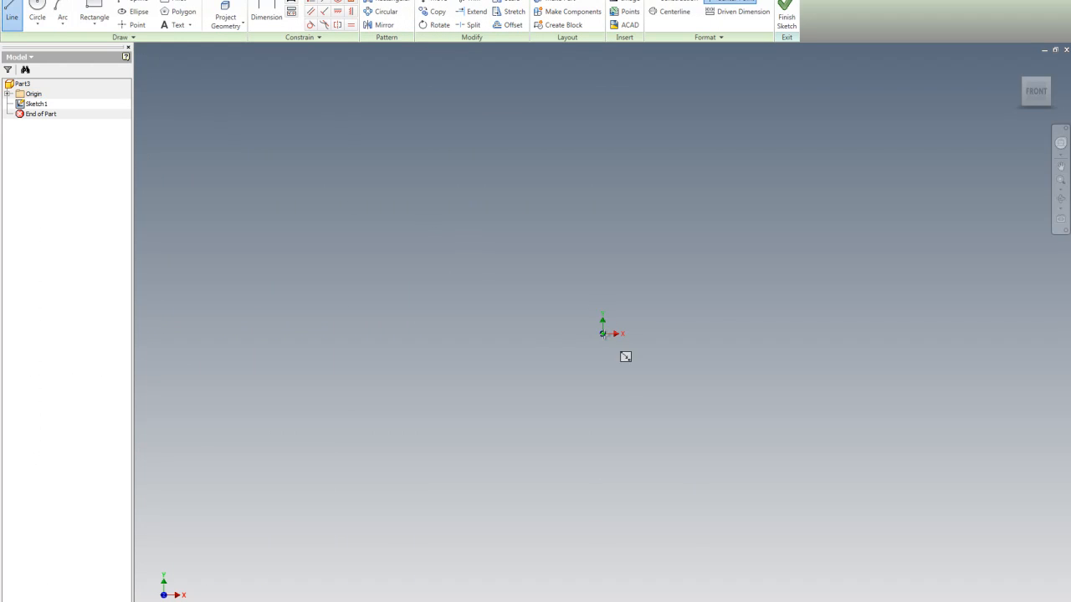
left_click(603, 334)
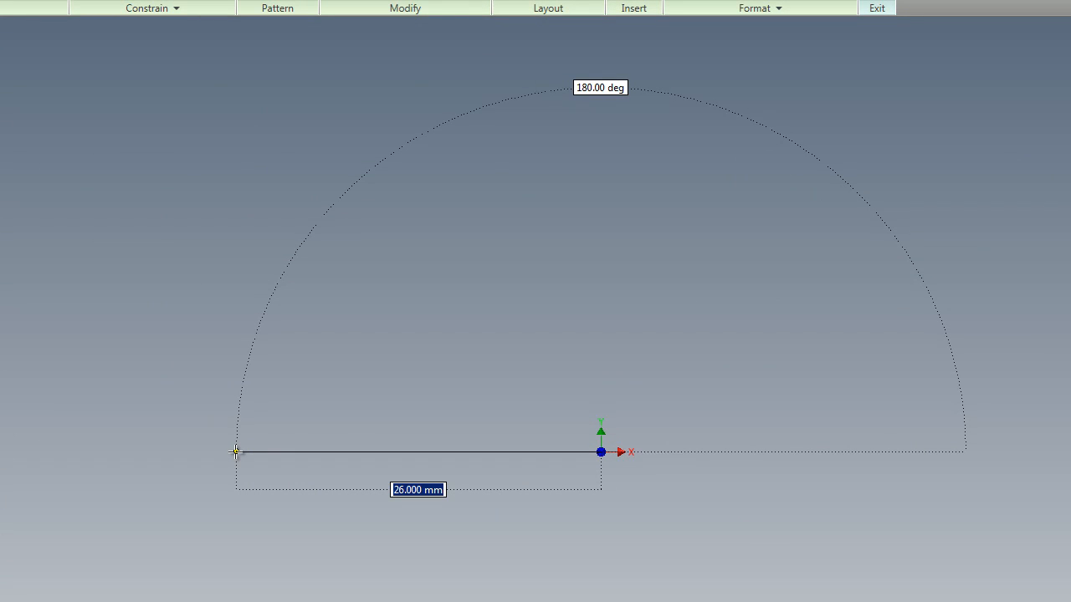
type("55")
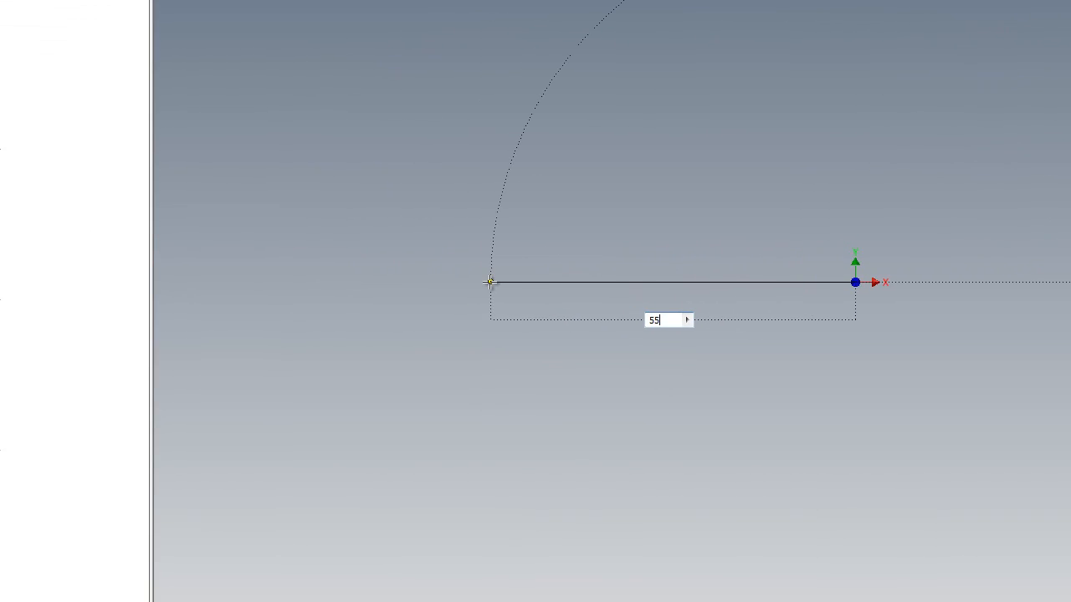
key("Return")
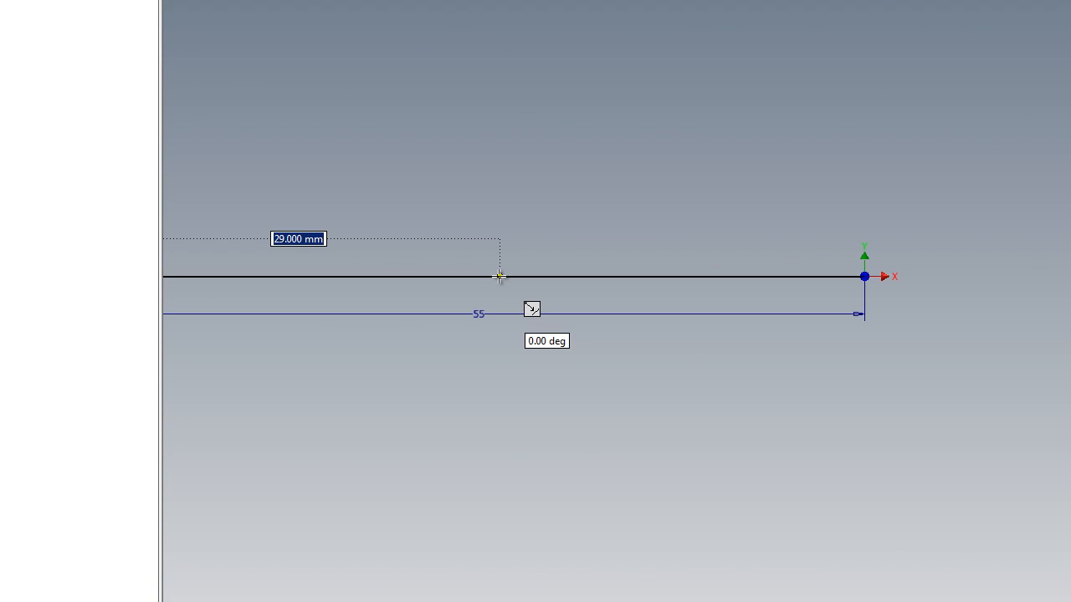
Step: Sketch an arc of about 10.6 mm radius curving down from the 55 mm line's free end, perpendicular to the line
scroll(586, 276, "down", 4)
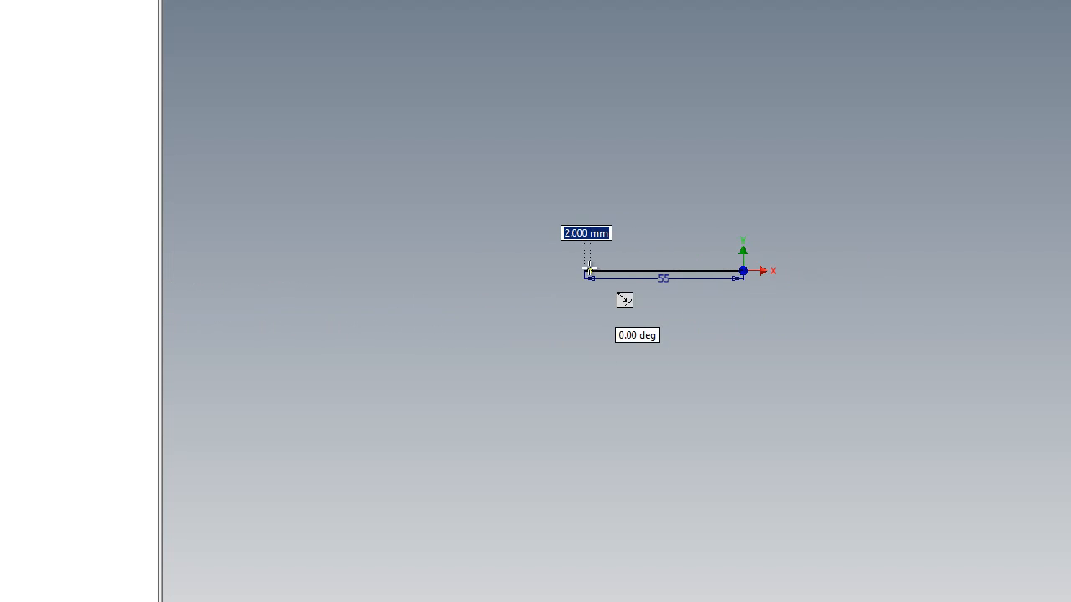
scroll(592, 272, "up", 5)
scroll(596, 281, "up", 3)
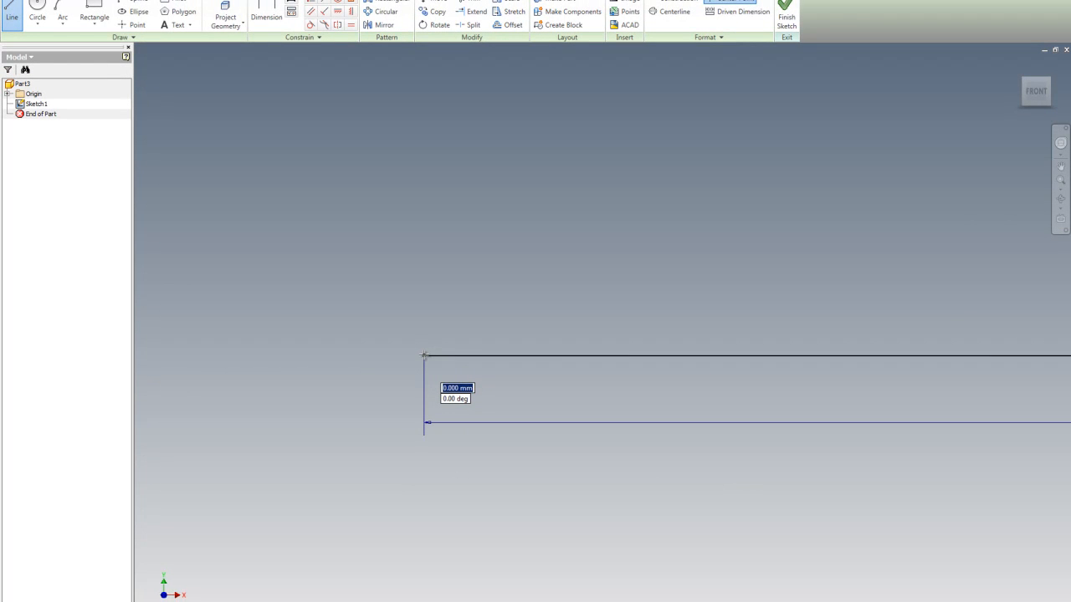
mouse_move(424, 356)
left_mouse_down()
mouse_move(439, 448)
mouse_move(471, 492)
mouse_move(471, 529)
mouse_move(552, 576)
left_mouse_up()
Step: Sketch a horizontal line about 8.6 mm long from the arc's lower end toward the origin side, parallel to the 55 mm line
scroll(548, 561, "up", 6)
scroll(548, 546, "down", 5)
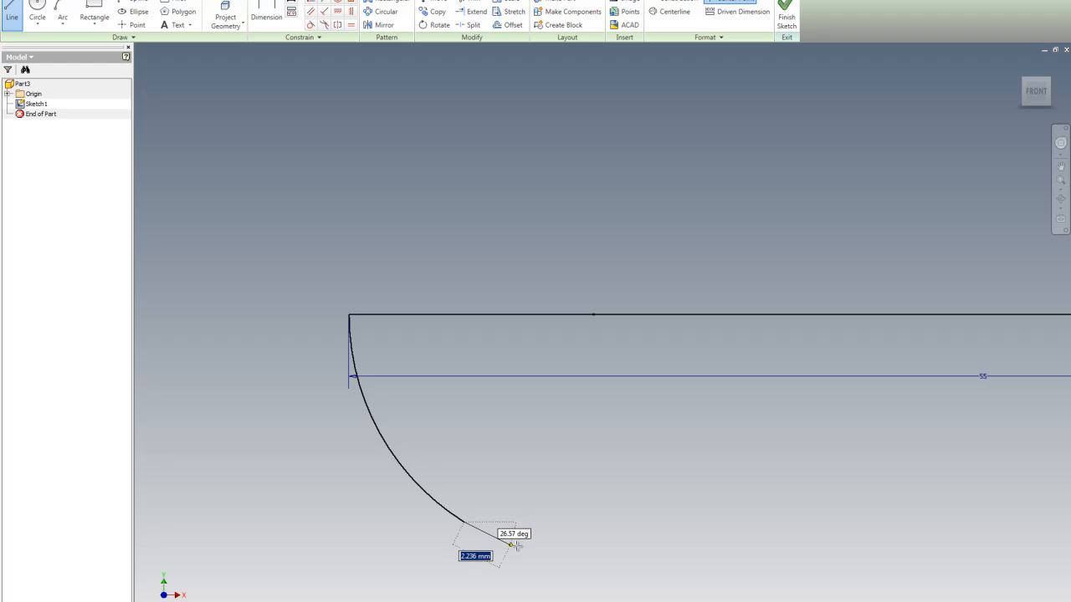
scroll(452, 512, "up", 4)
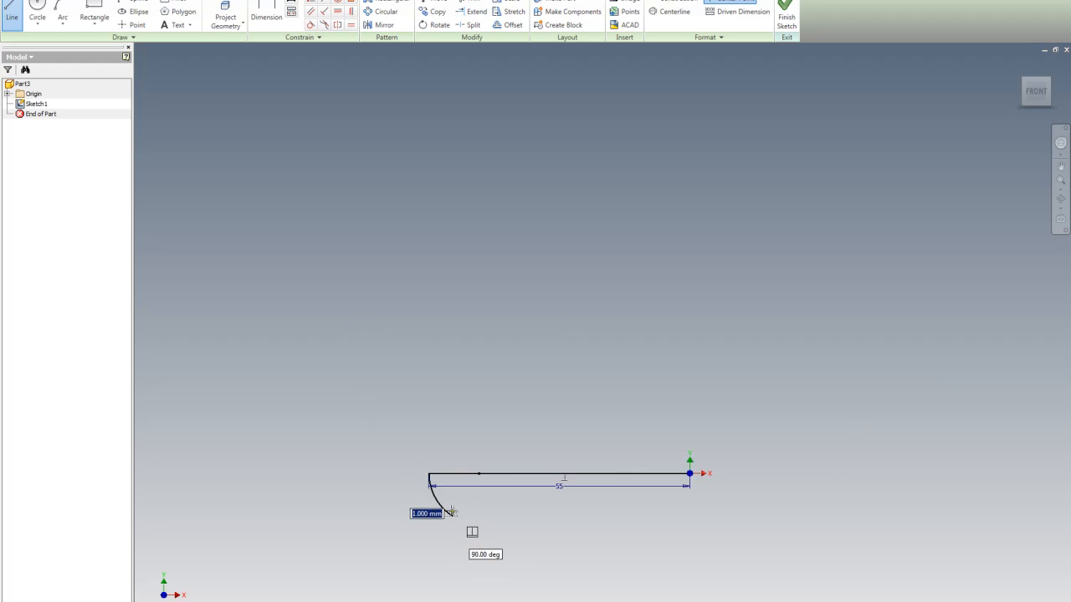
scroll(461, 522, "down", 5)
scroll(452, 531, "up", 2)
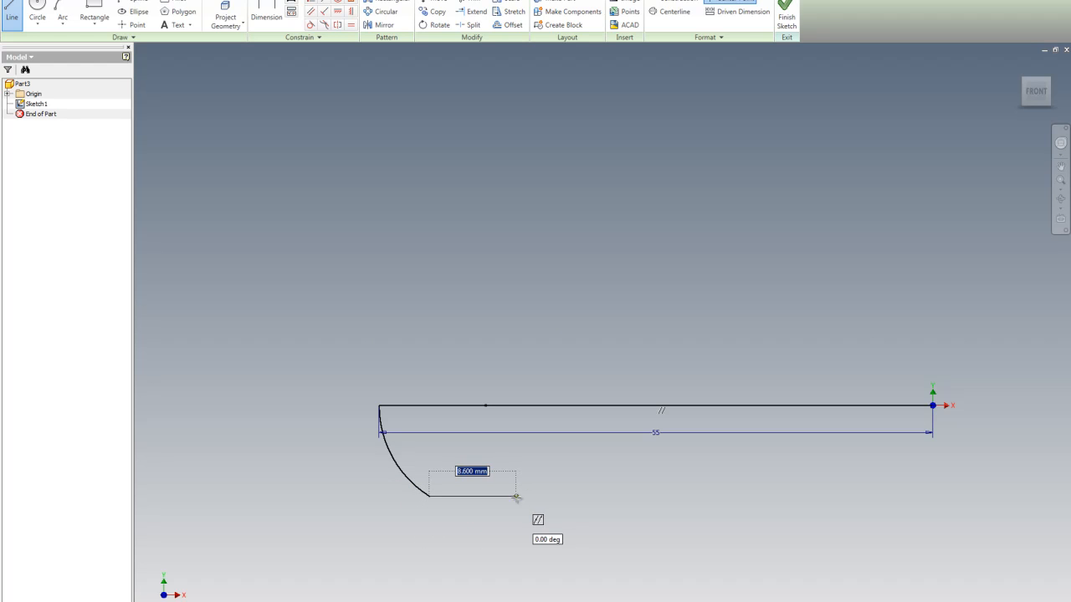
left_click(516, 497)
key("Escape")
key("Escape")
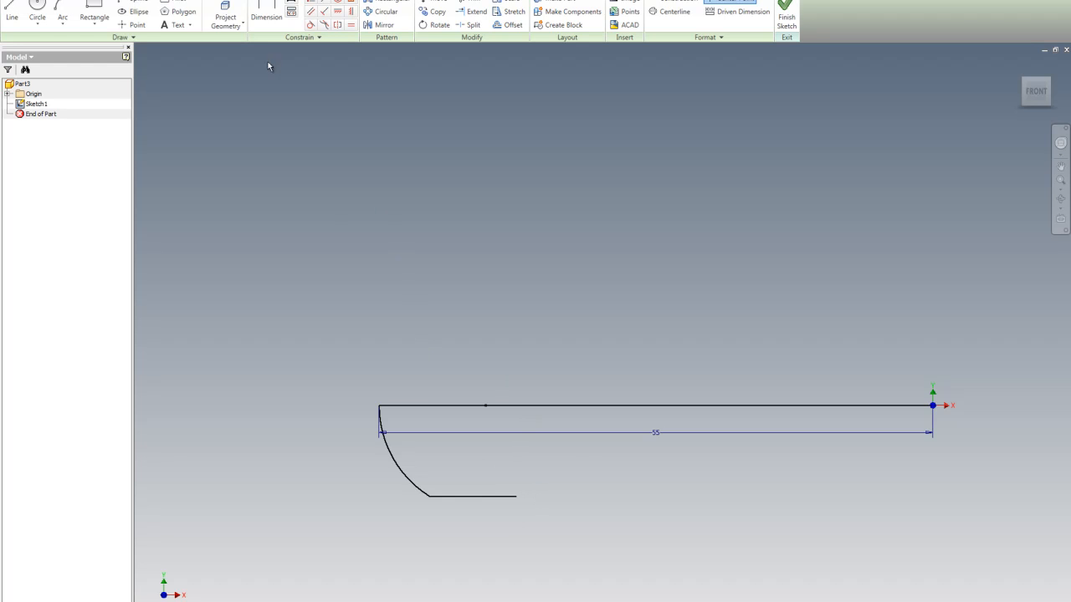
Step: Dimension the arc's radius as 22 mm
left_click(266, 15)
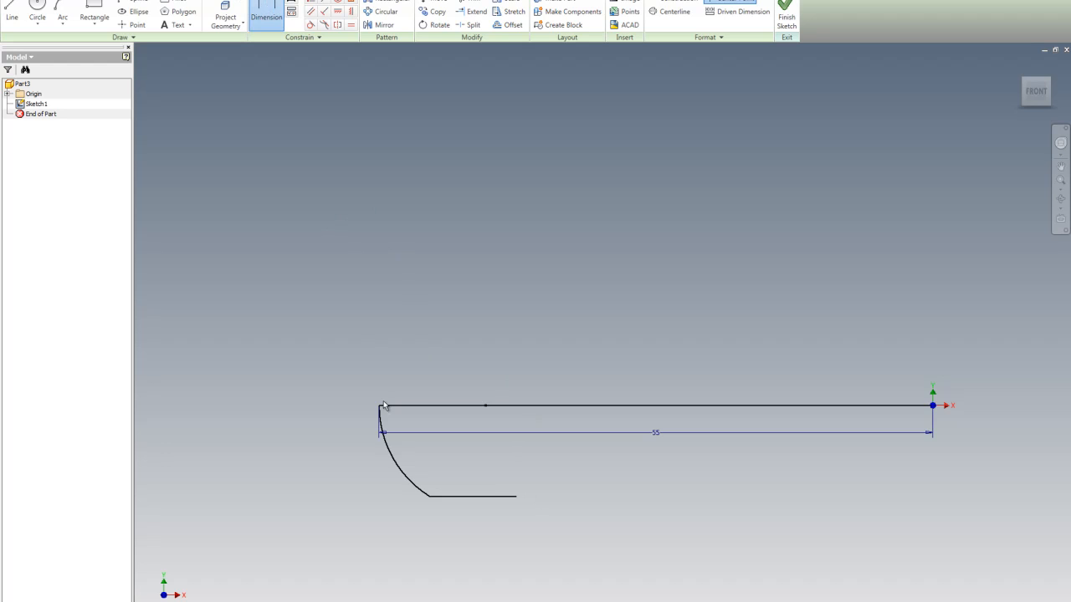
left_click(398, 466)
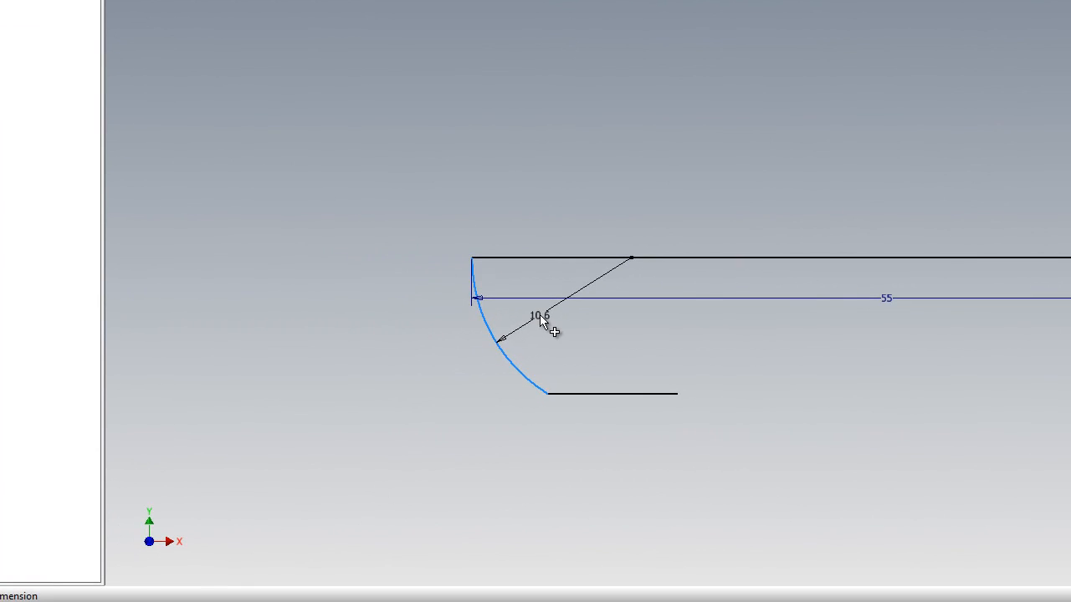
left_click(541, 318)
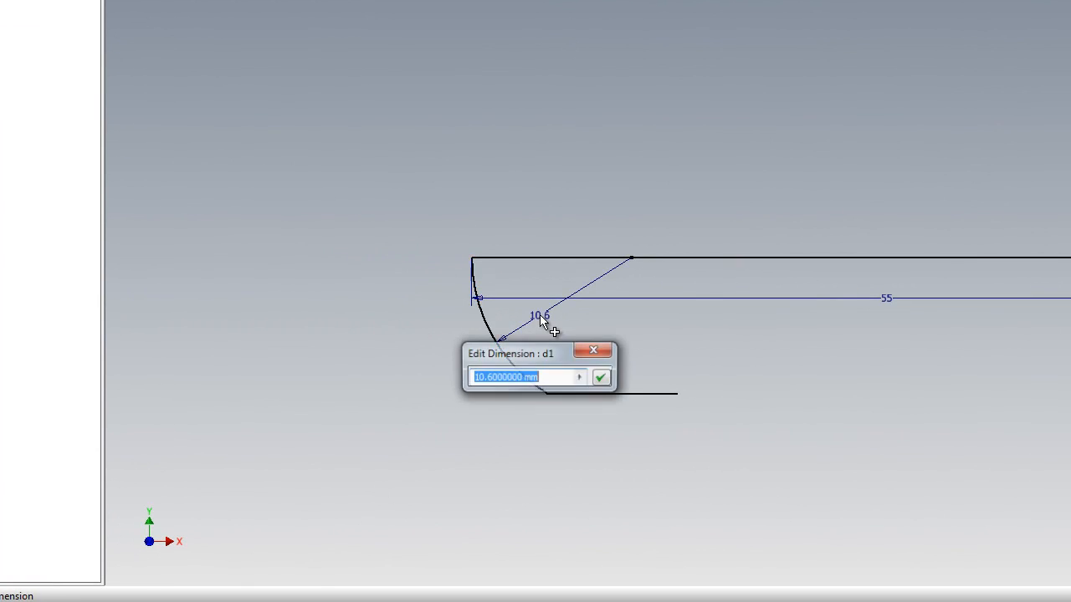
type("2")
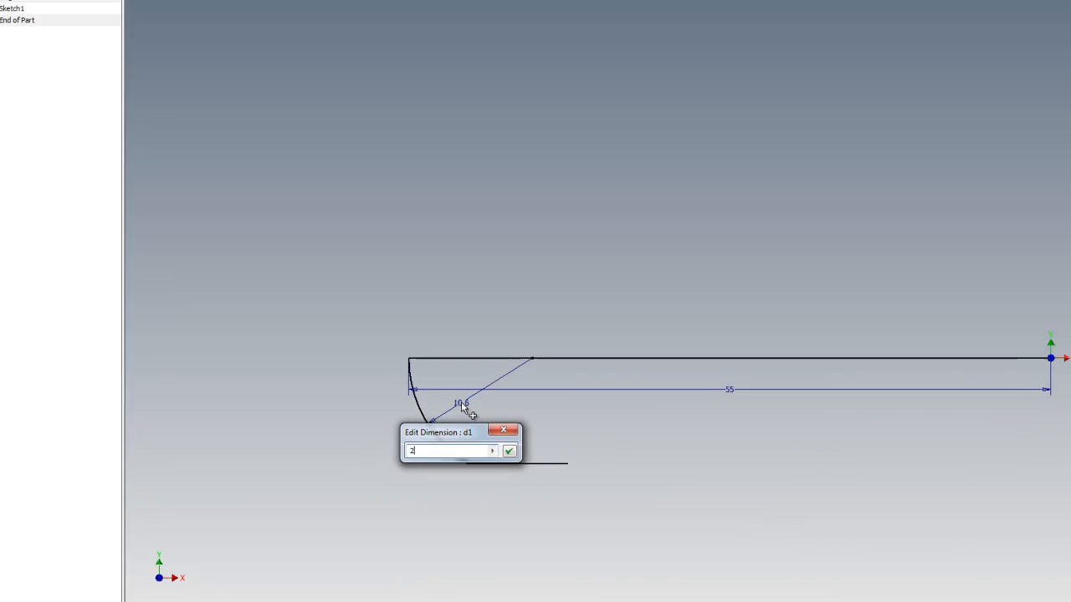
type("2")
key("Return")
Step: Try to dimension the vertical distance between the two horizontal lines as 38 mm, and delete that dimension
scroll(395, 360, "down", 5)
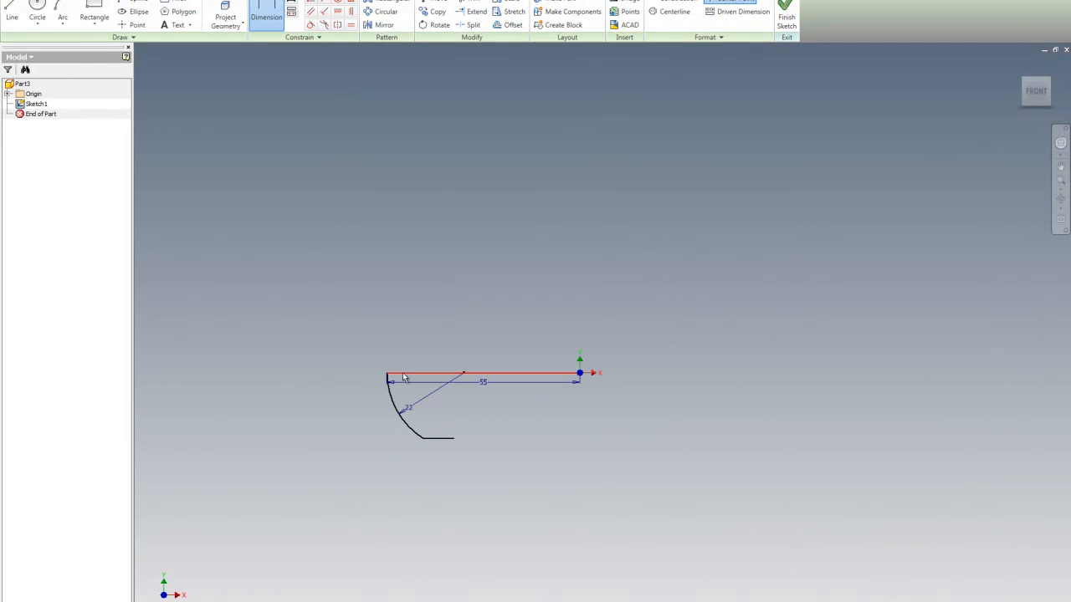
scroll(449, 437, "up", 3)
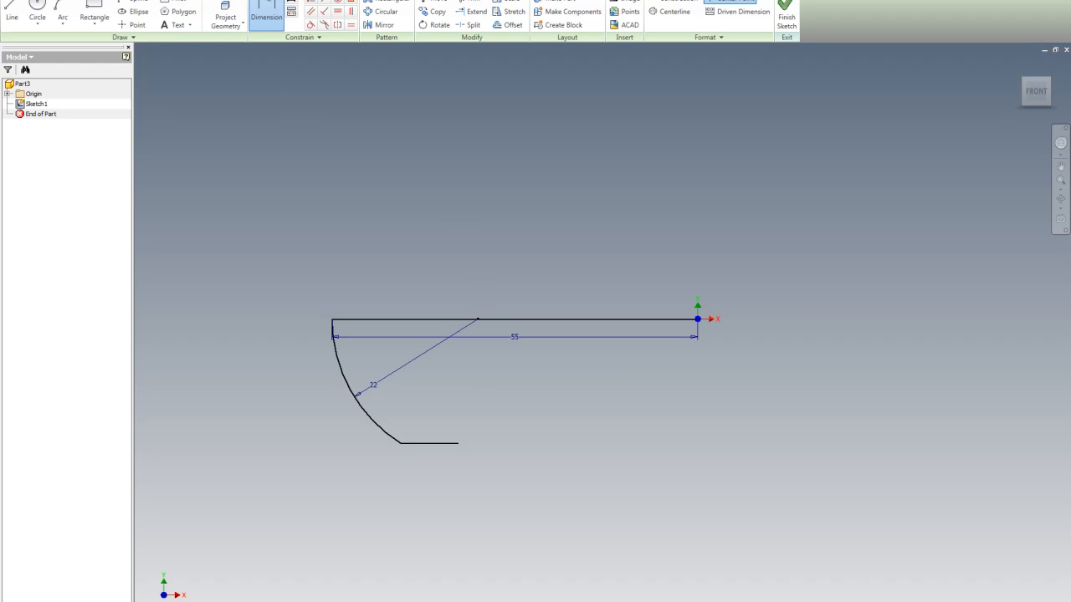
left_click(270, 10)
left_click(422, 321)
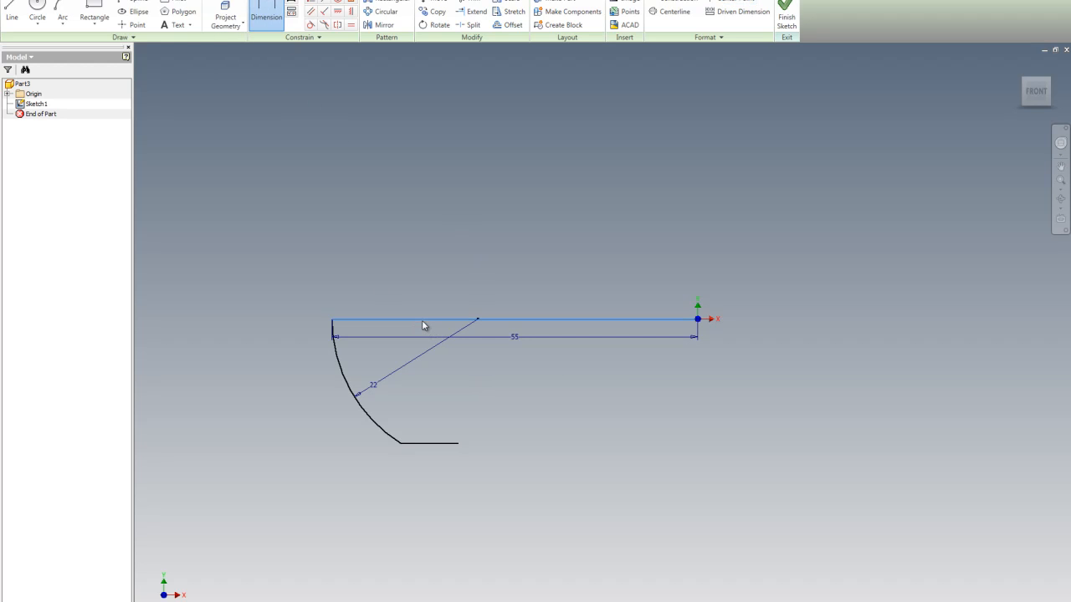
left_click(437, 443)
left_click(250, 401)
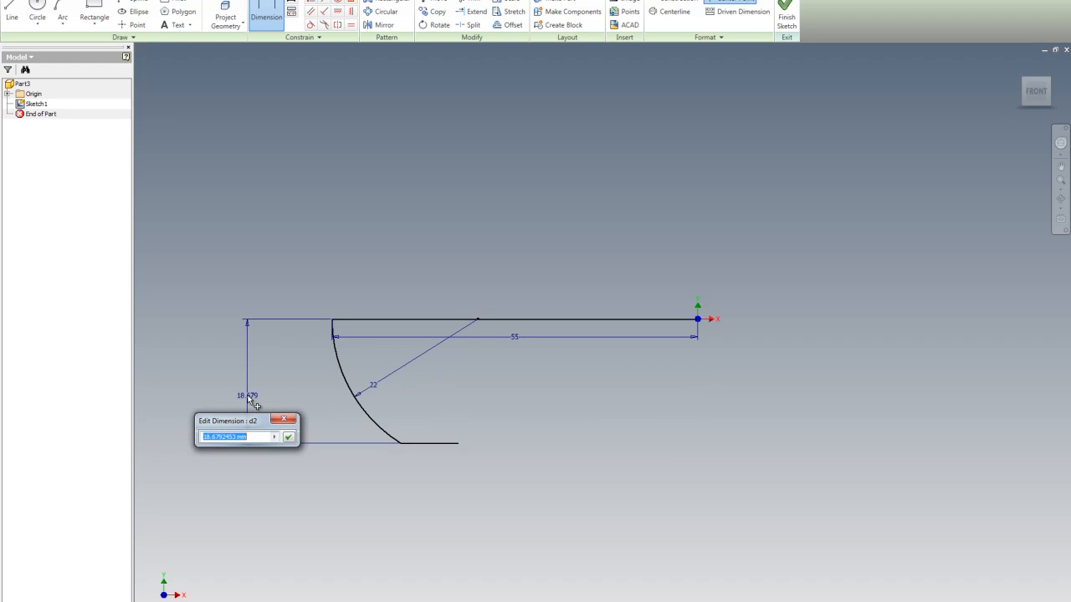
type("38")
key("Return")
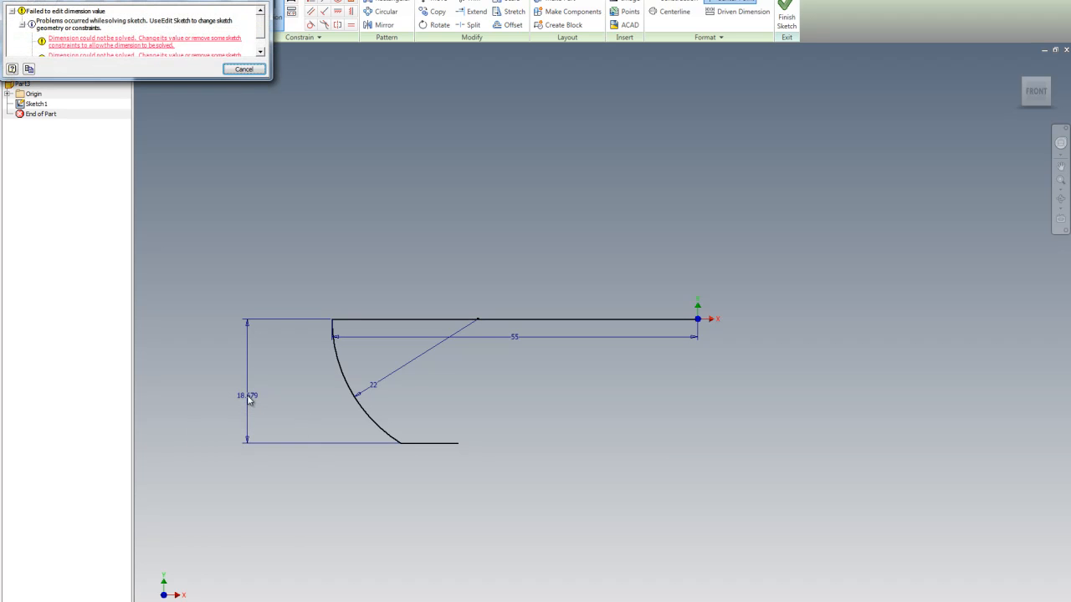
left_click(244, 68)
left_click(241, 402)
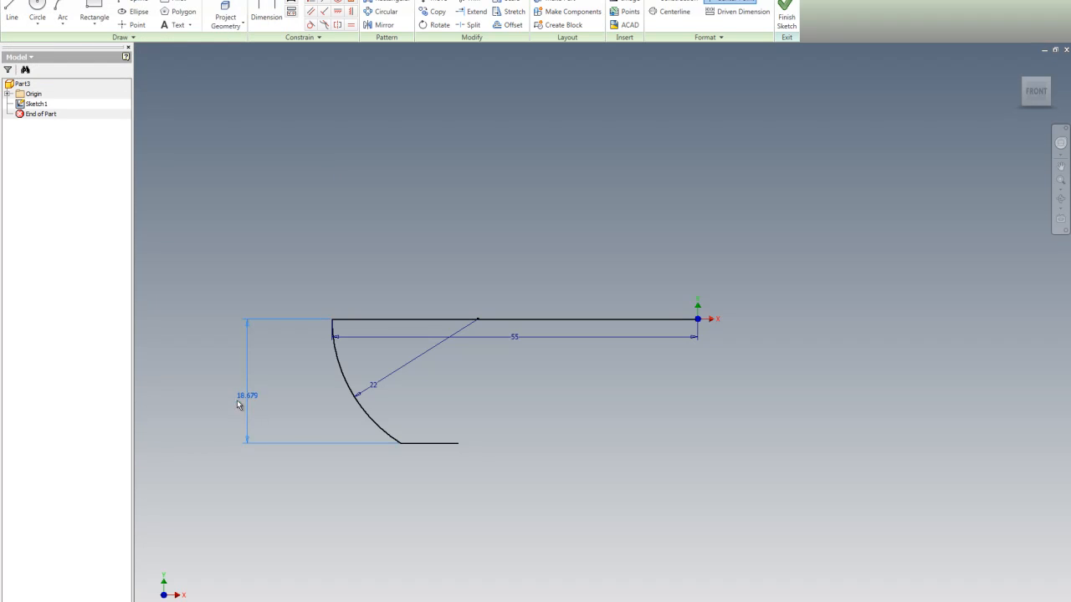
key("Delete")
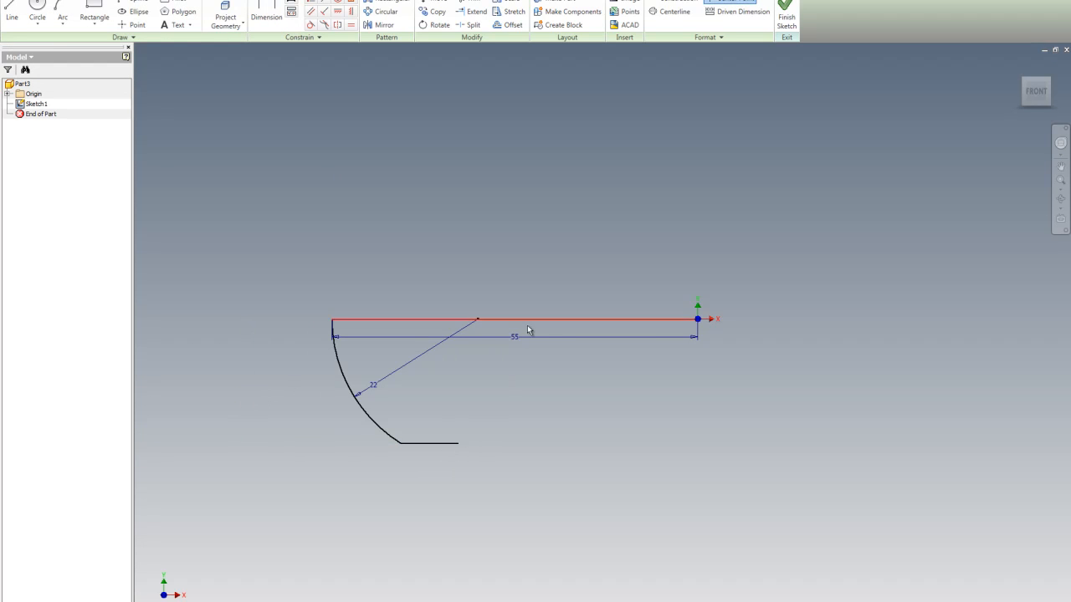
Step: Trim away the short horizontal line at the arc's lower end and sketch a 38 mm vertical line down from the origin
left_click(469, 3)
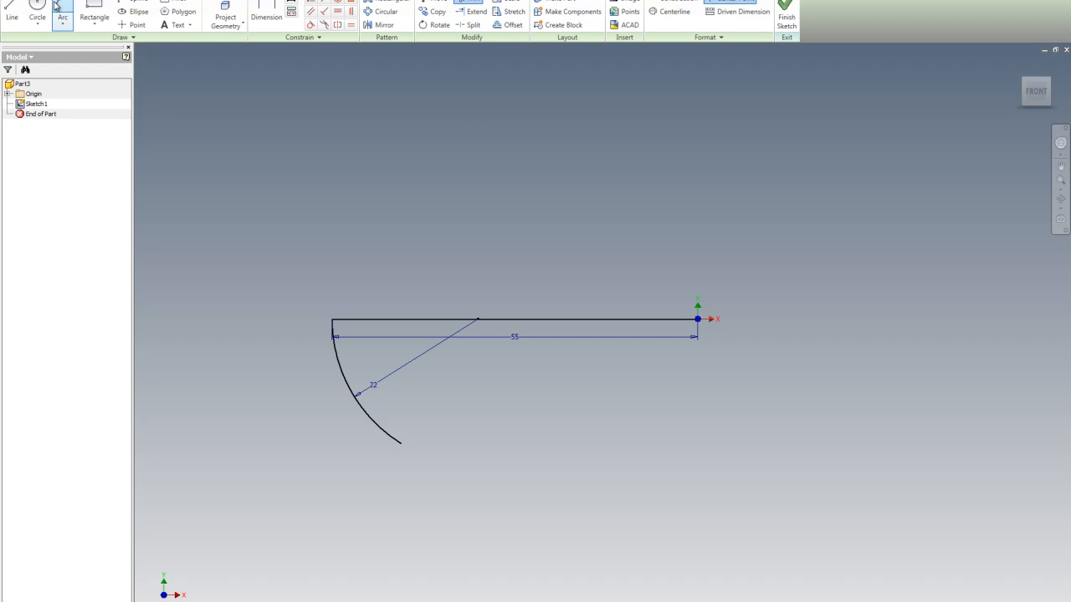
left_click(12, 10)
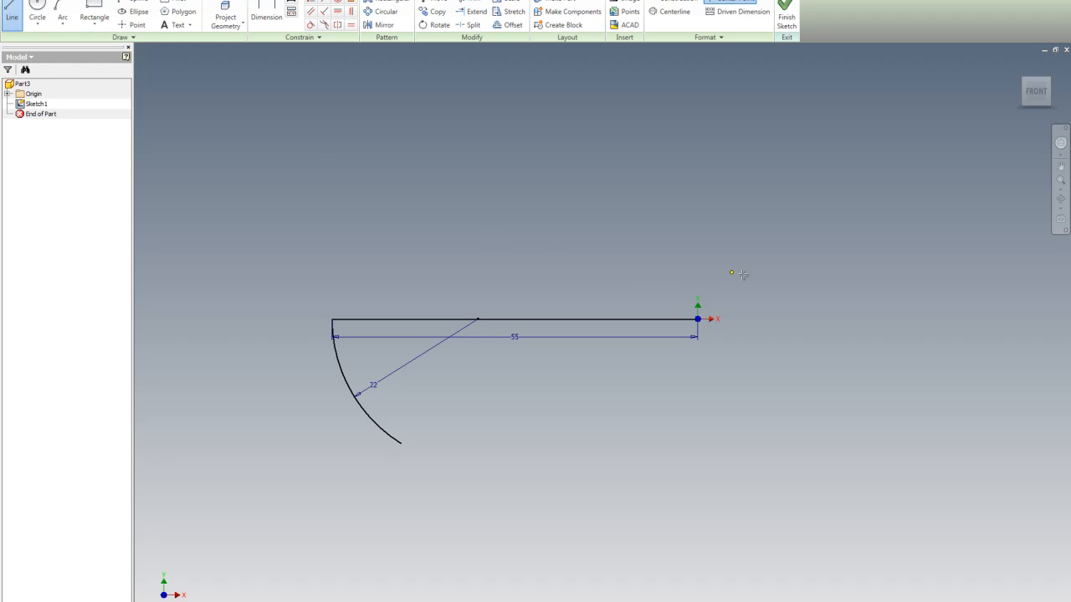
left_click(711, 334)
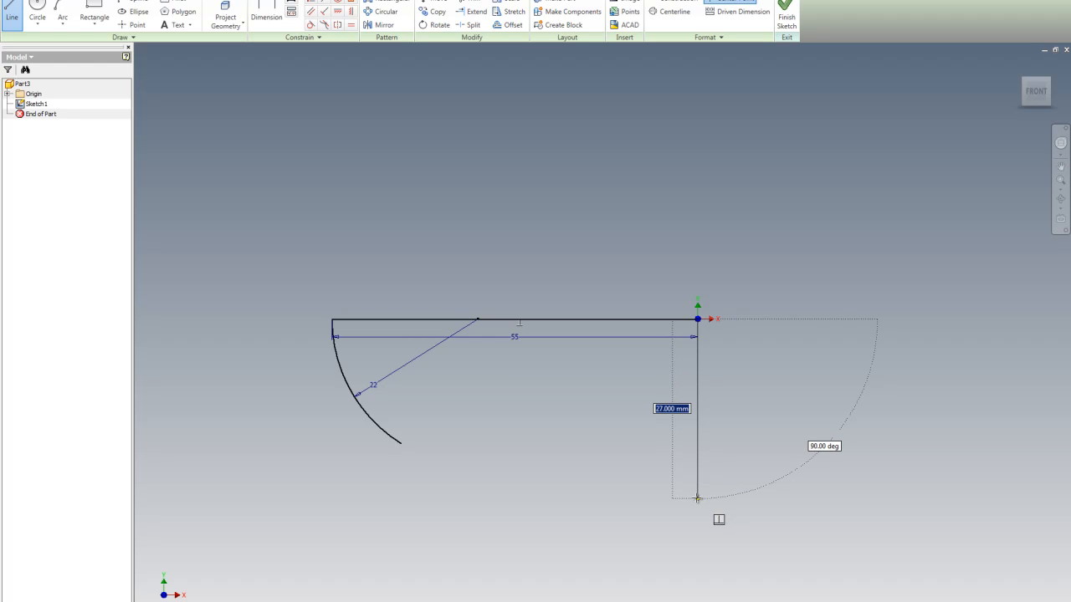
type("3")
key("Return")
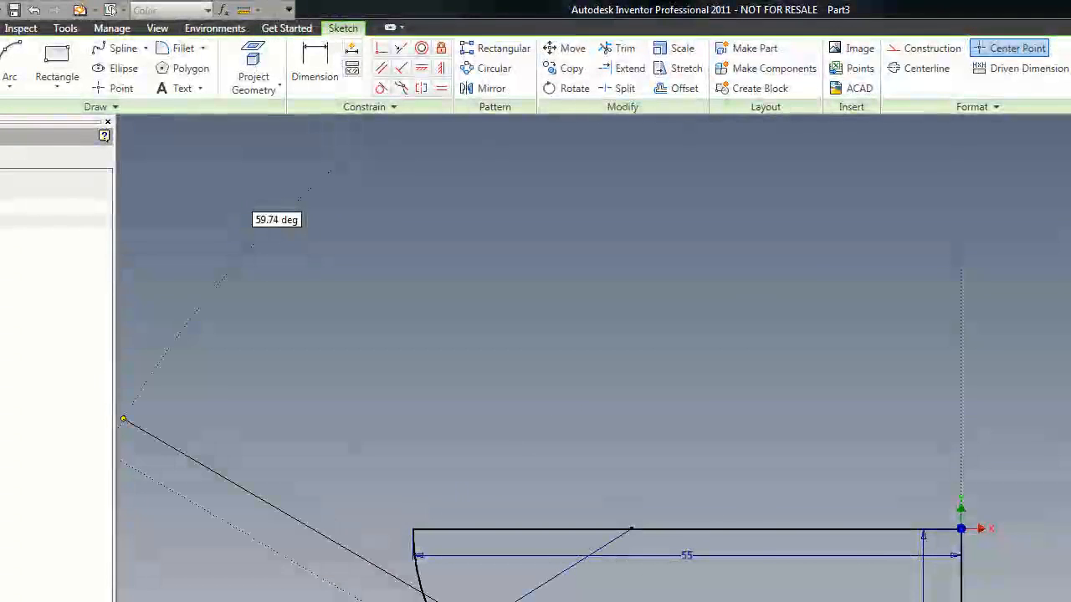
Step: Try to sketch a horizontal line toward the arc side from the 38 mm line's lower end, and undo that line
key("Escape")
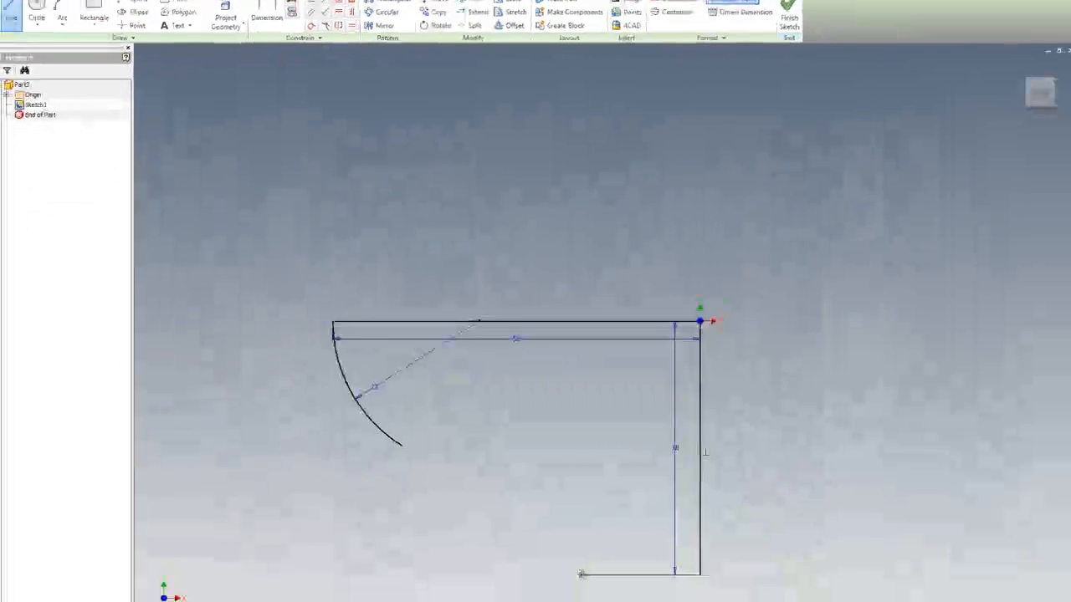
right_click(580, 574)
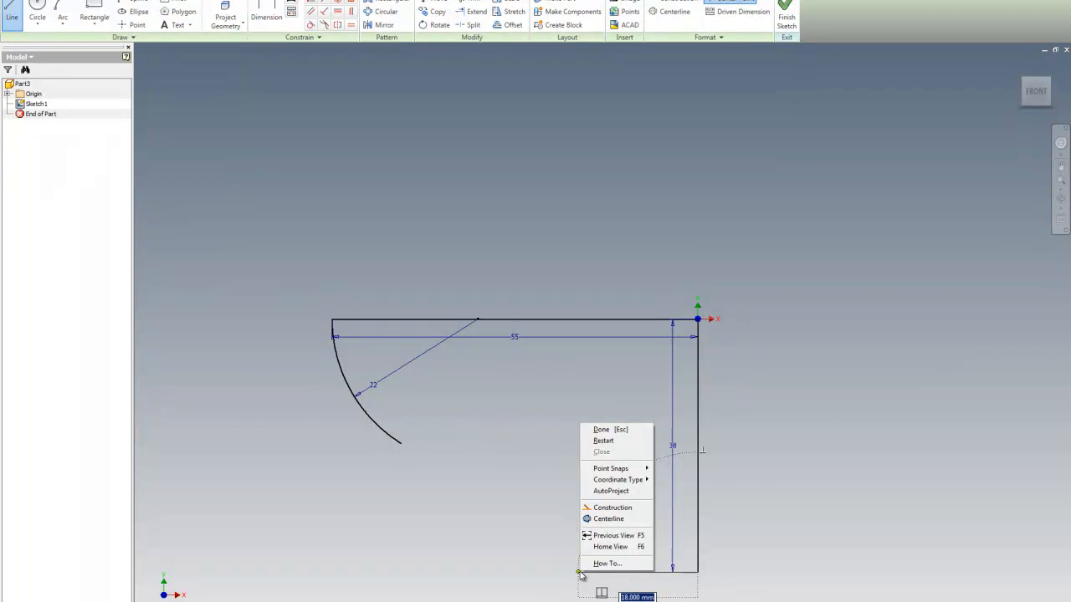
left_click_drag(581, 574, 701, 452)
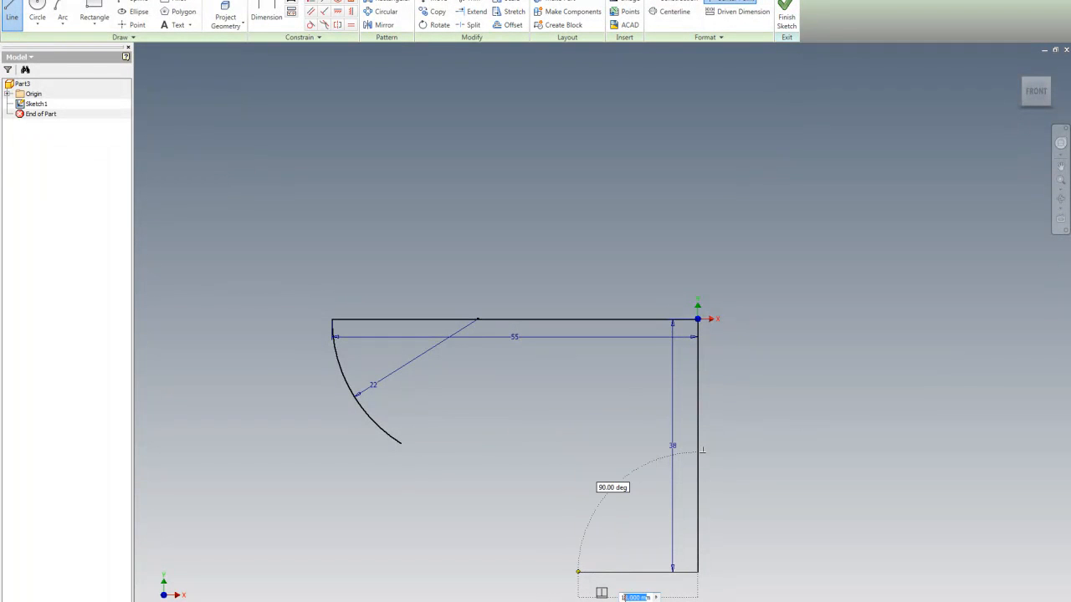
type("1")
key("Return")
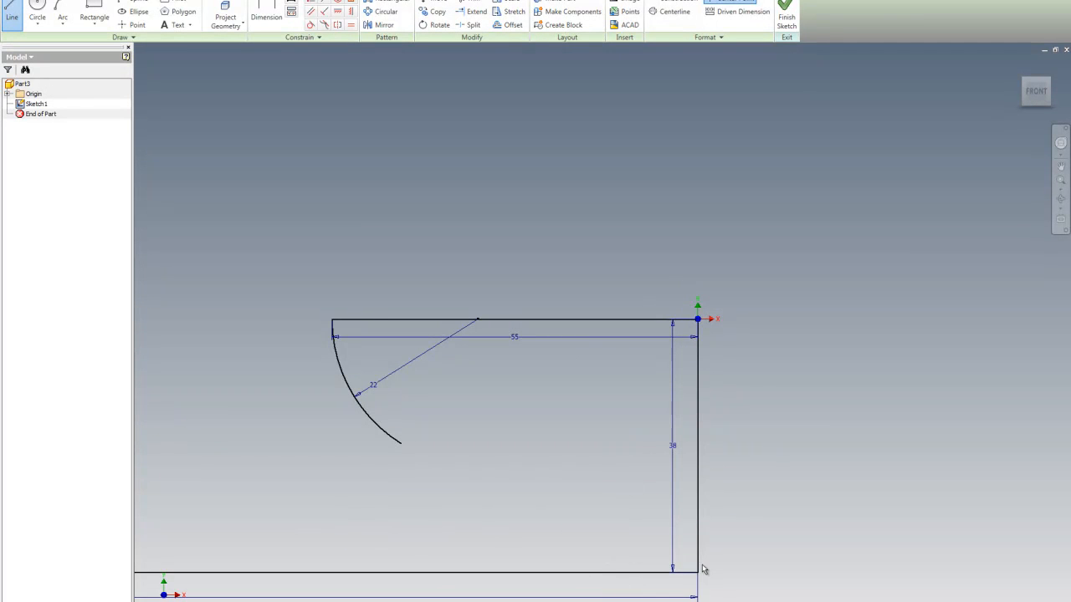
key("Escape")
scroll(737, 509, "up", 3)
key("ctrl+z")
Step: Sketch a 19 mm horizontal line toward the arc side from the 38 mm line's lower end, and a 16 mm vertical line up from it
scroll(693, 422, "down", 3)
scroll(736, 522, "up", 5)
scroll(667, 385, "down", 8)
scroll(574, 396, "up", 3)
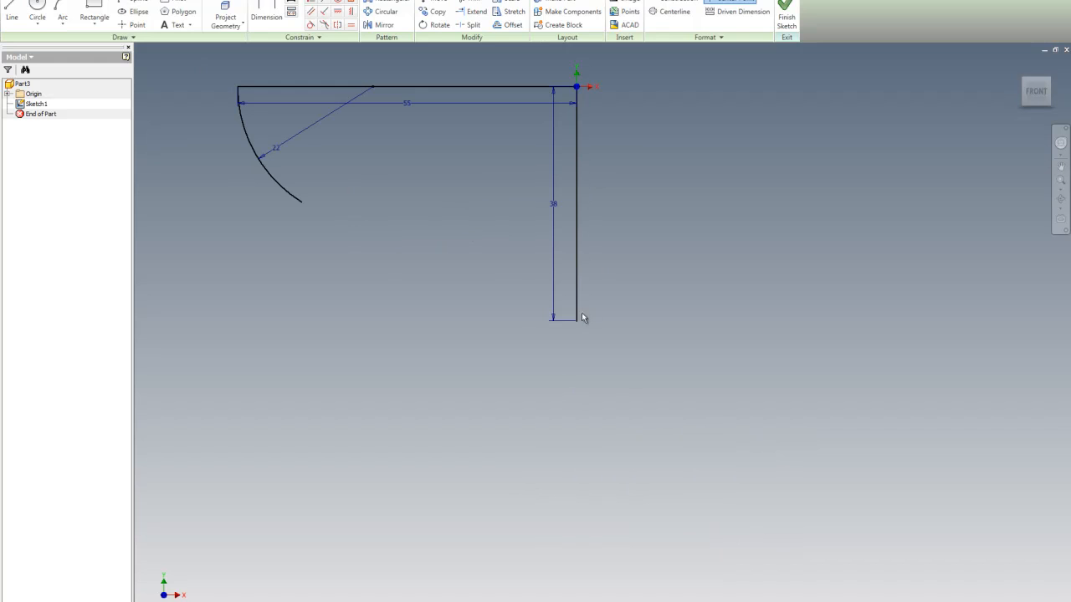
left_click(15, 13)
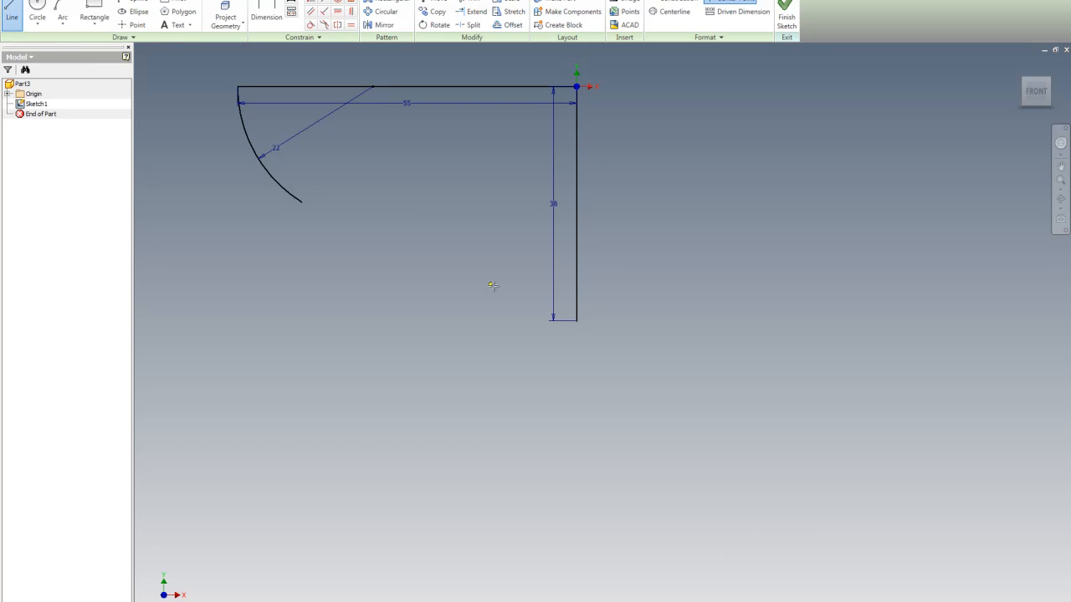
left_click(576, 321)
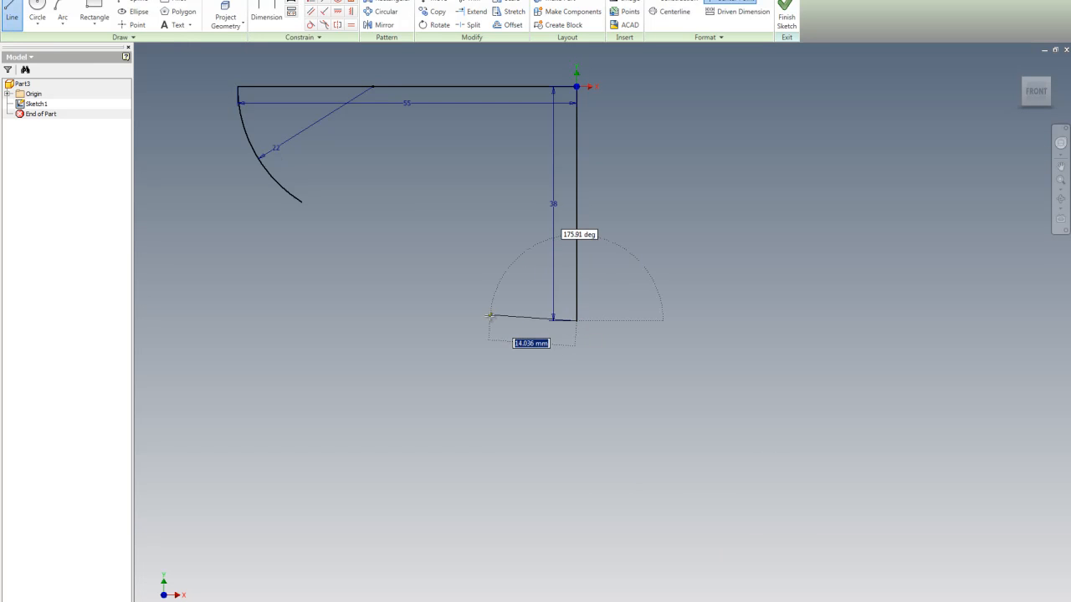
type("1")
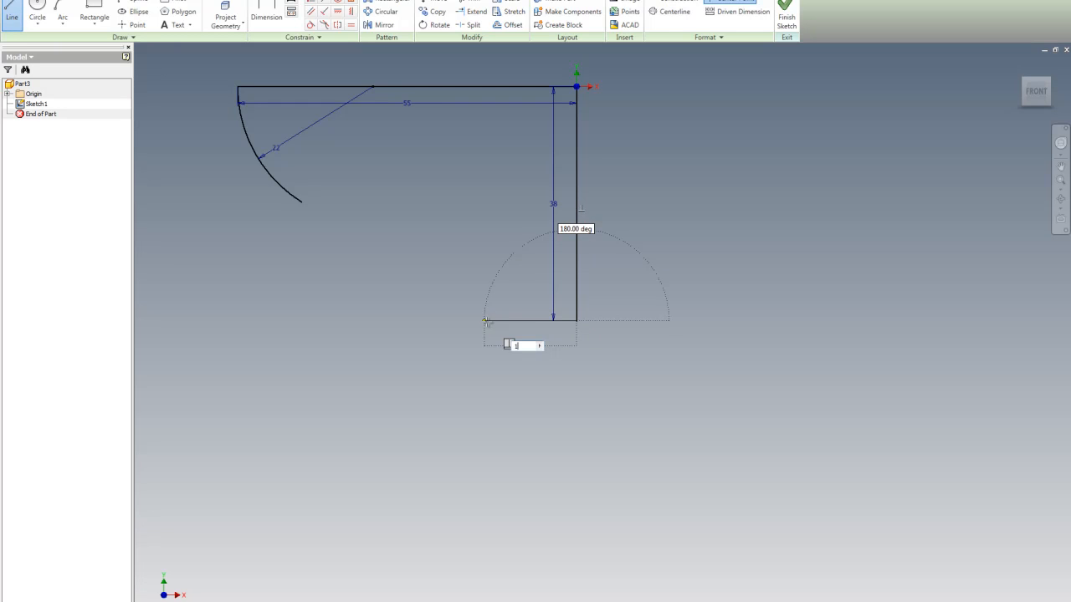
type("9")
key("Return")
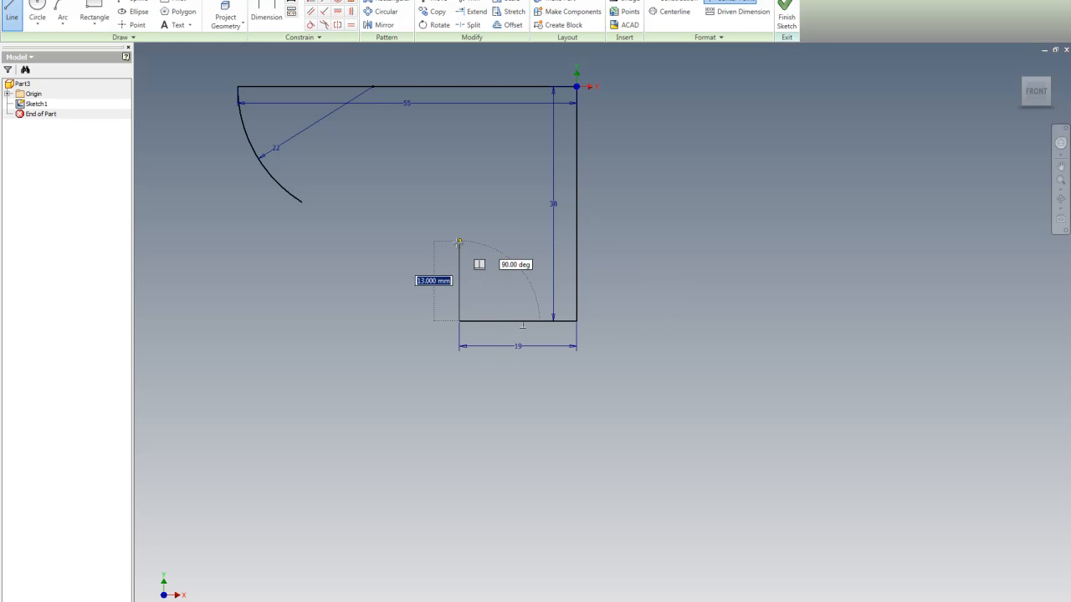
type("16")
key("Return")
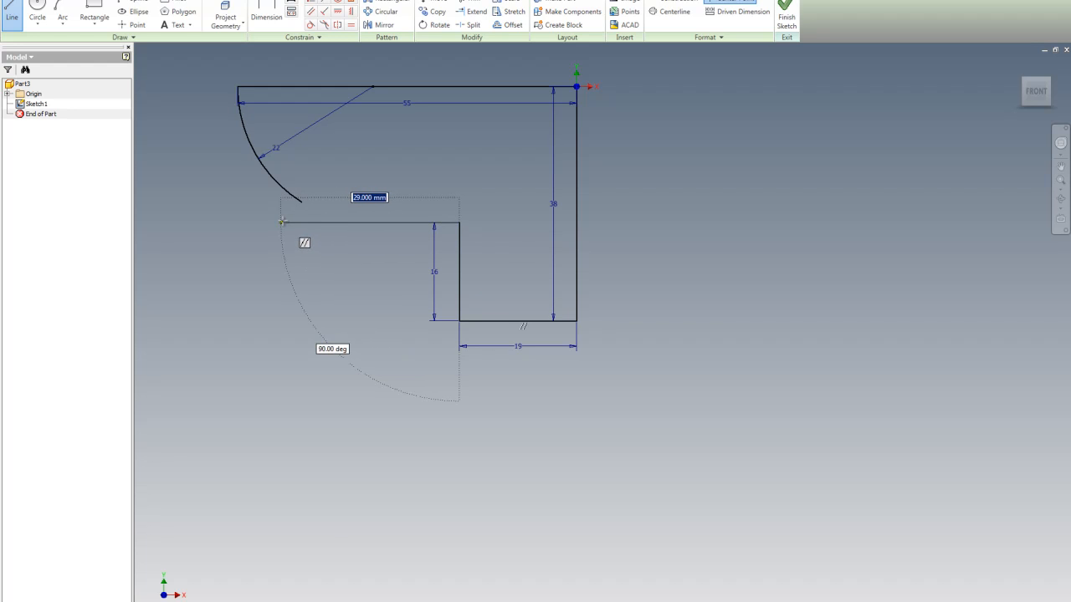
Step: Sketch a horizontal line about 29 mm long from the 16 mm line's upper end, running beneath and past the arc's open end
left_click(282, 222)
right_click(282, 222)
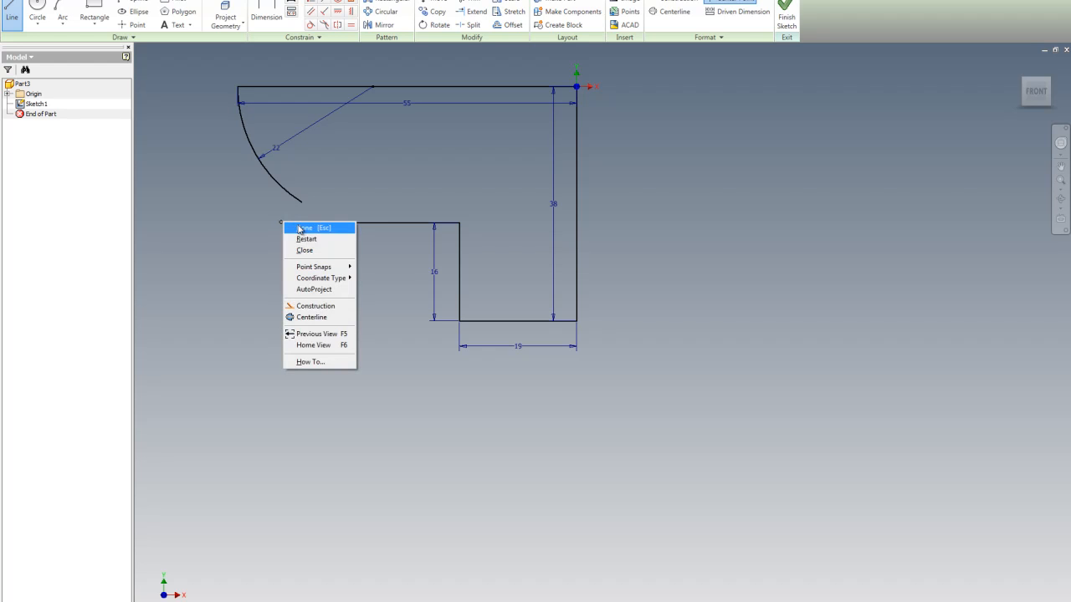
right_click(379, 191)
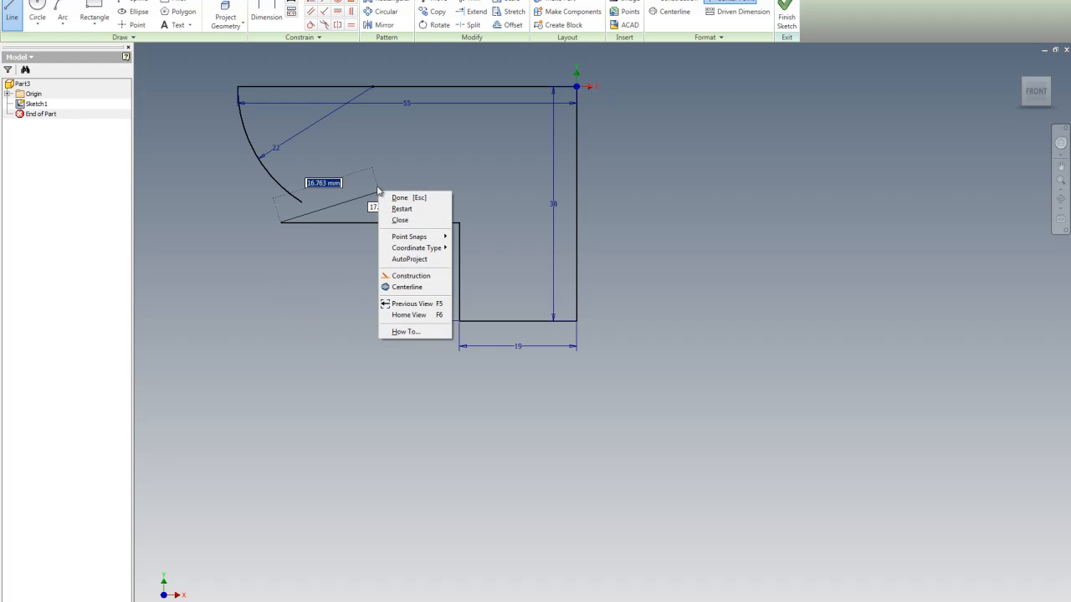
key("Escape")
key("Escape")
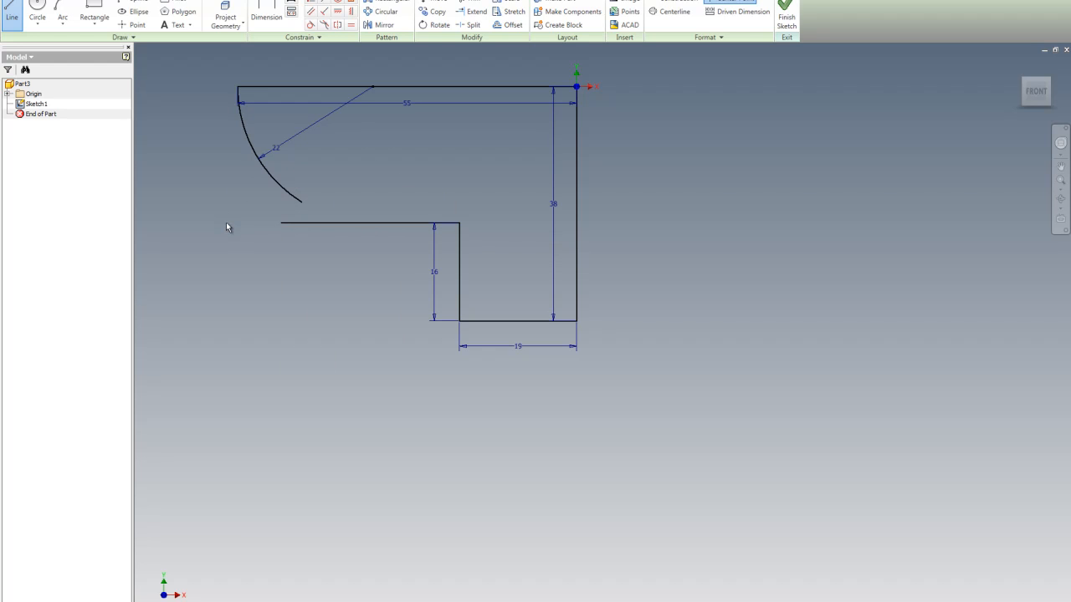
Step: Extend the arc to the horizontal line below it and trim off the part of that line overhanging beyond the arc
left_click(477, 11)
left_click(301, 201)
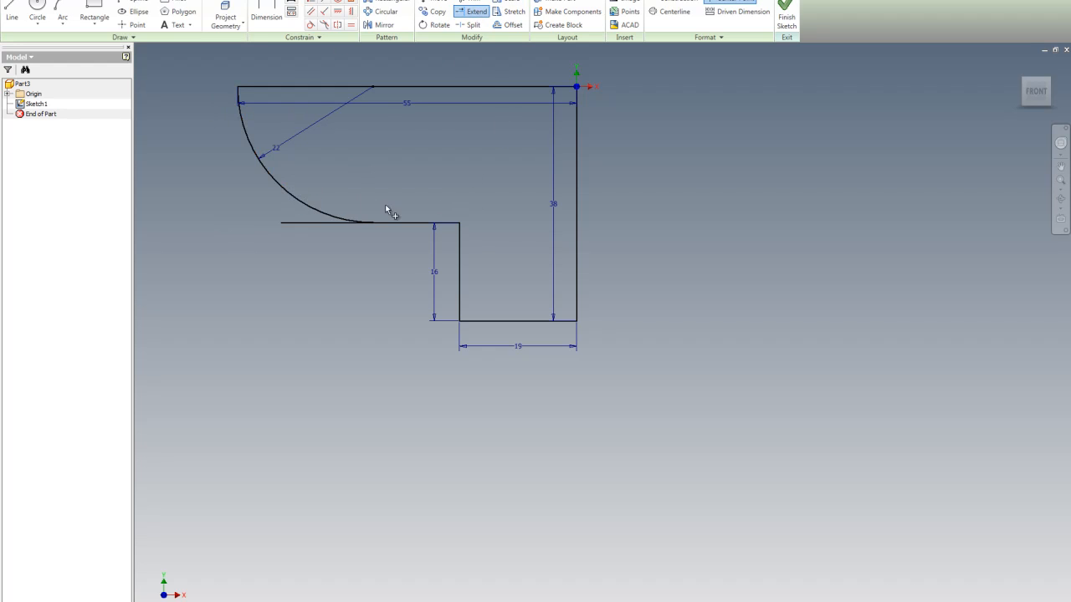
scroll(389, 214, "up", 5)
scroll(430, 263, "down", 2)
left_click(469, 2)
left_click(360, 236)
scroll(442, 322, "down", 8)
scroll(453, 289, "up", 5)
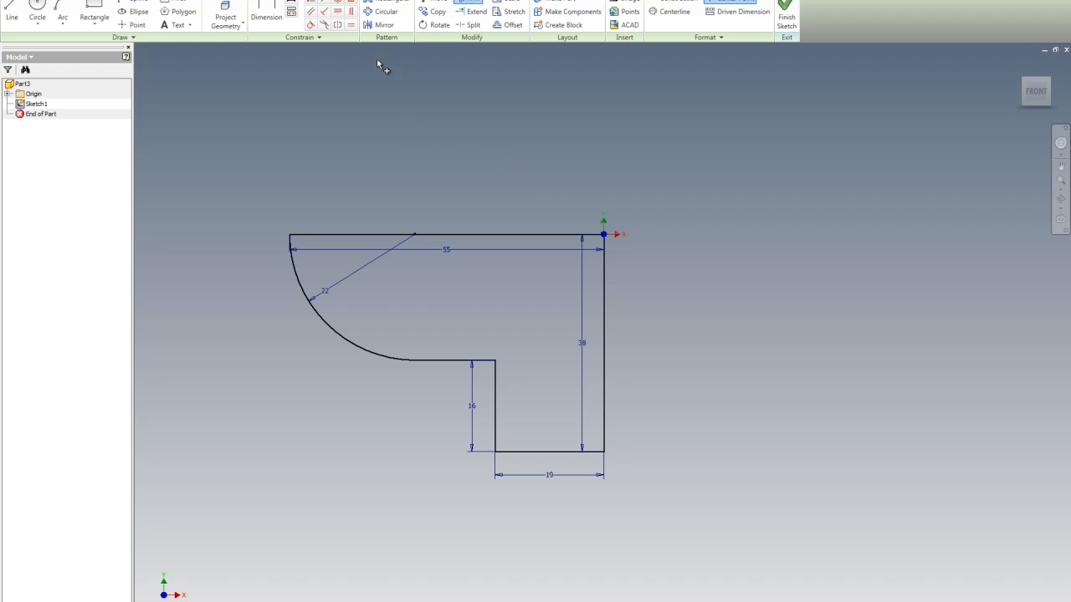
right_click(711, 95)
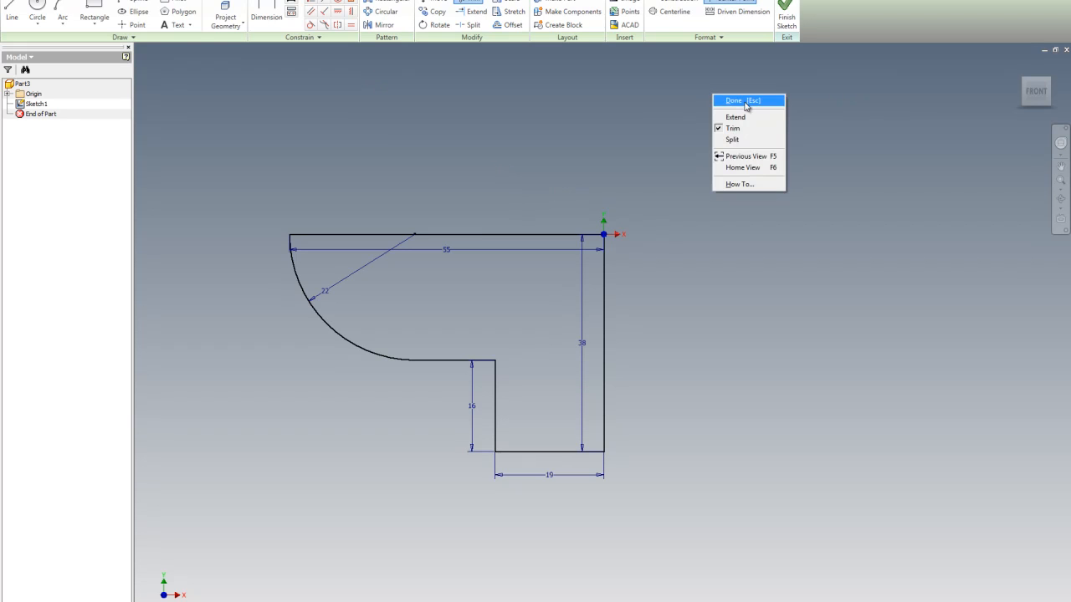
left_click(732, 102)
Step: Finish the profile sketch and extrude the closed profile 68 mm as a solid
right_click(636, 110)
left_click(674, 127)
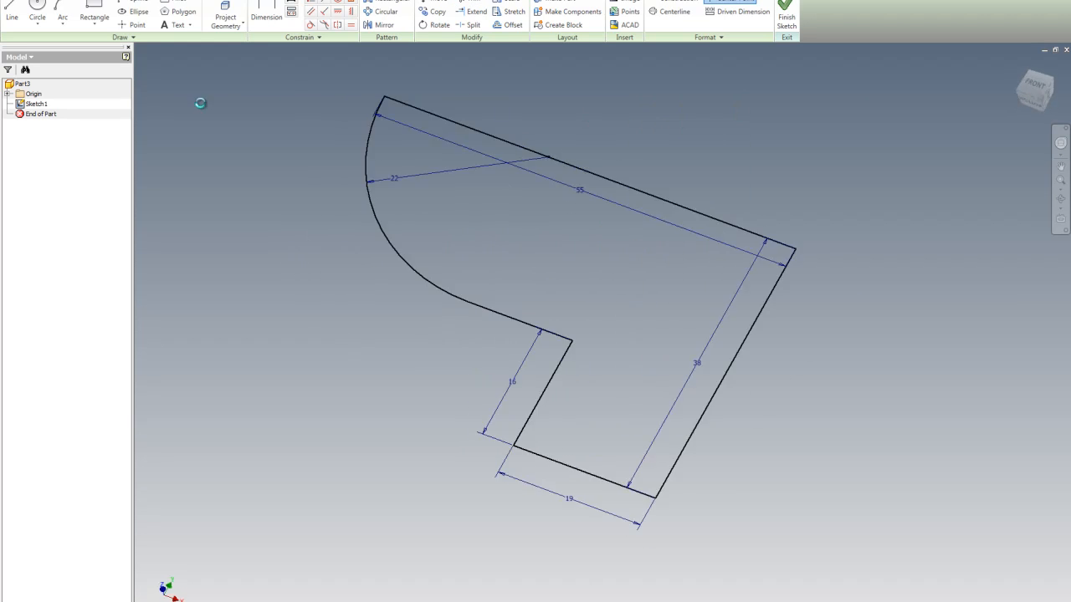
left_click(59, 13)
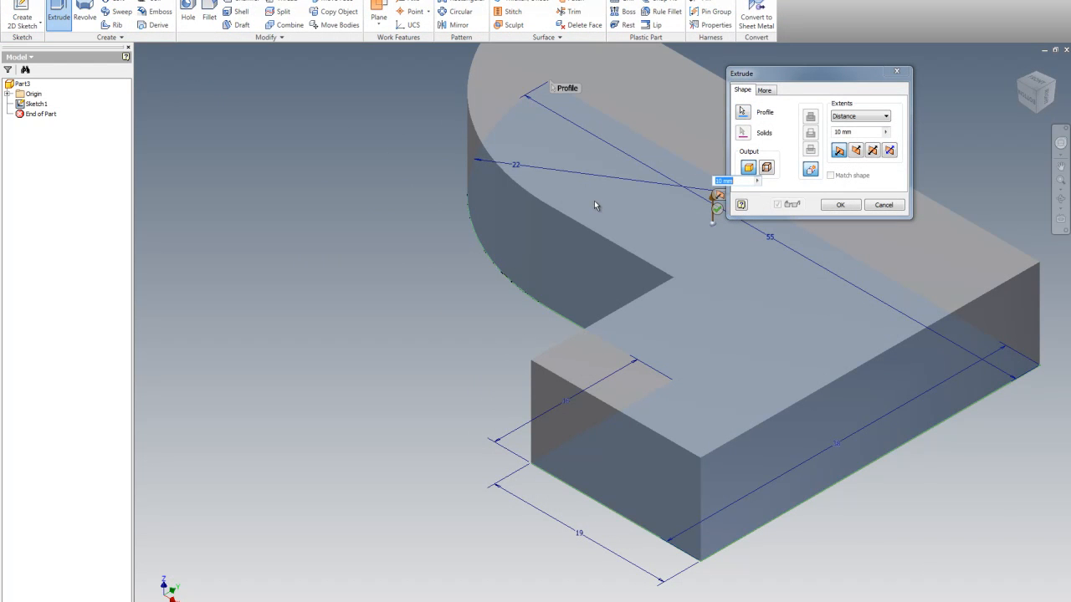
left_click_drag(872, 131, 813, 133)
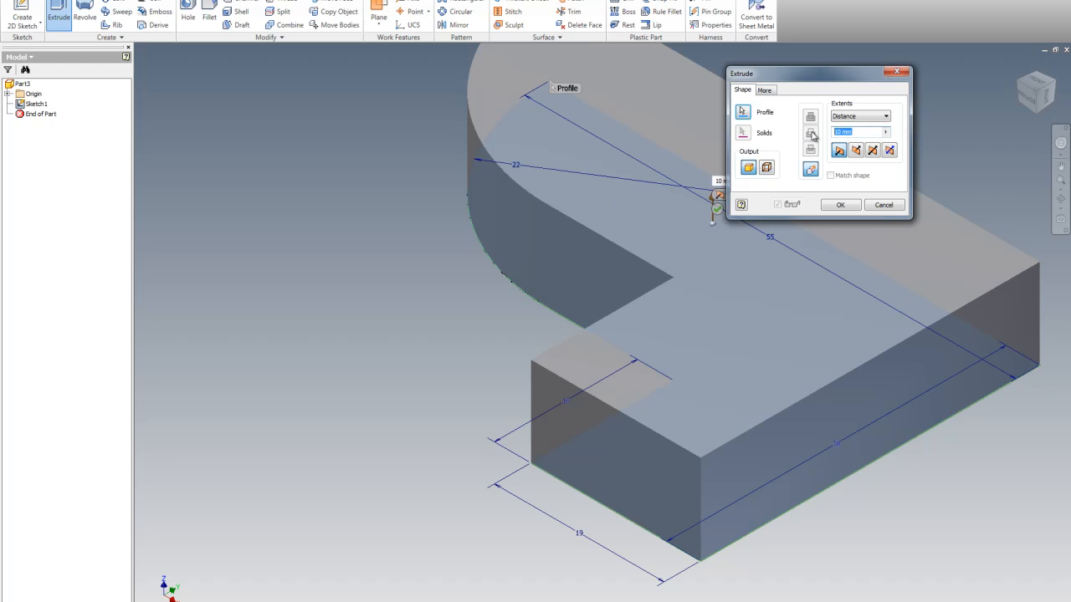
type("68")
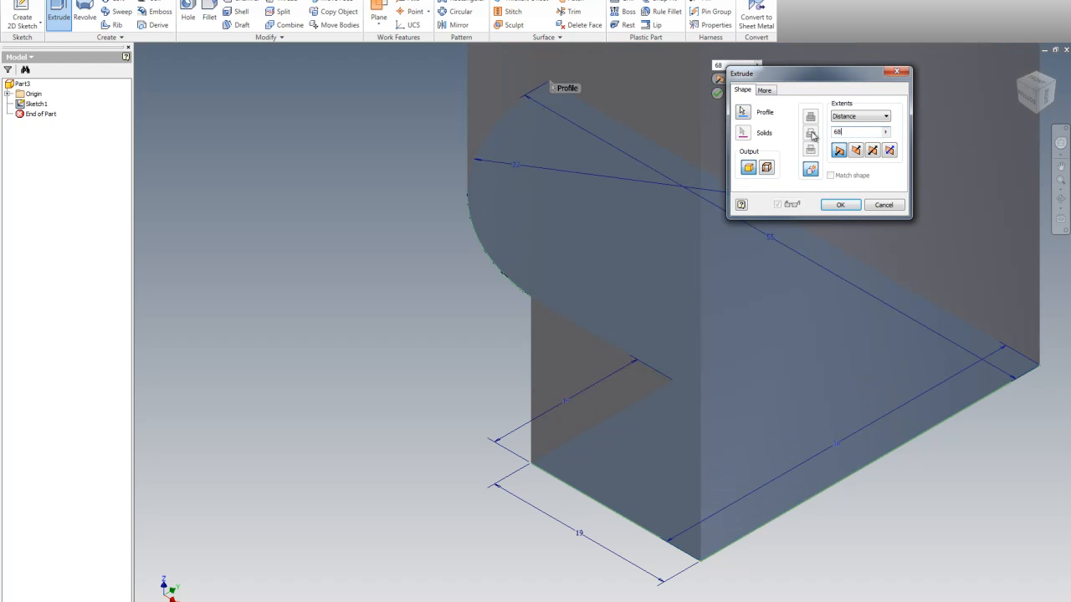
key("Return")
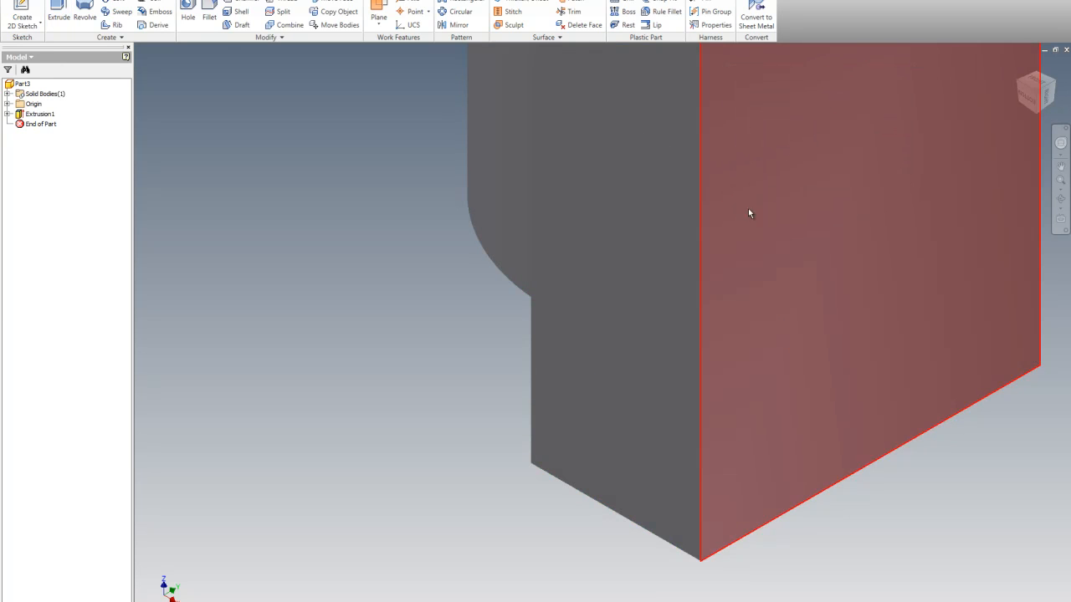
Step: Orient the part to the isometric view showing its top, left and front faces, and set that as the home view with Fit to View
scroll(692, 285, "up", 5)
left_click(1017, 77)
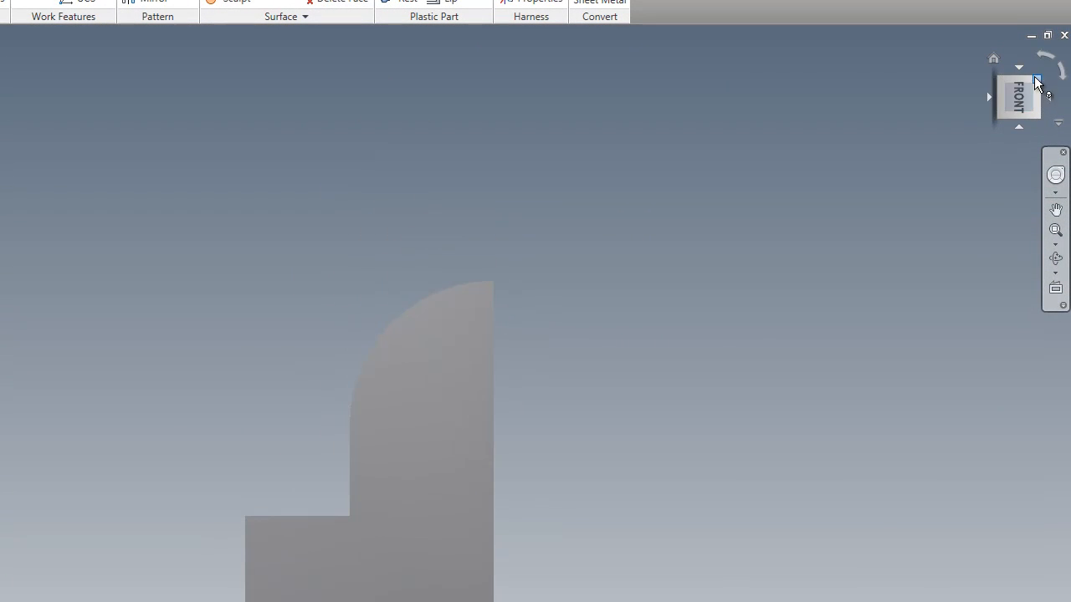
left_click(1047, 57)
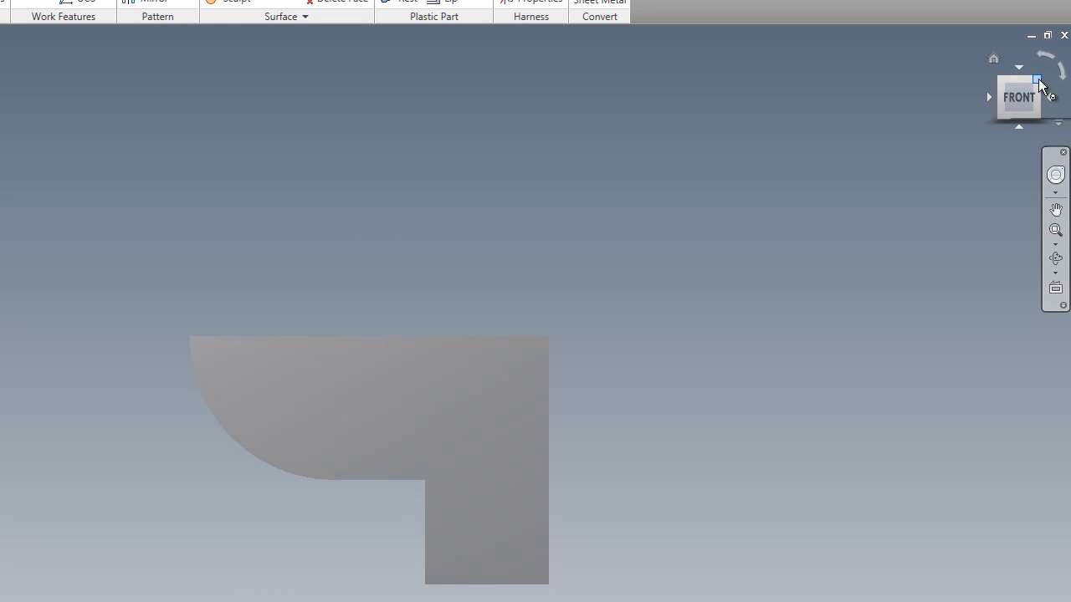
left_click(1037, 80)
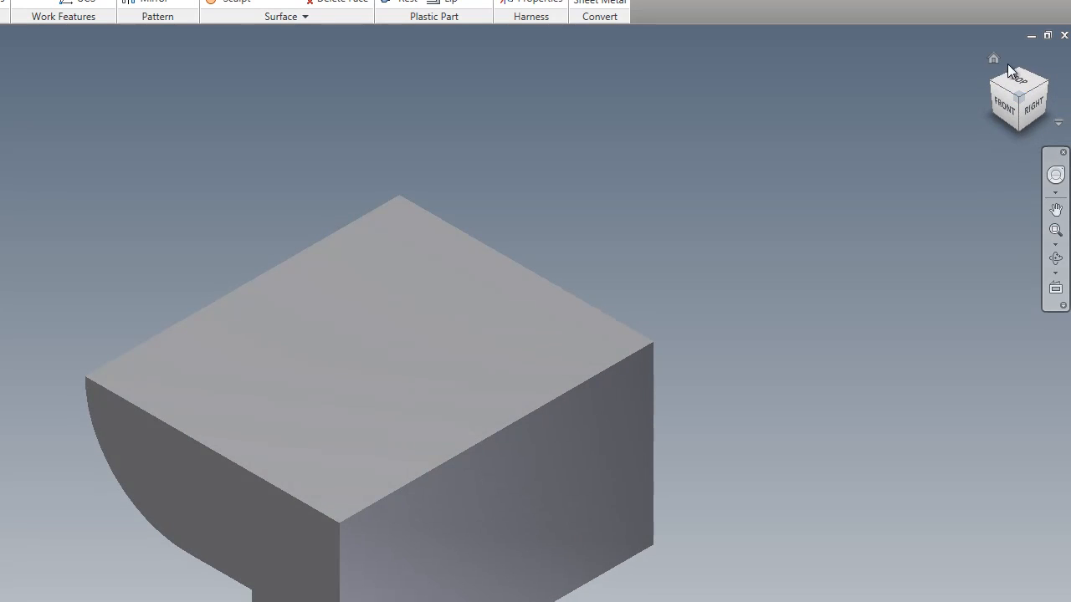
left_click(997, 83)
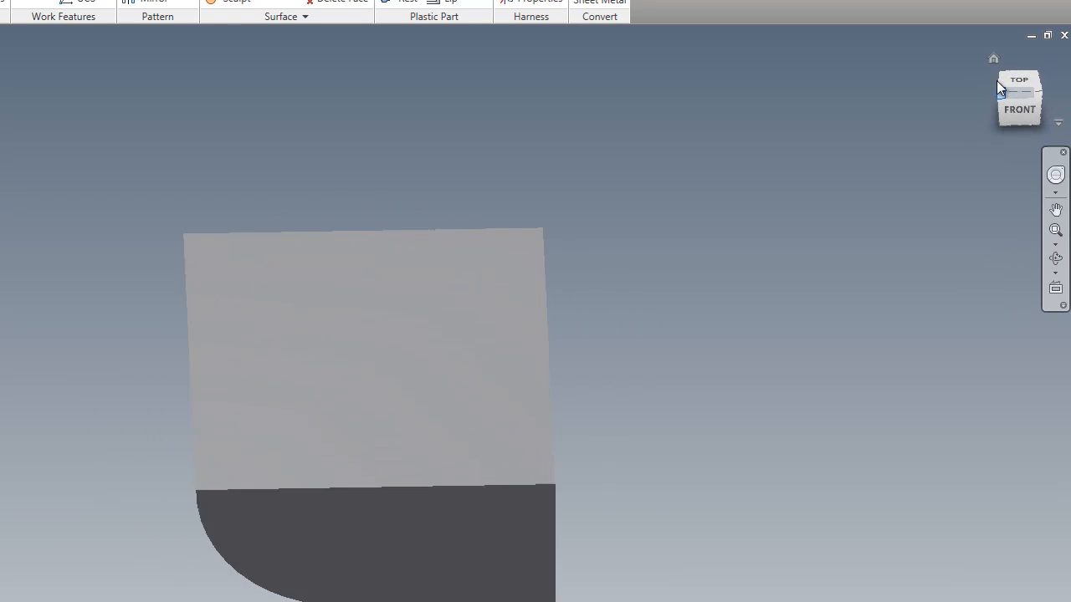
right_click(995, 57)
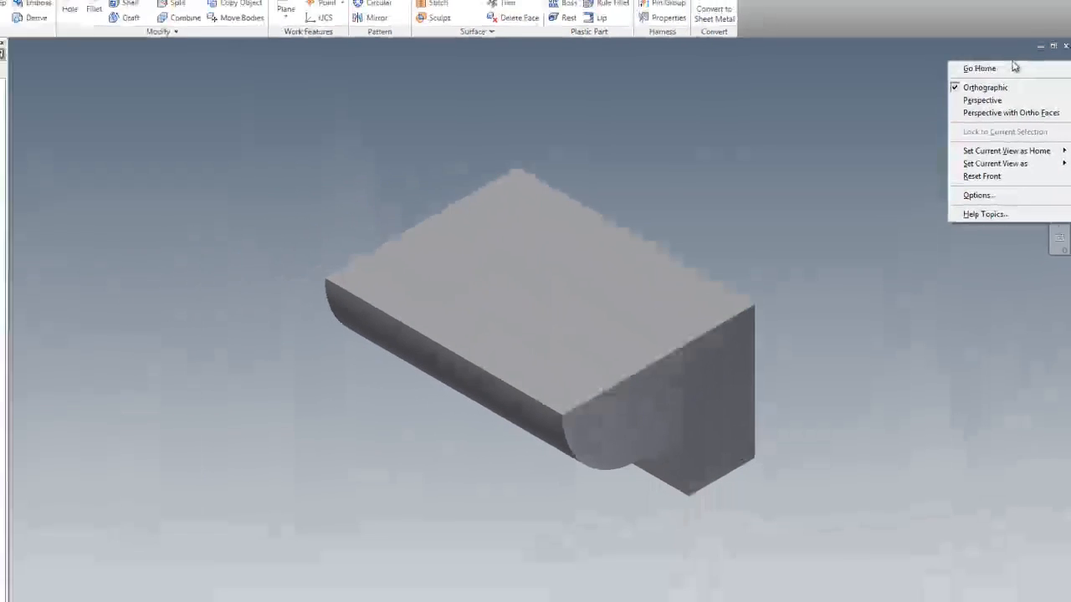
mouse_move(978, 177)
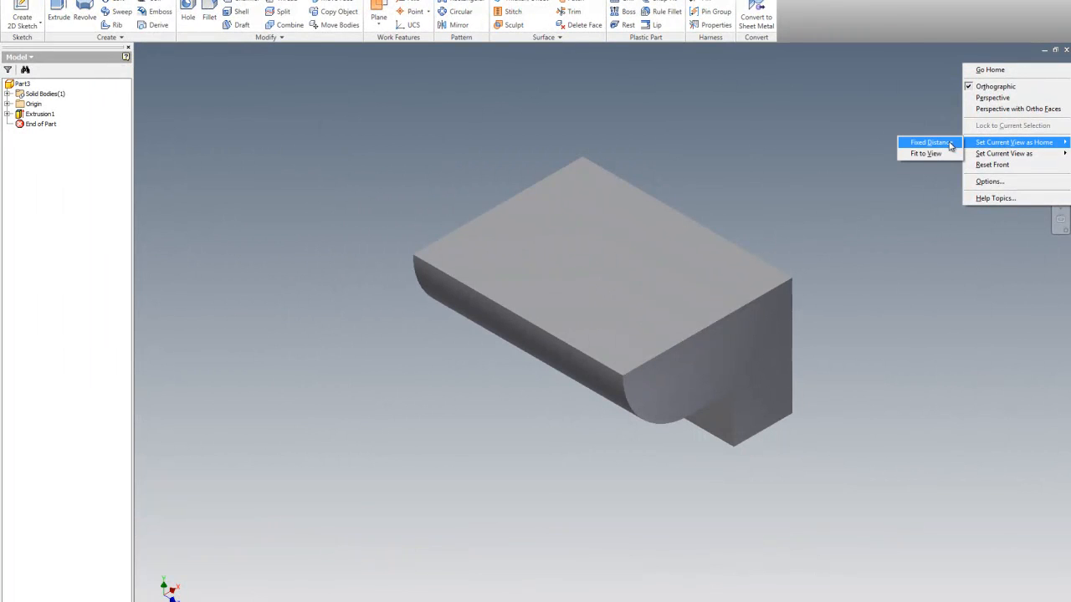
left_click(926, 153)
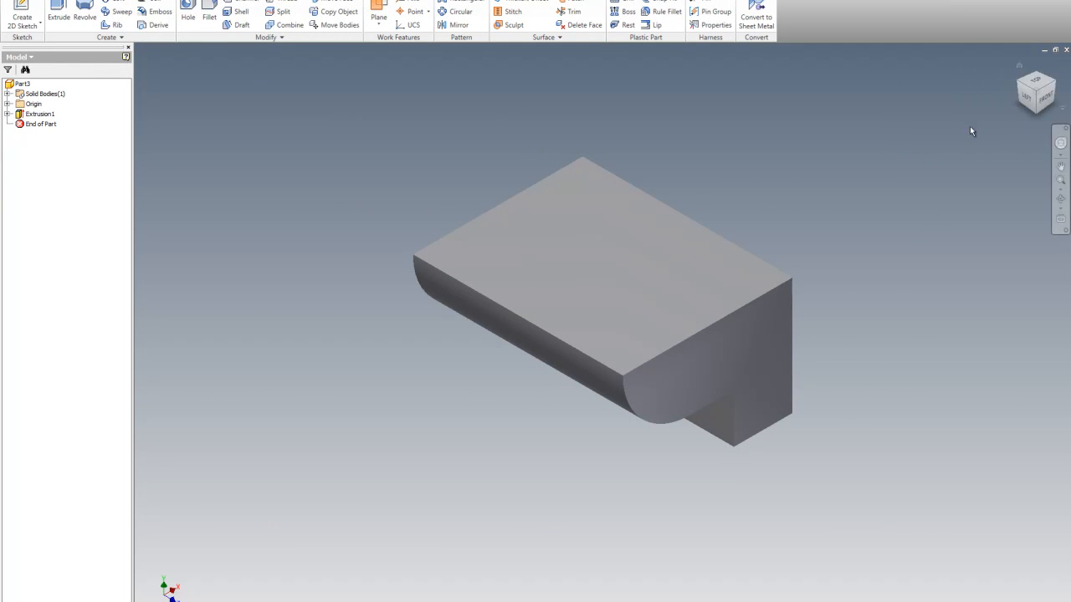
Step: Check the redefined home view by returning to it from a zoomed-out view
scroll(740, 224, "down", 10)
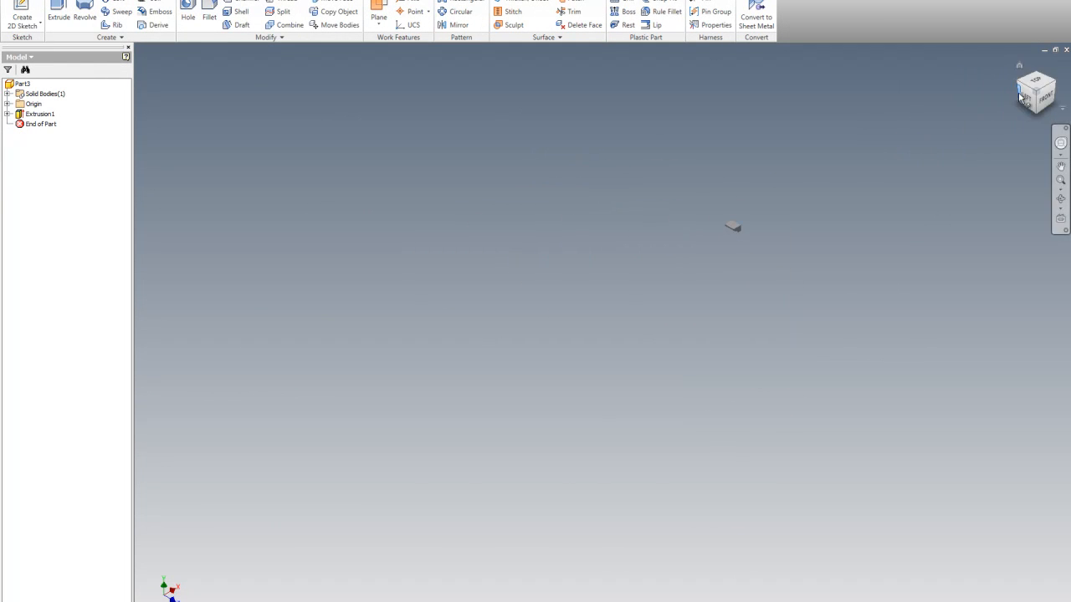
left_click(1019, 66)
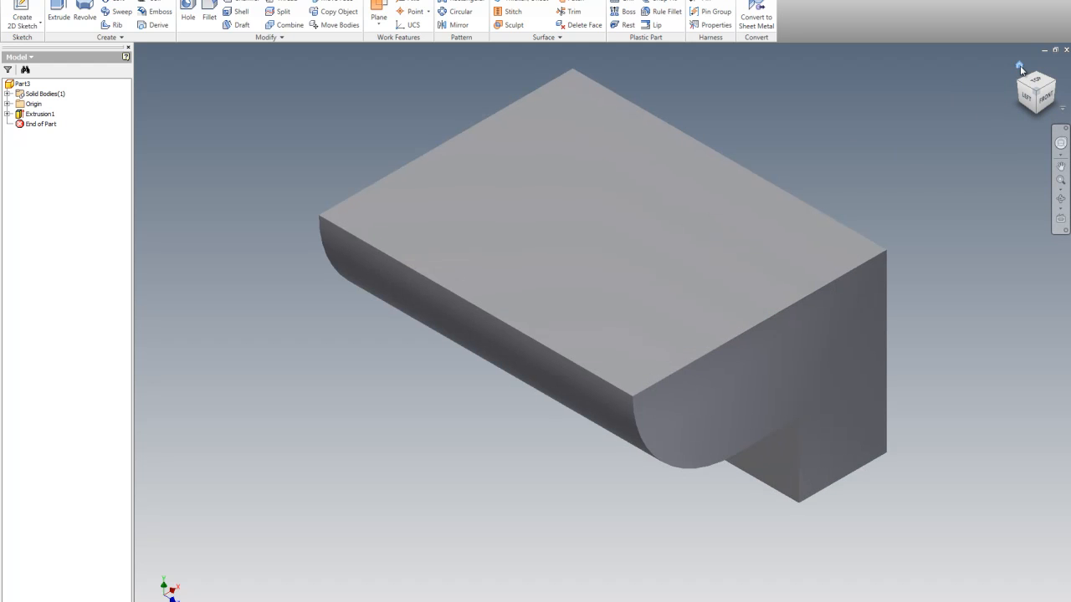
scroll(469, 280, "down", 6)
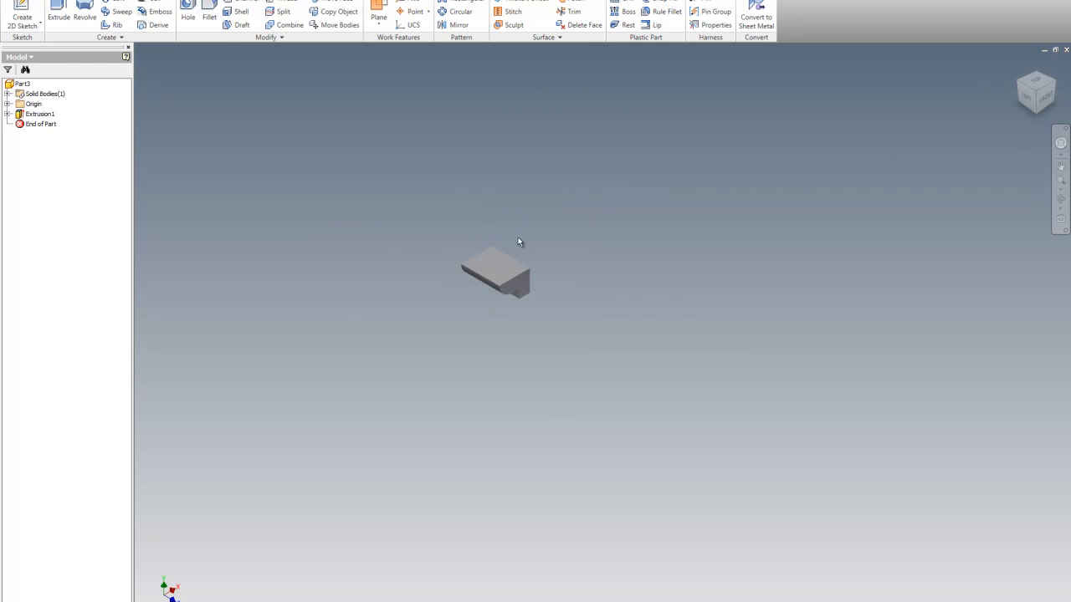
scroll(509, 253, "up", 4)
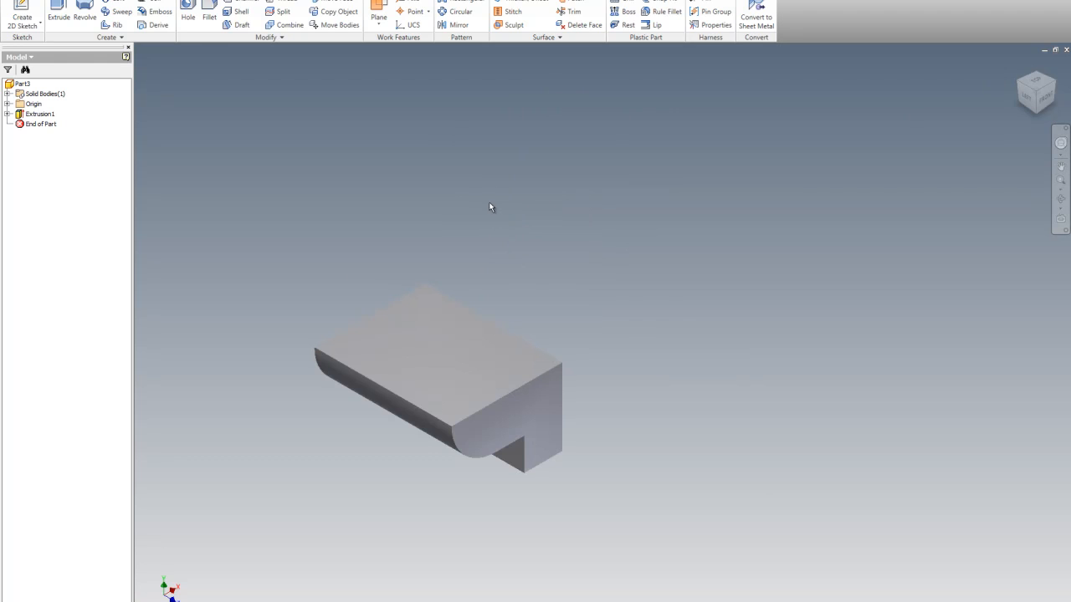
scroll(552, 209, "down", 3)
scroll(522, 247, "up", 4)
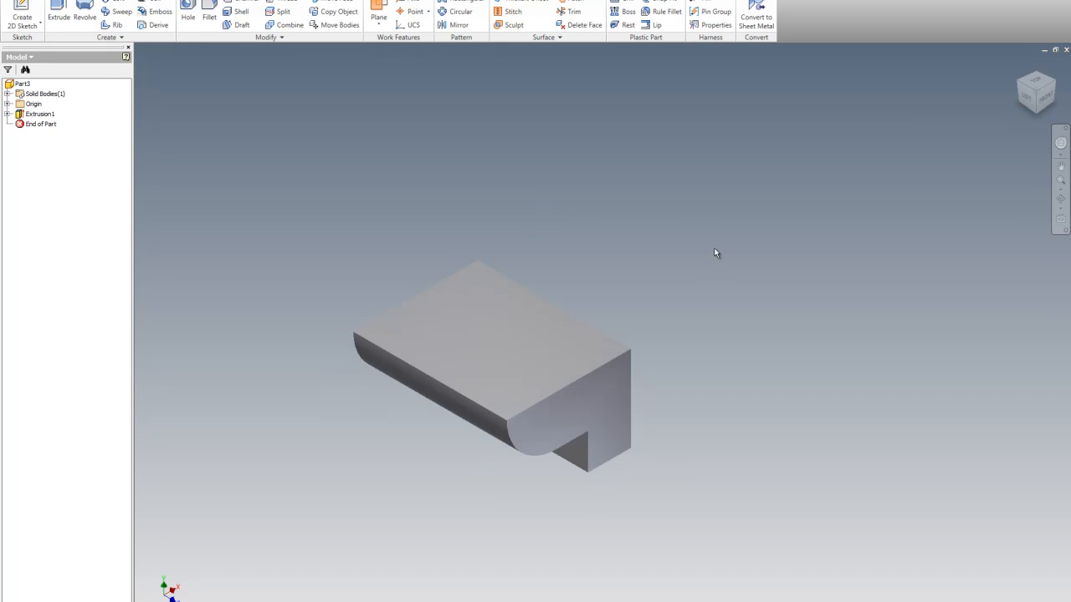
Step: Start a new sketch on the part's flat rectangular right face, with the part oriented to show its top, front and right faces
left_click(1054, 86)
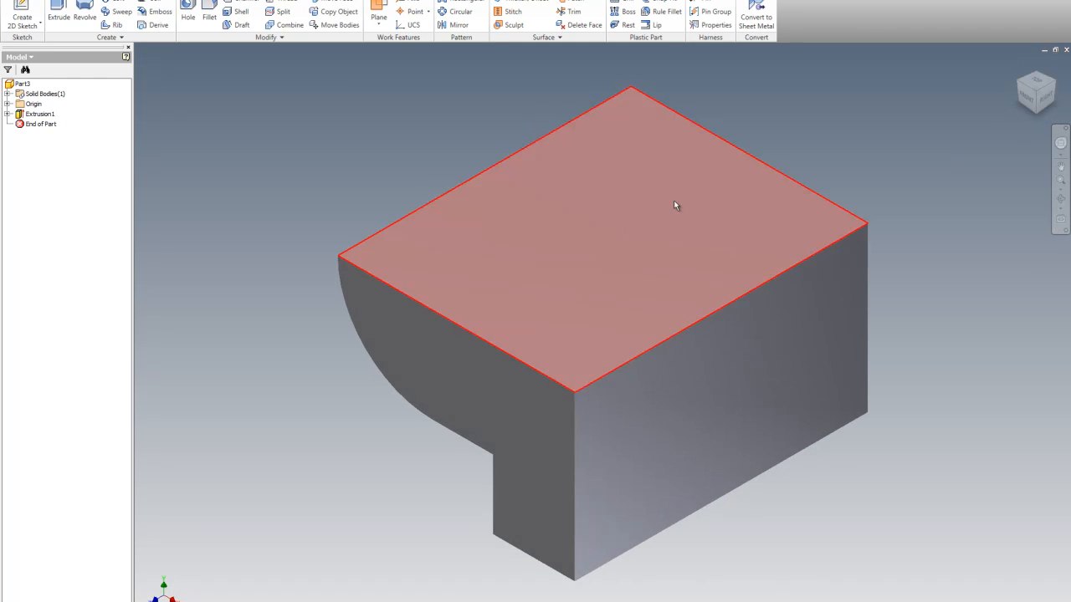
scroll(570, 244, "down", 4)
scroll(755, 181, "up", 3)
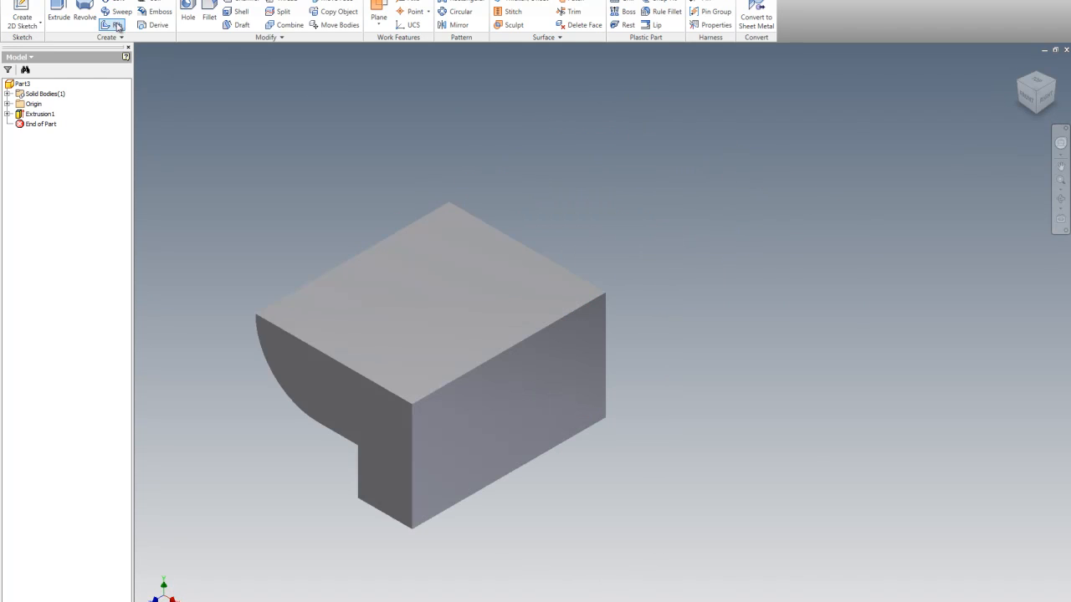
right_click(210, 91)
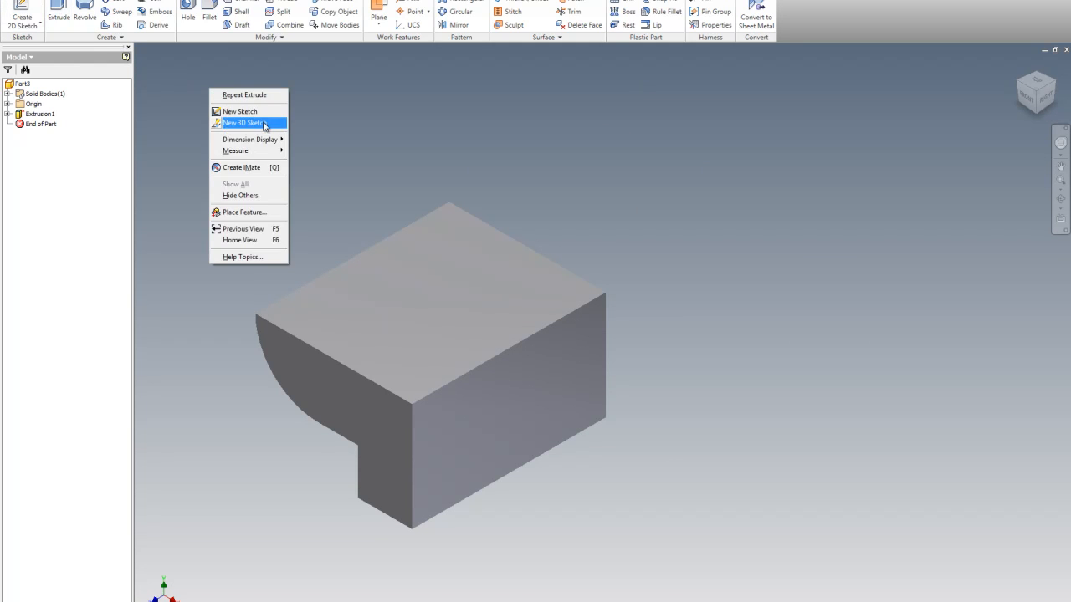
left_click(251, 111)
left_click(505, 399)
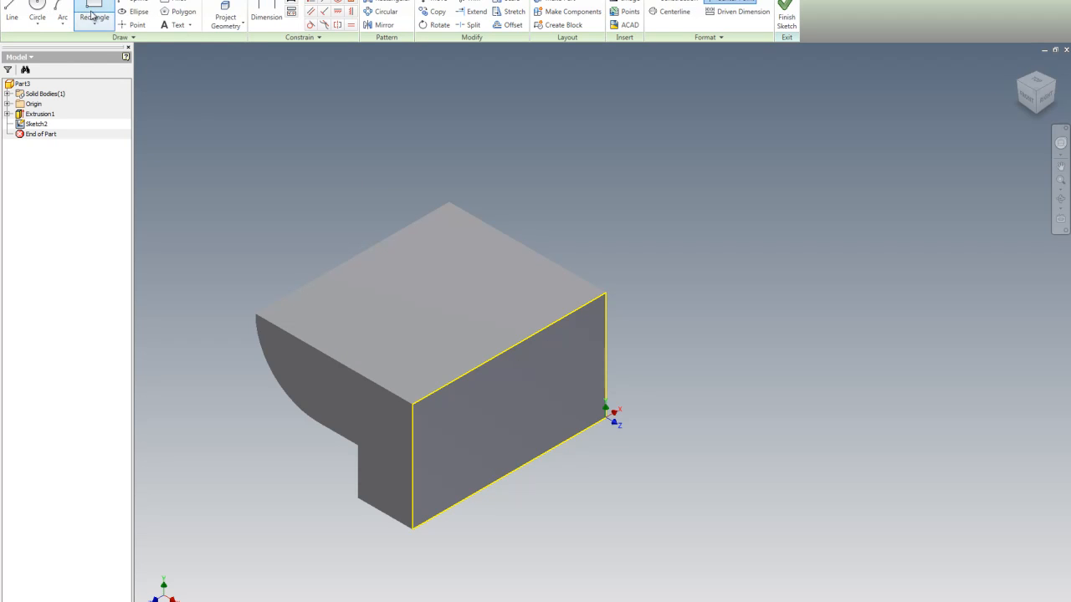
Step: Draw a rectangle 24 mm wide and about 115 mm high, starting on the face's bottom edge and rising above the block
left_click(94, 15)
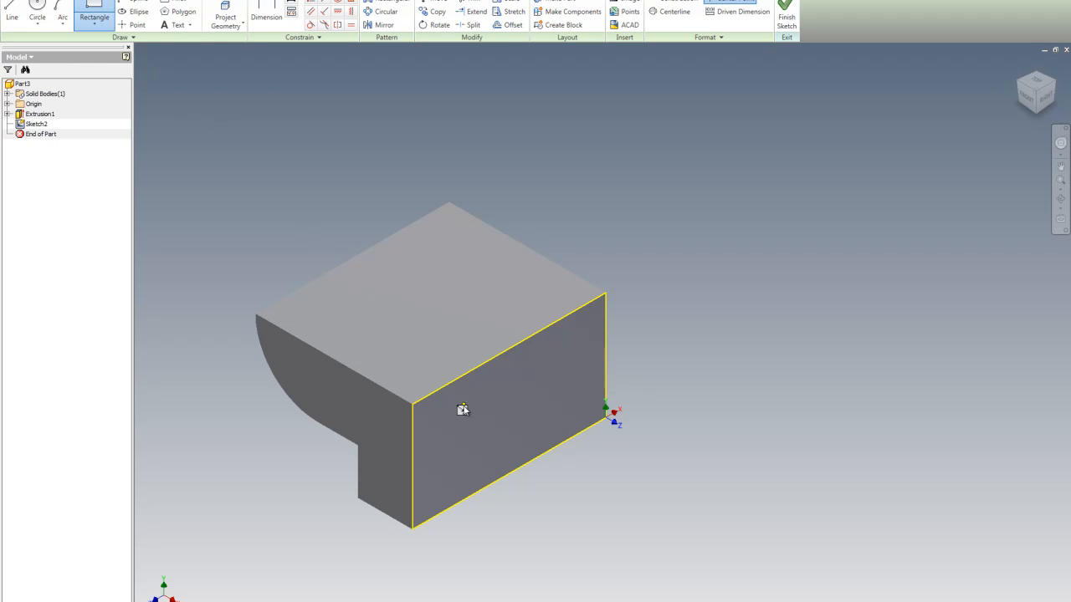
left_click(489, 484)
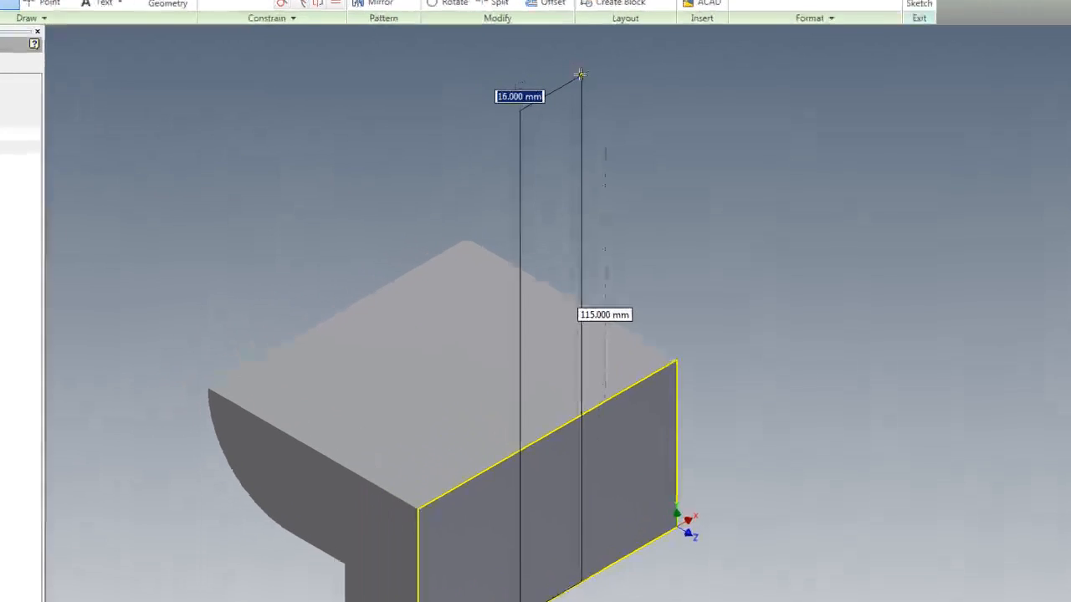
type("24")
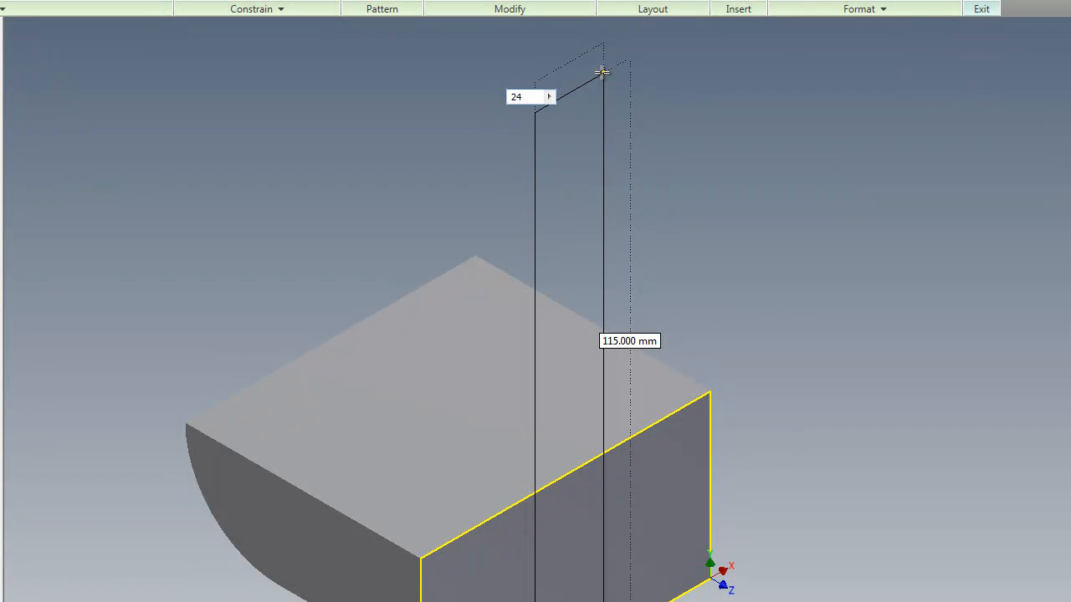
key("Tab")
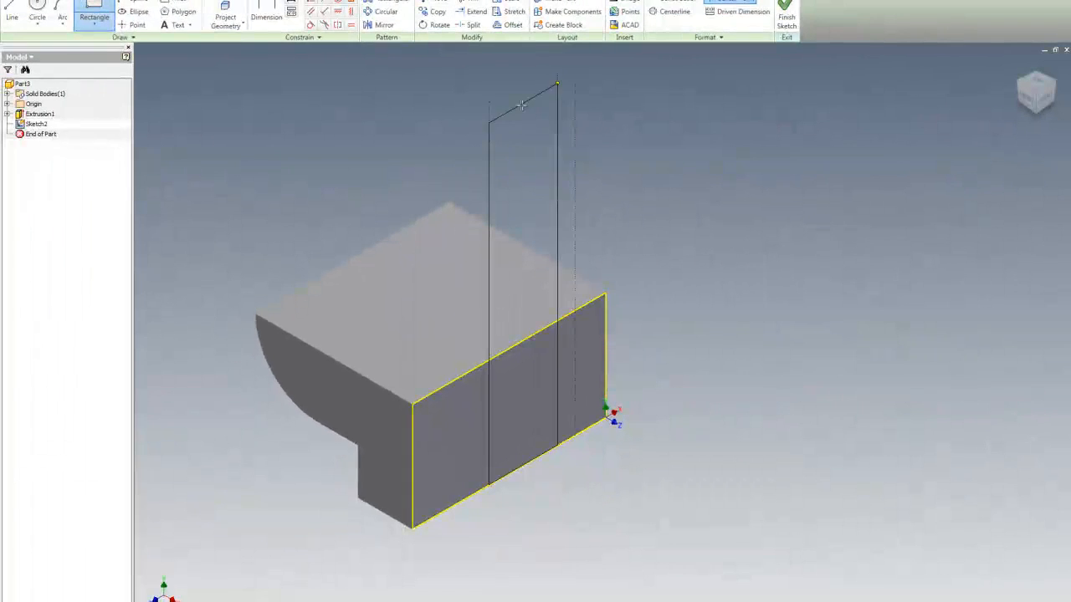
left_click(522, 88)
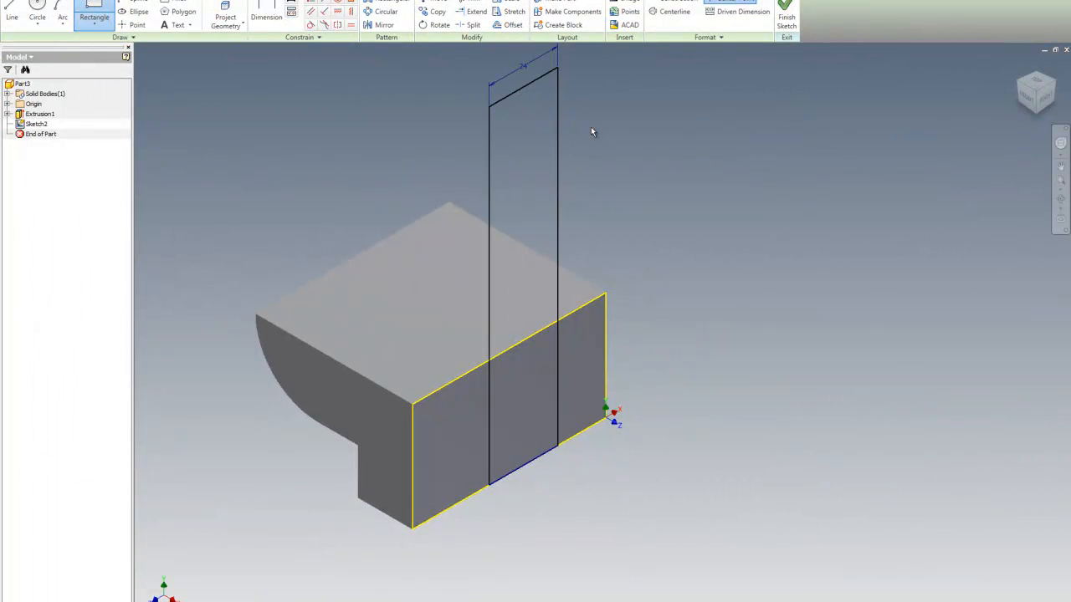
Step: Dimension the rectangle's vertical side and set its height to 95 mm
key("Escape")
key("d")
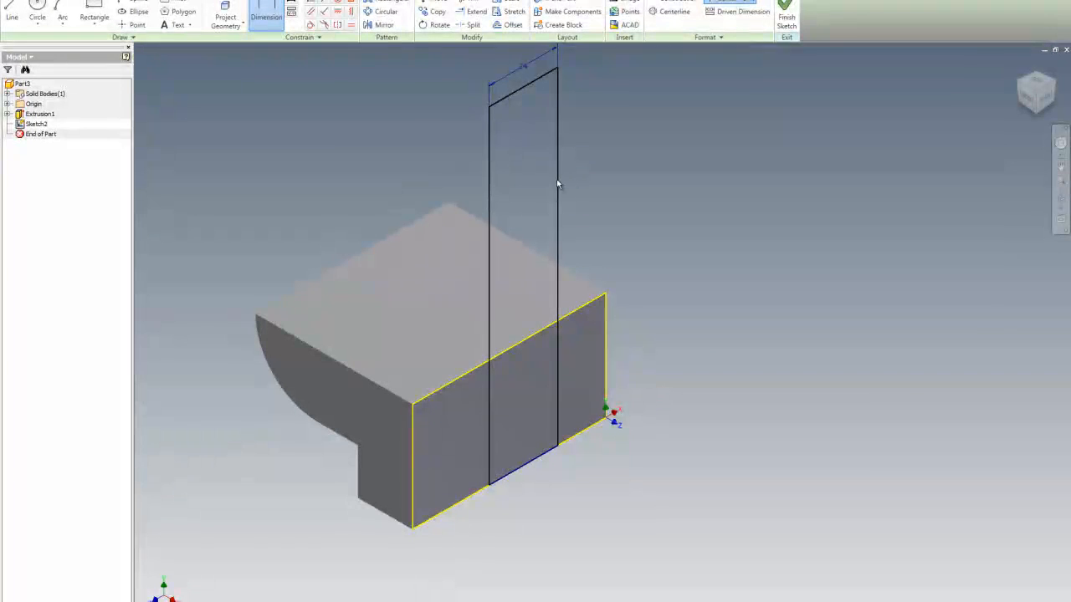
left_click(557, 188)
left_click(688, 146)
type("95")
key("Return")
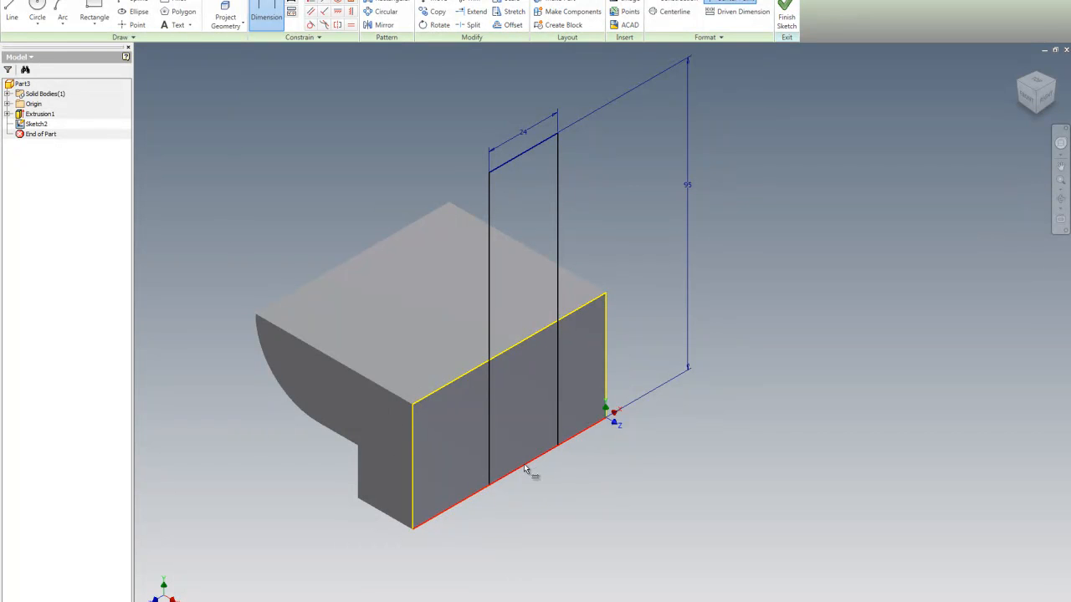
Step: Dimension the horizontal distance from the face's front vertical edge to the rectangle's nearest bottom corner, keeping its current value
left_click(490, 486)
left_click(413, 502)
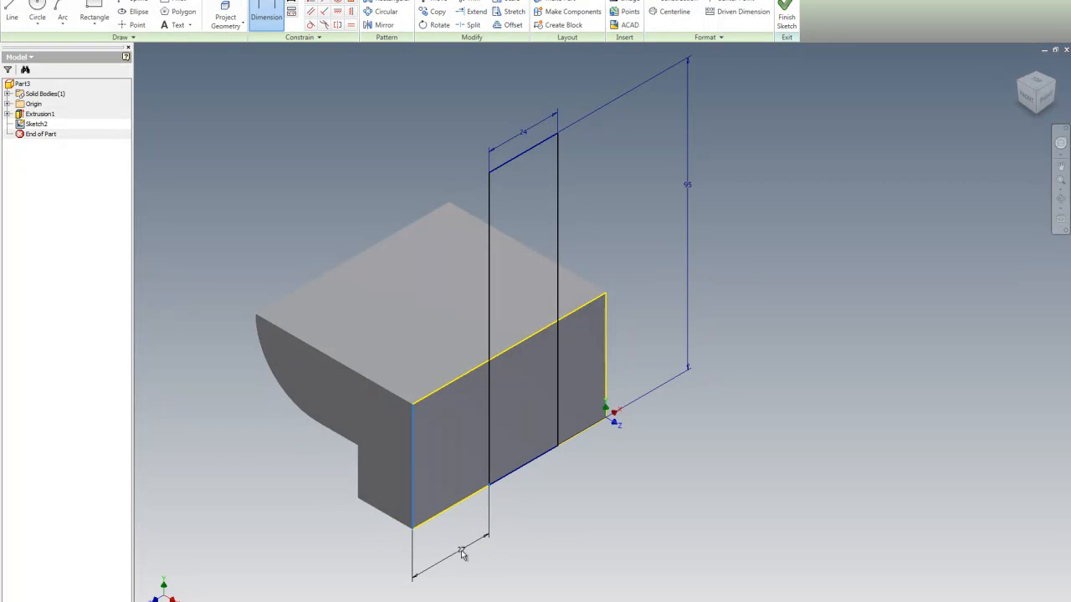
left_click(456, 552)
key("Return")
key("Escape")
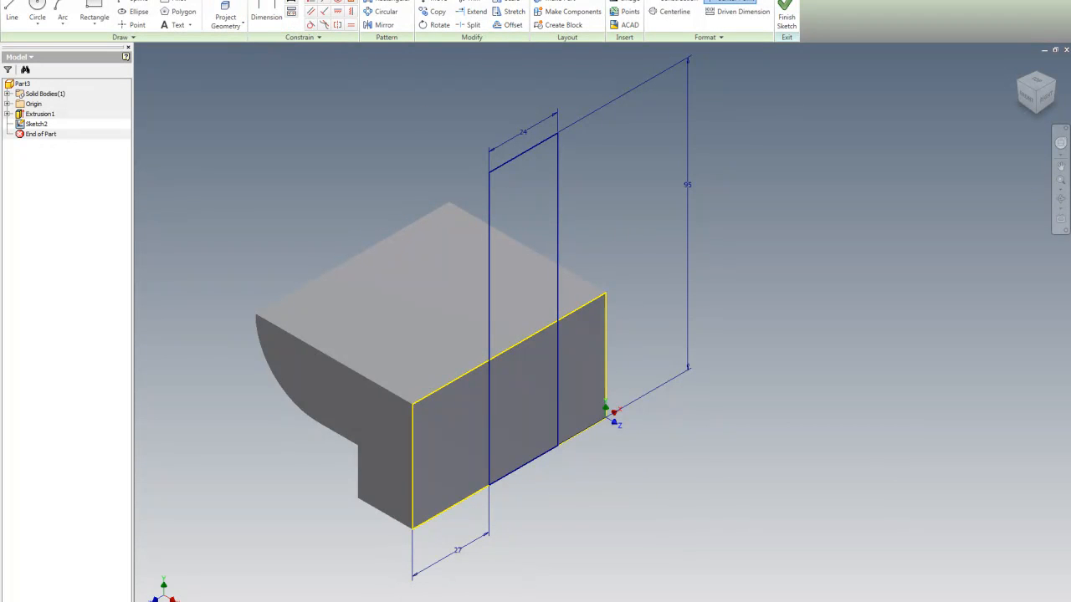
Step: Measure the distance from the face's rear bottom corner to the rectangle's nearest bottom corner
key("m")
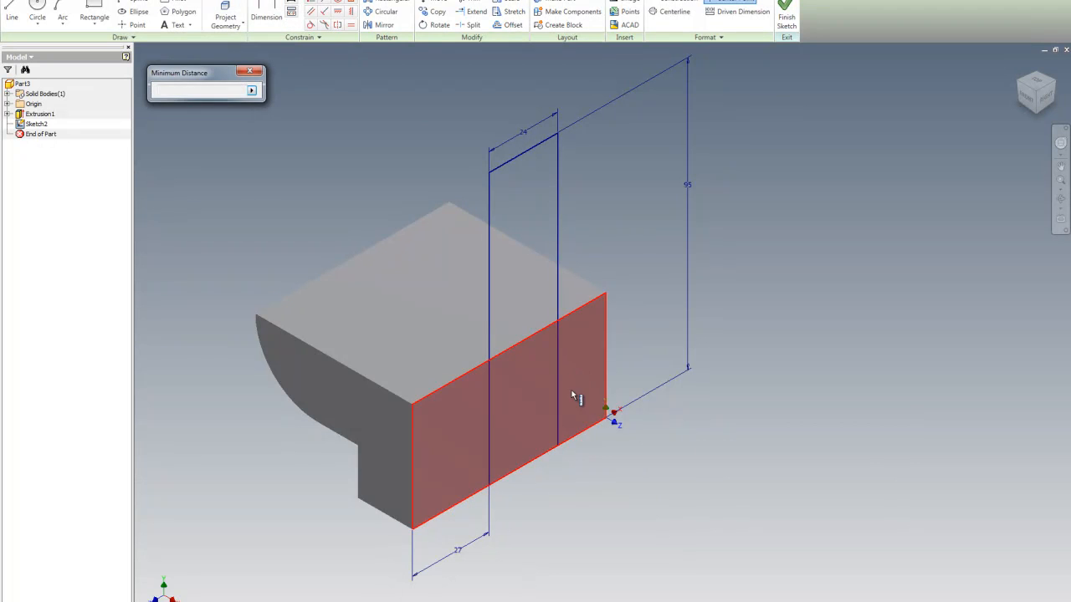
left_click(609, 418)
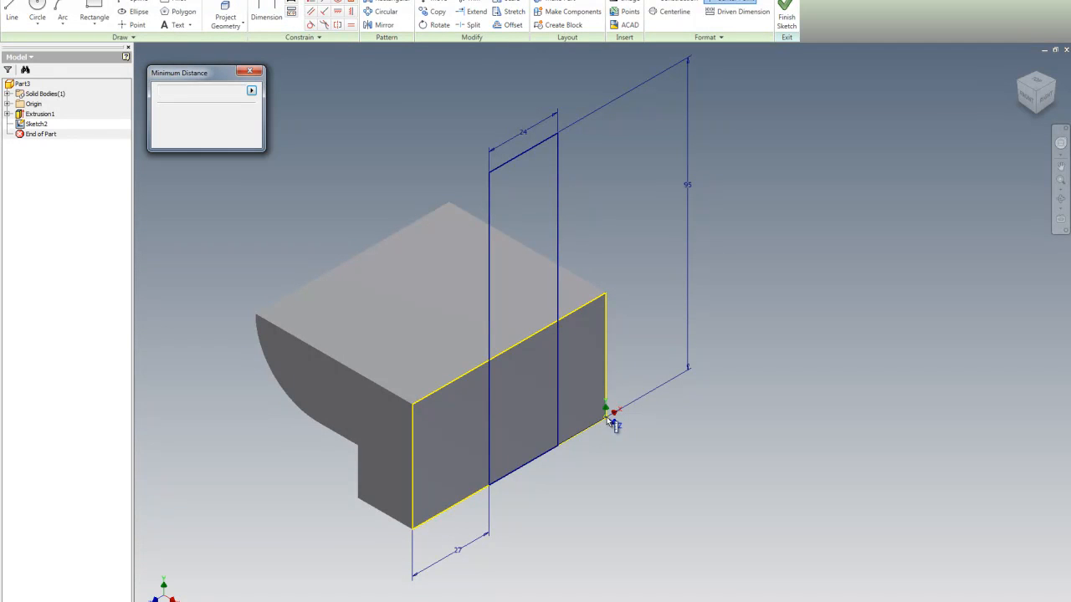
left_click(557, 445)
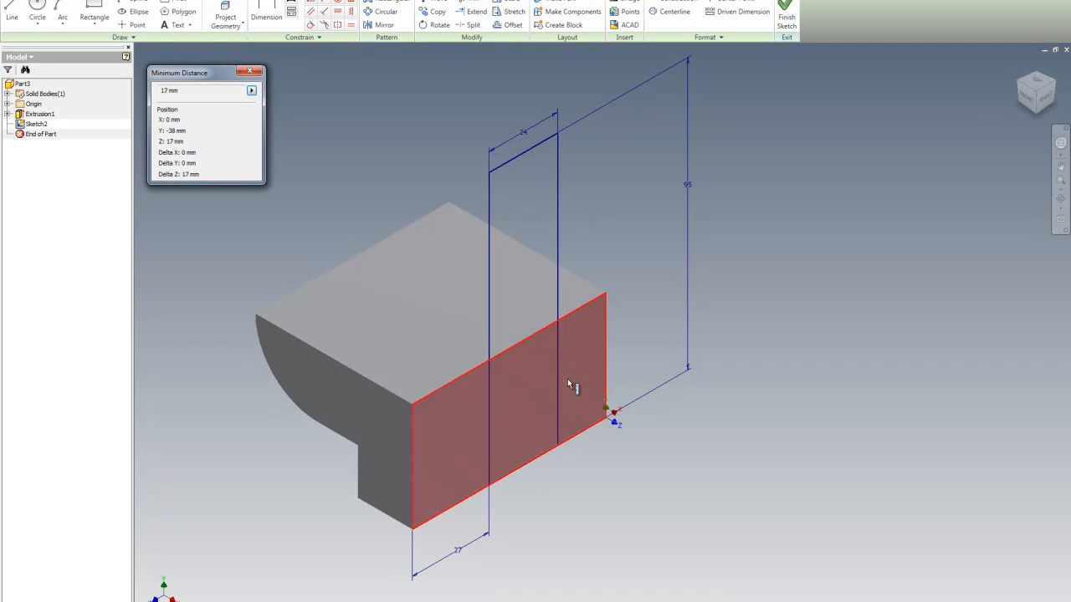
left_click(249, 71)
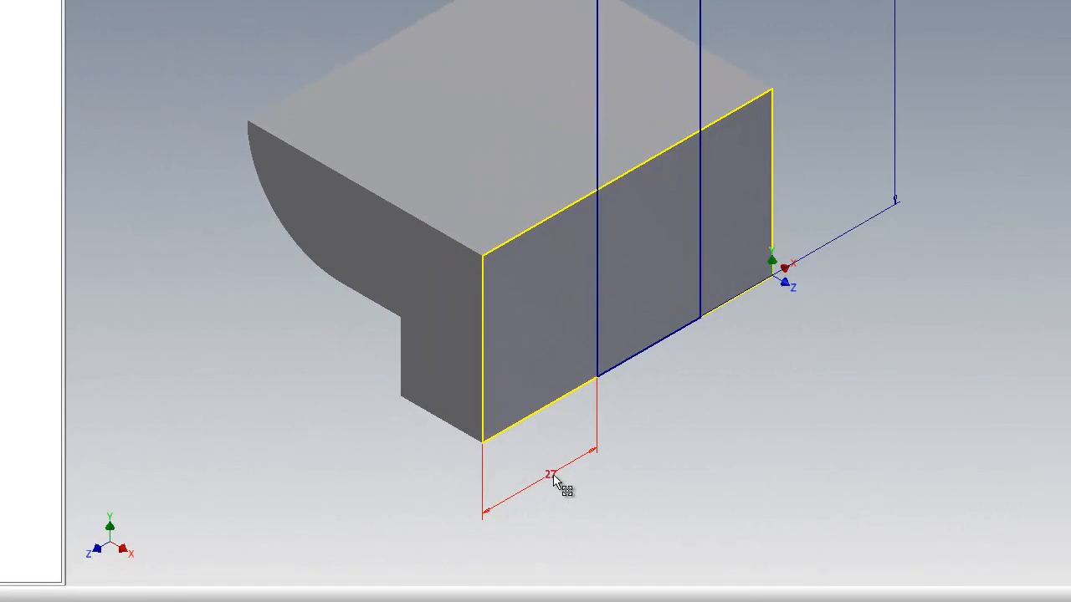
Step: Set the dimension between the face's front vertical edge and the rectangle to 22 mm
double_click(553, 477)
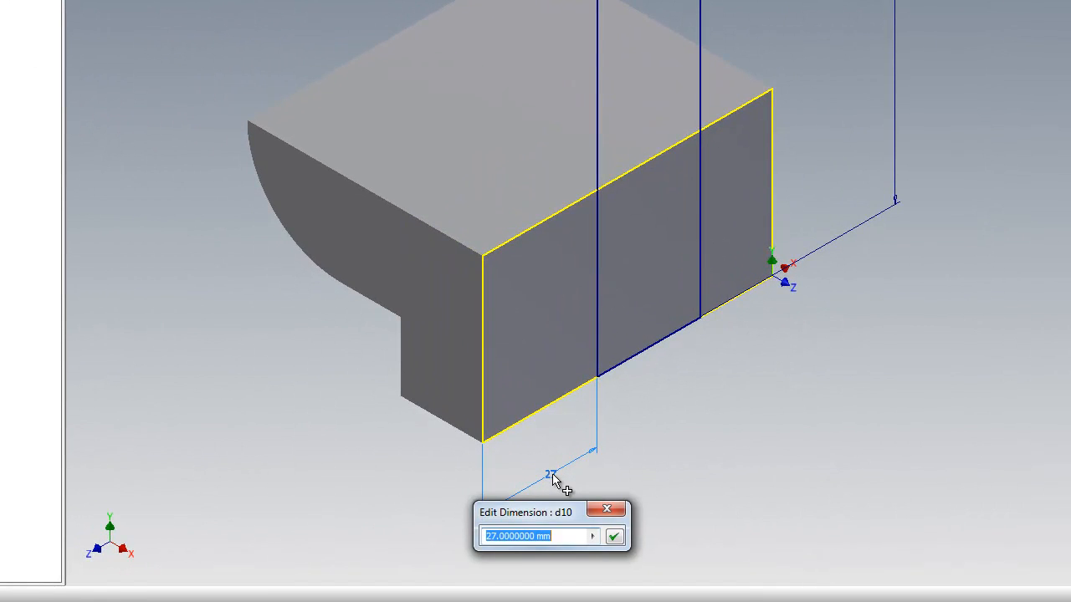
type("22")
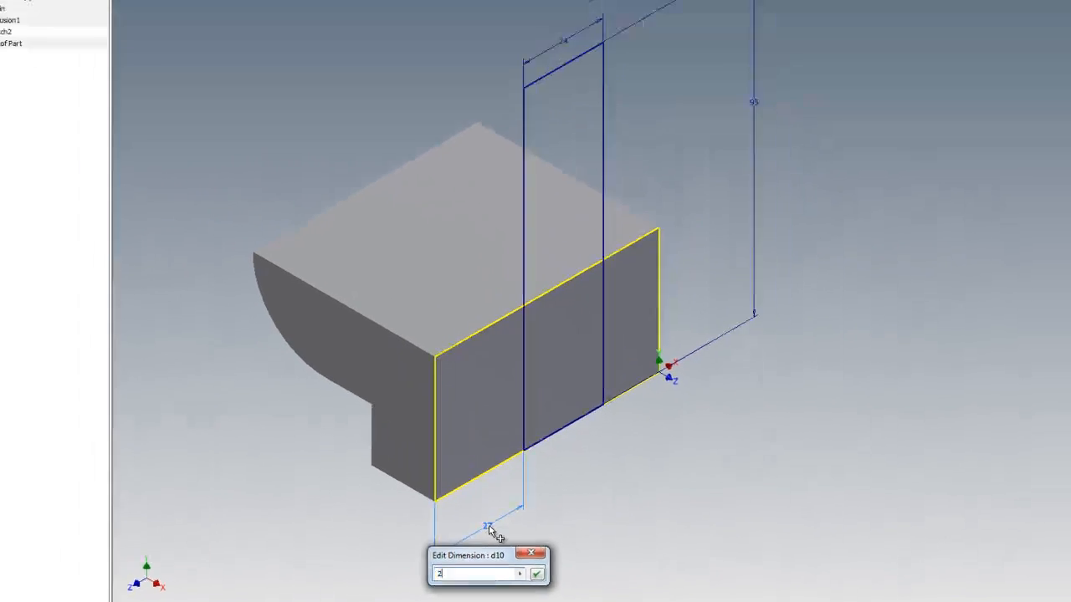
key("Return")
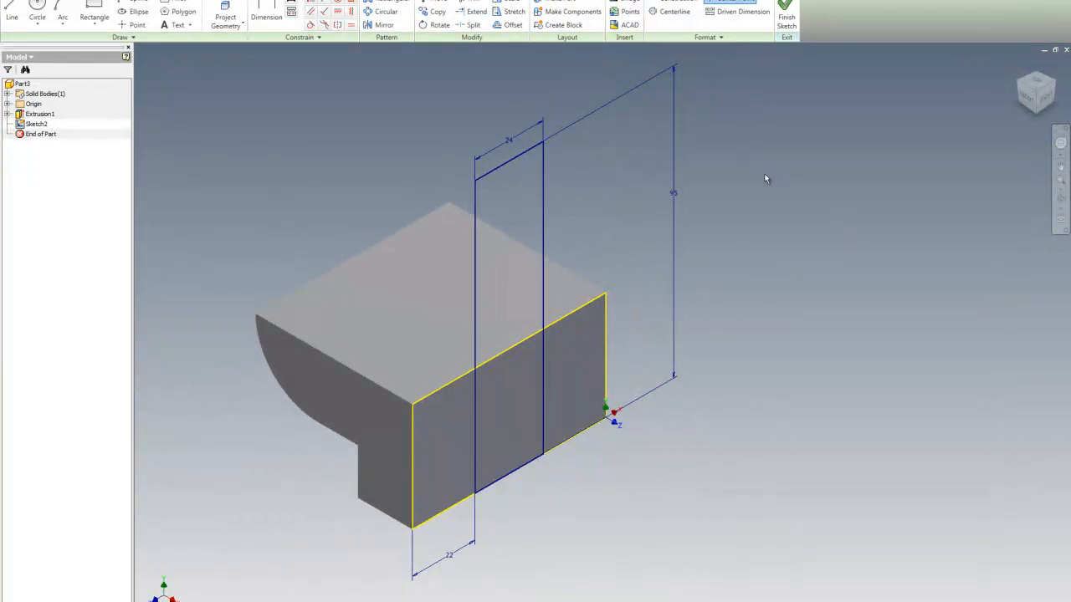
Step: Add a driven dimension between the rectangle's rear bottom corner and the face's rear bottom corner
left_click(266, 17)
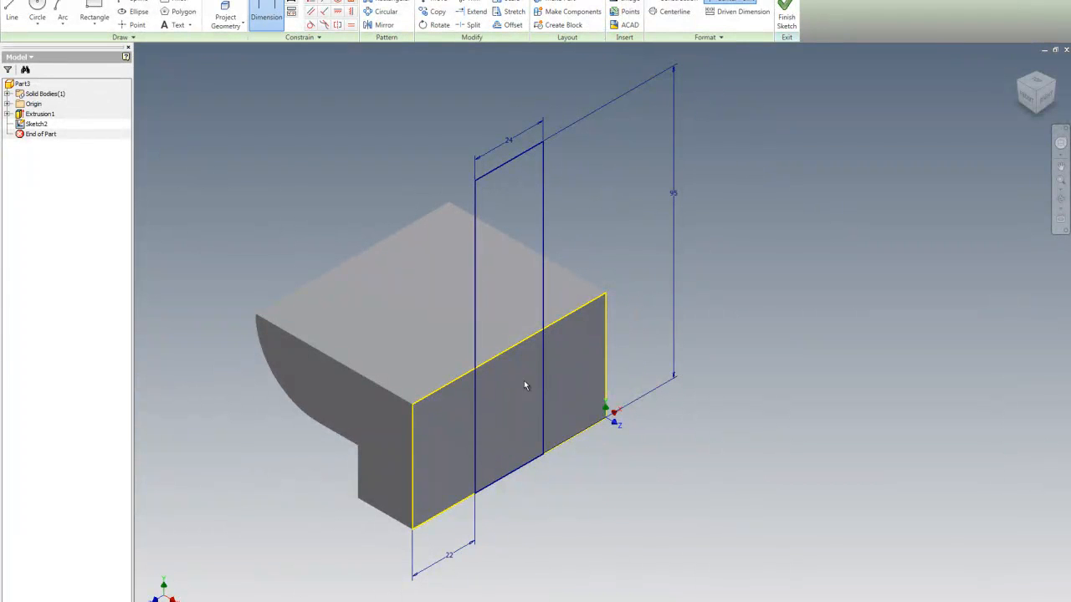
left_click(615, 424)
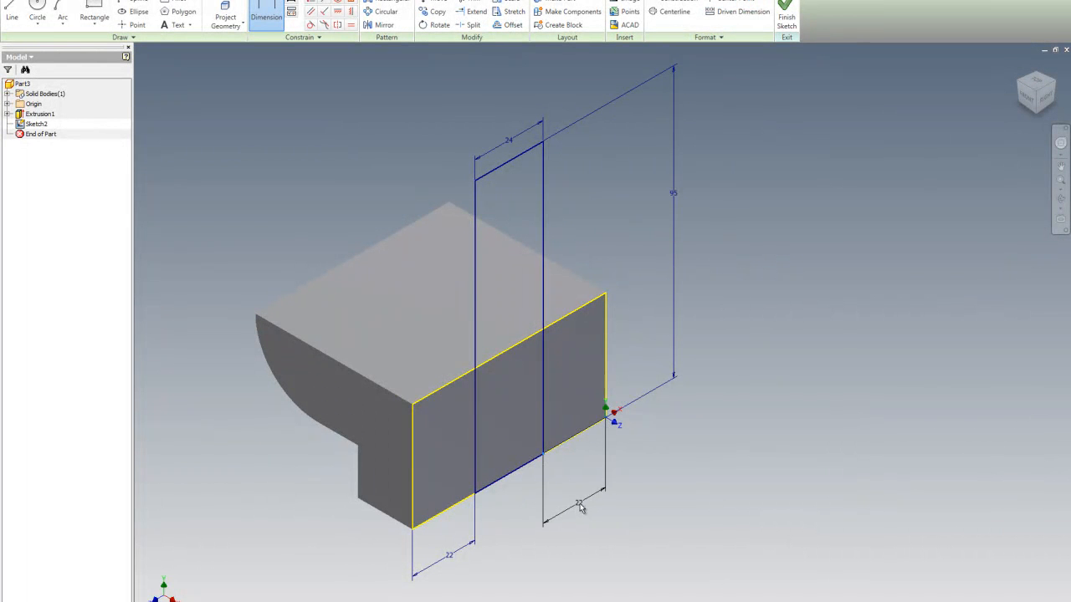
left_click(577, 509)
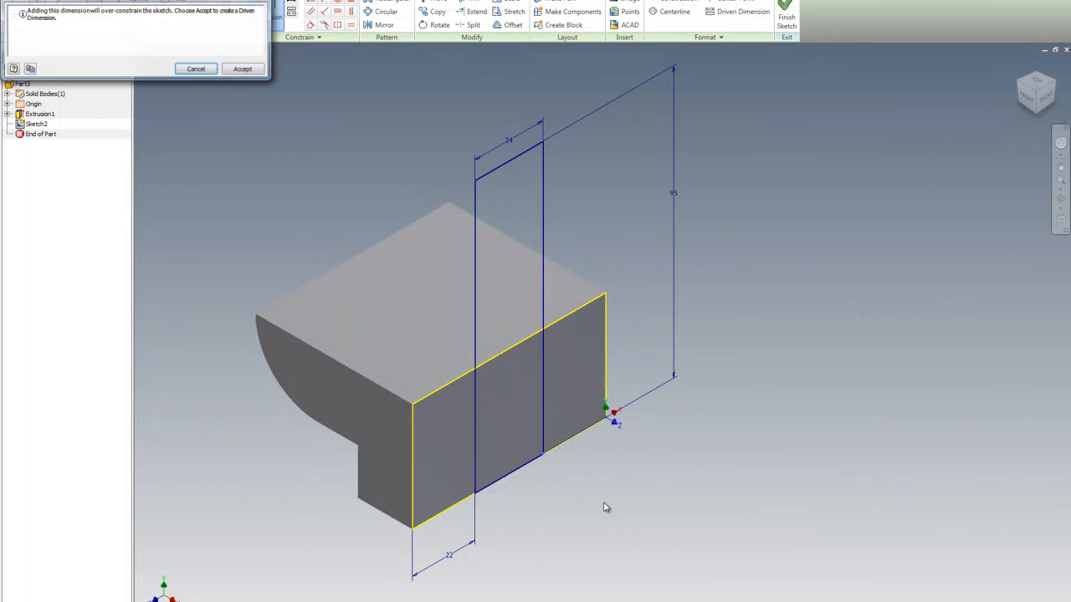
left_click(243, 70)
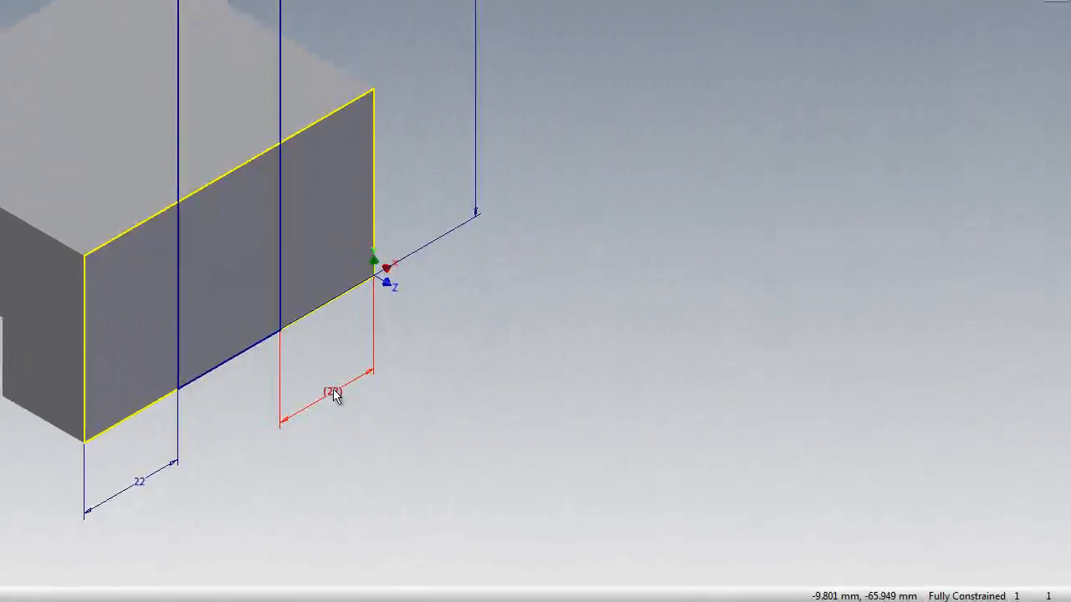
Step: Test the driven dimension by setting the rectangle's front offset to 30 mm and back to 22 mm
double_click(140, 484)
type("30")
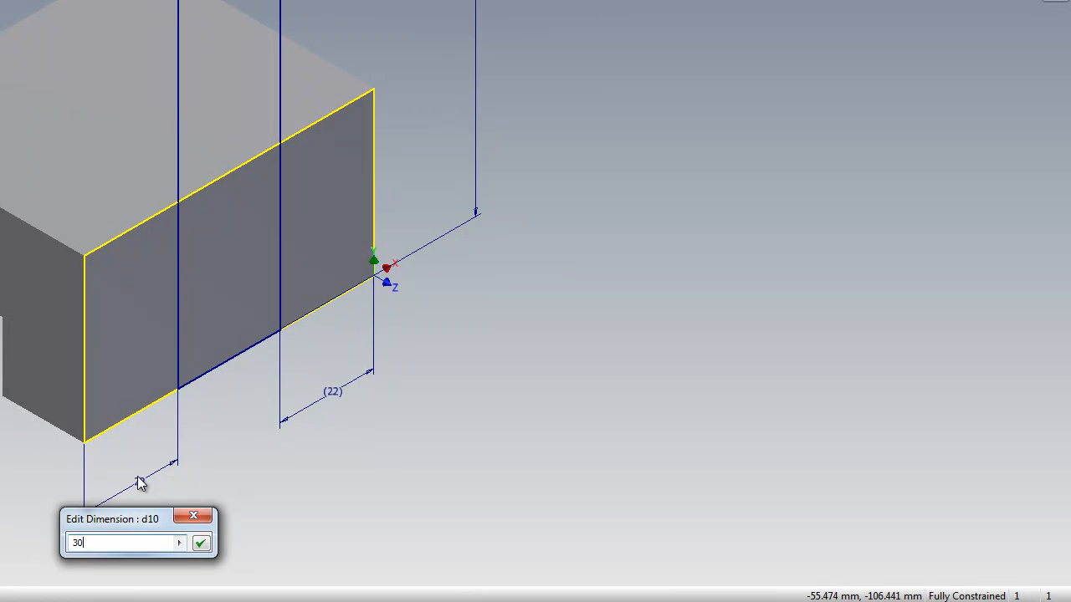
key("Return")
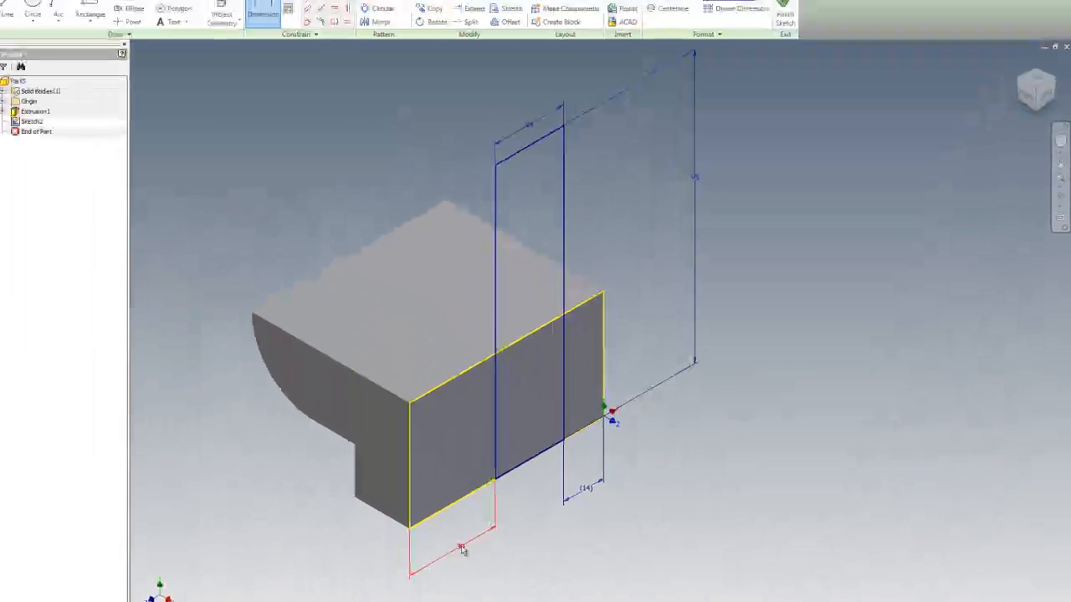
double_click(159, 470)
type("22")
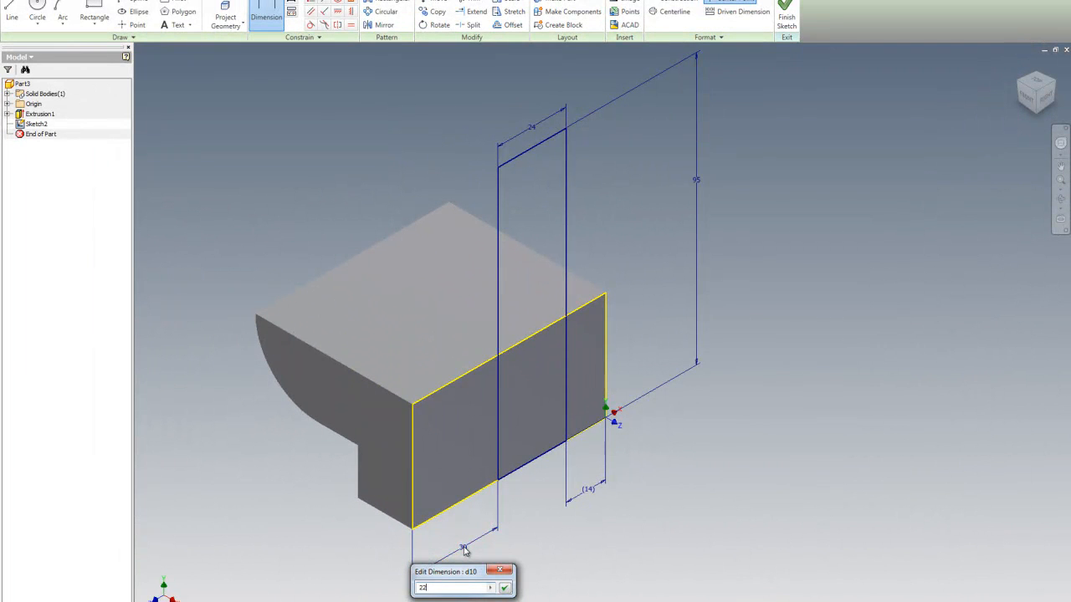
key("Return")
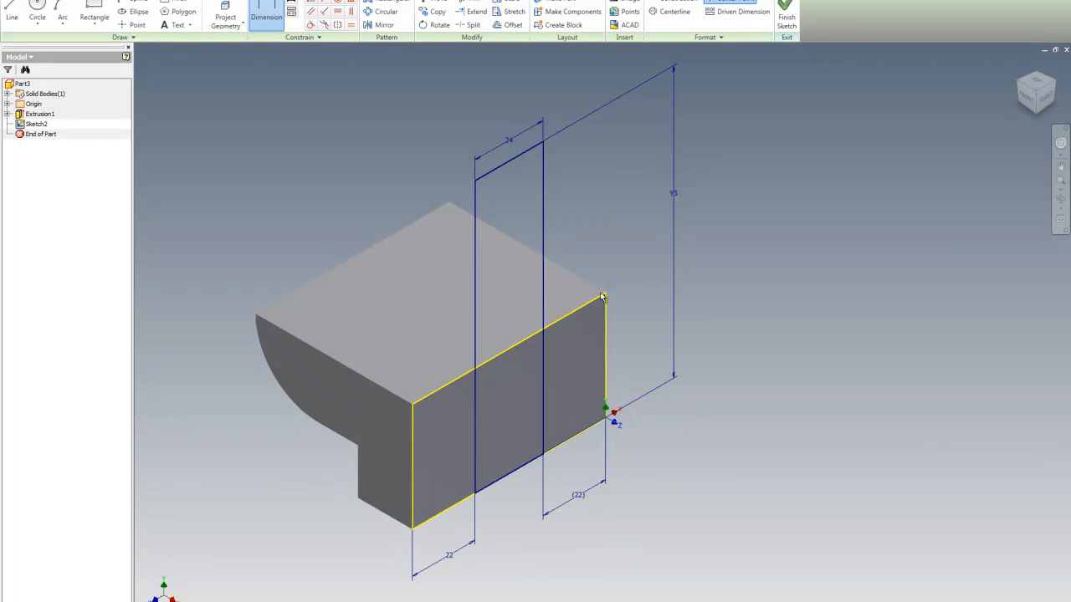
Step: Finish the rectangle sketch and extrude the 24 x 95 mm profile 12 mm outward, joined to the block
right_click(382, 102)
left_click(402, 110)
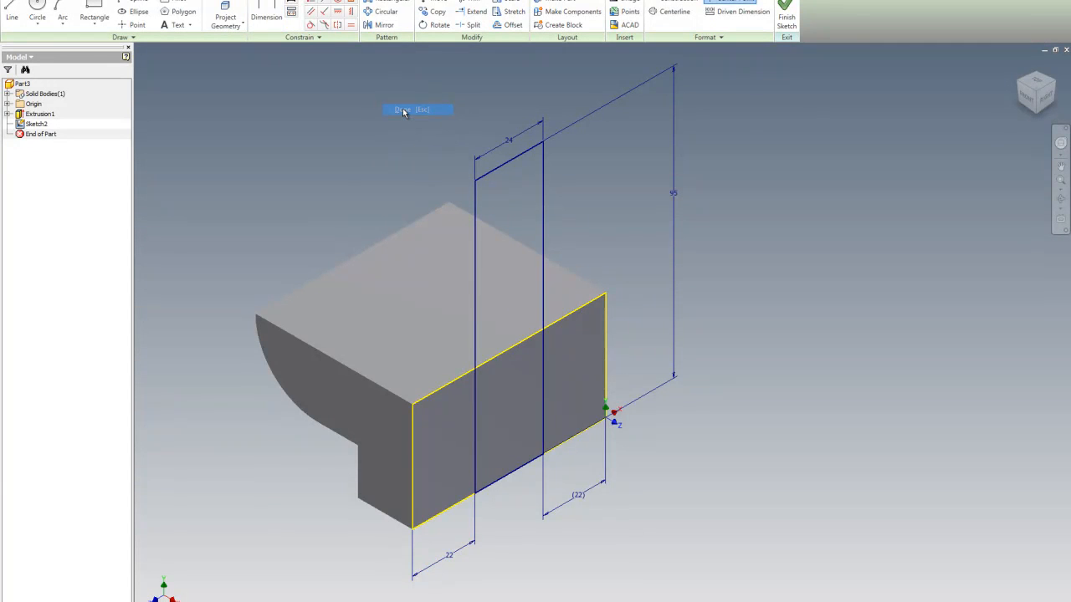
right_click(403, 108)
left_click(424, 131)
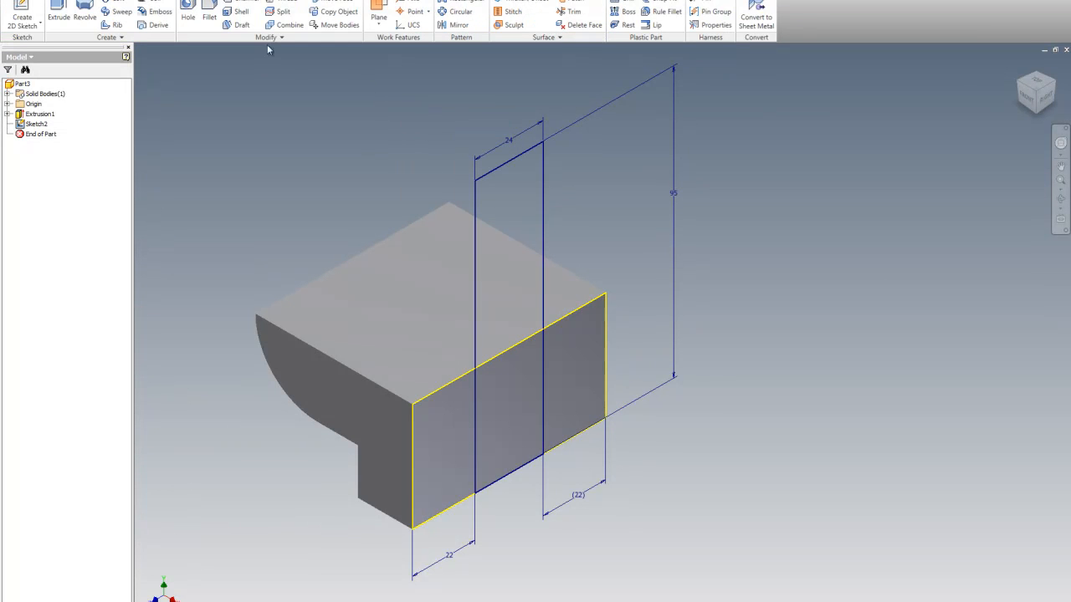
left_click(58, 12)
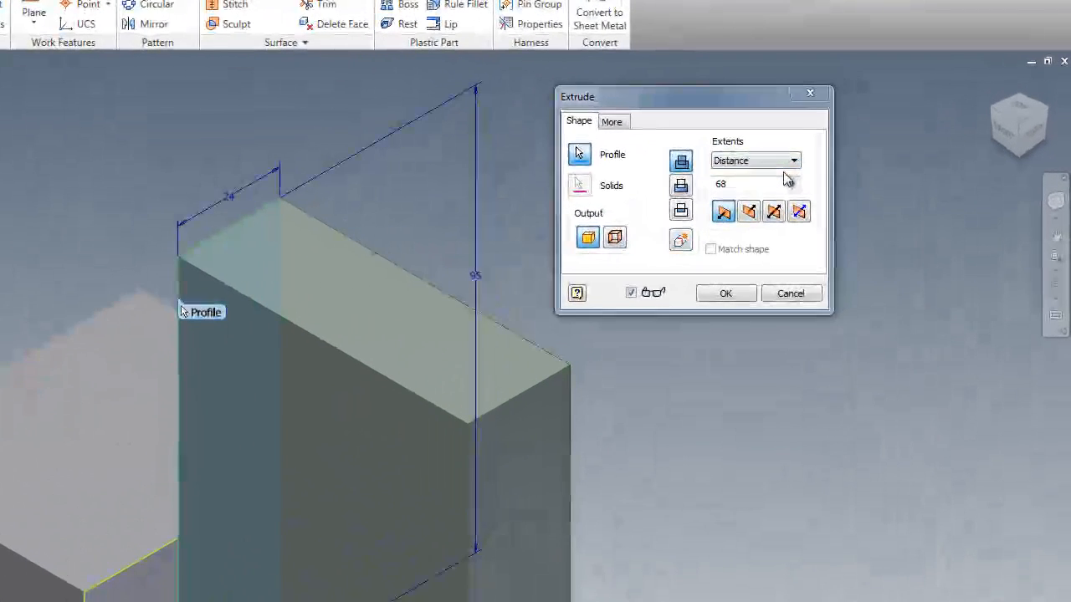
double_click(748, 183)
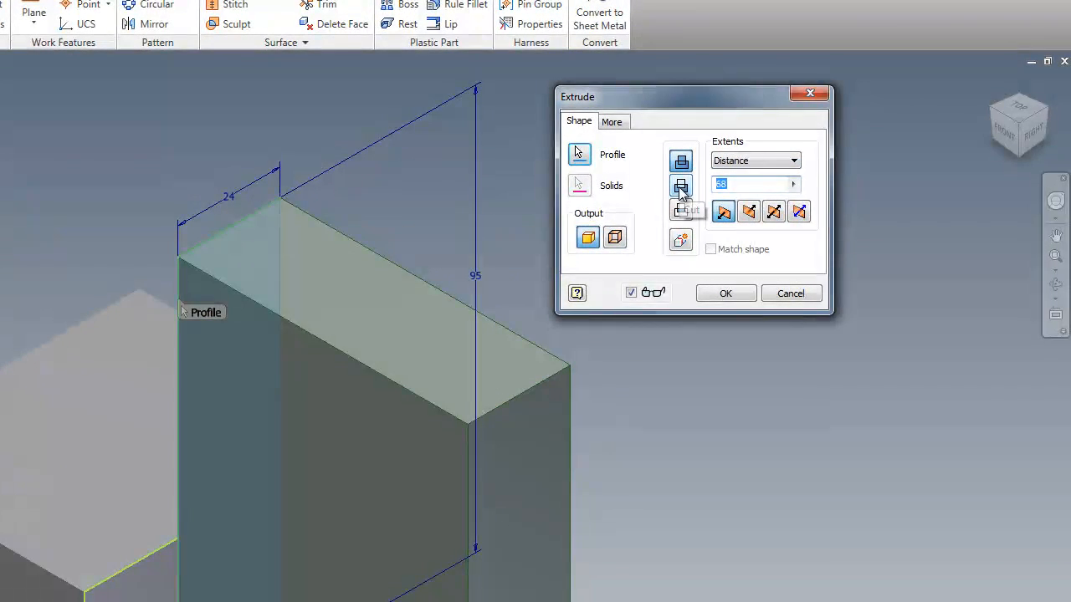
type("12")
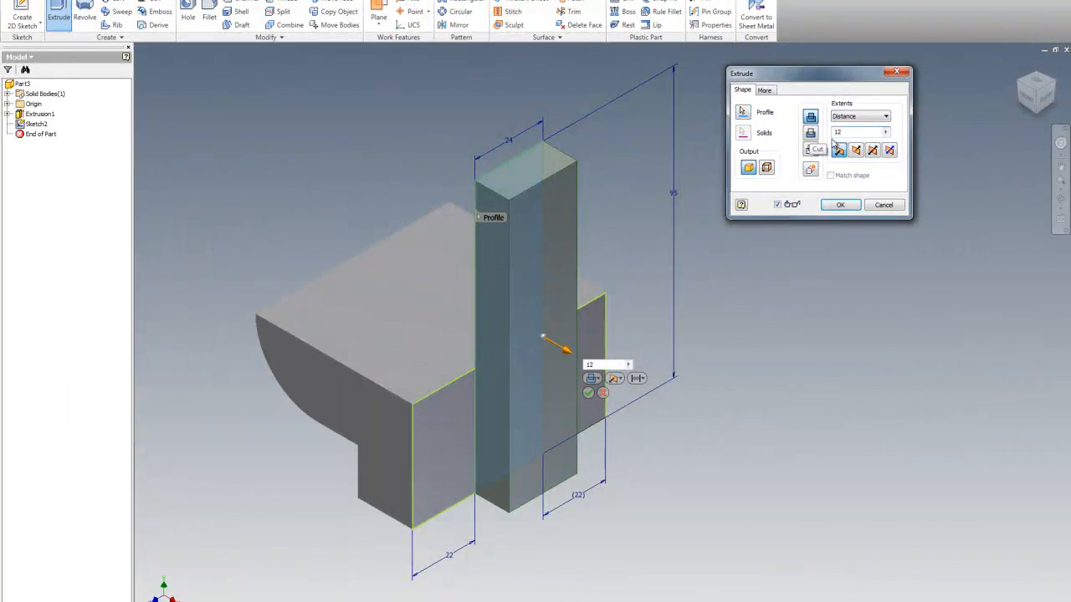
left_click(840, 205)
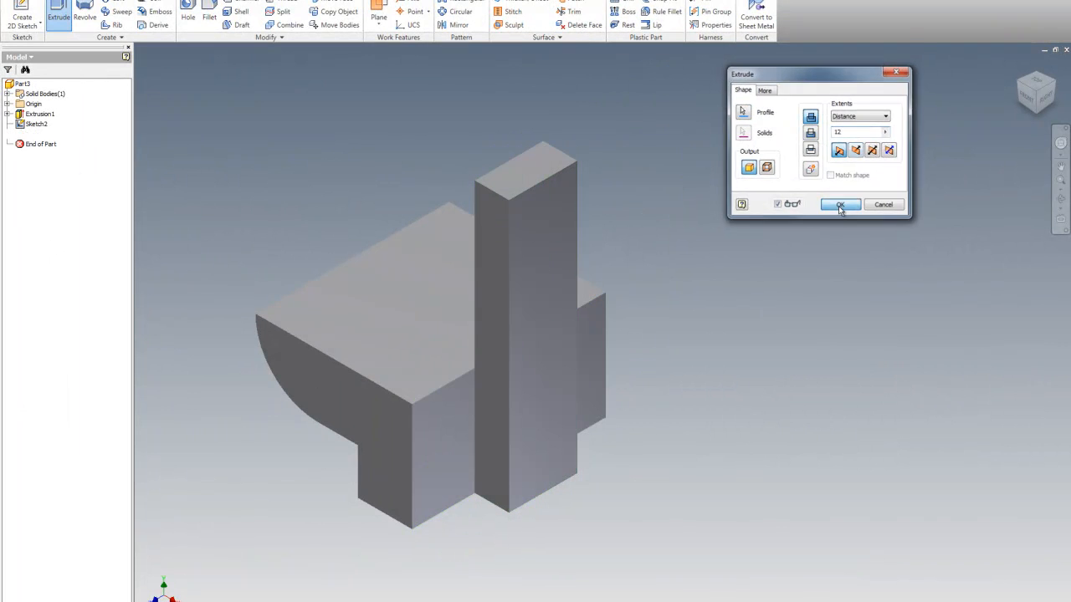
Step: Chamfer the upright's top edge on the block side with the two-distance option, Distance1 12 mm and Distance2 6 mm
left_click(1021, 83)
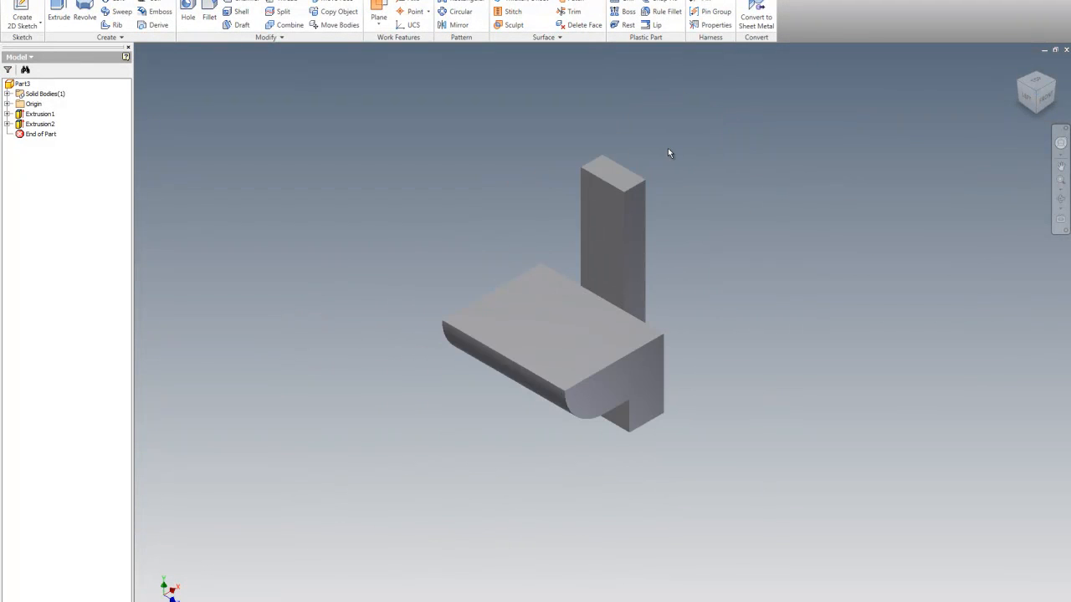
scroll(667, 154, "up", 3)
left_click(250, 3)
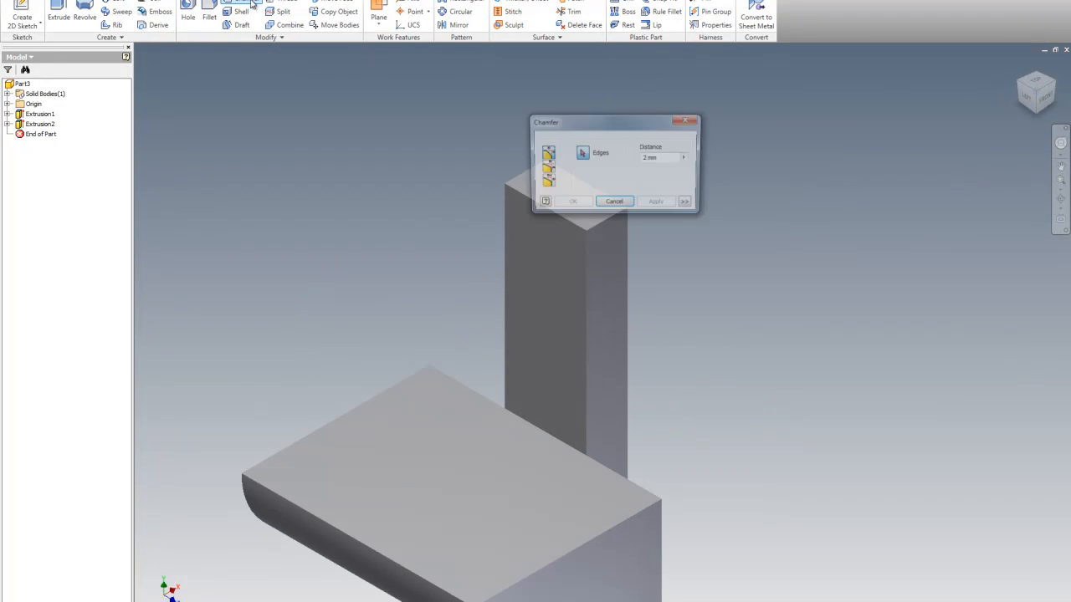
left_click(547, 169)
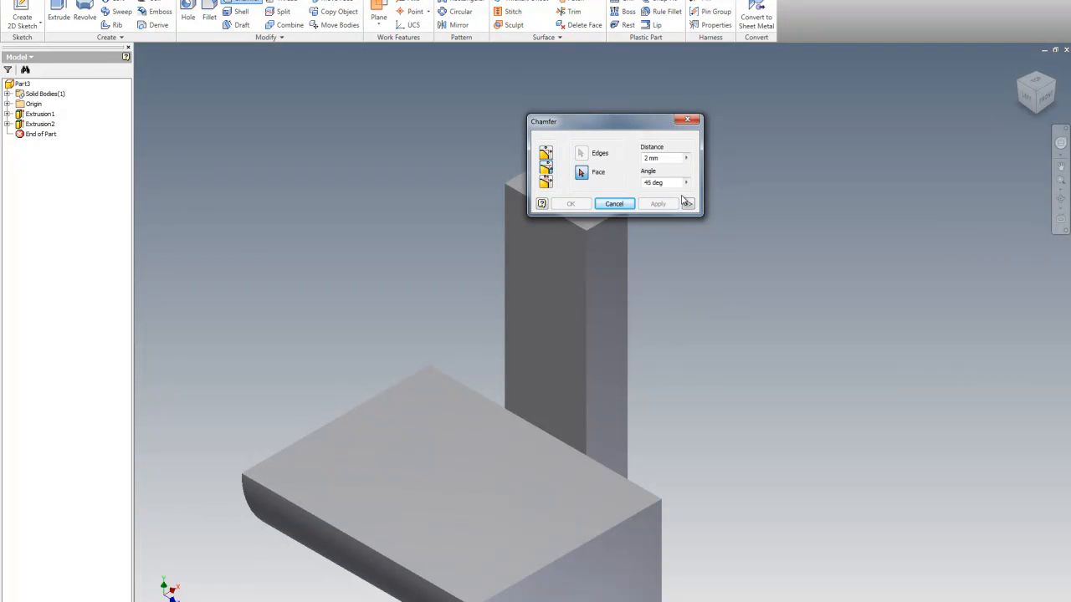
left_click(548, 182)
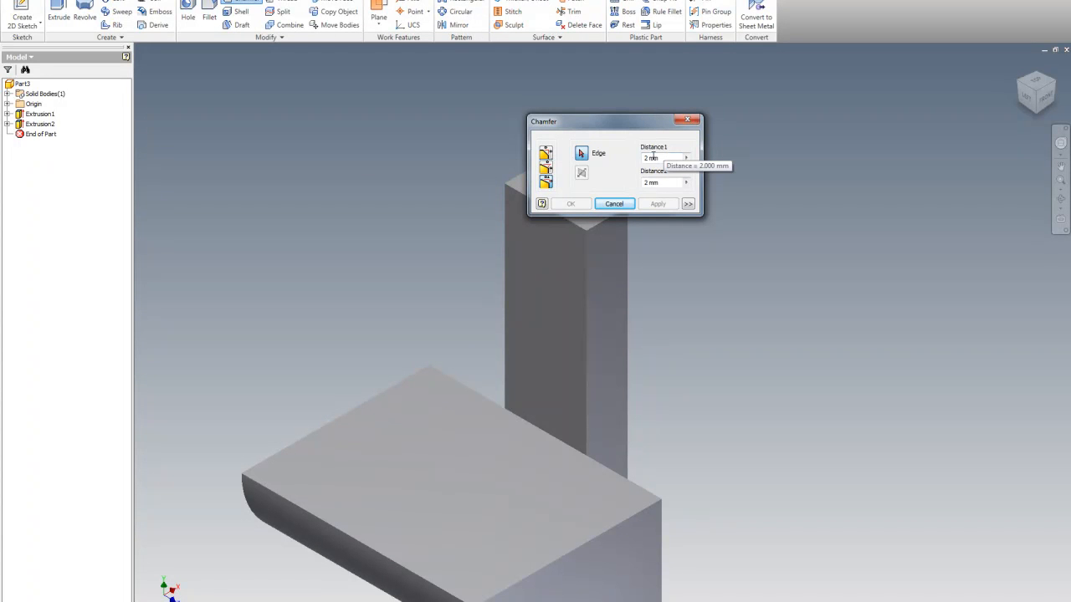
left_click_drag(665, 158, 621, 155)
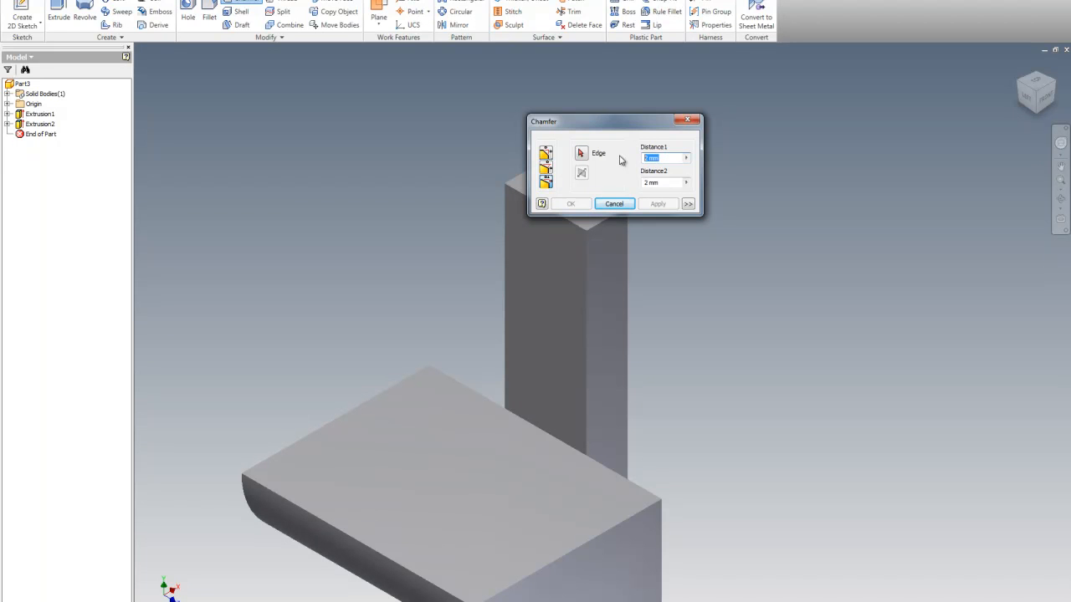
type("12")
left_click_drag(671, 180, 639, 179)
type("6")
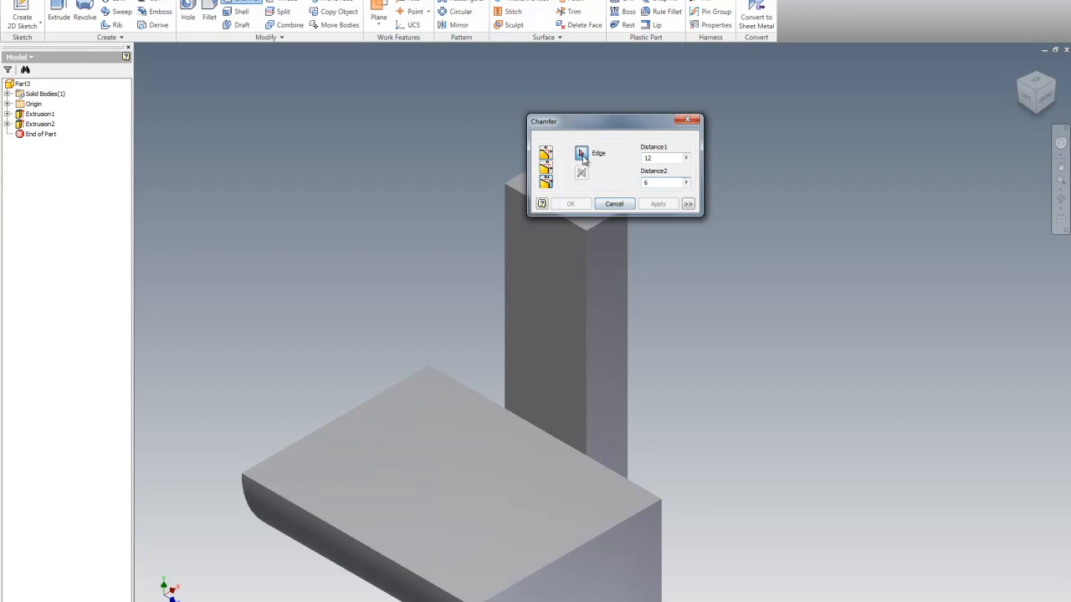
left_click(574, 229)
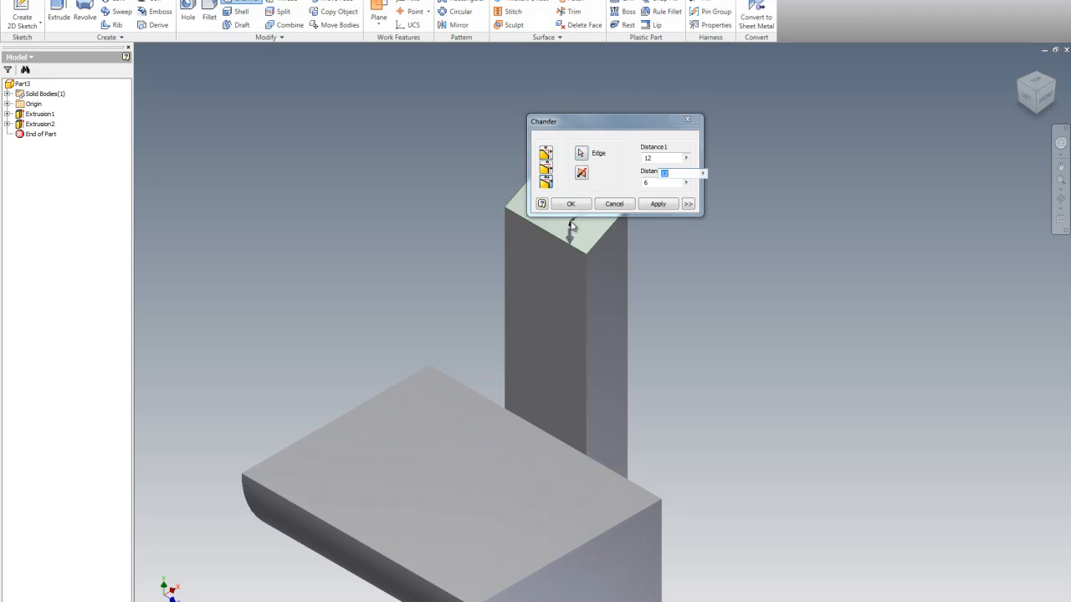
left_click(657, 204)
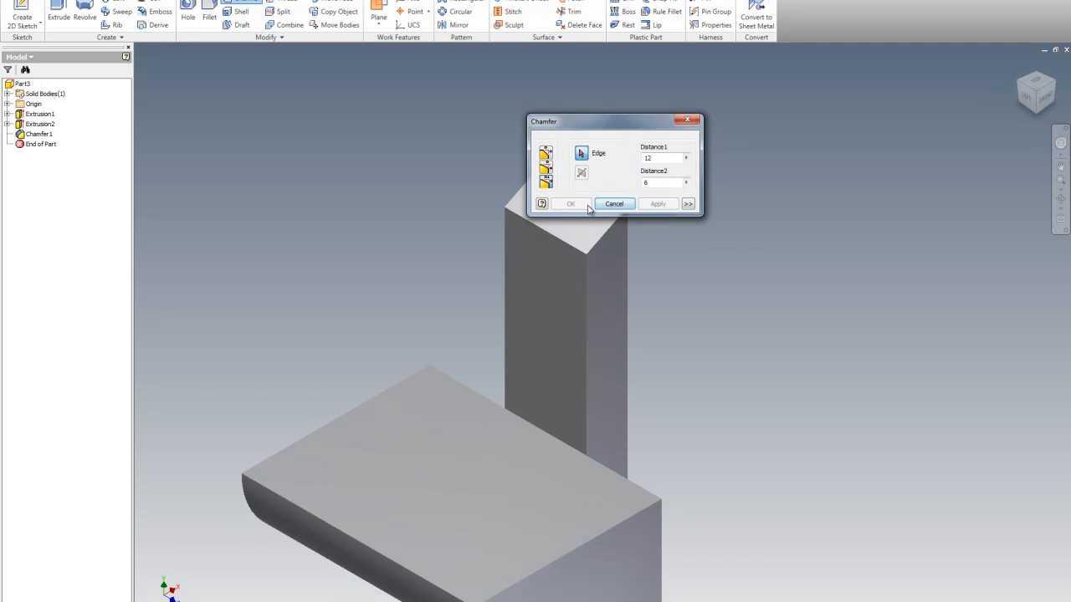
left_click_drag(672, 121, 814, 125)
left_click(830, 126)
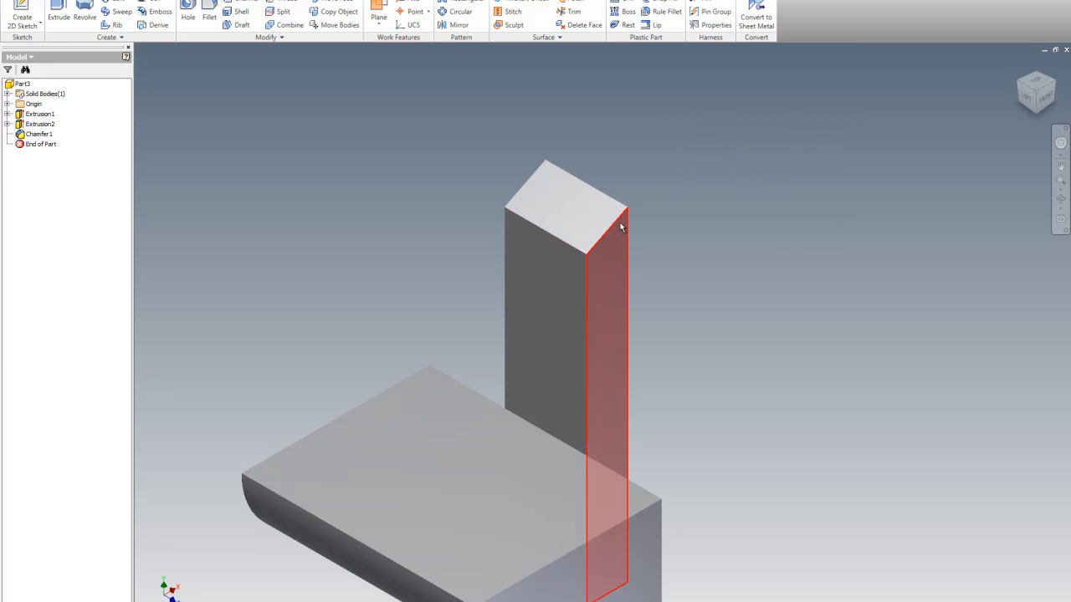
Step: Undo the chamfer, reapply it to the same top edge with 12 and 6 mm distances, and check its slope from the front
key("ctrl+z")
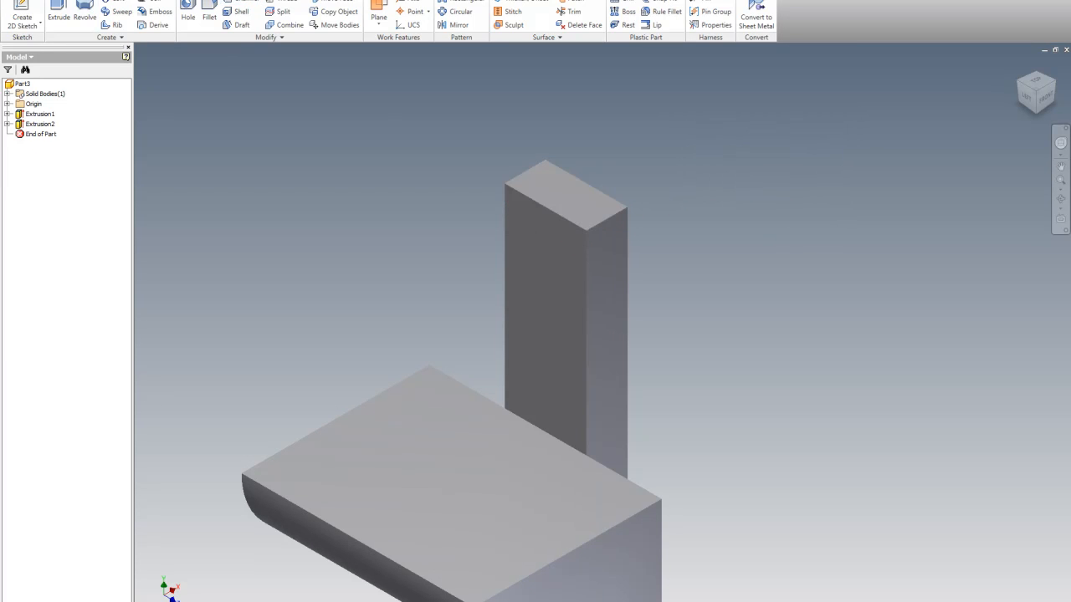
left_click(240, 2)
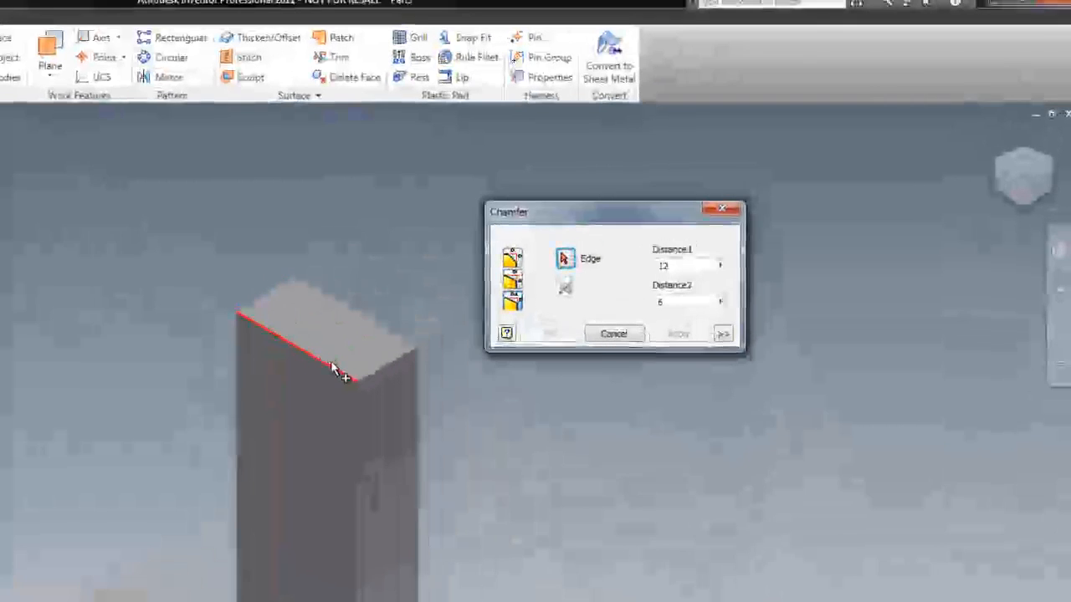
left_click(335, 371)
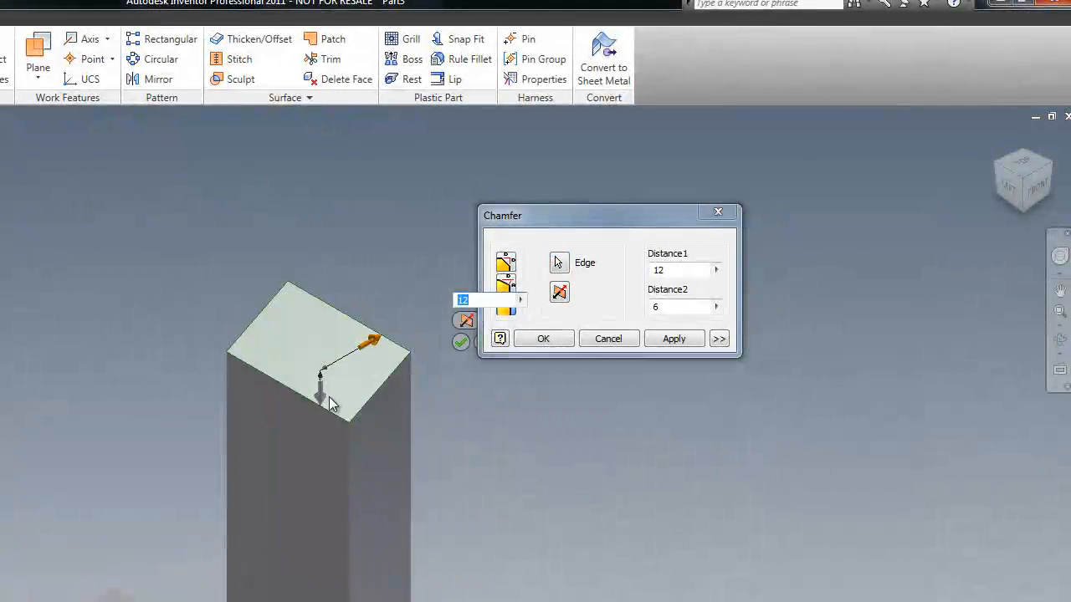
left_click(678, 340)
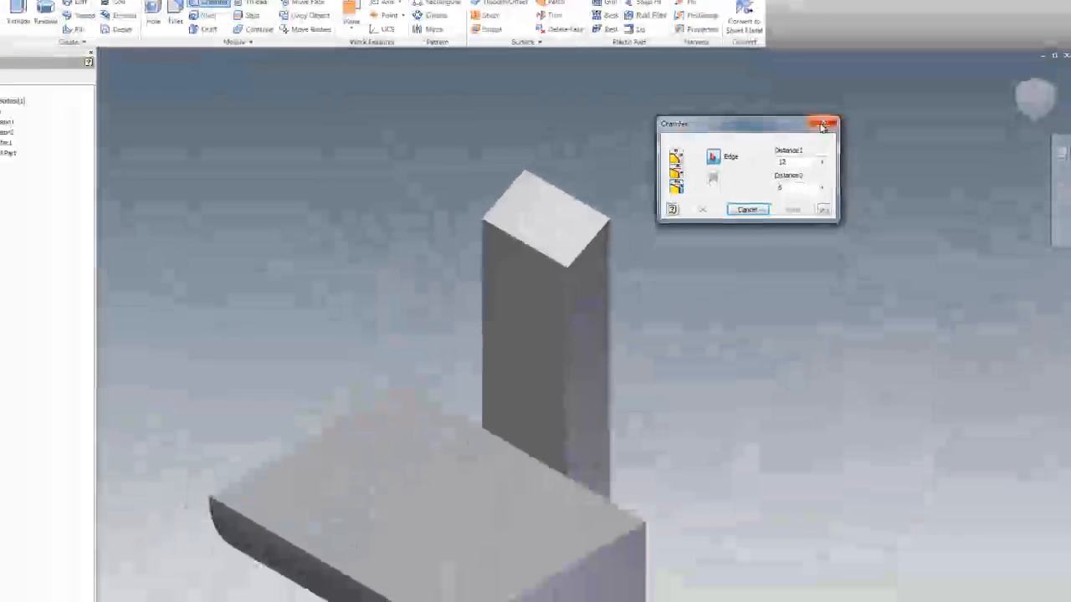
left_click(822, 126)
left_click(1046, 101)
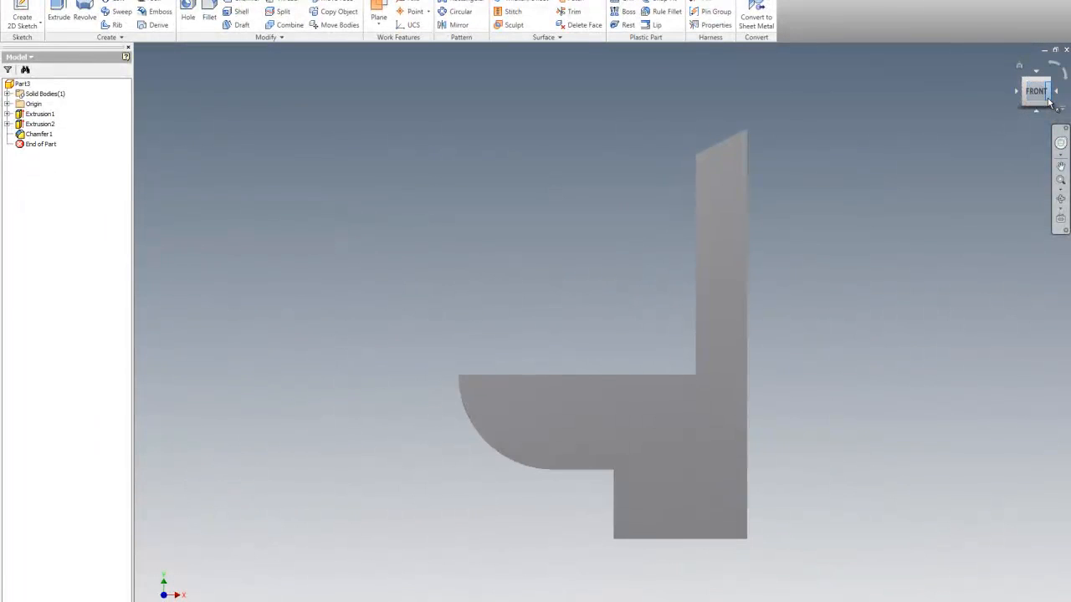
left_click(1017, 66)
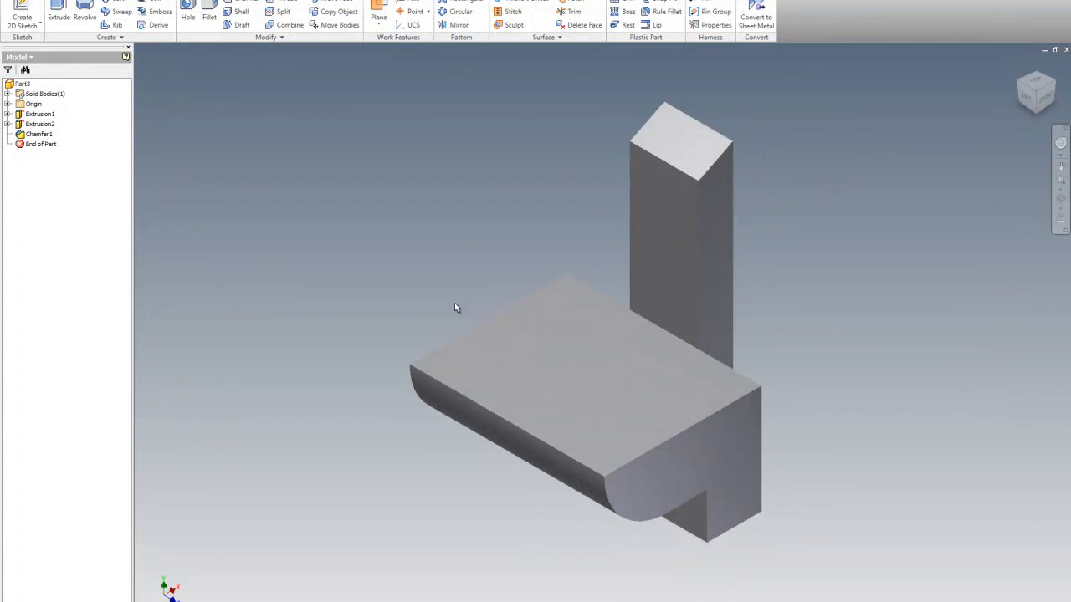
Step: View the part from below and set its visual style to Shaded with Edges
scroll(462, 301, "down", 3)
left_click(1041, 117)
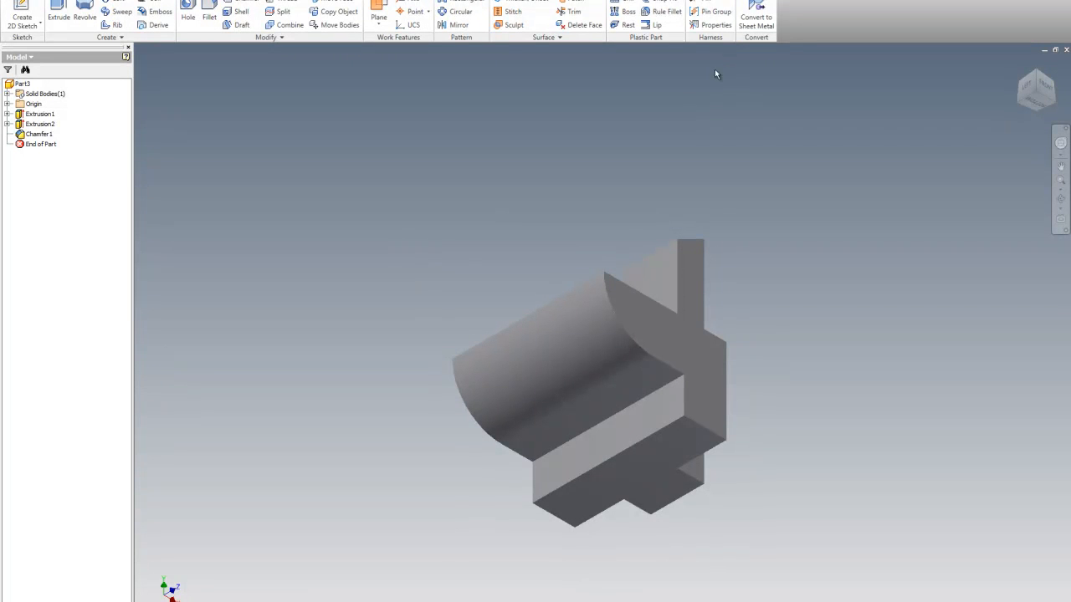
left_click(1038, 105)
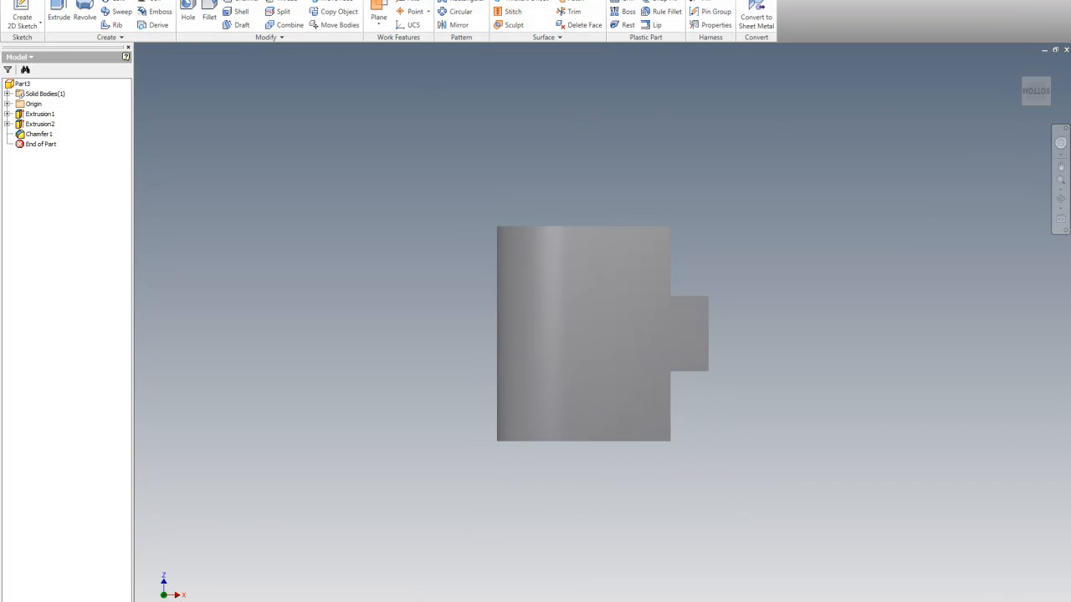
left_click(125, 1)
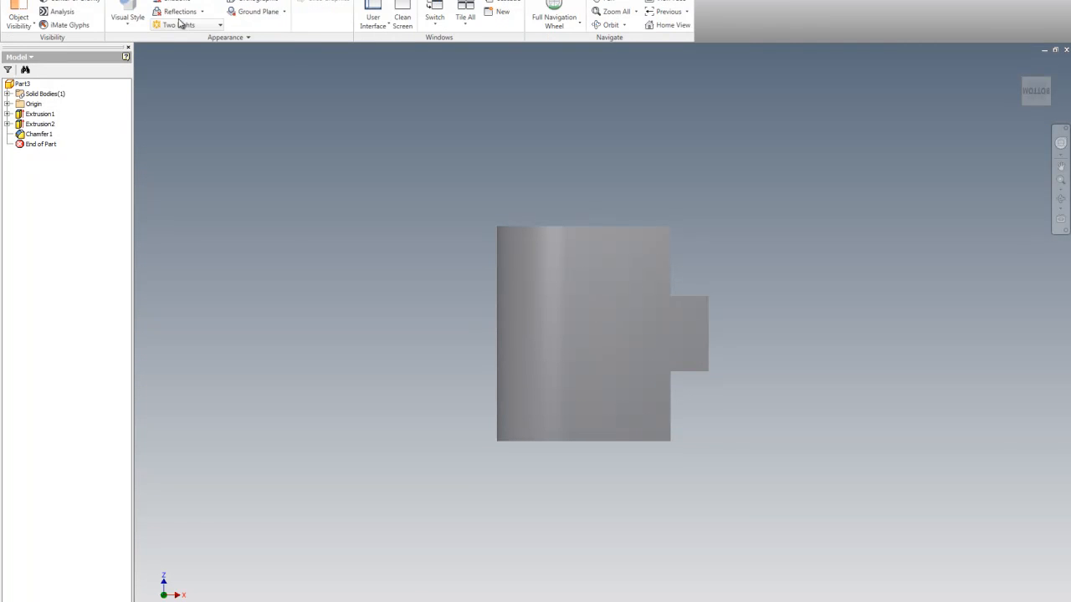
left_click(128, 19)
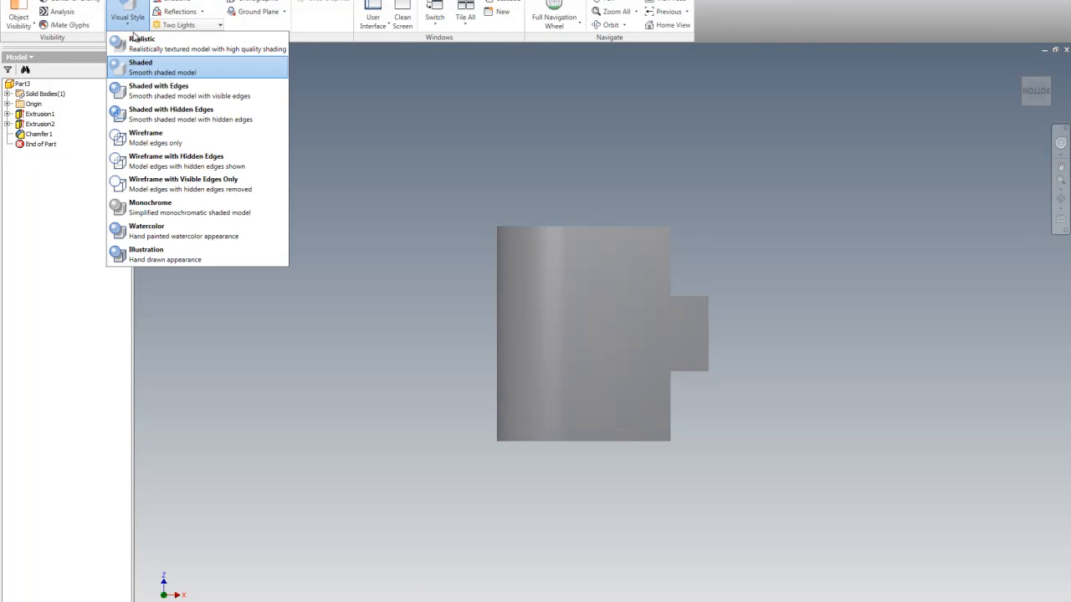
left_click(148, 115)
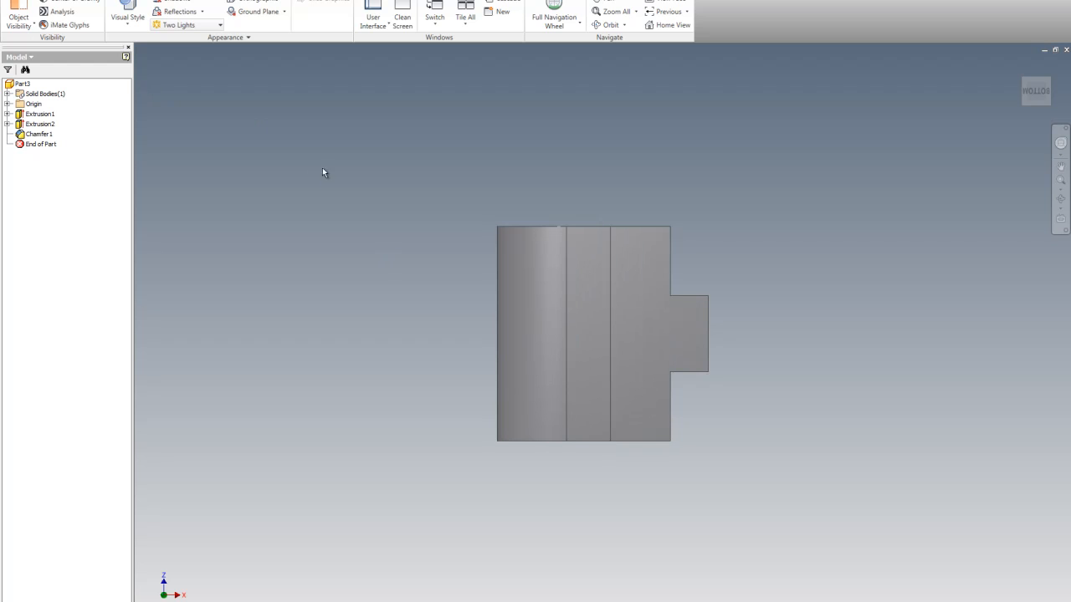
Step: Start a new sketch on the part's bottom face and draw a 32 mm diameter circle centred on the midpoint of its long inner edge
left_click(59, 0)
right_click(243, 116)
left_click(270, 137)
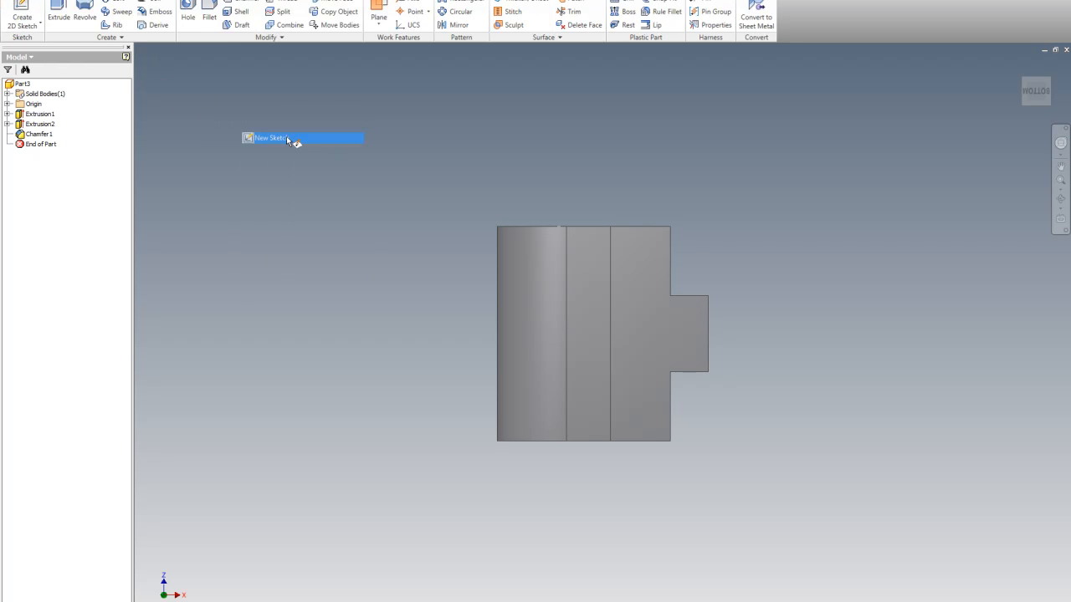
left_click(646, 322)
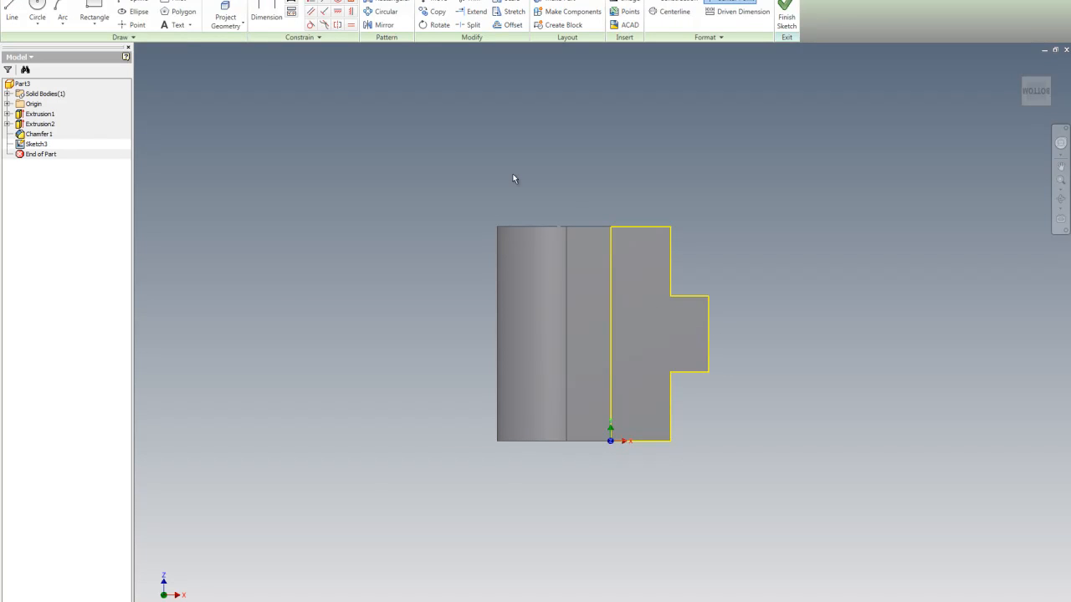
left_click(38, 6)
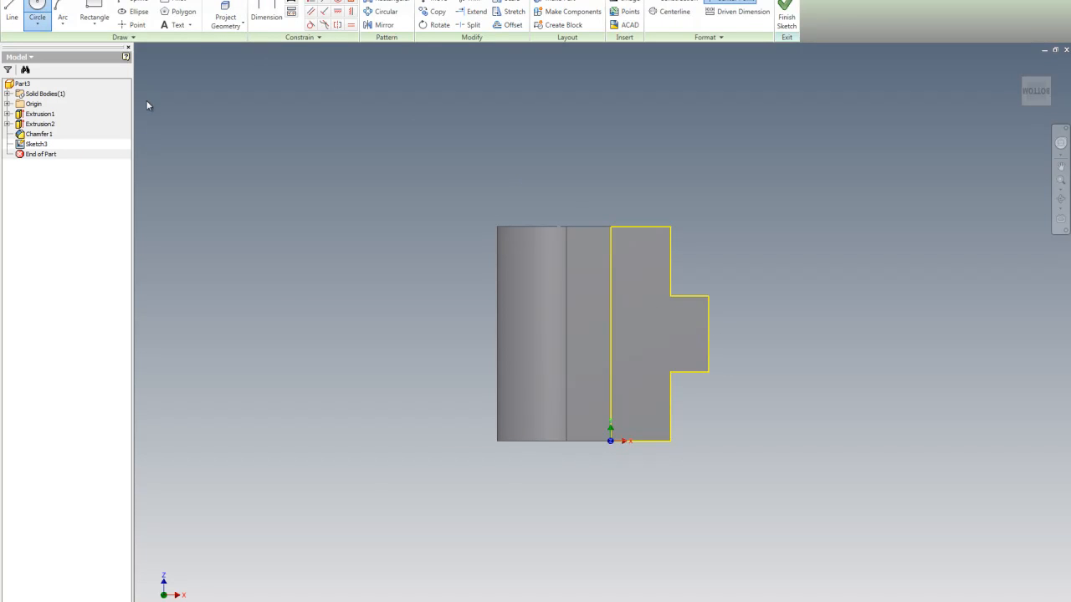
left_click(610, 333)
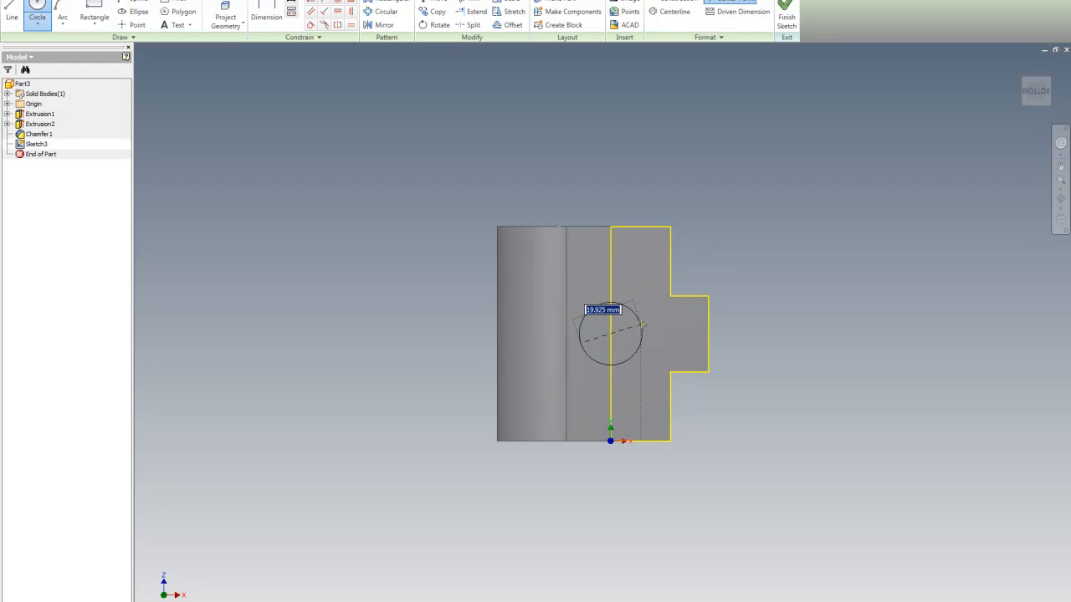
type("32")
key("Return")
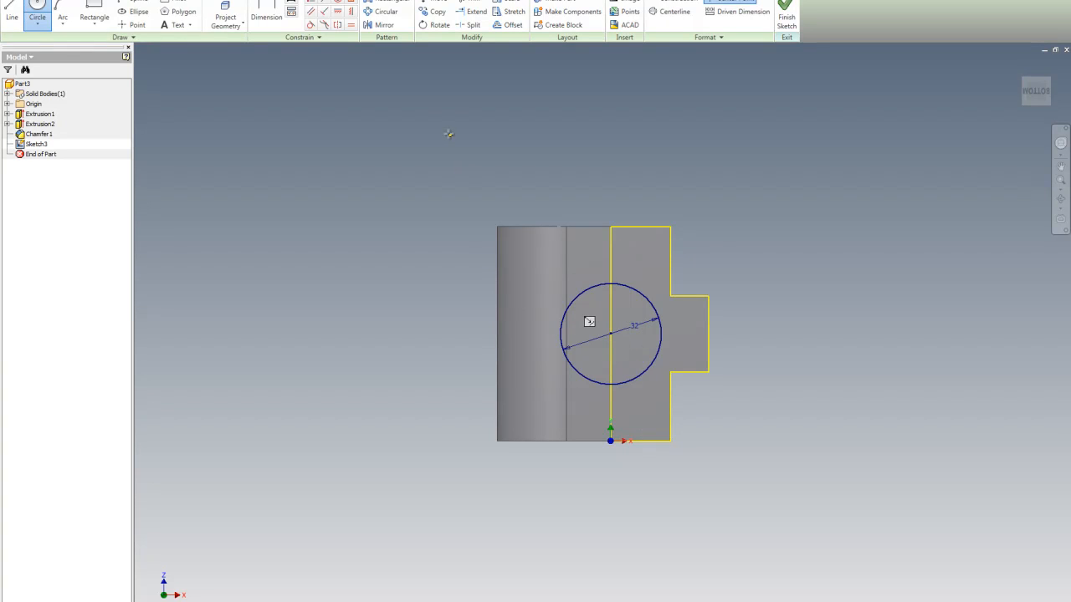
left_click(37, 9)
key("Escape")
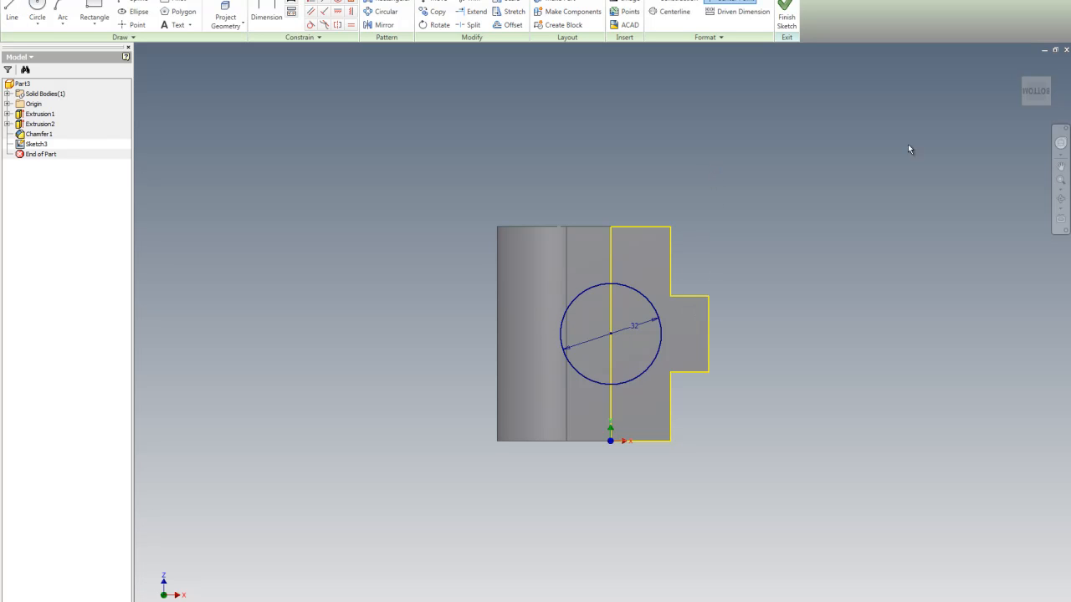
Step: Return the view to isometric and finish the sketch of the 32 mm circle
left_click(1026, 84)
right_click(729, 182)
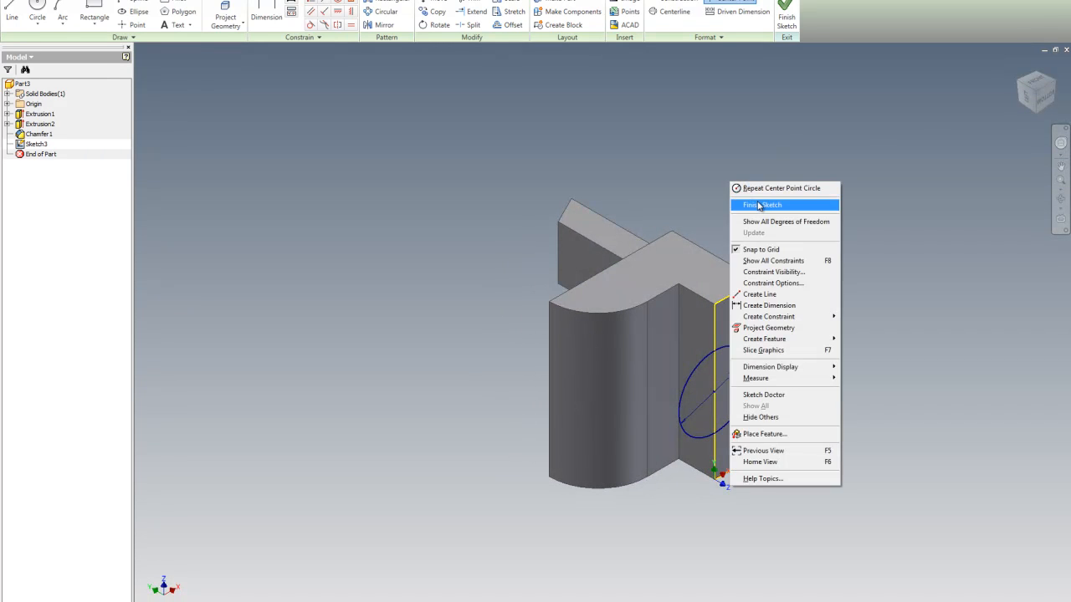
left_click(759, 206)
right_click(759, 199)
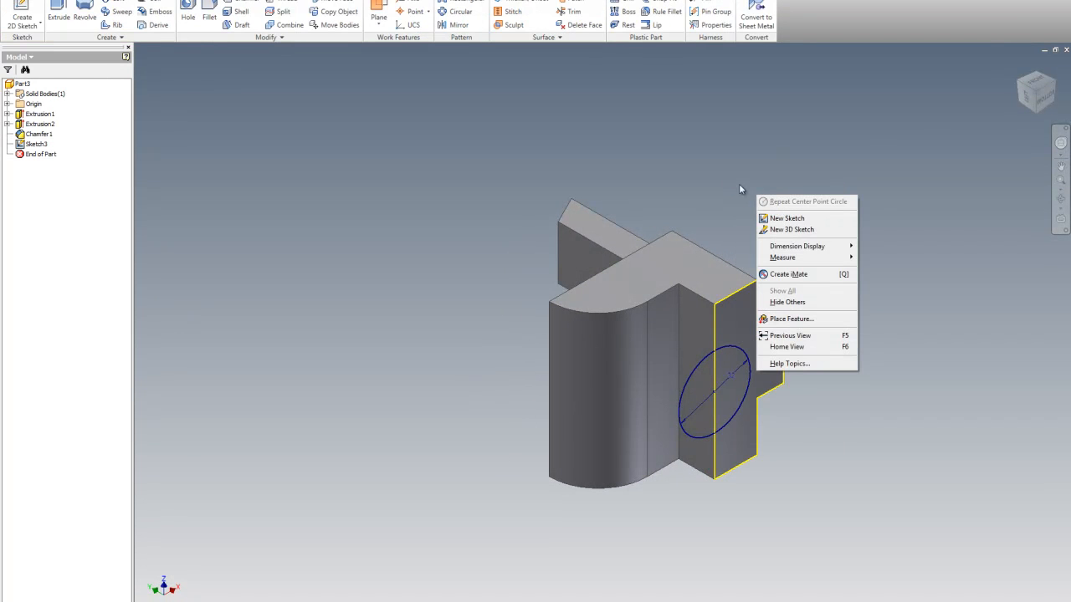
Step: Try to extrude the whole 32 mm circle into the part as a cut, with extents To the block's flat face beside the rounded end
left_click(64, 16)
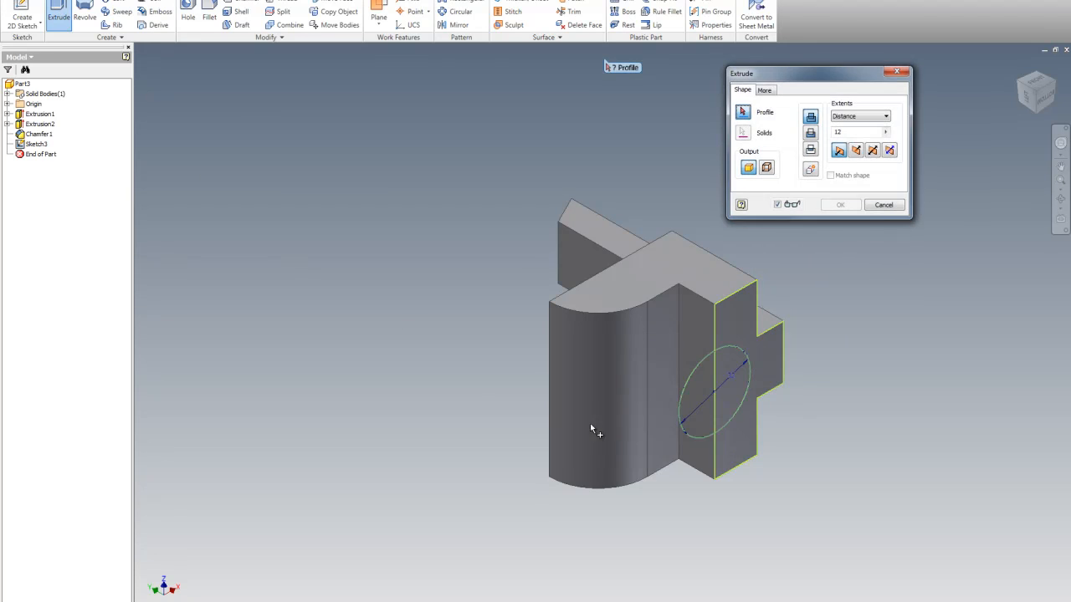
left_click(710, 410)
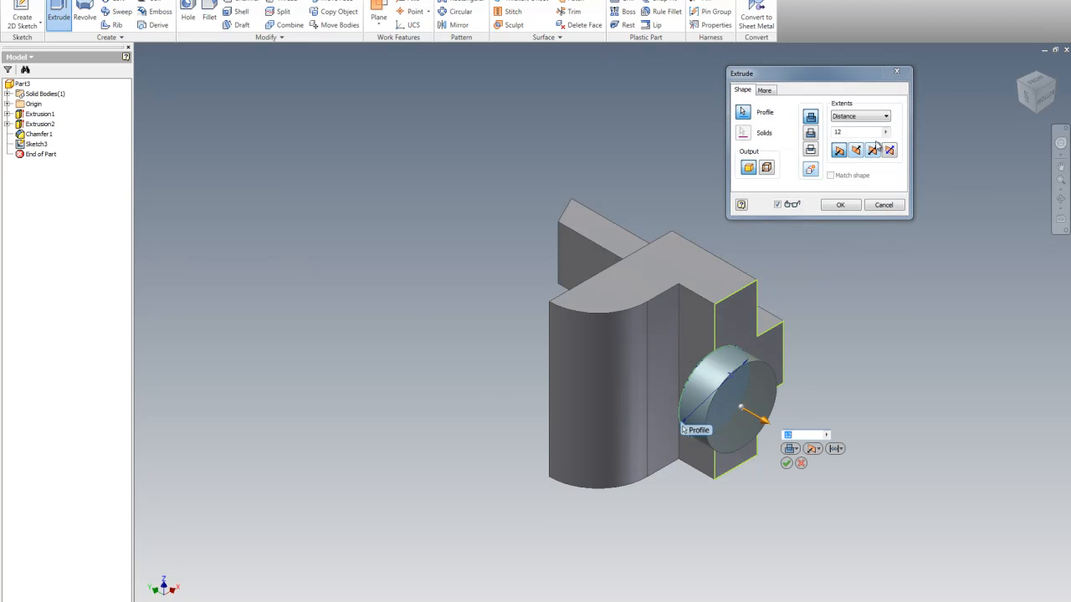
left_click(857, 150)
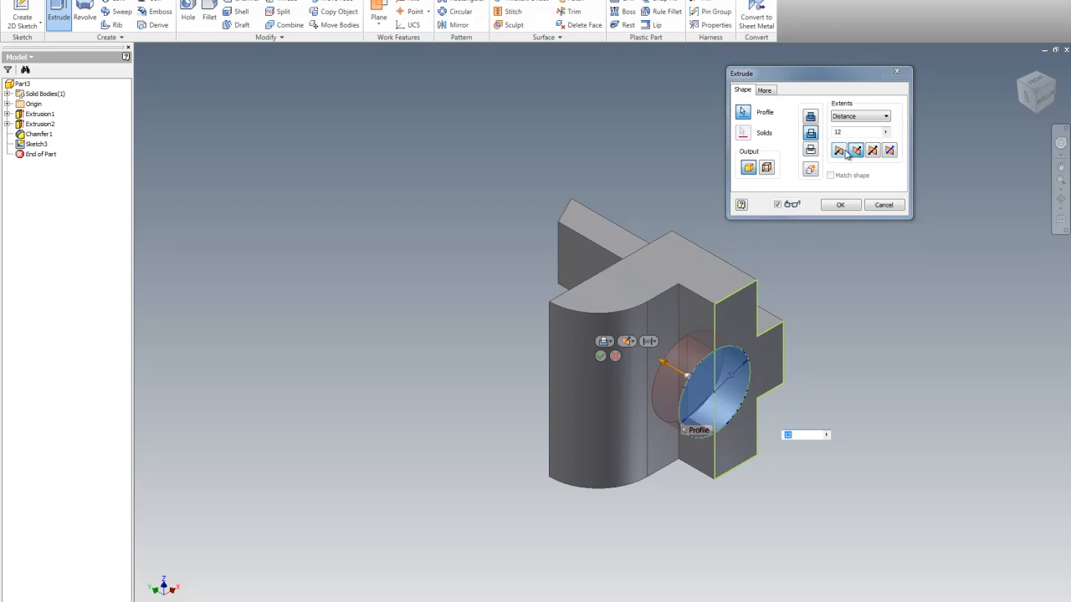
left_click(871, 120)
left_click(844, 141)
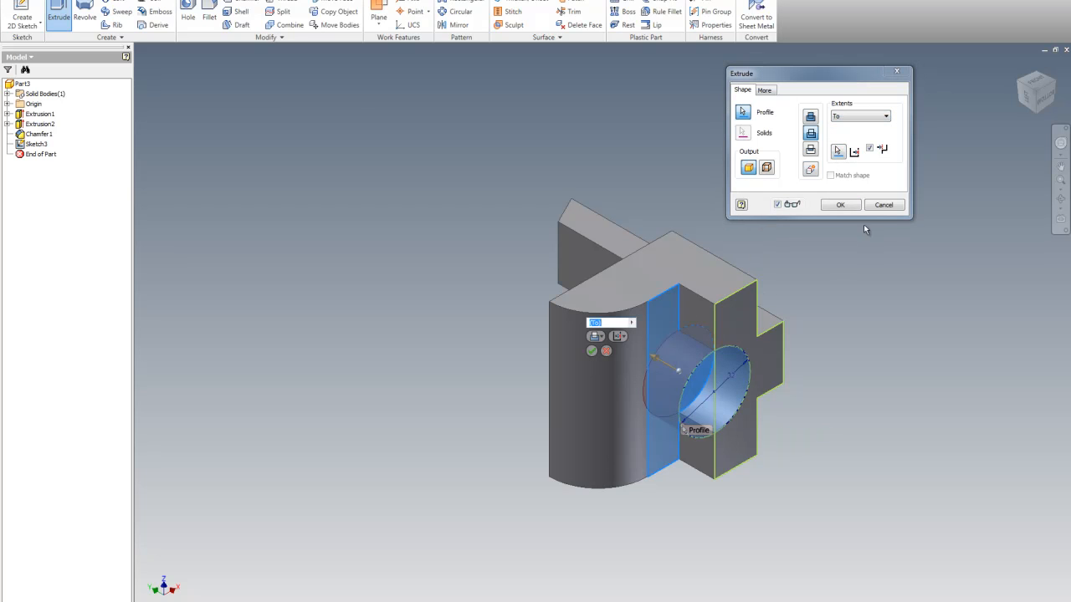
left_click(840, 205)
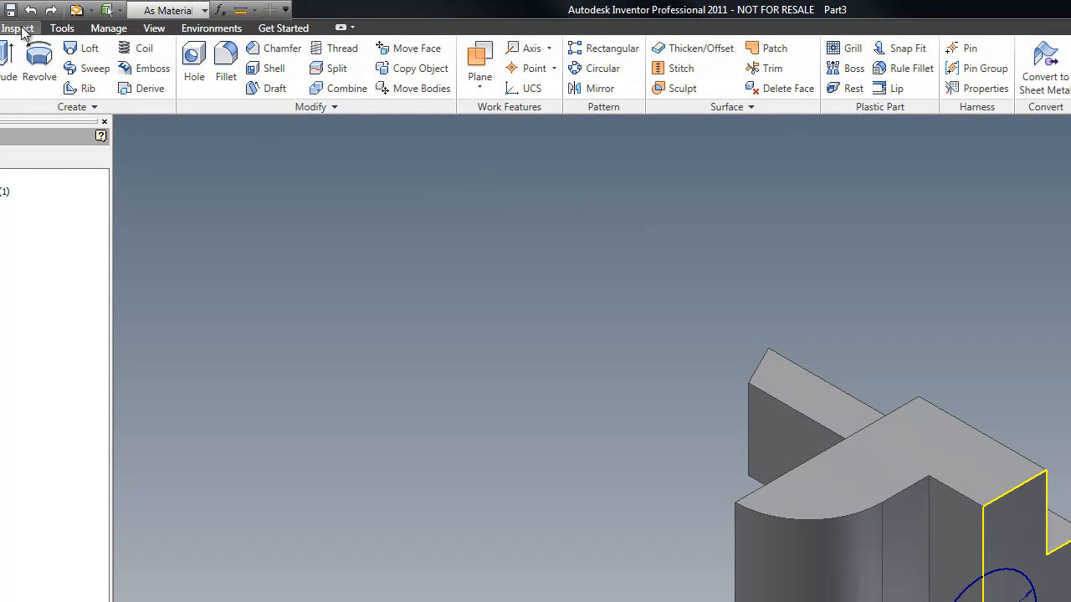
left_click(4, 55)
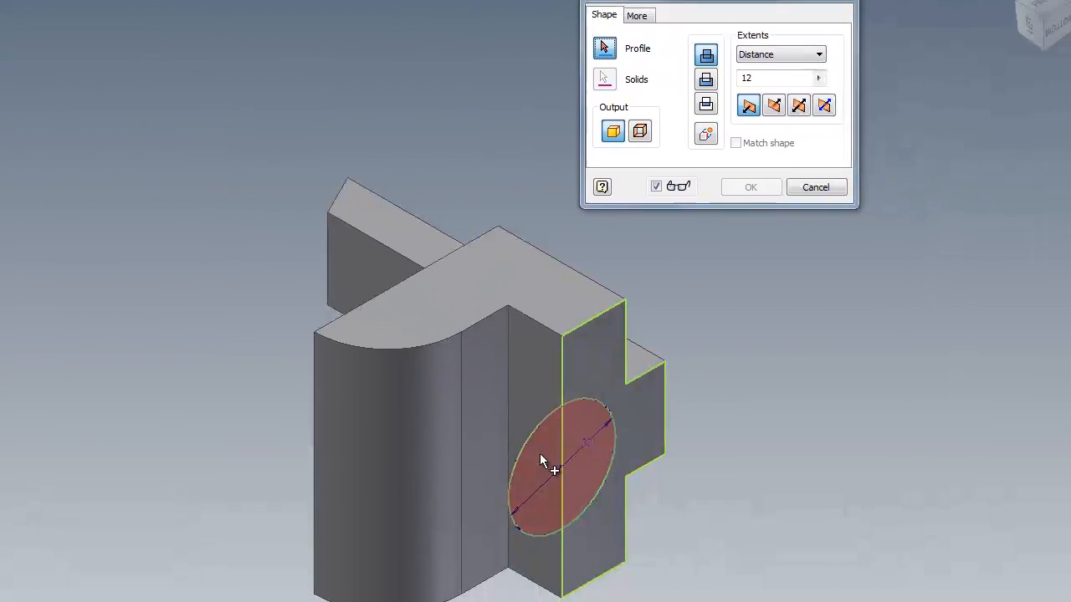
left_click(1008, 598)
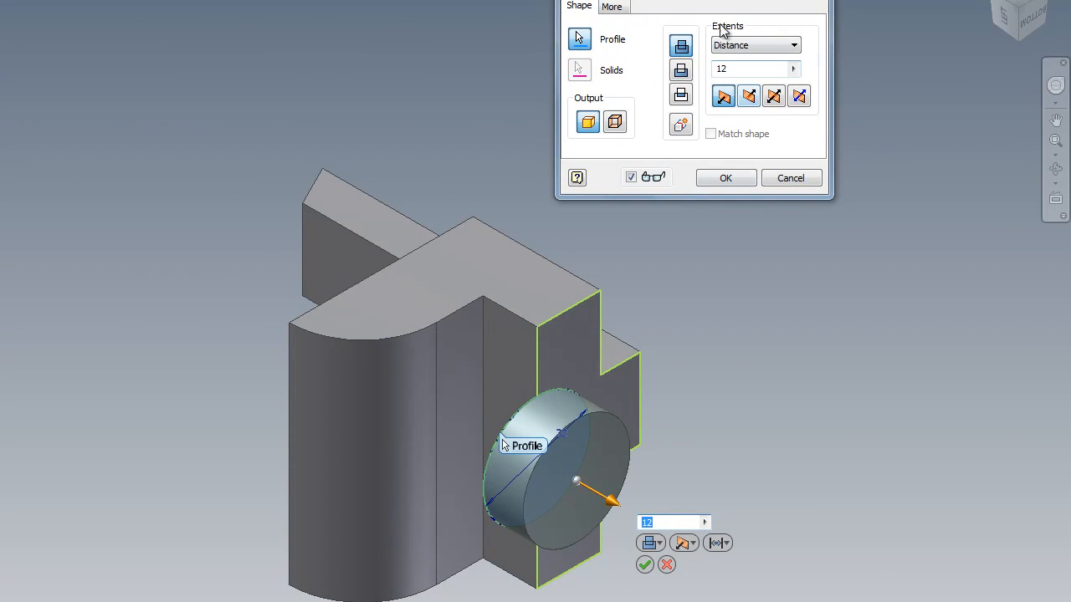
left_click(750, 99)
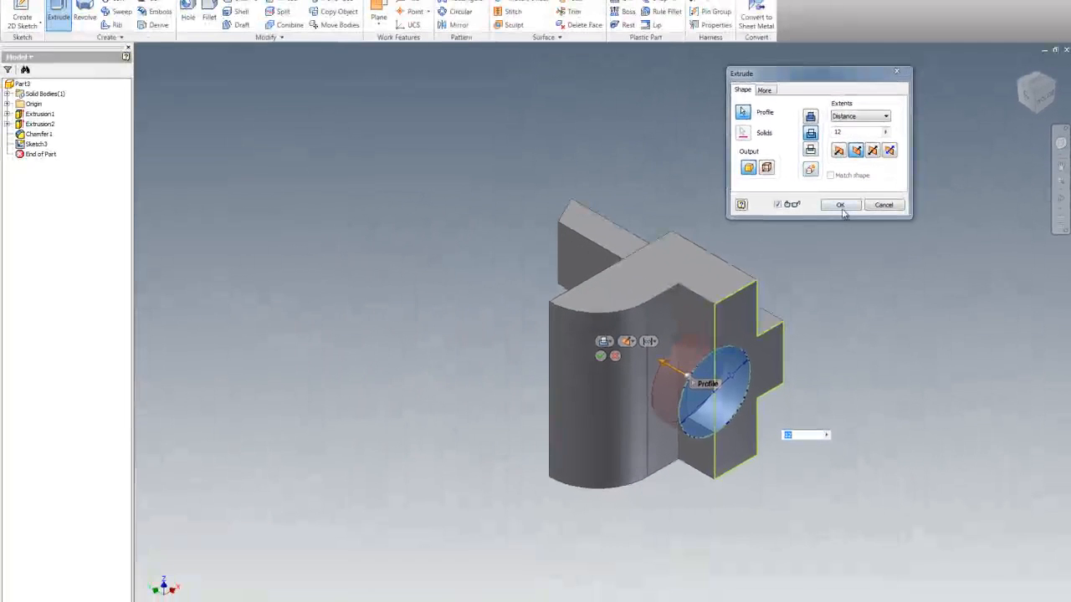
left_click(884, 205)
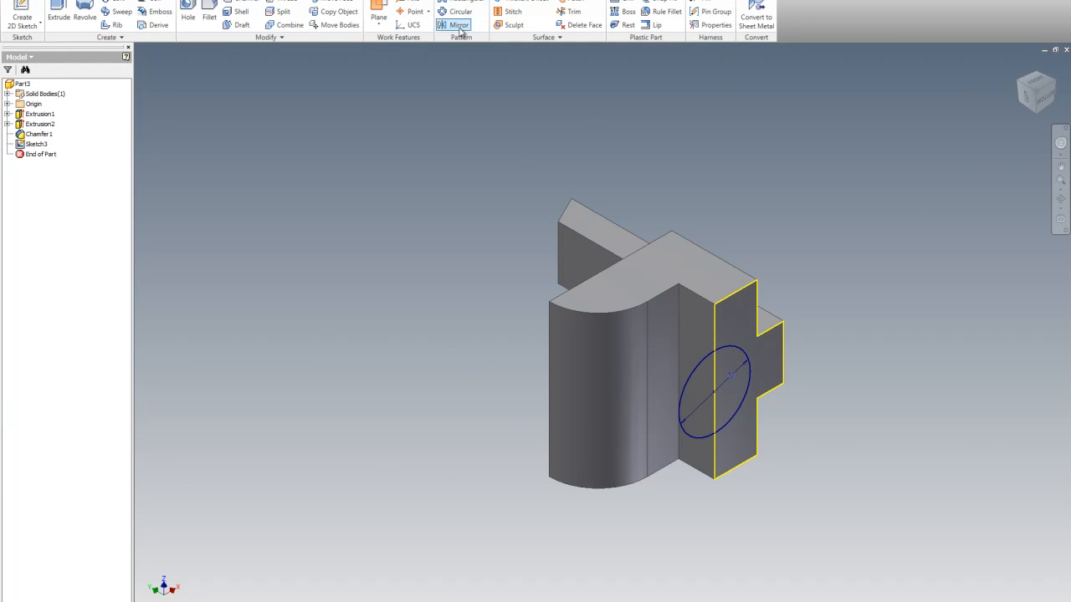
Step: Edit the 32 mm circle's sketch, trim the arc that overlaps the part's bottom face, and finish the sketch
left_click(40, 154)
right_click(188, 154)
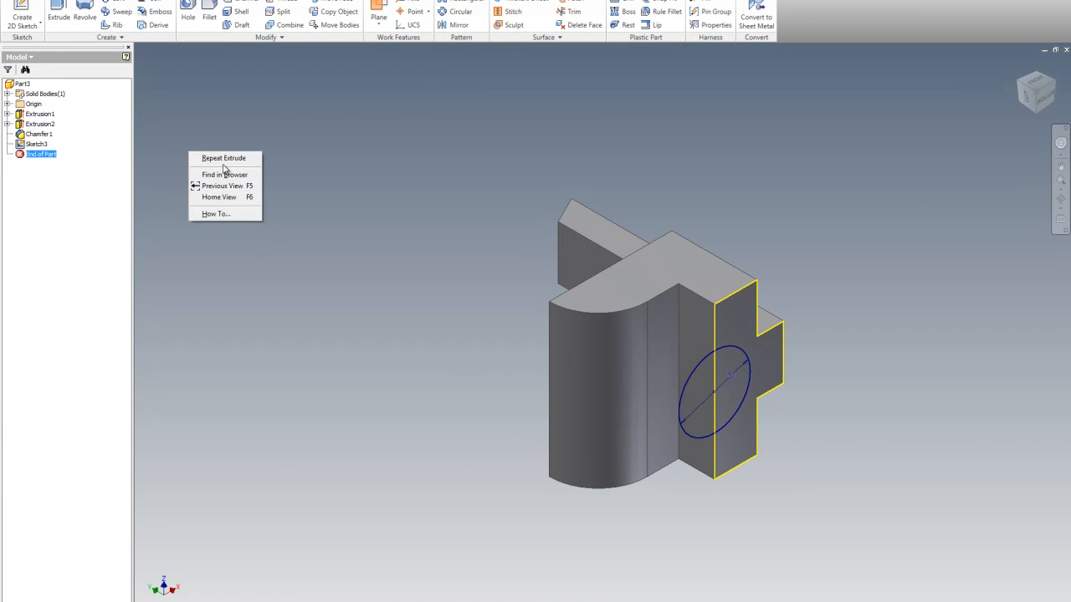
right_click(32, 146)
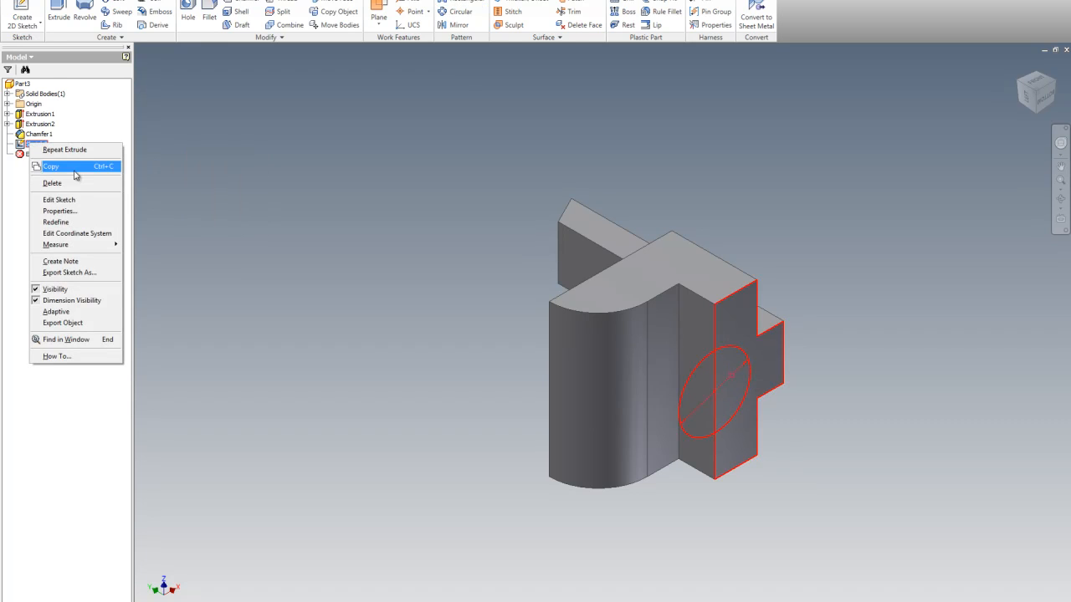
left_click(58, 201)
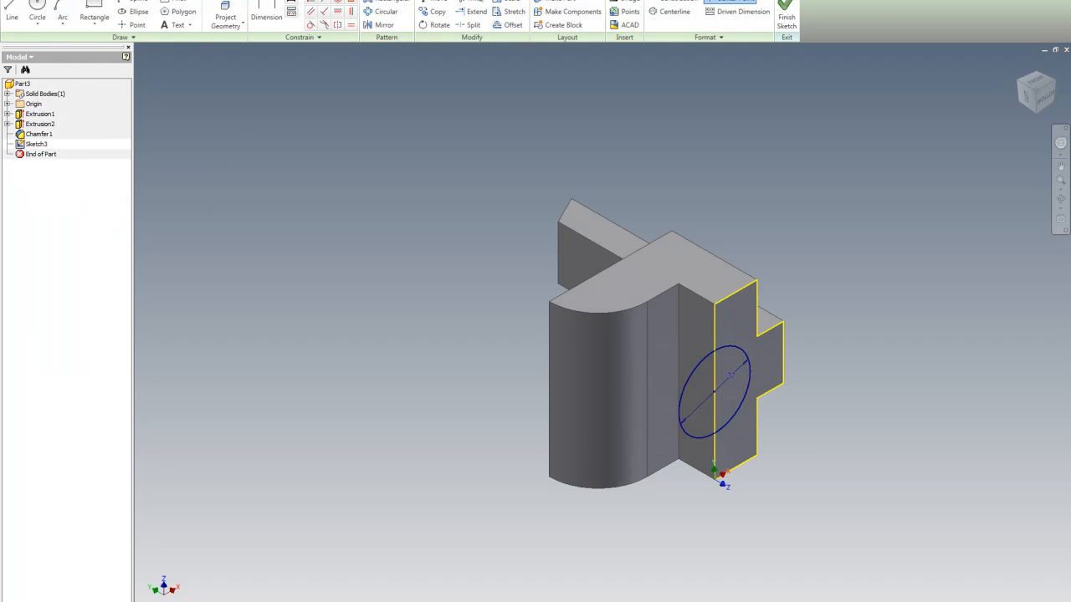
left_click(752, 385)
right_click(617, 156)
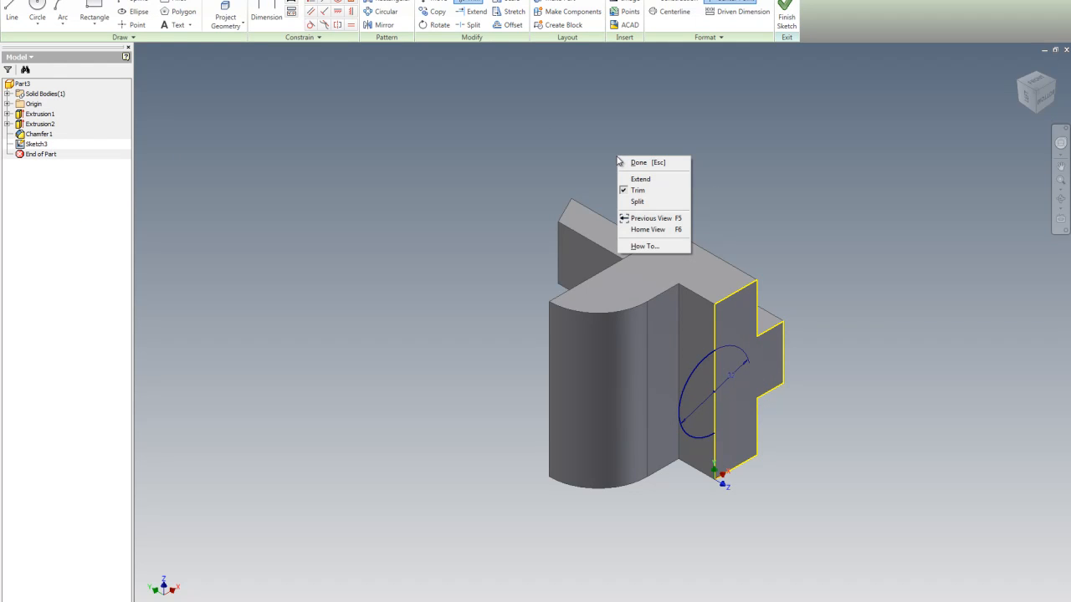
left_click(640, 162)
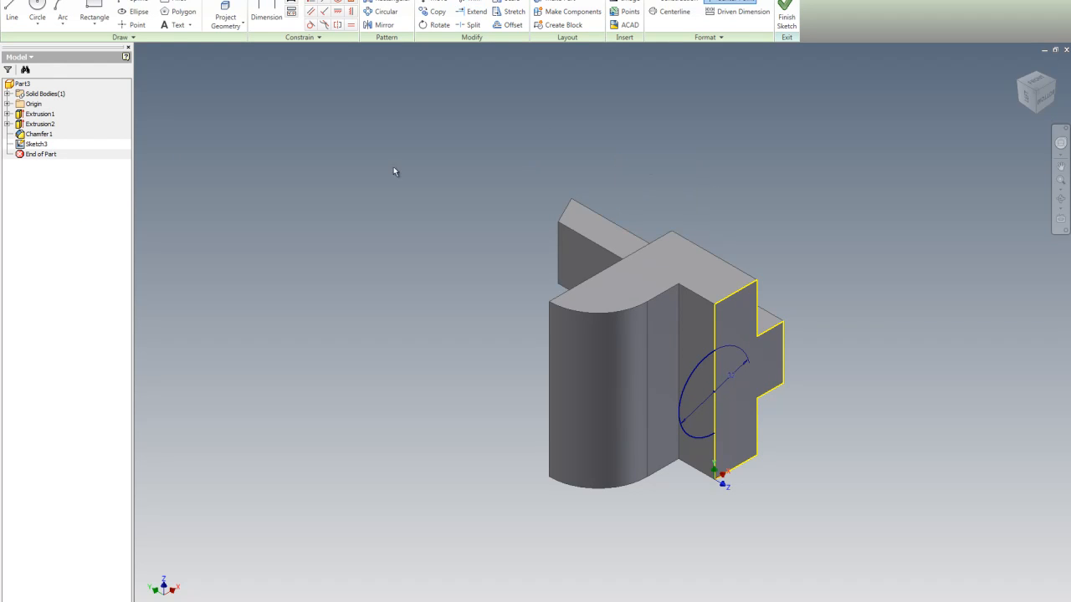
right_click(383, 170)
left_click(413, 192)
Step: Extrude the half-circle profile into the recess as a join, with extents To the block's flat face beside the rounded end
key("e")
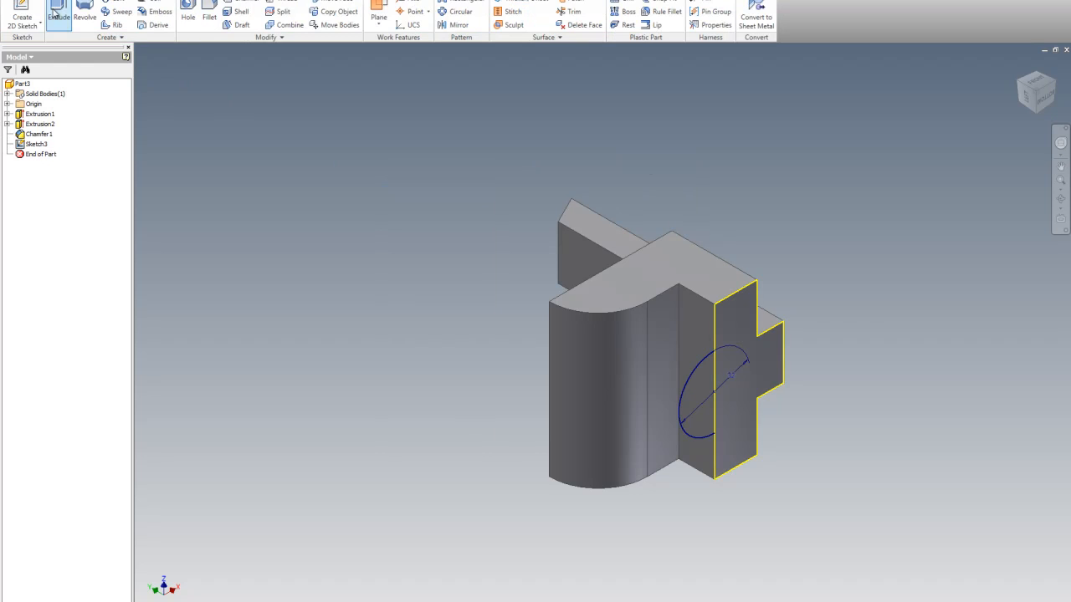
left_click(691, 389)
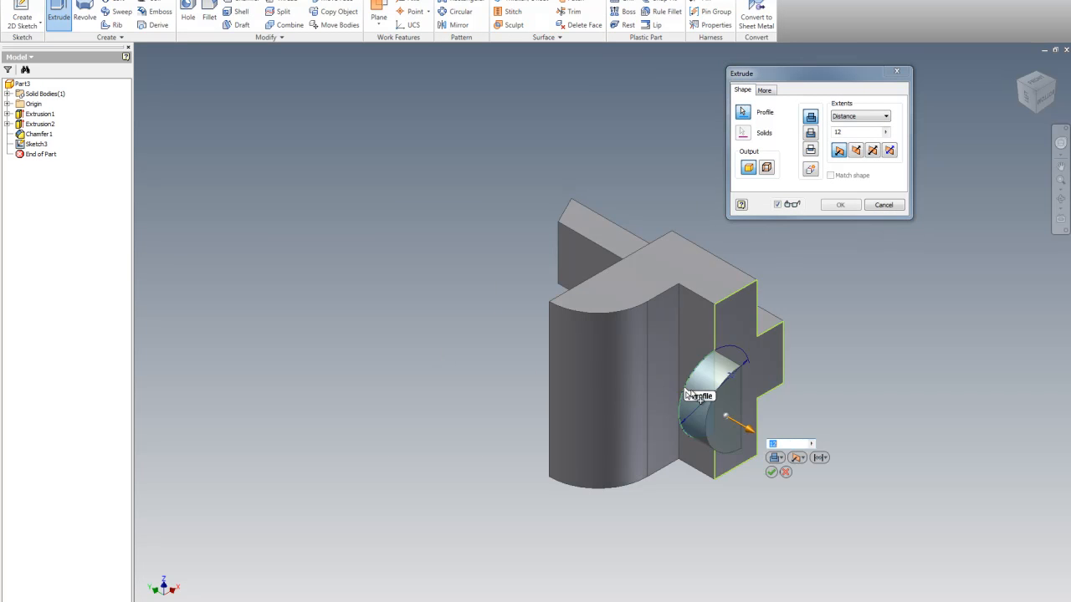
left_click(855, 150)
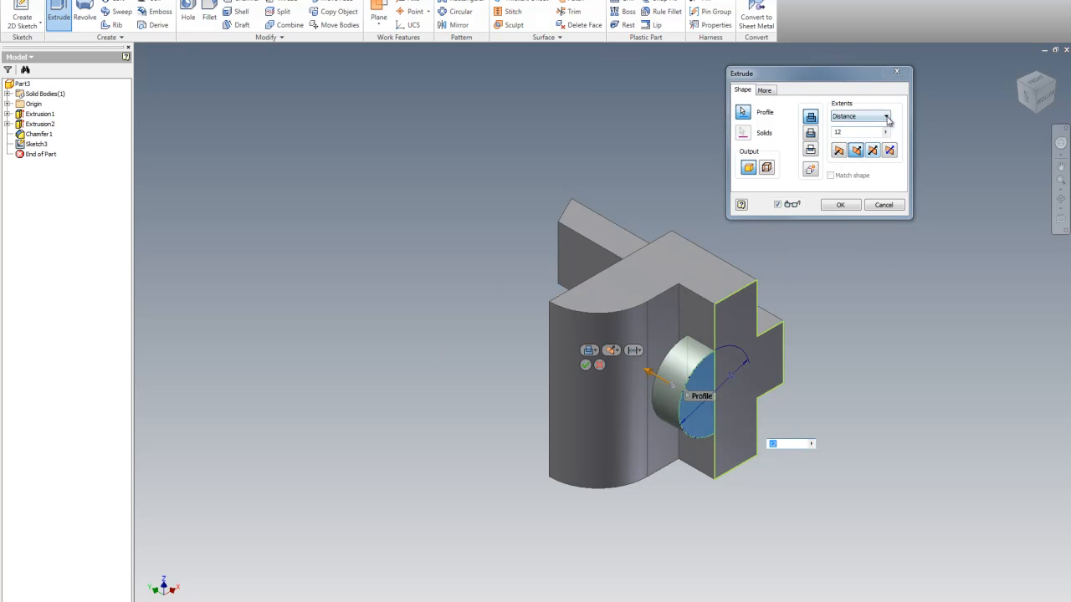
left_click(886, 116)
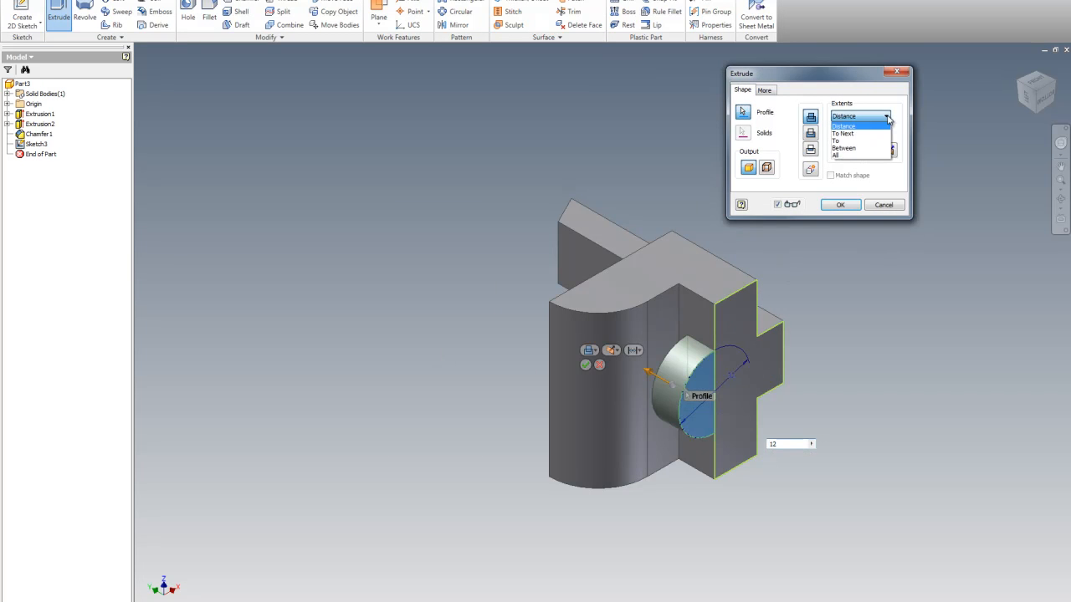
left_click(844, 141)
left_click(662, 308)
left_click(840, 204)
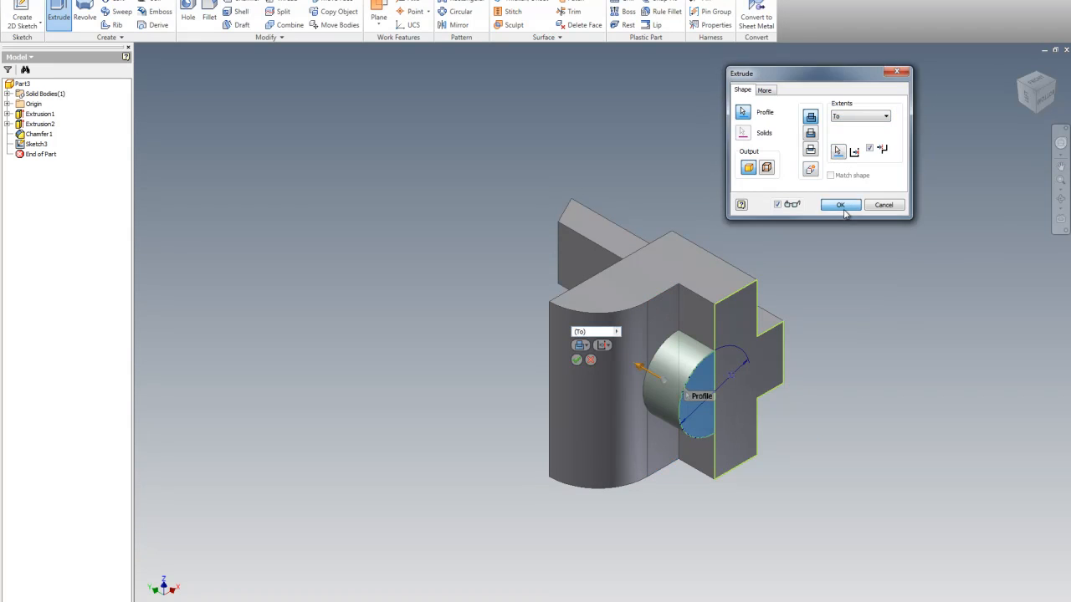
Step: Start a new sketch on the bottom face and draw a 12 mm diameter circle centred on the half-round boss
right_click(399, 186)
left_click(431, 208)
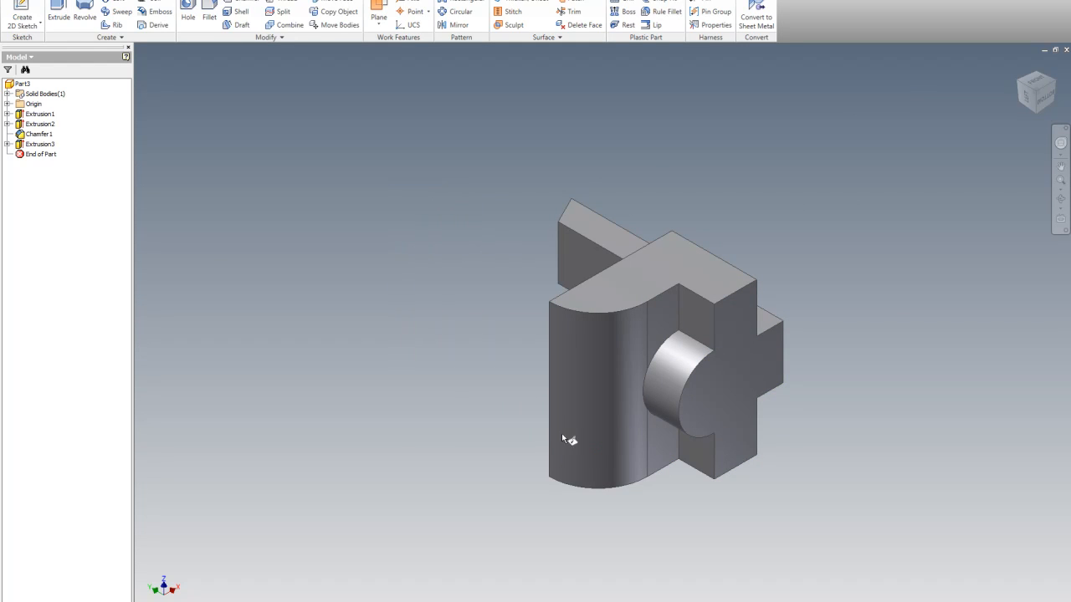
left_click(707, 404)
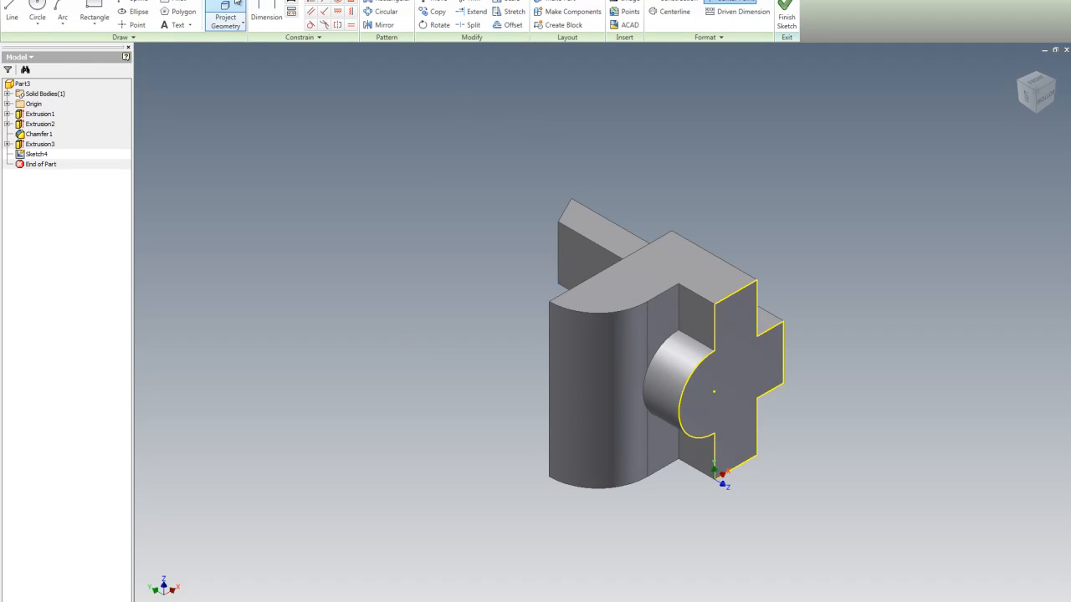
left_click(37, 11)
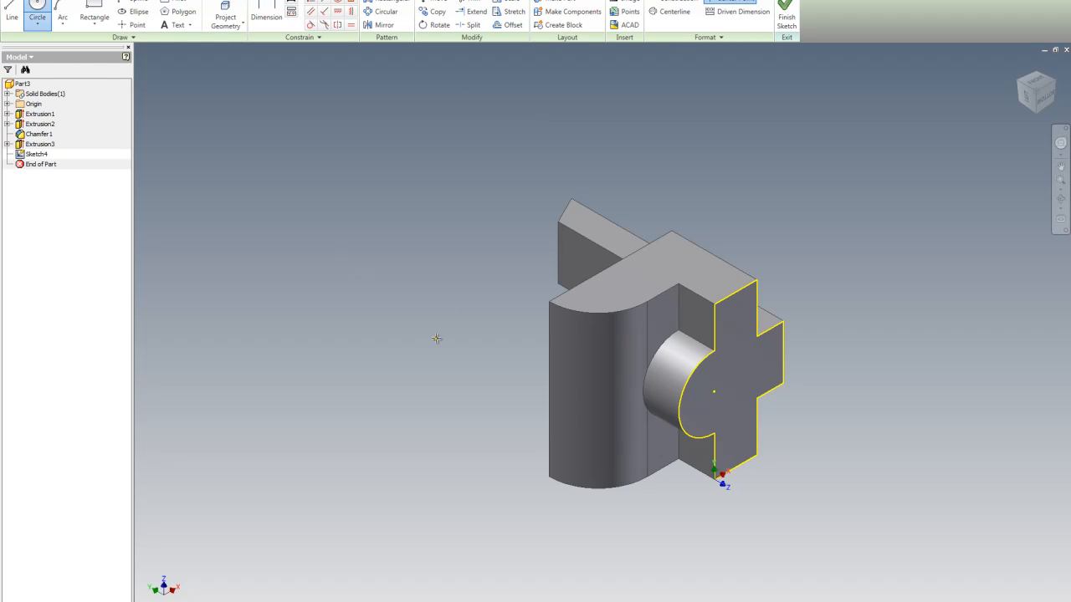
left_click(714, 390)
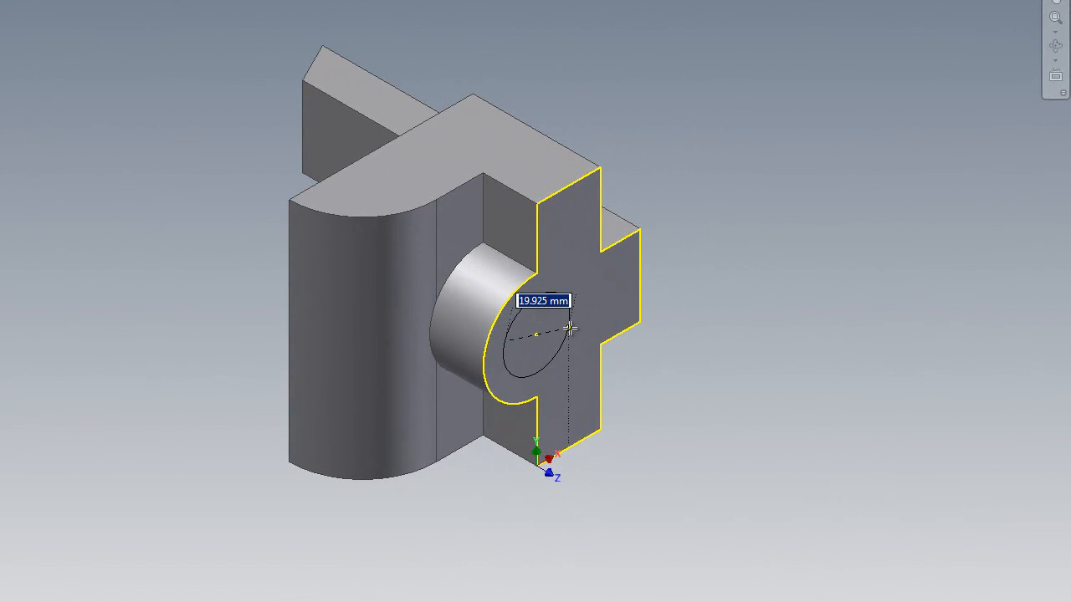
type("2")
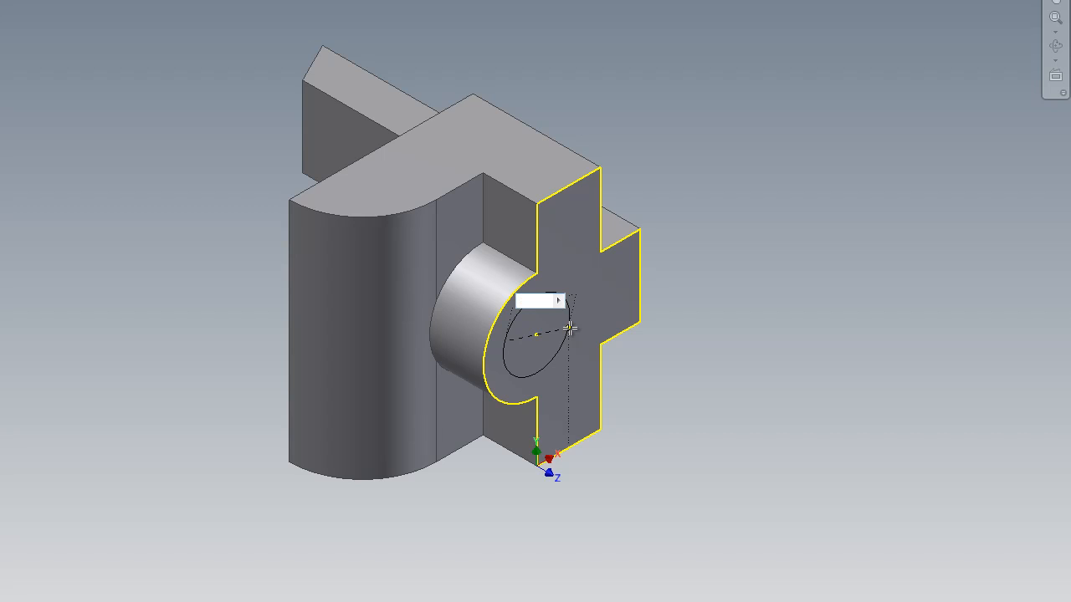
type("12")
key("Return")
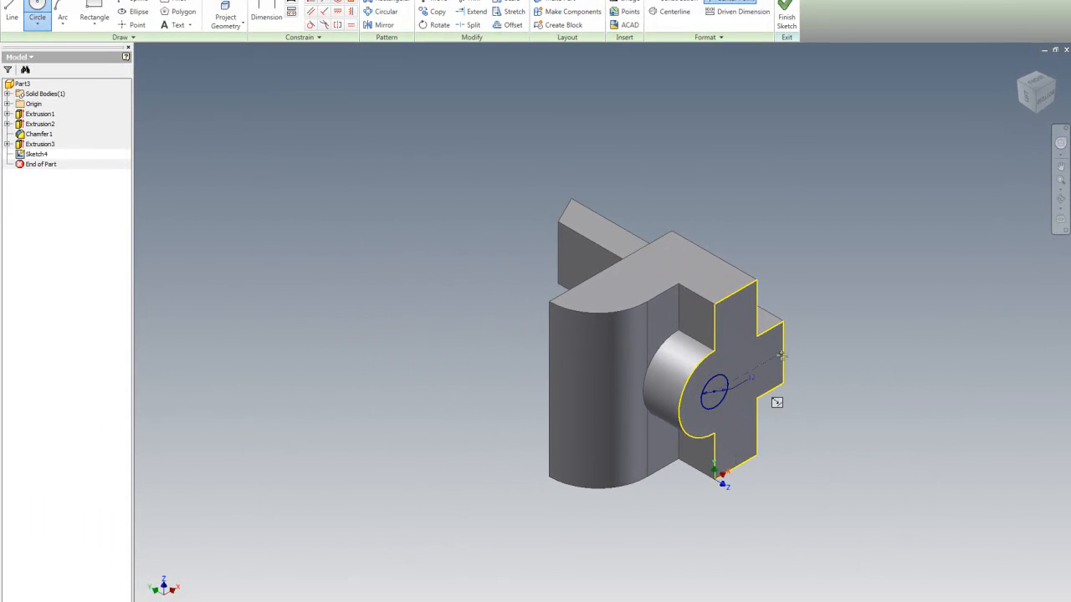
Step: Check the 12 mm circle from the bottom view, return to isometric, and finish the sketch
left_click(1029, 112)
scroll(623, 314, "up", 3)
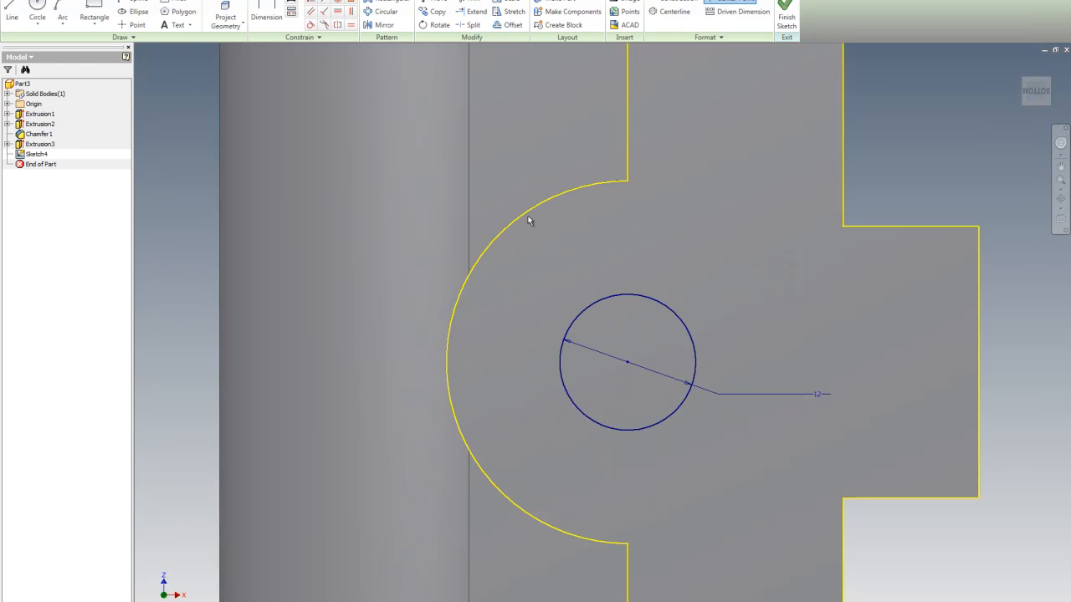
scroll(693, 255, "down", 3)
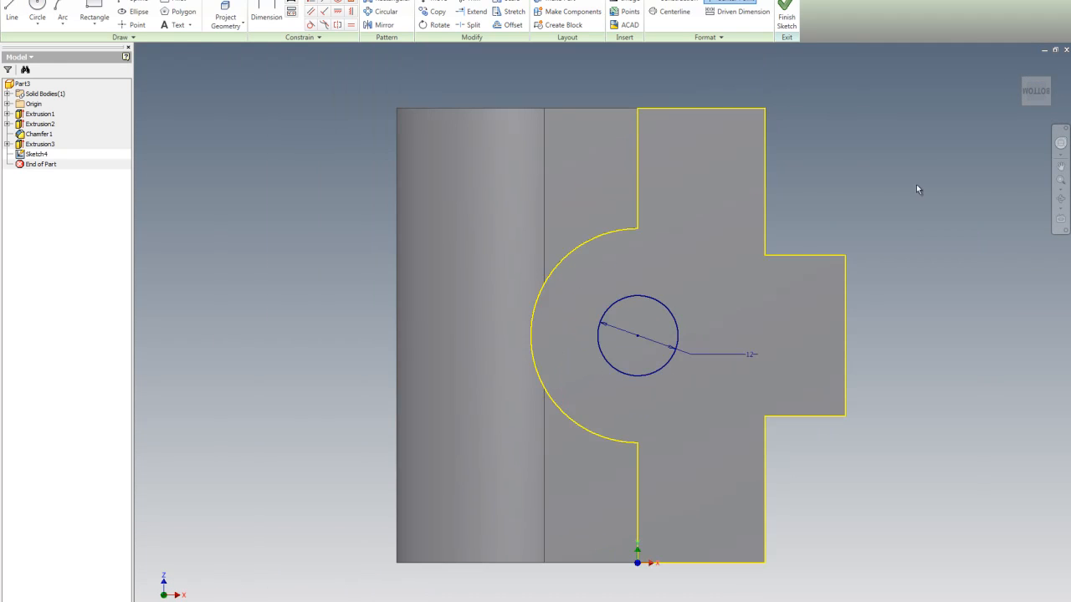
left_click(1028, 87)
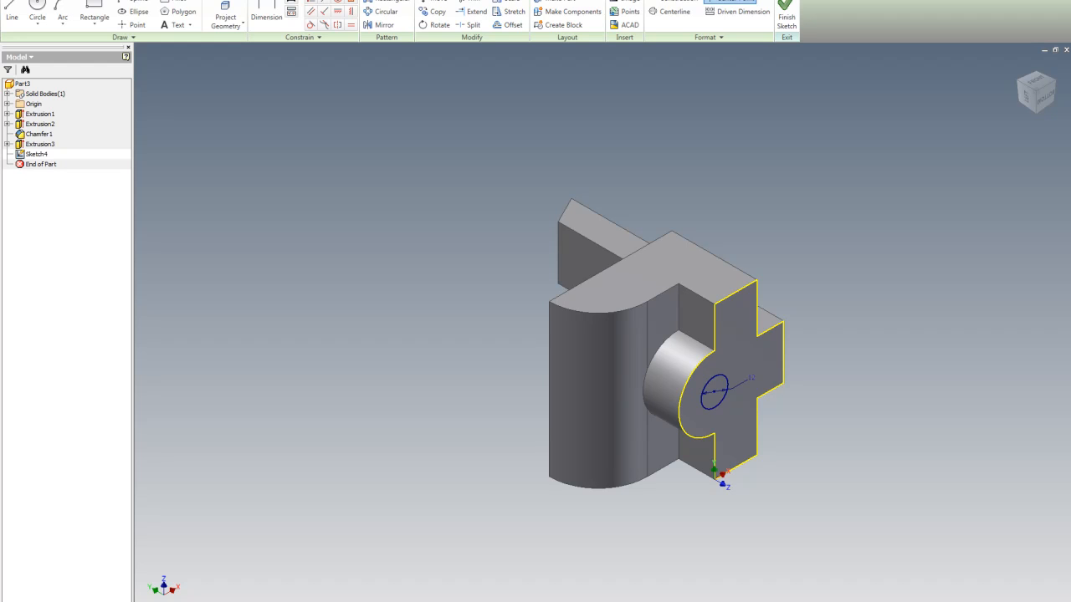
right_click(480, 131)
left_click(514, 156)
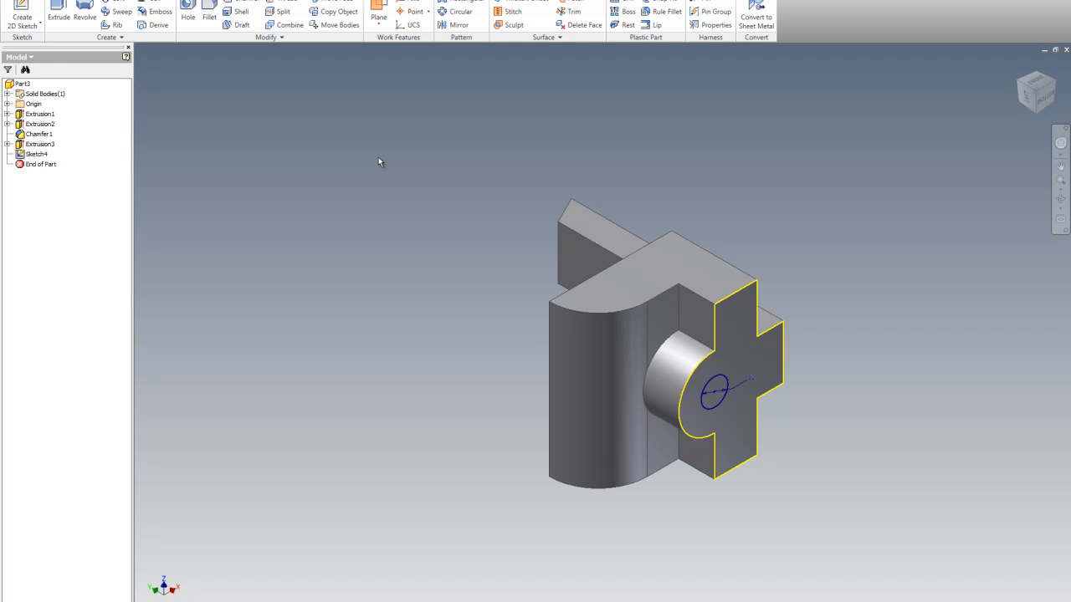
Step: Extrude the 12 mm circle on the half-round boss as a cut, with extents To the block's flat face beside the rounded end
left_click(58, 13)
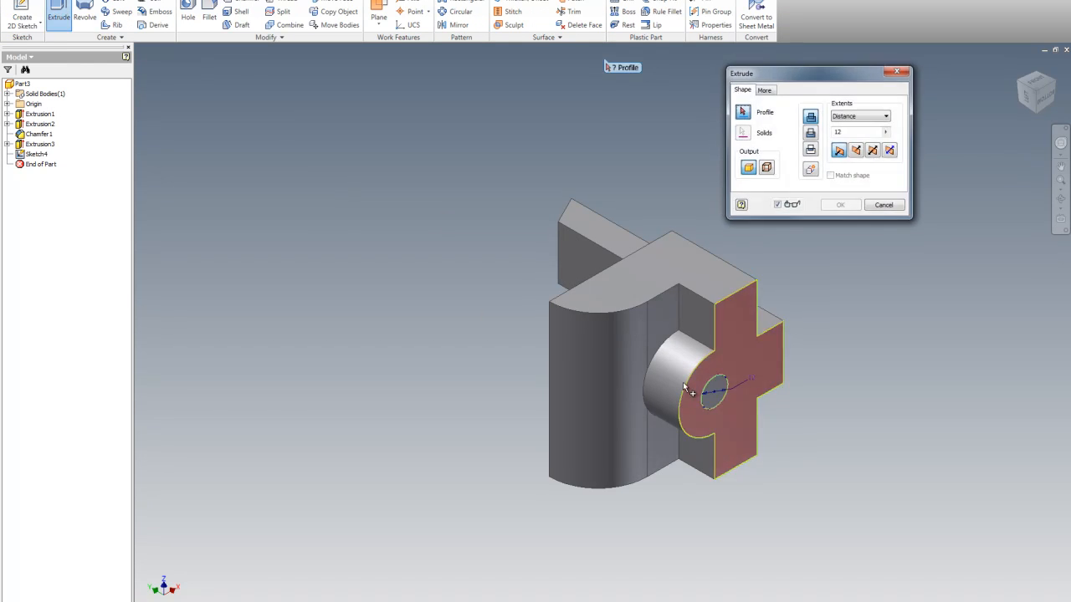
left_click(657, 419)
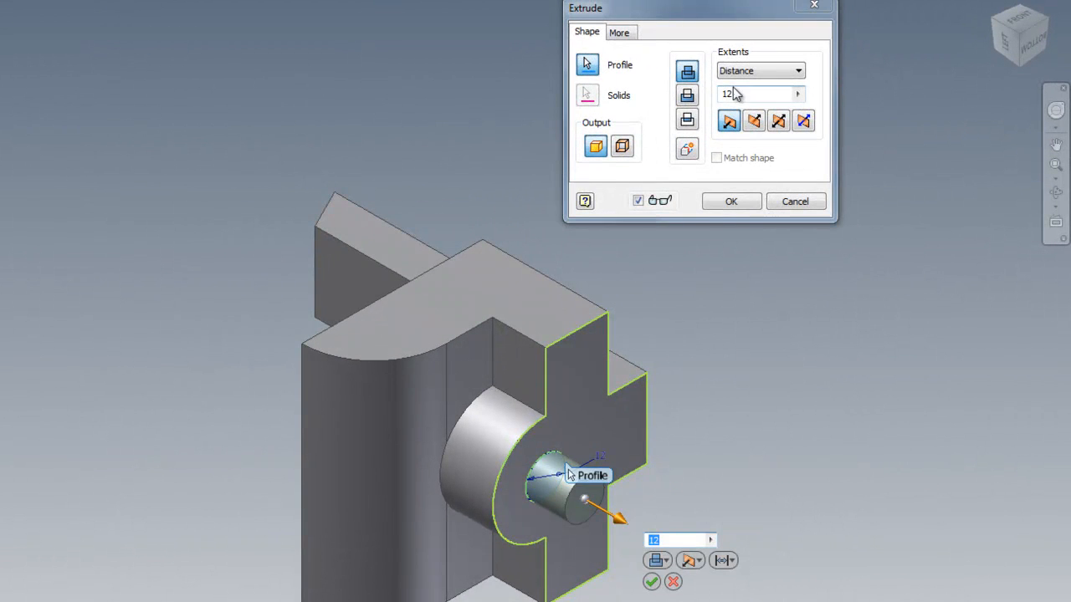
left_click(687, 96)
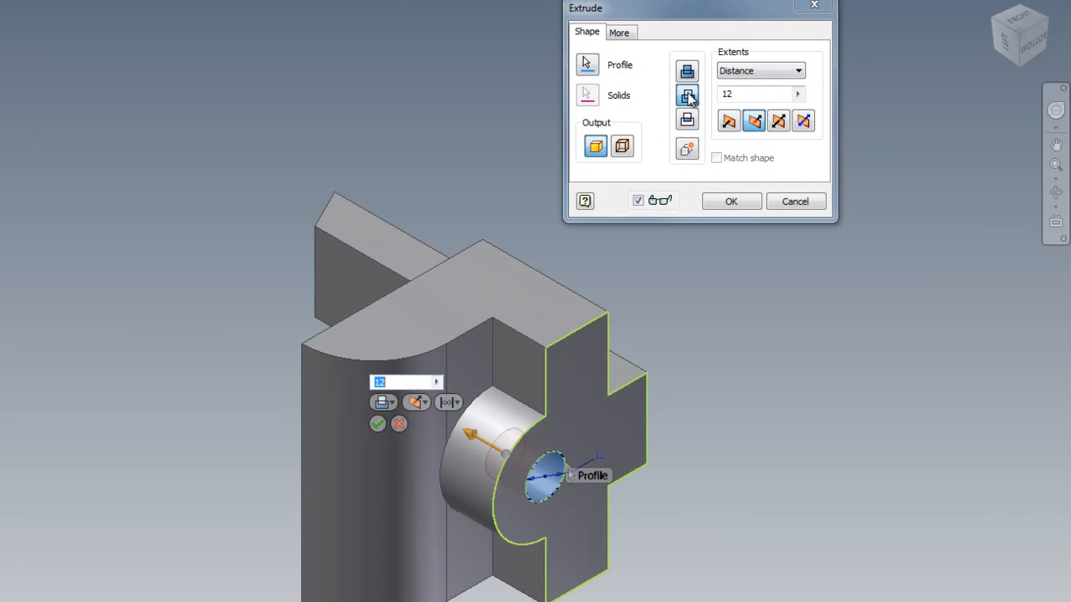
left_click(803, 72)
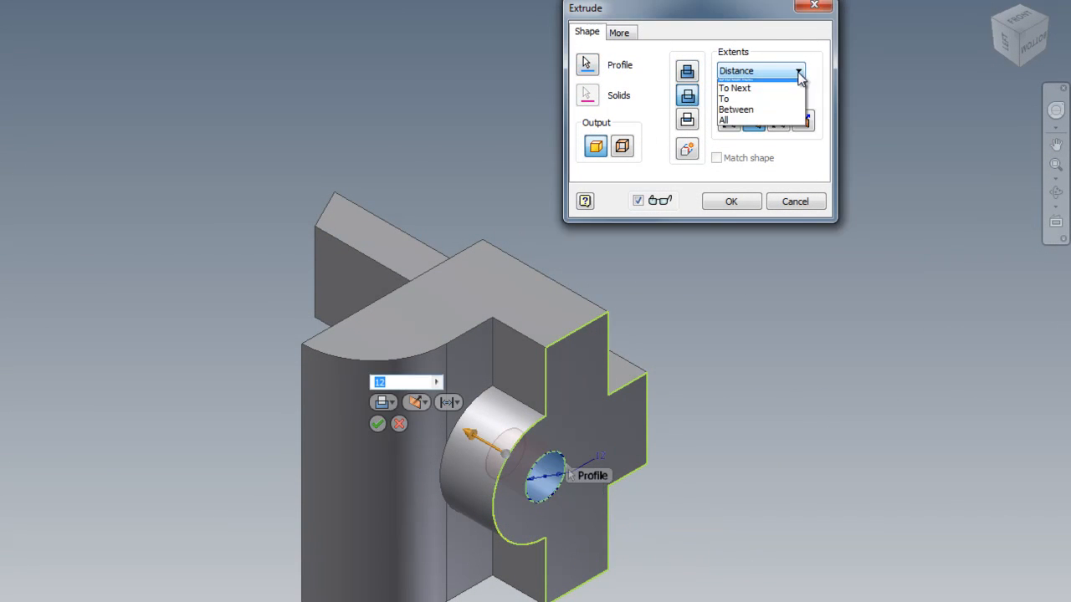
left_click(734, 107)
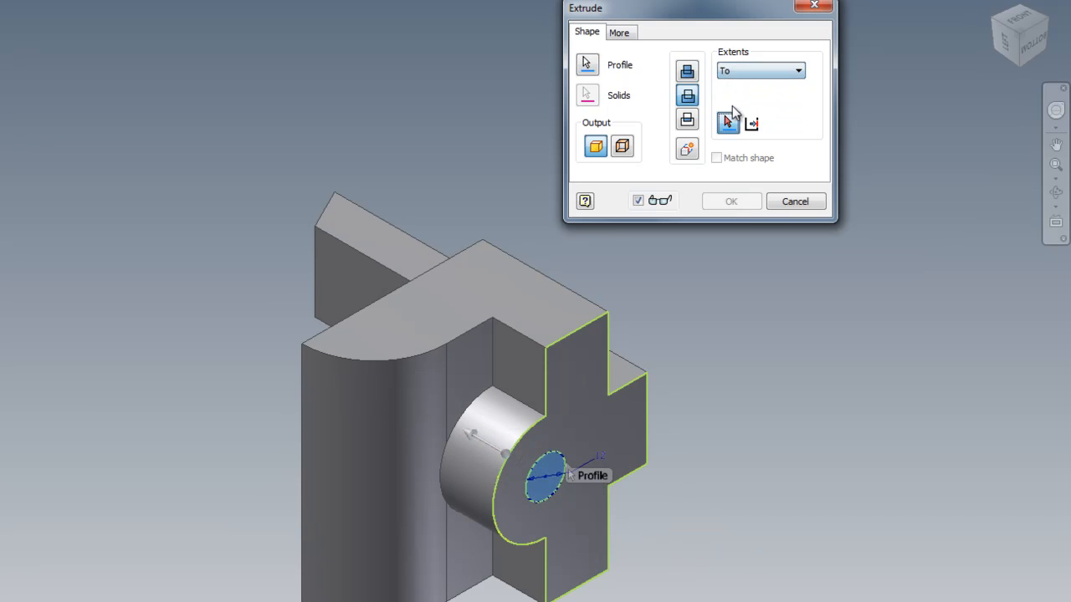
left_click(483, 369)
left_click(744, 202)
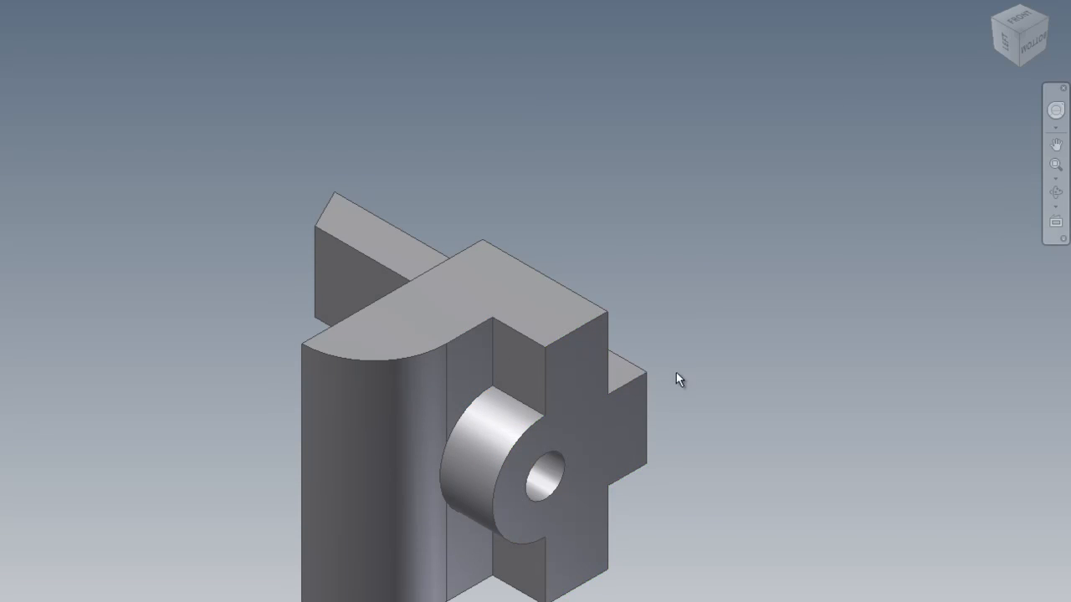
Step: Orbit the model to inspect the finished part and return it to the isometric home view
left_click(1057, 194)
left_click_drag(489, 486, 529, 466)
scroll(458, 404, "down", 5)
key("F6")
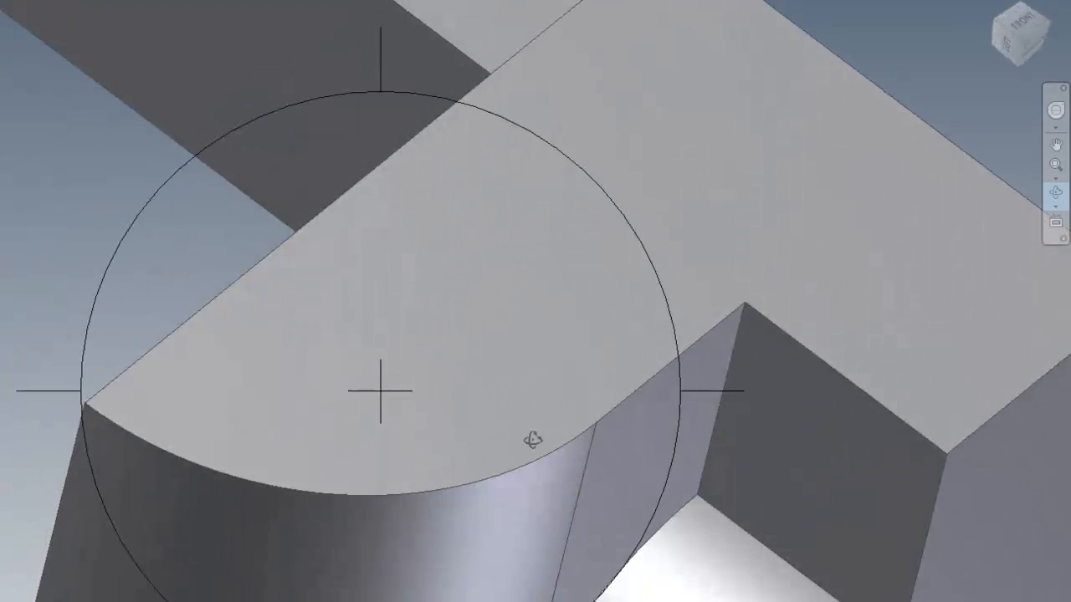
left_click(1010, 39)
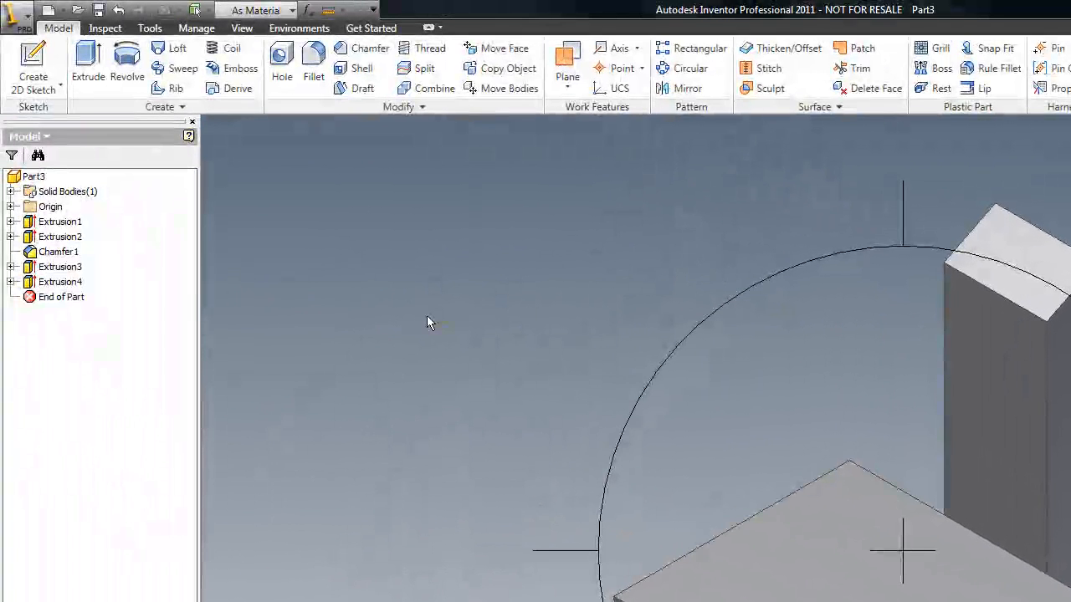
right_click(425, 317)
left_click(460, 328)
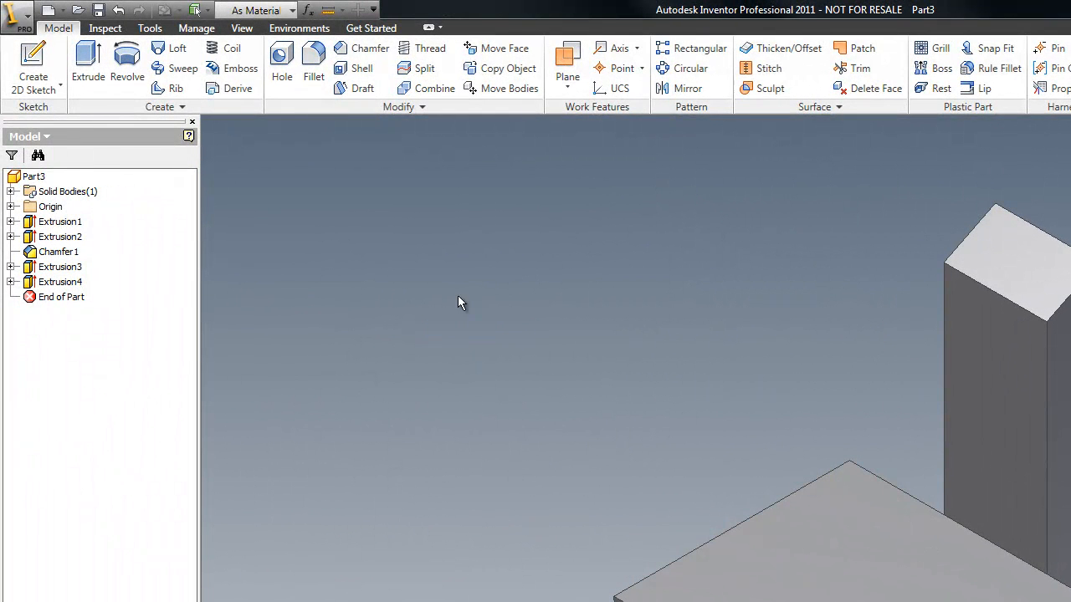
Step: Browse the Week 5 Ex 2 project folder, the drive root and the Dougs VAULT folder for a file to open
left_click(20, 25)
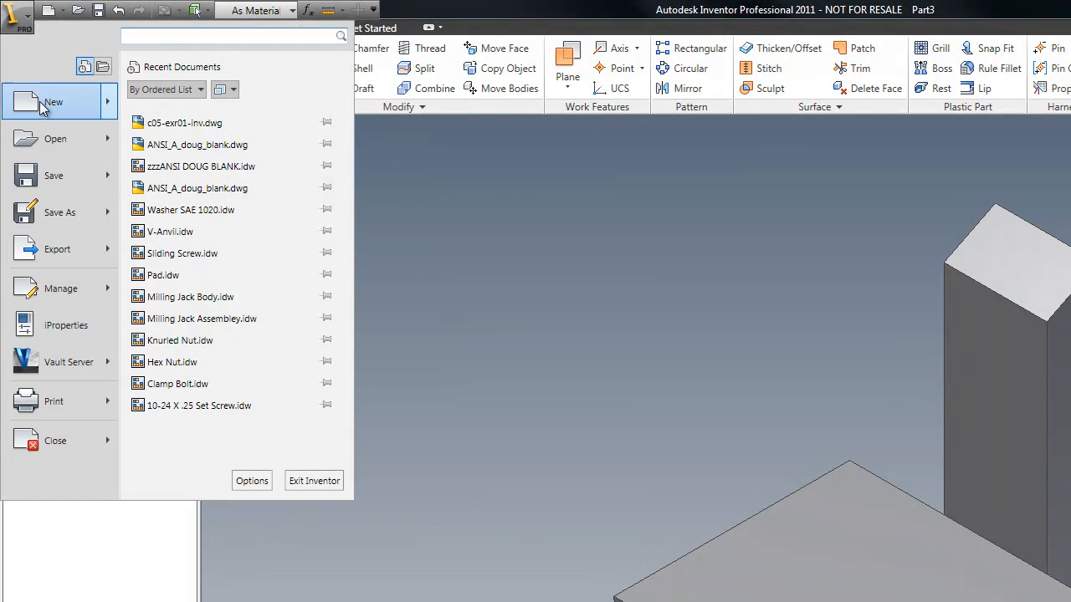
mouse_move(58, 132)
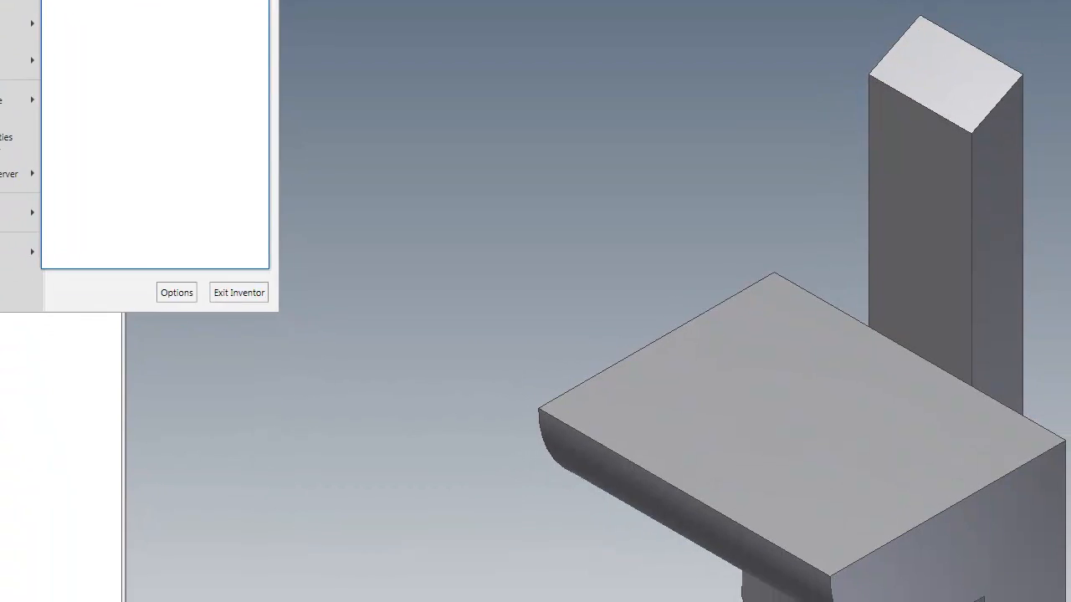
left_click(25, 71)
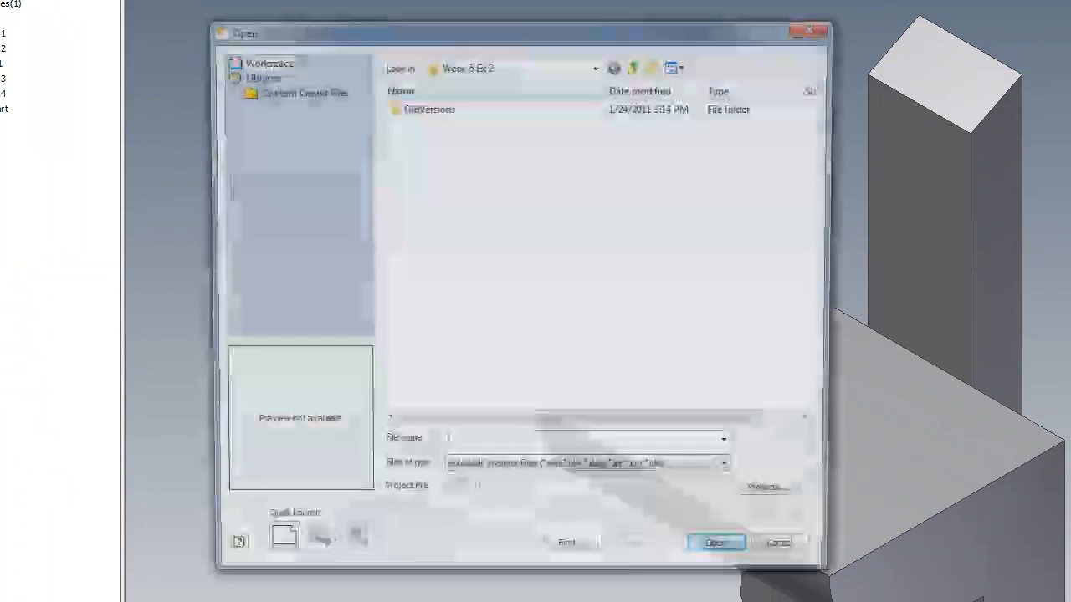
left_click(635, 66)
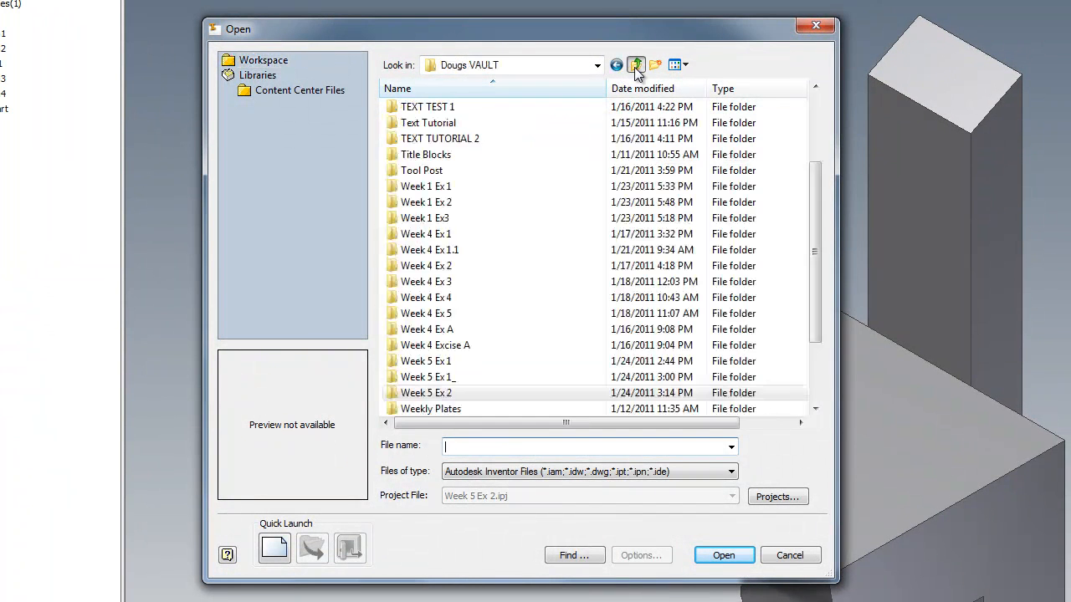
left_click_drag(817, 196, 813, 344)
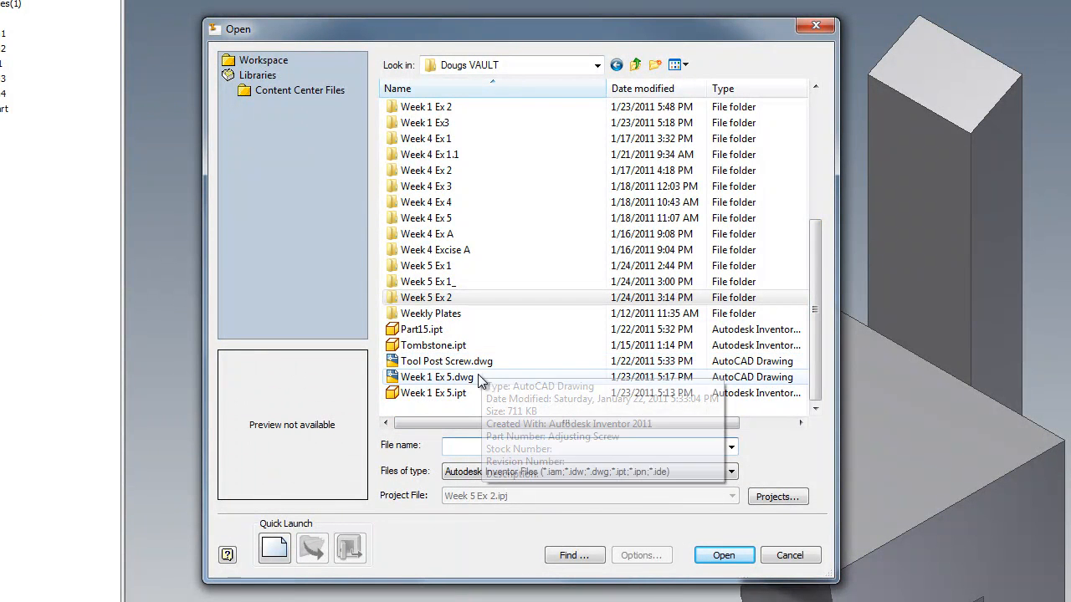
left_click(617, 64)
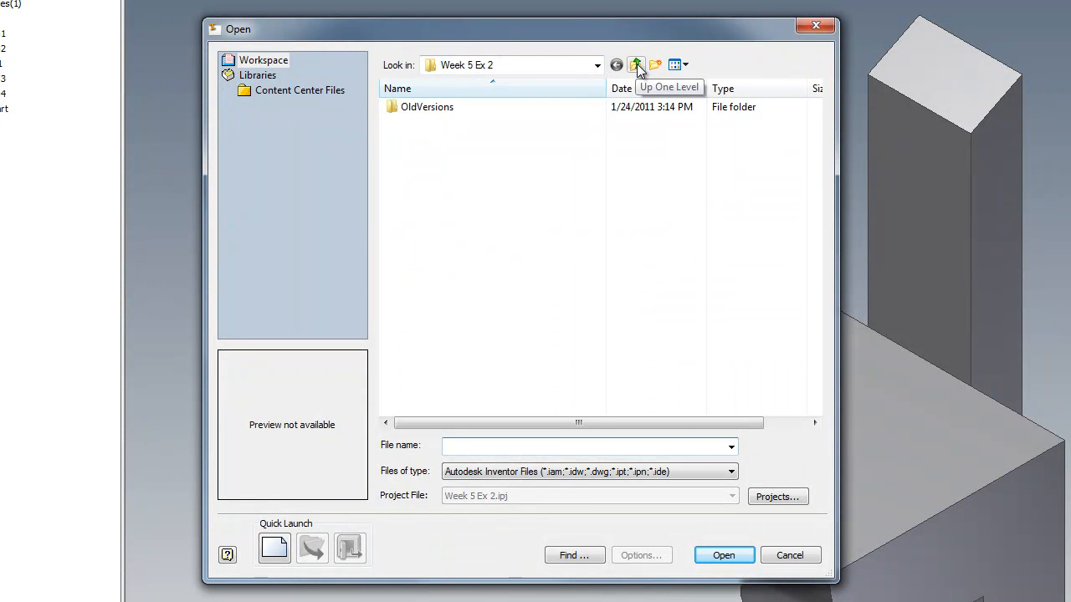
left_click(635, 64)
left_click(636, 64)
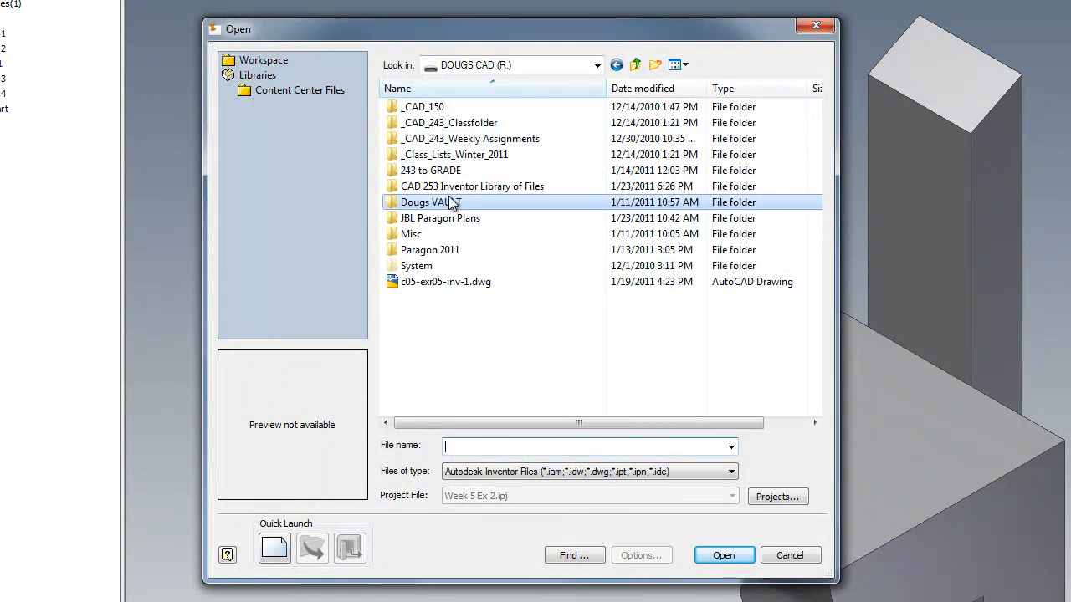
double_click(437, 203)
scroll(548, 251, "down", 5)
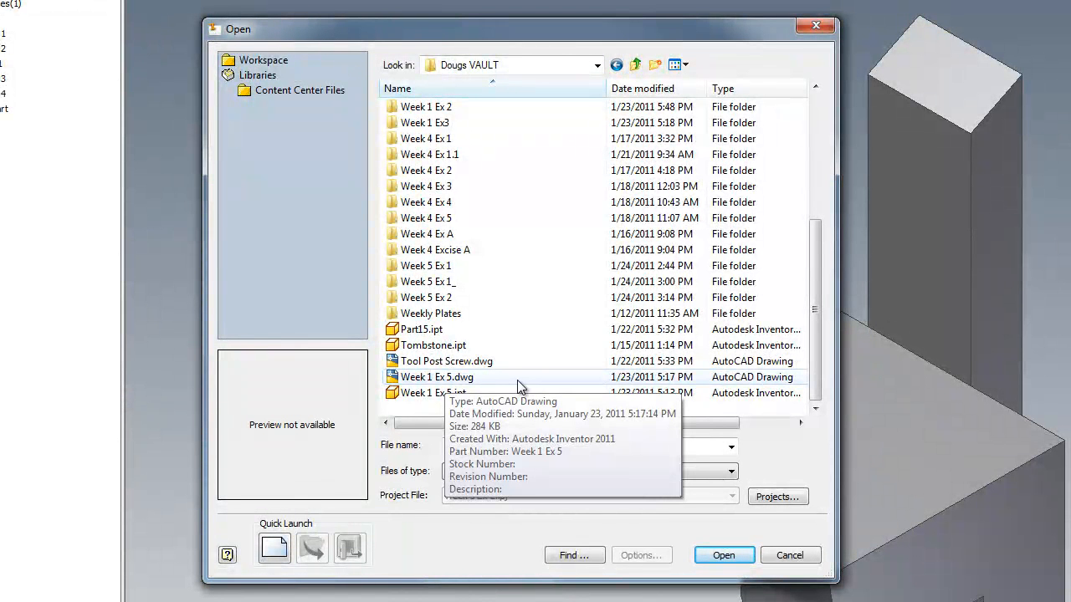
scroll(525, 349, "up", 2)
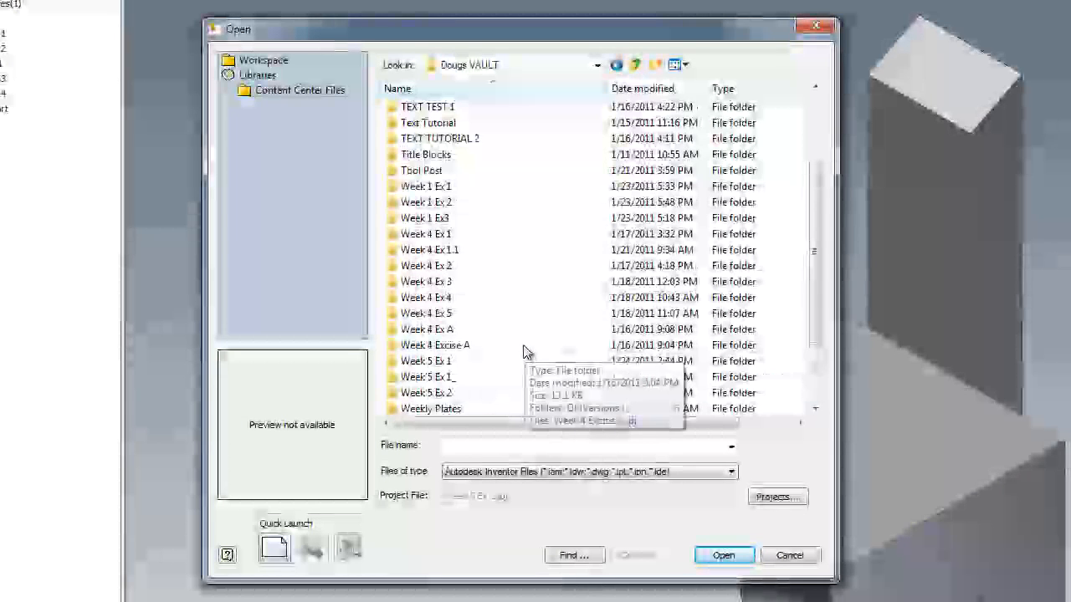
scroll(525, 351, "up", 3)
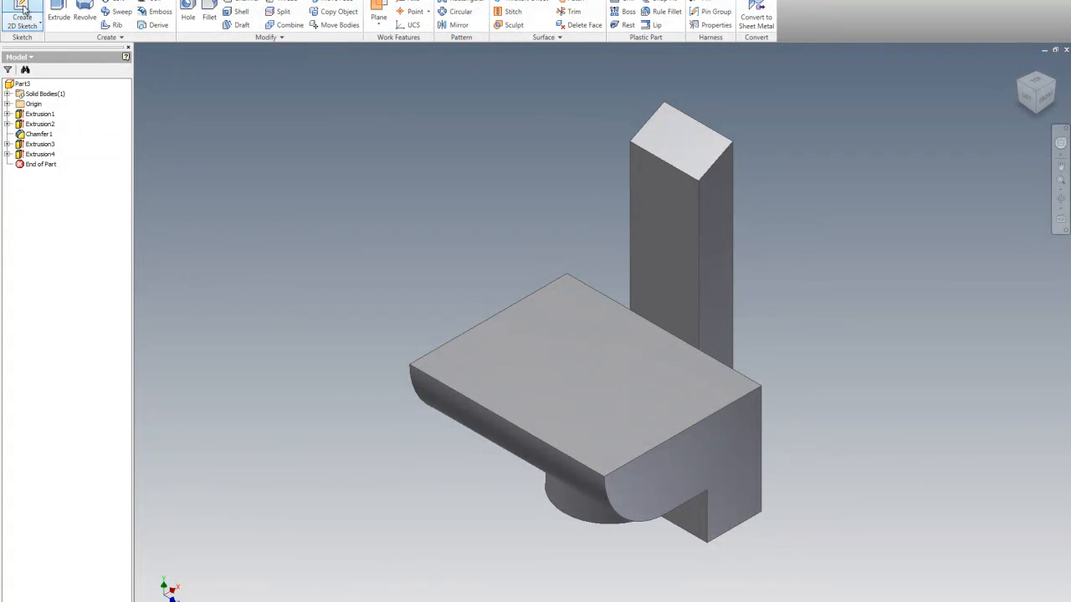
Step: Start a drawing from the metric template aaa_ANSI Metric TB.idw and try to place a front view of Part3 at 2:1 scale
key("alt+f")
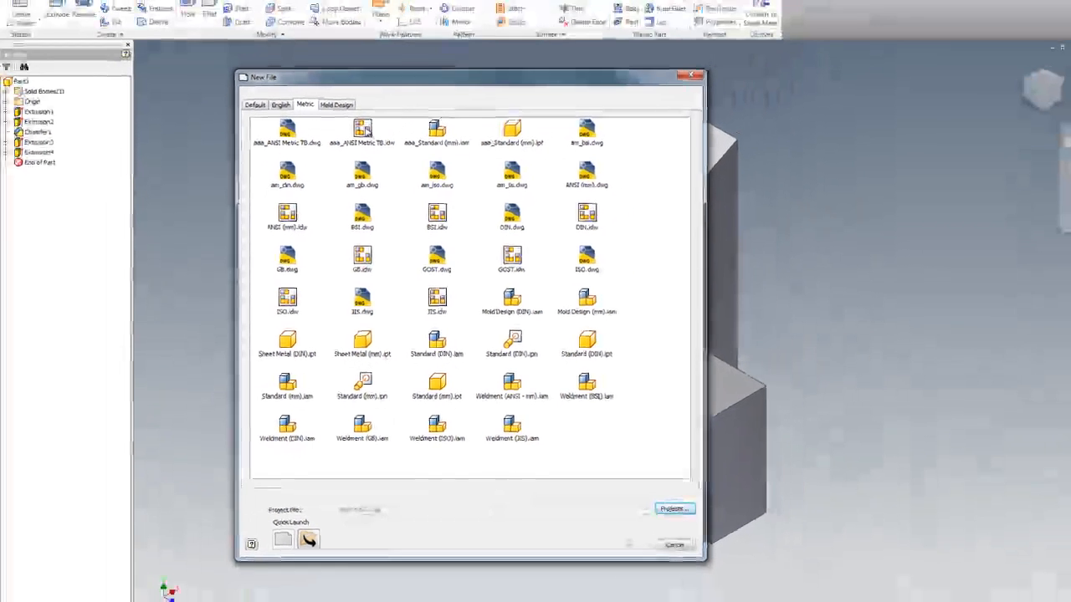
left_click(402, 77)
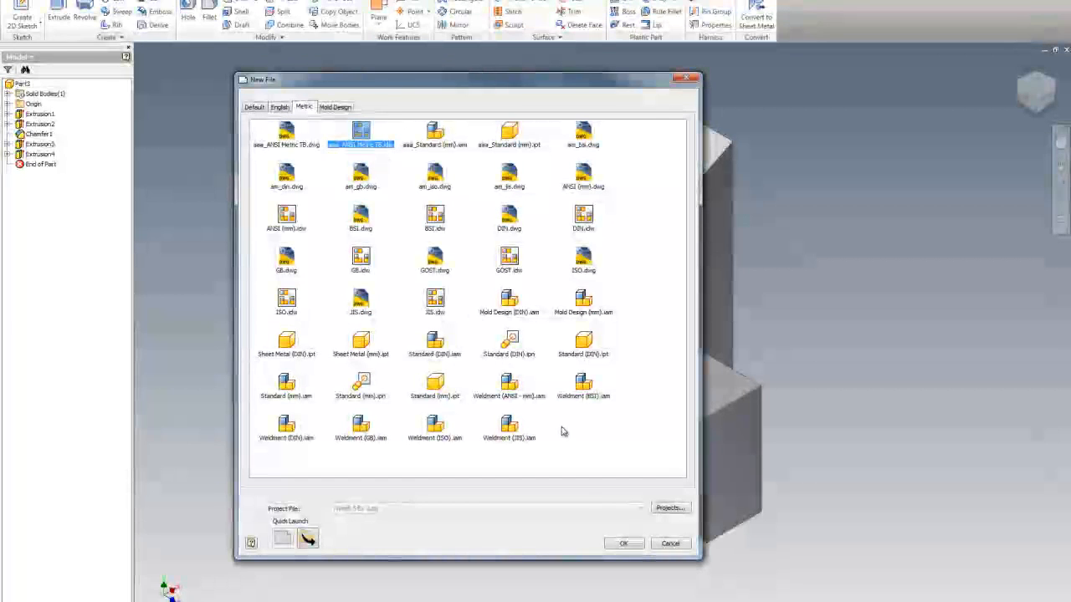
left_click(619, 544)
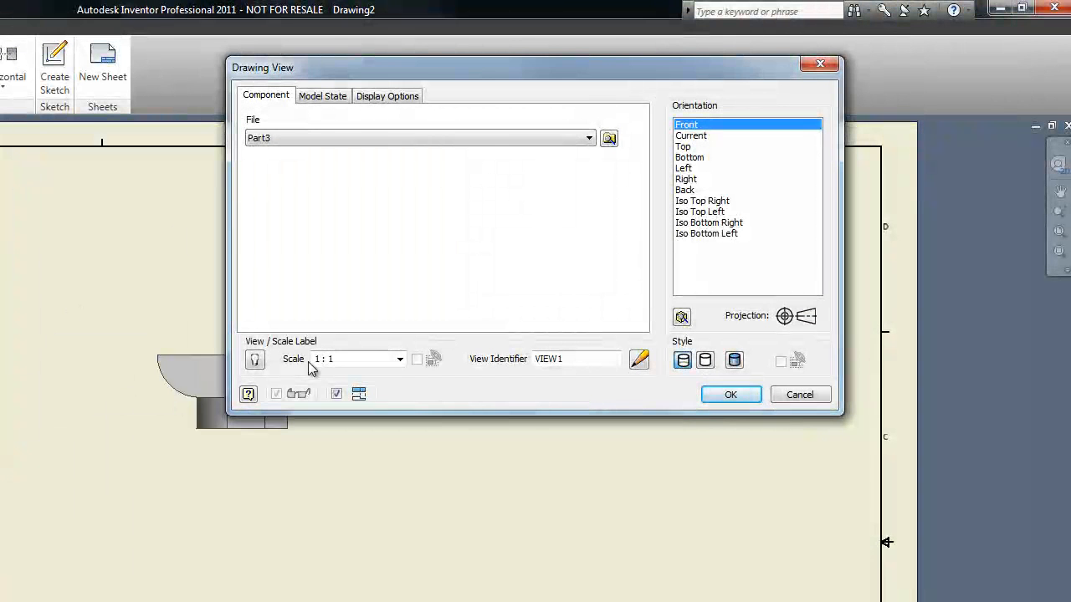
left_click(400, 359)
left_click(328, 412)
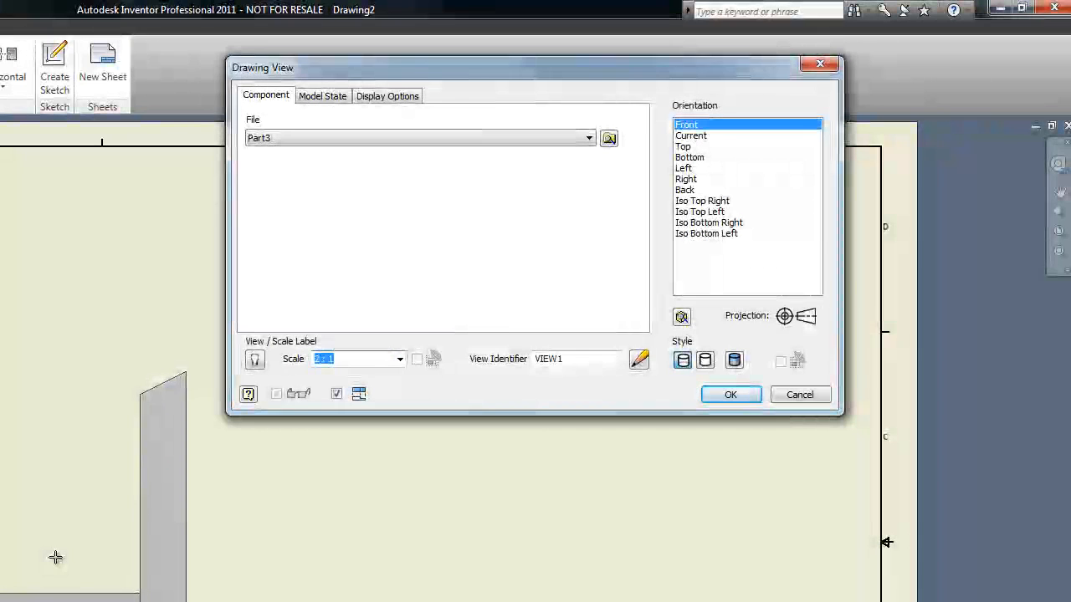
left_click(75, 513)
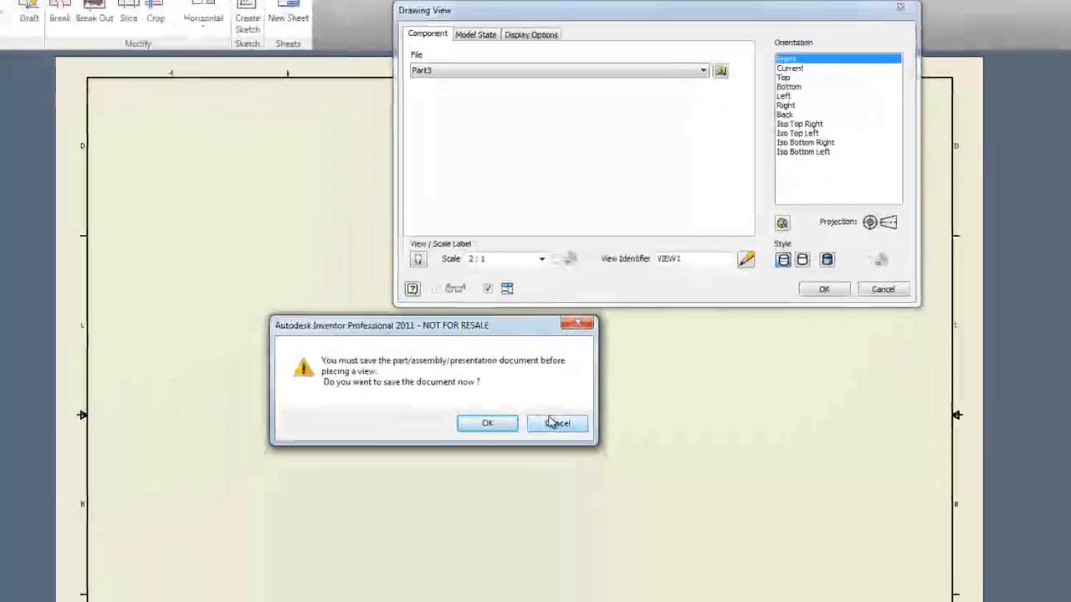
left_click(418, 551)
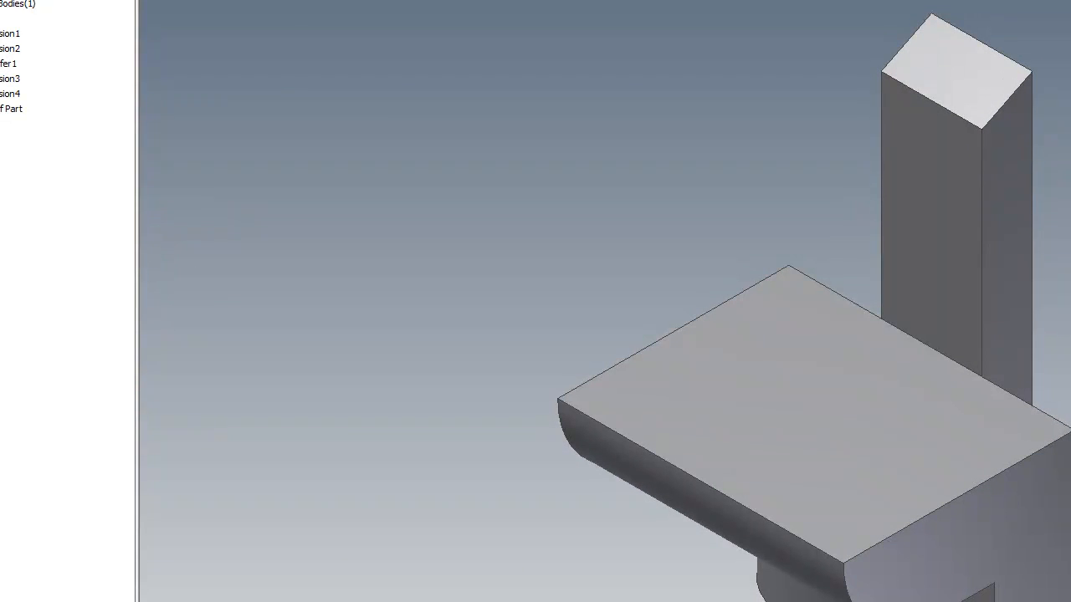
Step: Save the part in the Week 5 Ex 2 folder under the suggested name Week 5 Ex 2.ipj, accepting replacement of the existing file
key("alt+f")
left_click(17, 2)
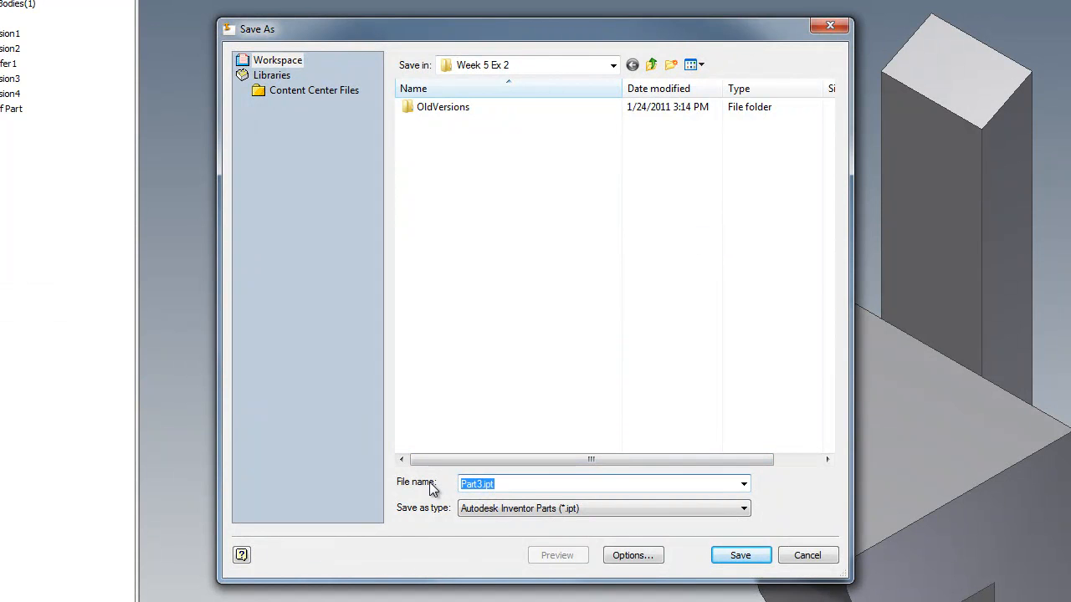
type("w")
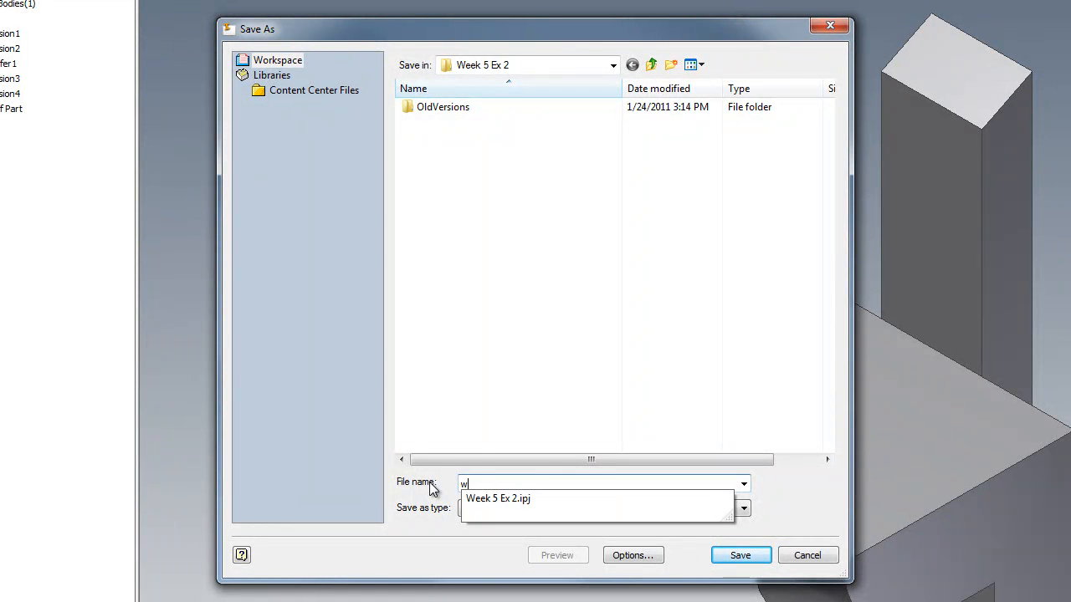
left_click(543, 495)
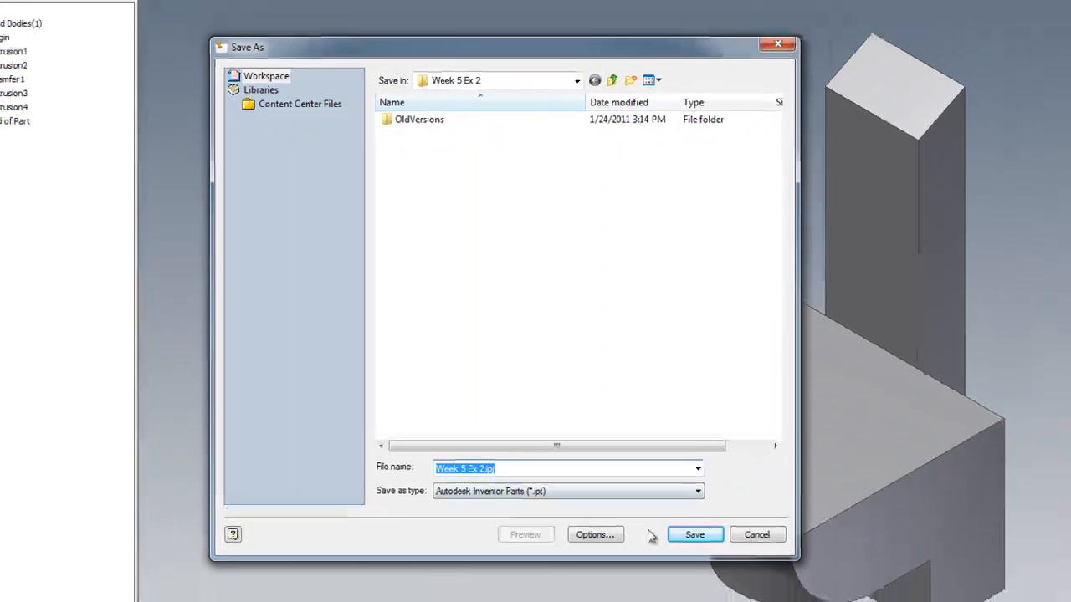
left_click(738, 556)
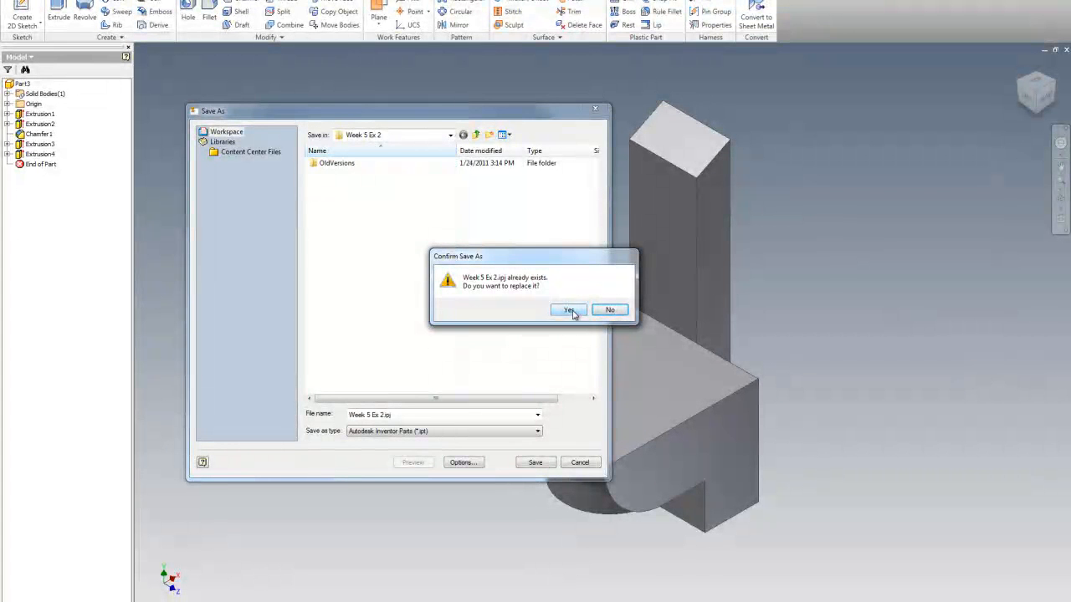
left_click(571, 312)
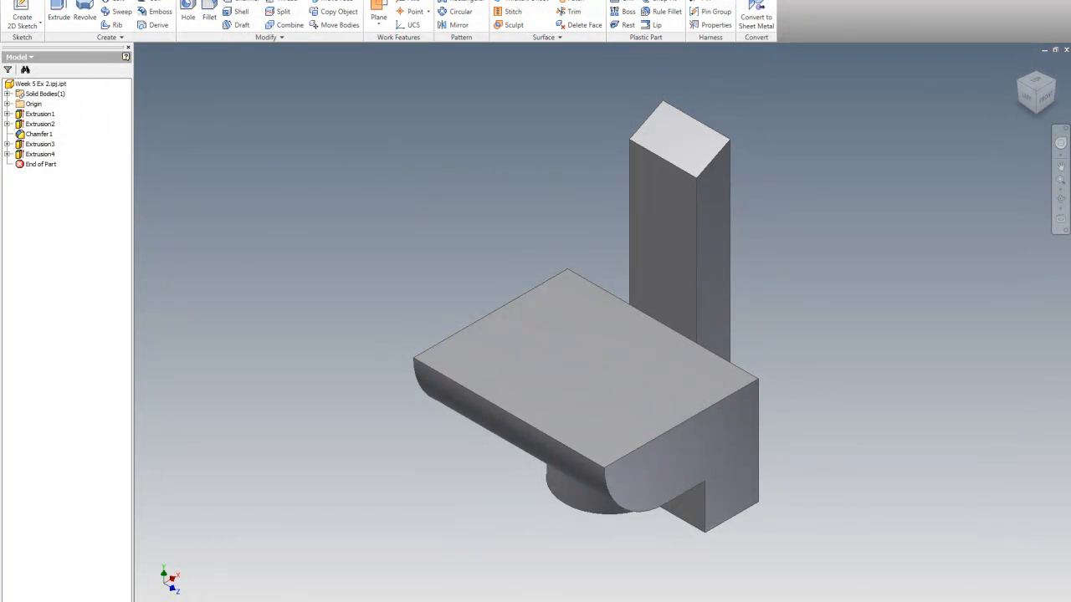
Step: Create a new drawing from a metric template and place the front view of the saved part
left_click(23, 4)
left_click(36, 40)
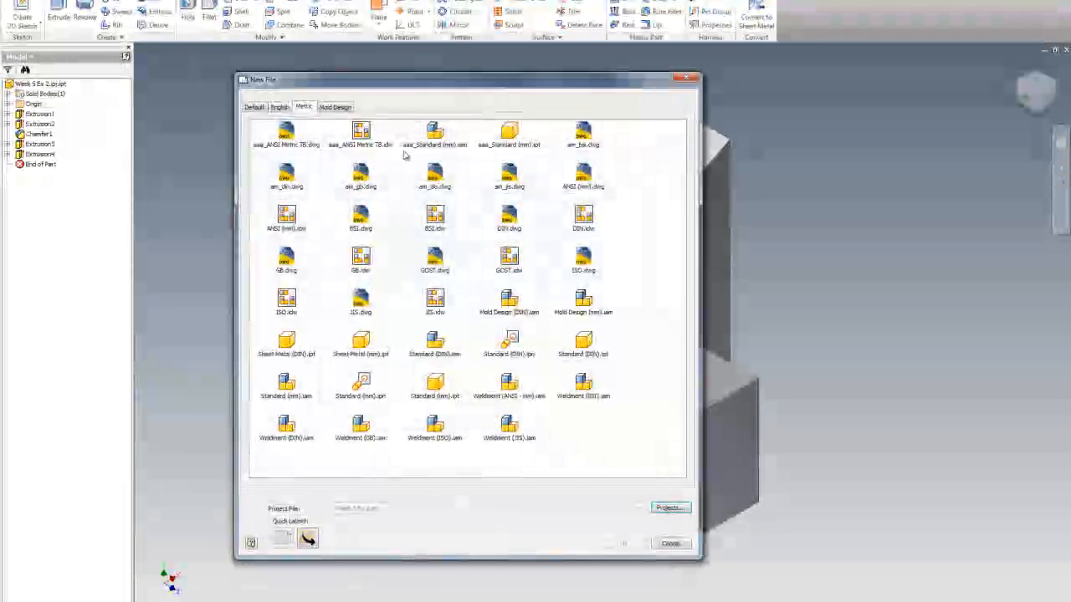
key("Escape")
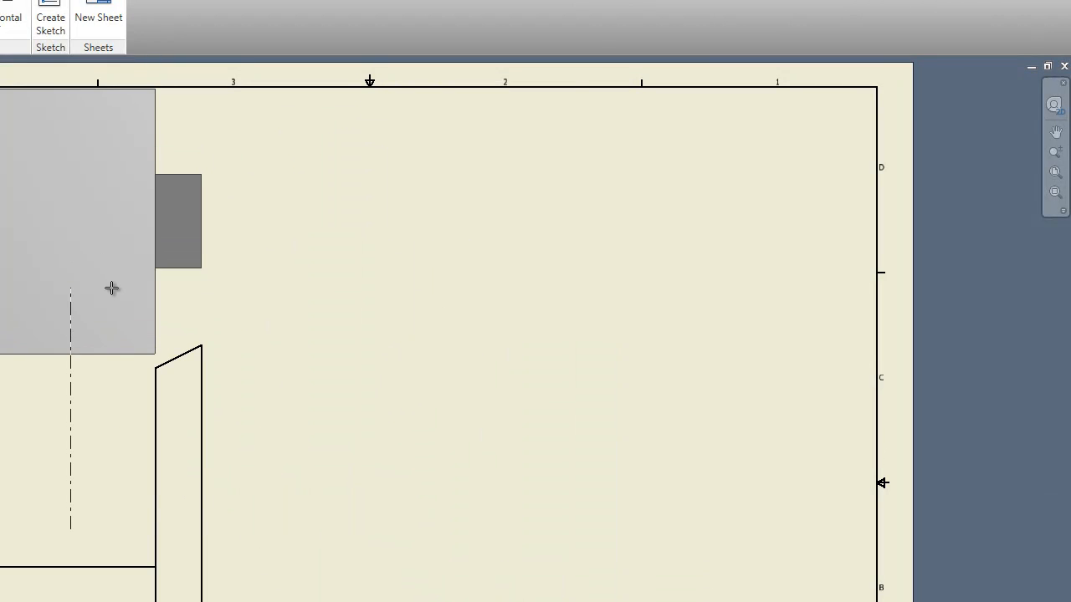
Step: Create projected top and isometric views from the front view, with the isometric view moved to the sheet's upper right corner
left_click(122, 308)
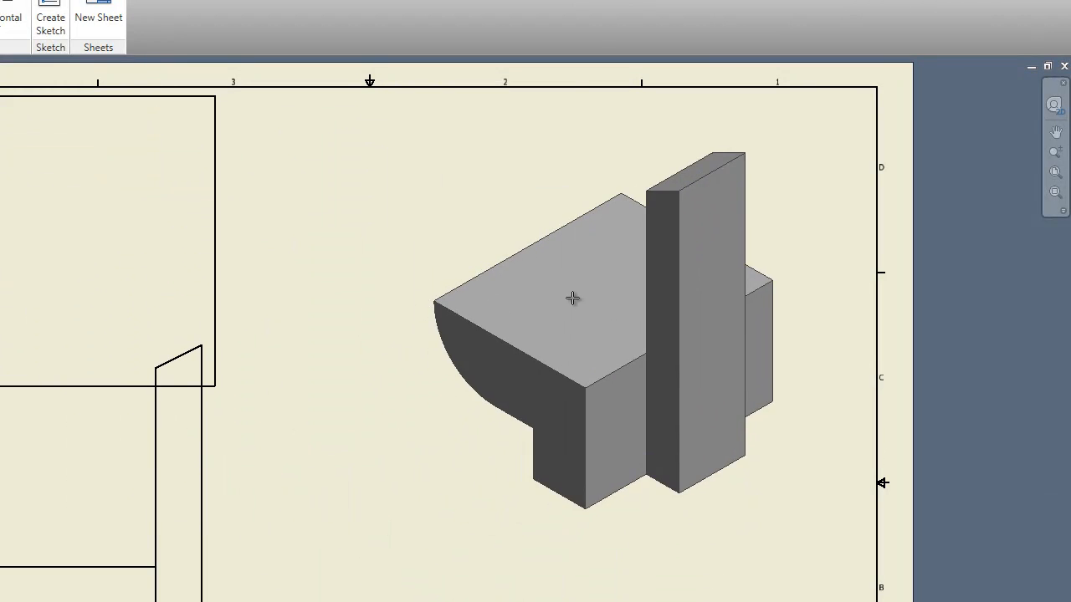
scroll(360, 420, "down", 5)
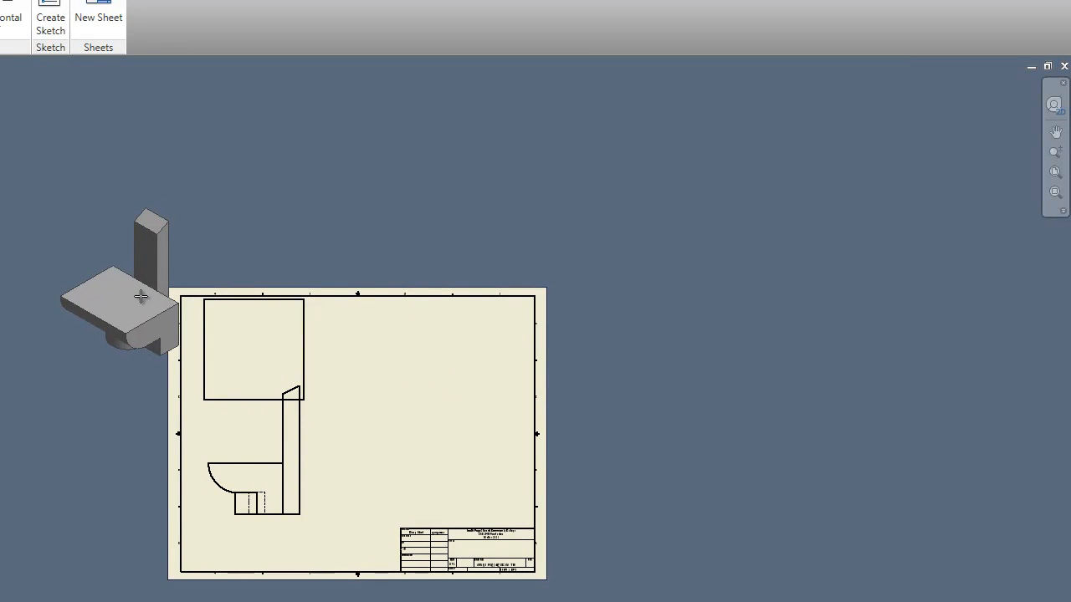
left_click(130, 294)
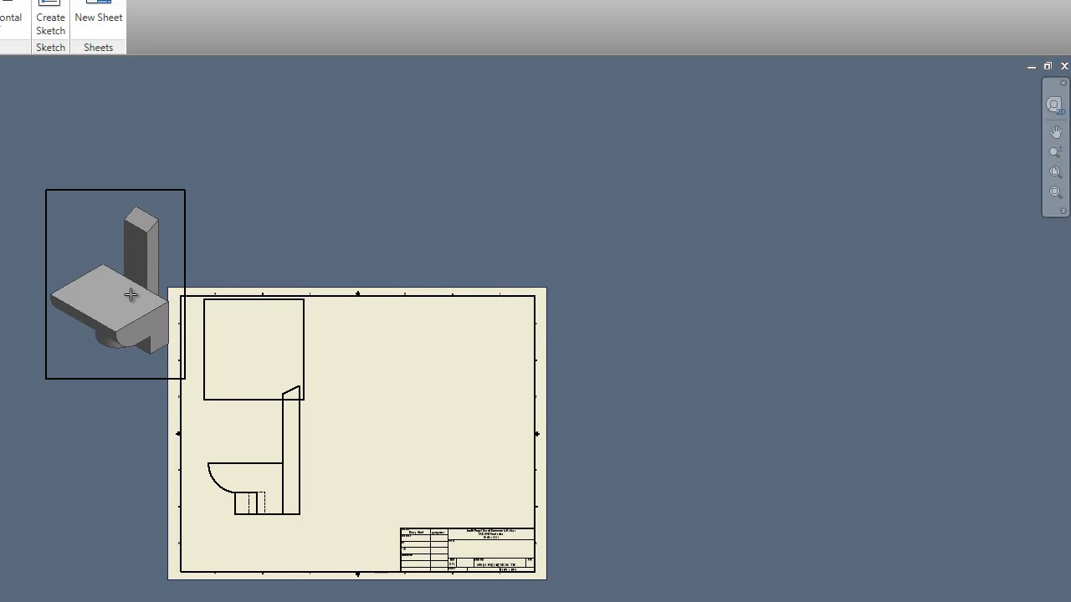
right_click(130, 294)
left_click(156, 303)
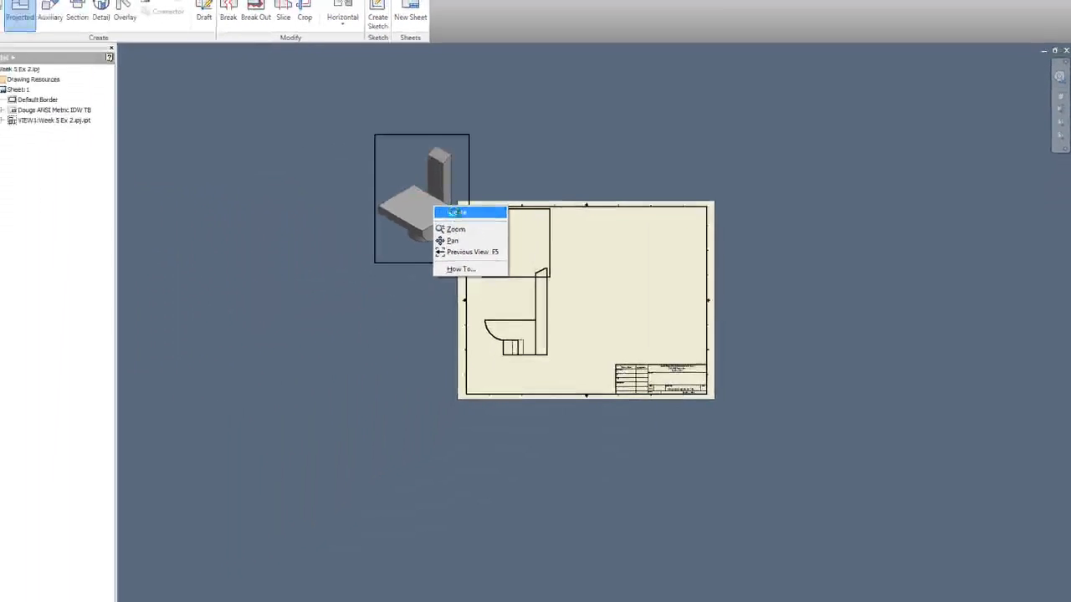
left_click_drag(470, 188, 737, 251)
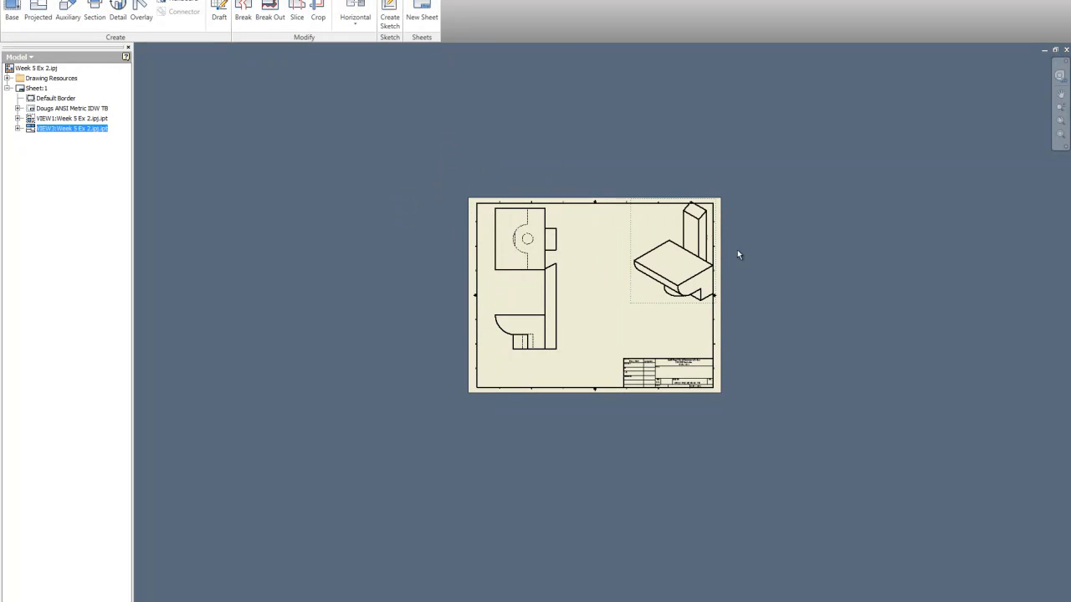
Step: Set the scale of the front view to 1:1
left_click_drag(629, 240, 623, 241)
scroll(699, 275, "up", 3)
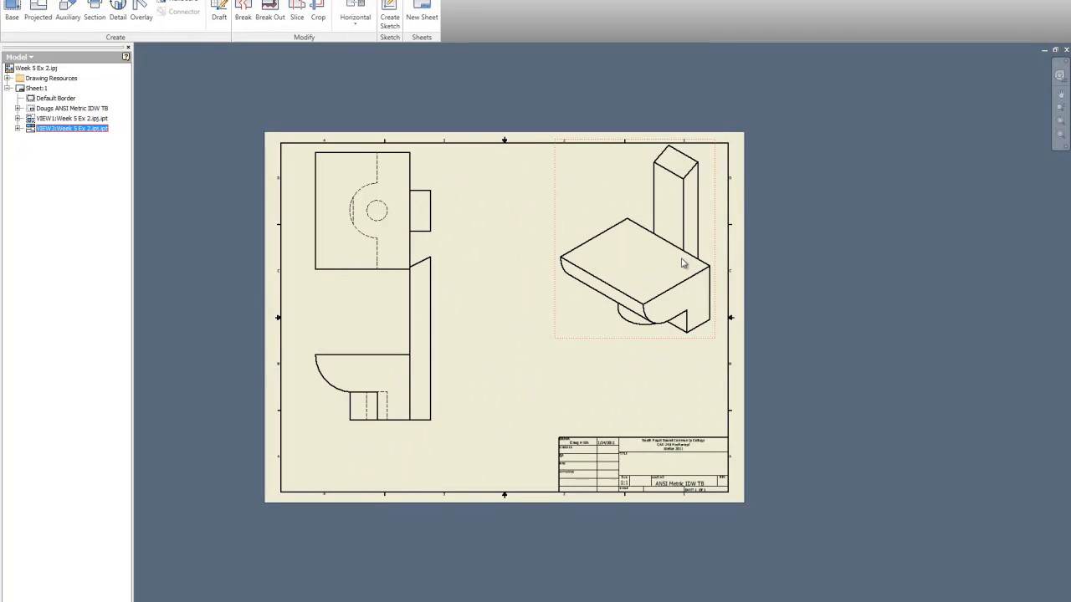
right_click(393, 430)
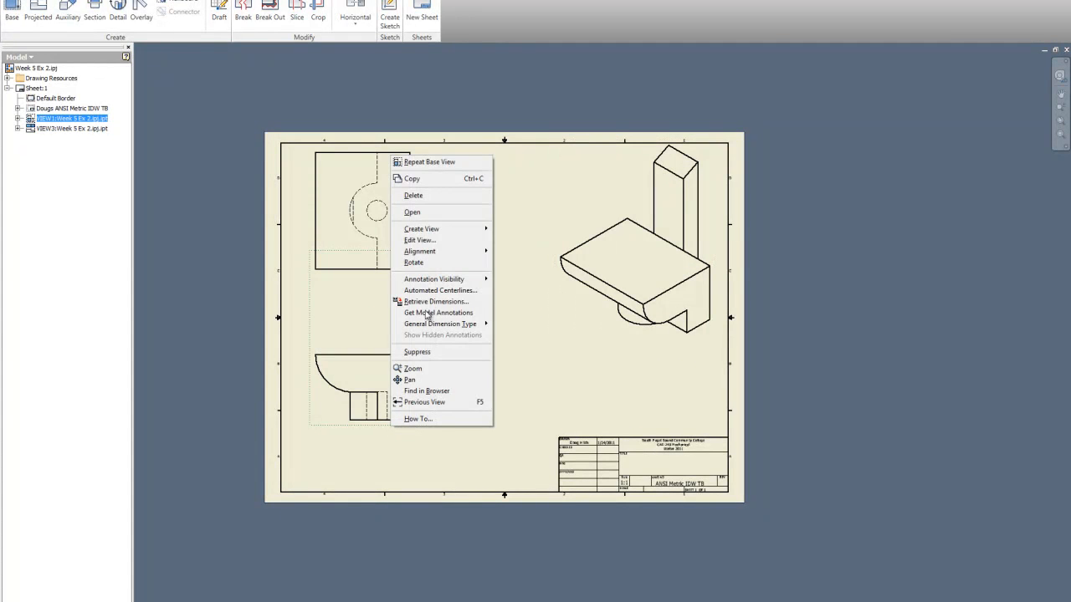
left_click(431, 240)
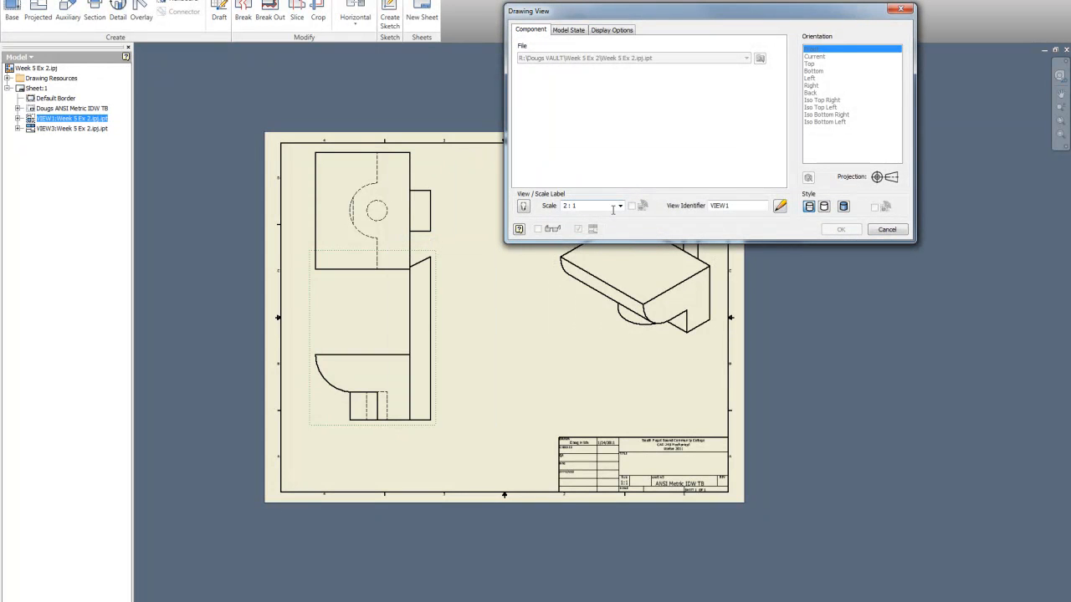
left_click(620, 206)
left_click(607, 228)
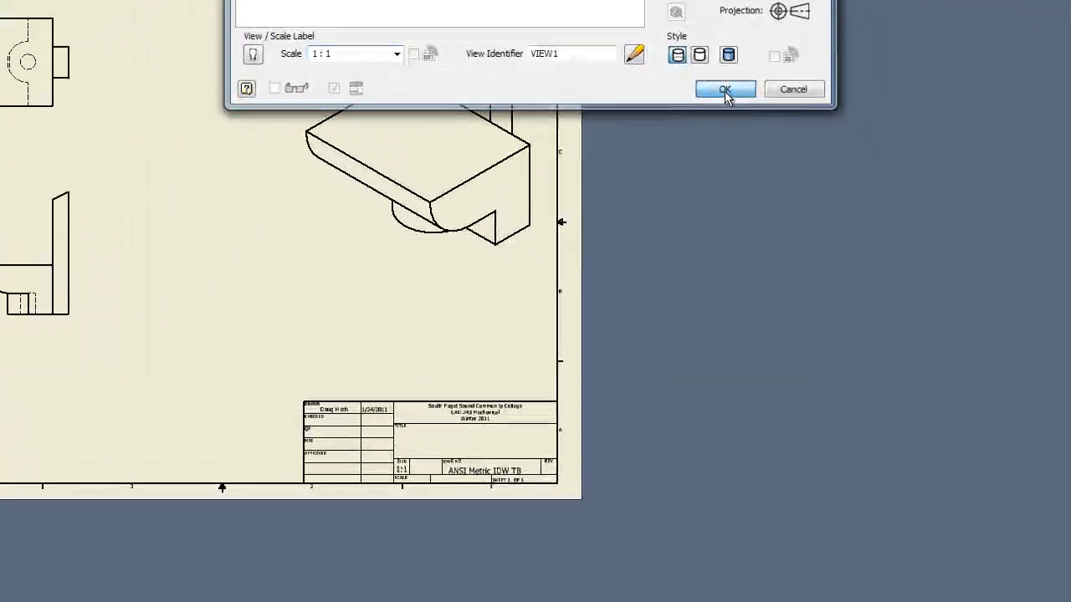
left_click(832, 219)
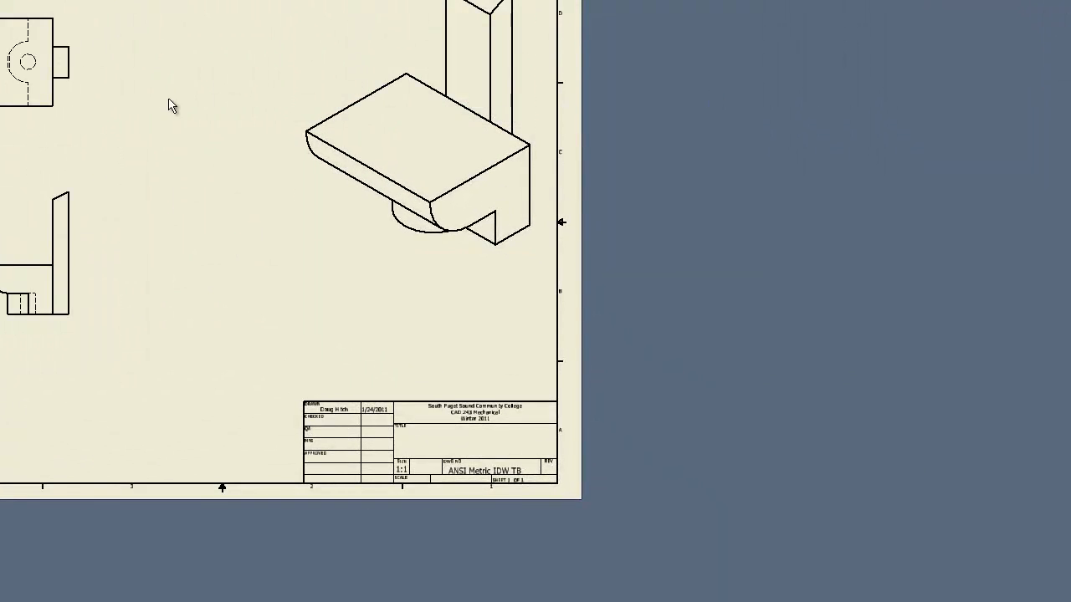
Step: Change the isometric view to 1:1 scale and the shaded style
right_click(539, 73)
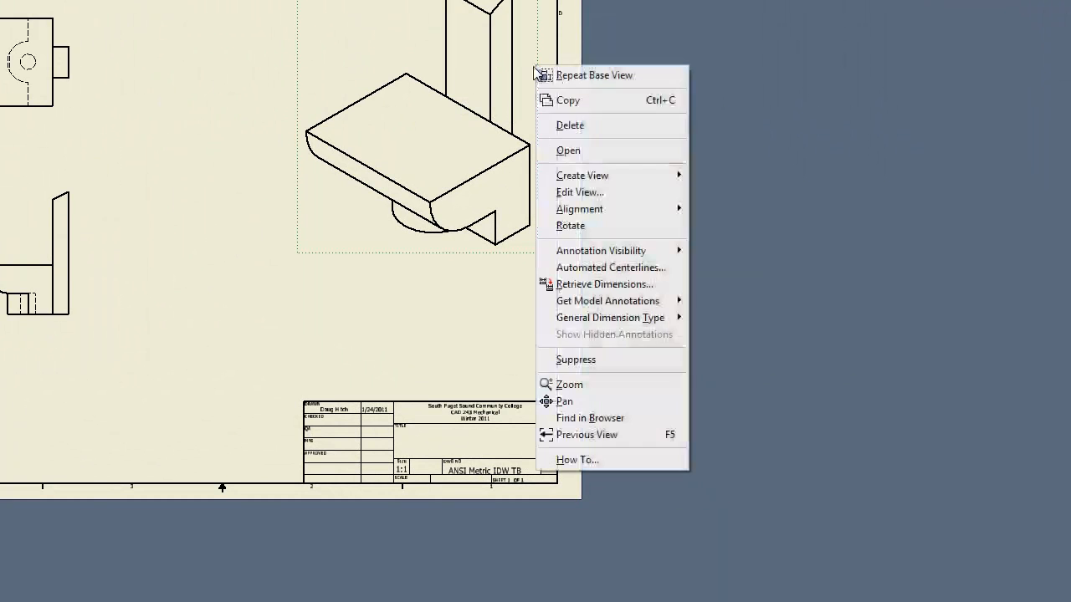
left_click(578, 194)
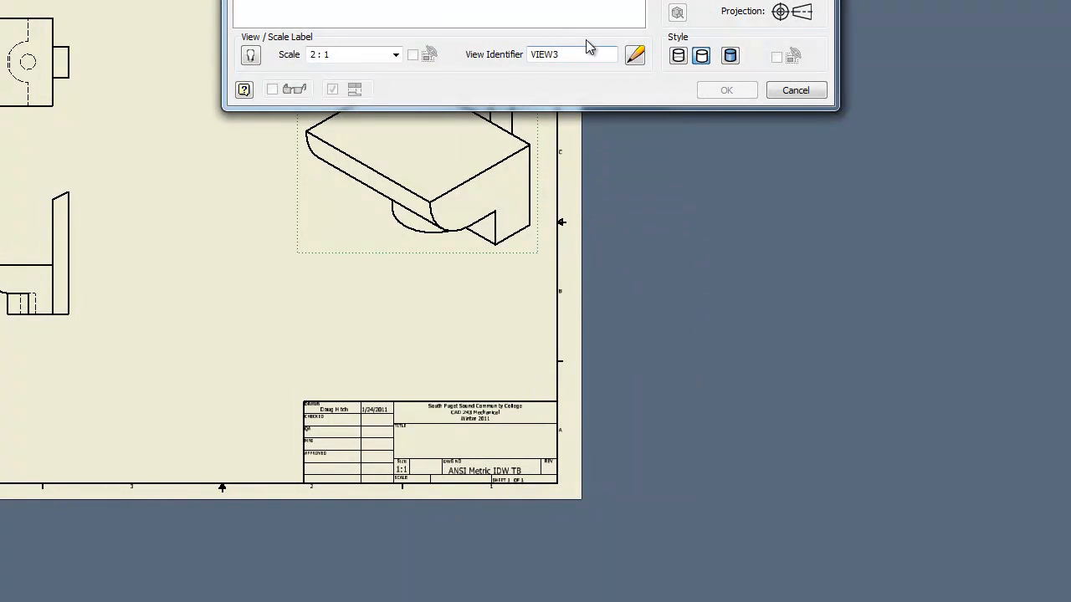
left_click(395, 54)
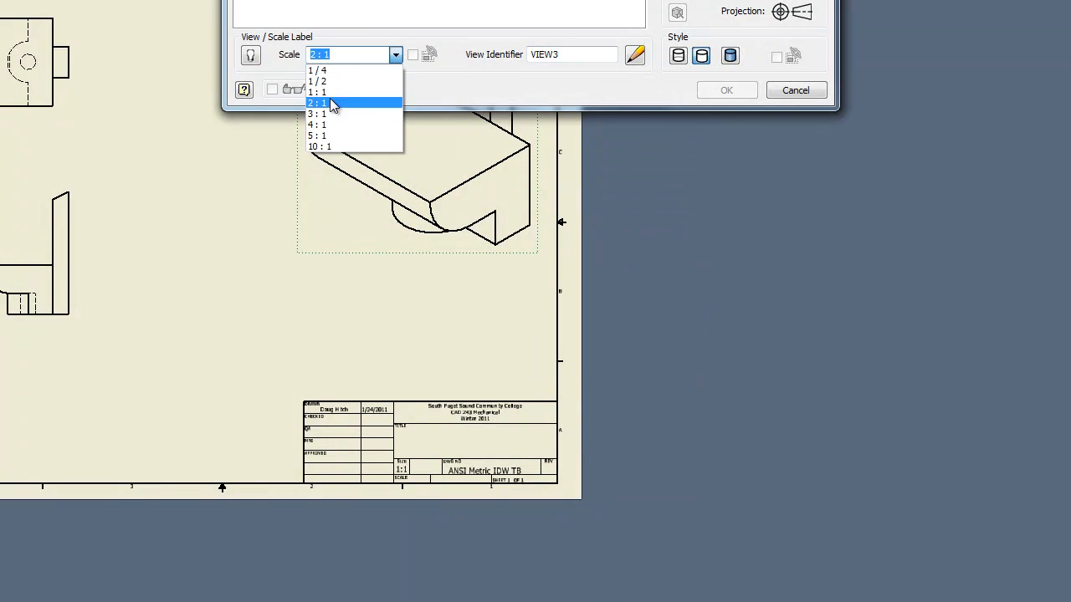
left_click(333, 92)
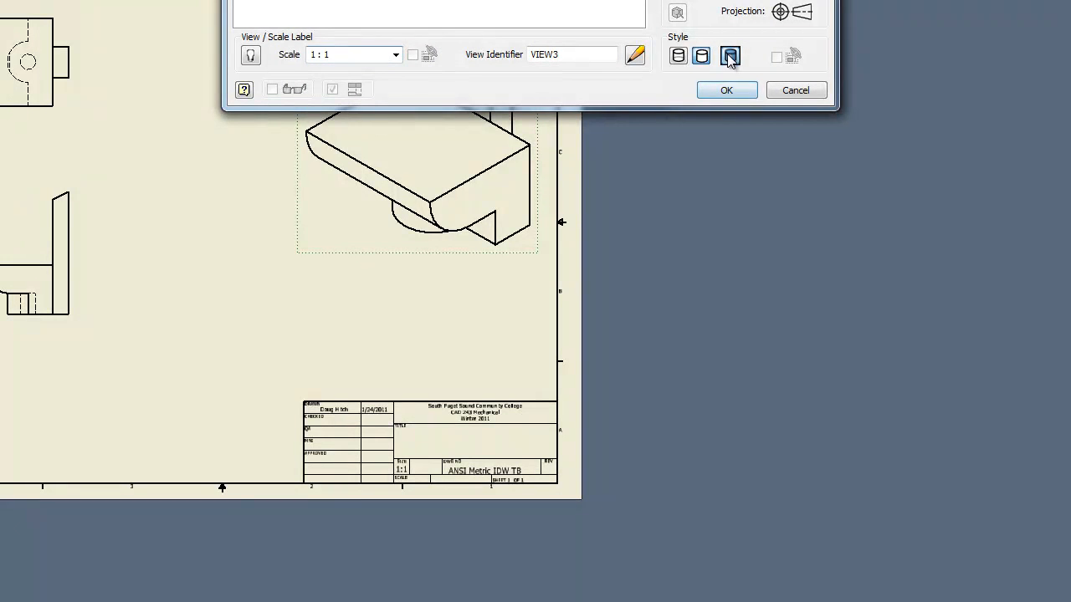
left_click(726, 91)
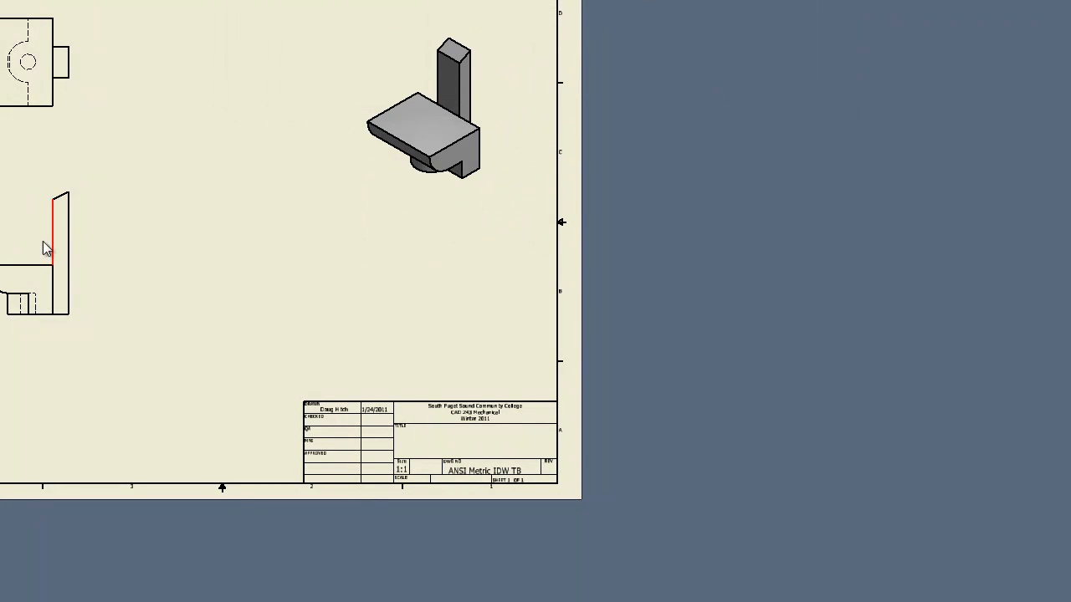
Step: Move the front view slightly lower on the sheet, away from the top view
left_click_drag(81, 275, 87, 318)
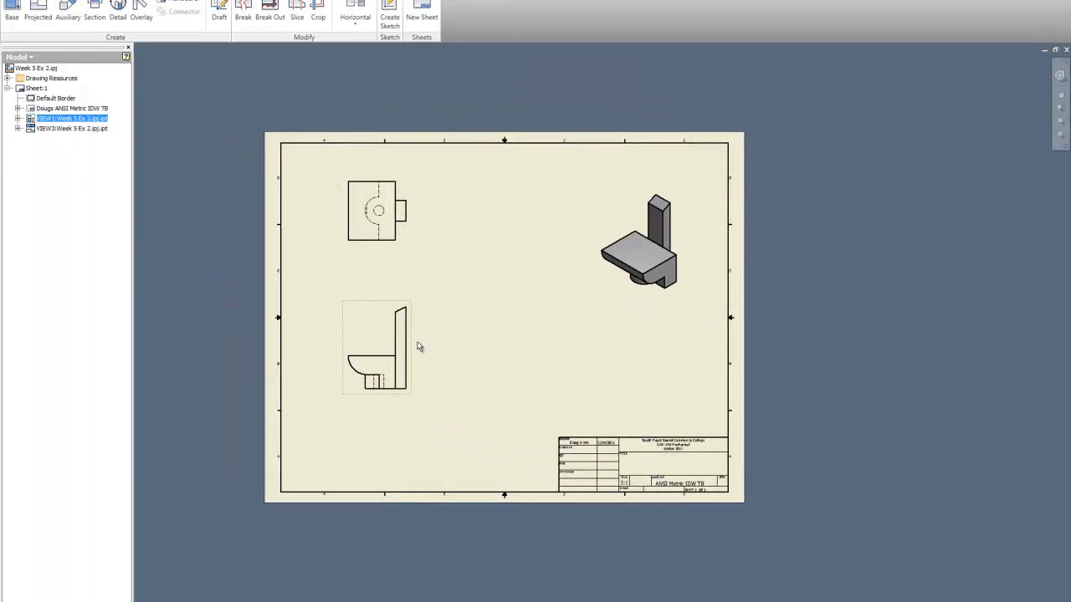
scroll(420, 347, "down", 2)
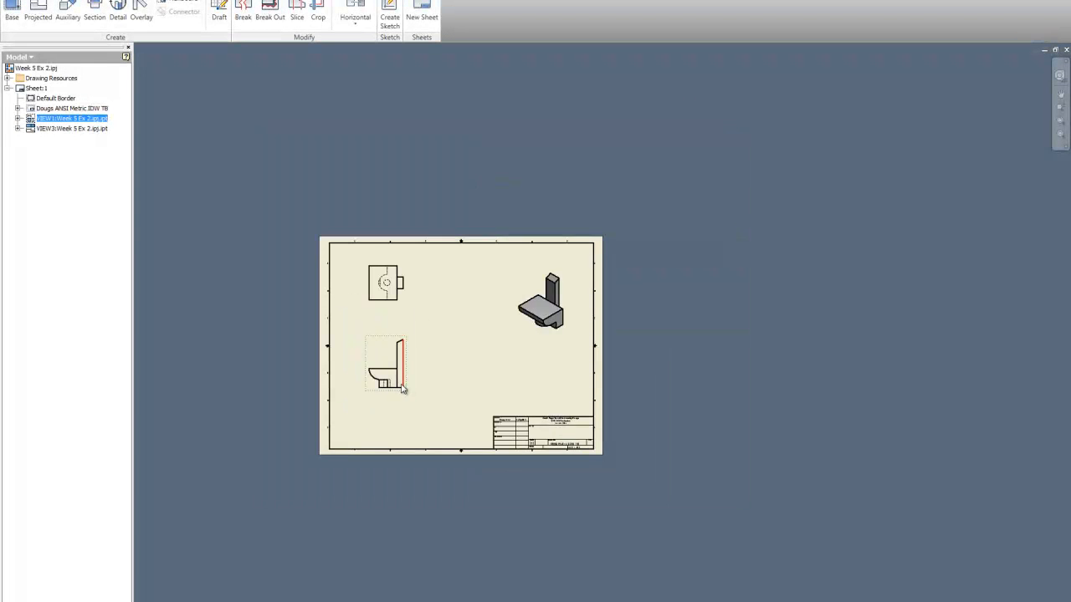
scroll(394, 376, "up", 2)
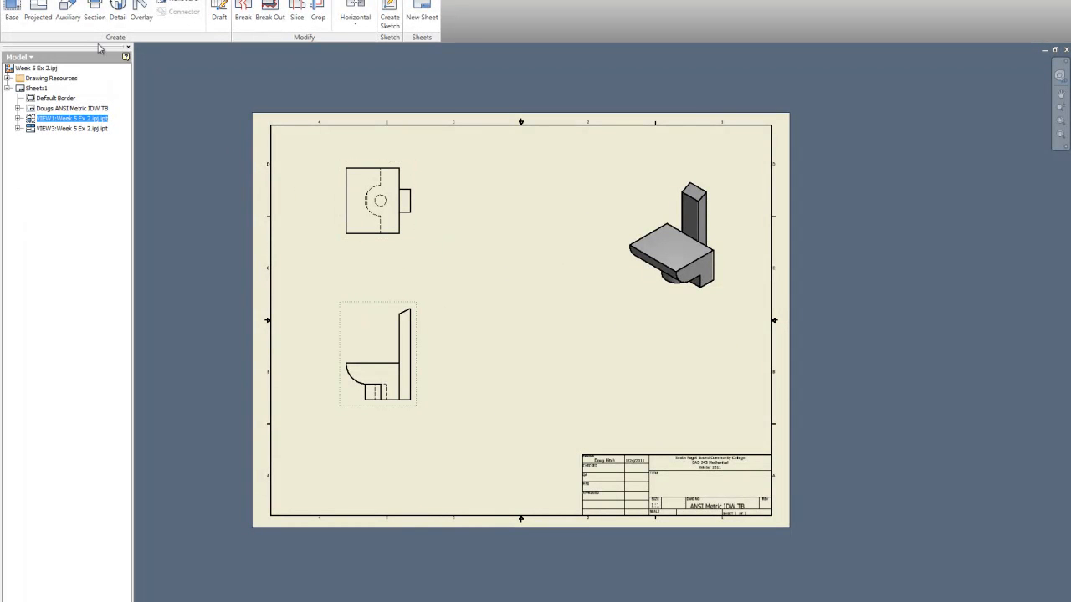
Step: Project the left side view from the front view, reposition it to the right of the front view, and shift the front view left
left_click(38, 13)
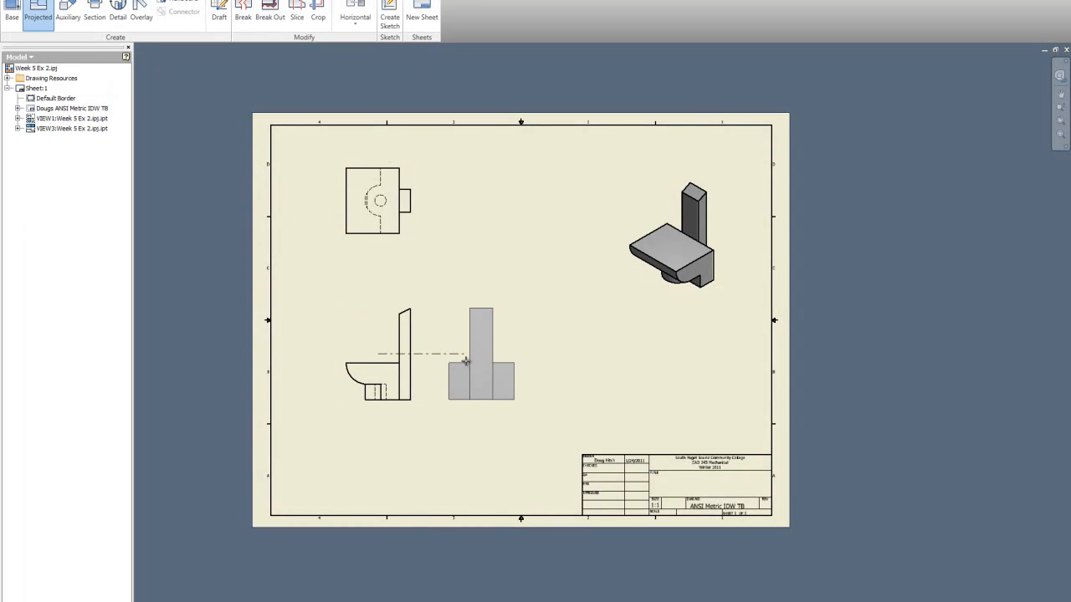
left_click(319, 355)
right_click(320, 354)
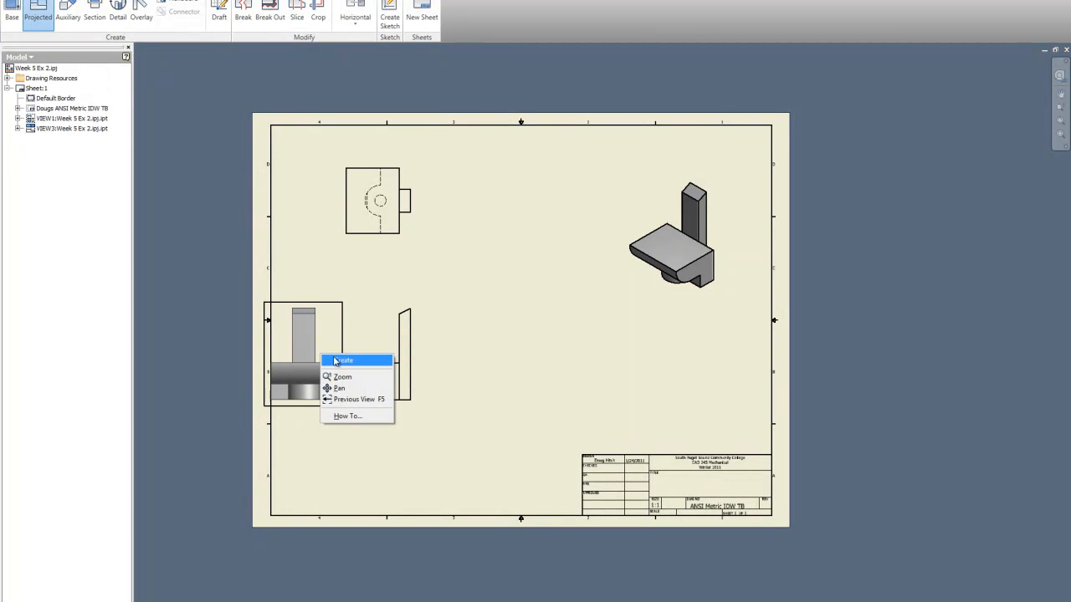
left_click(350, 360)
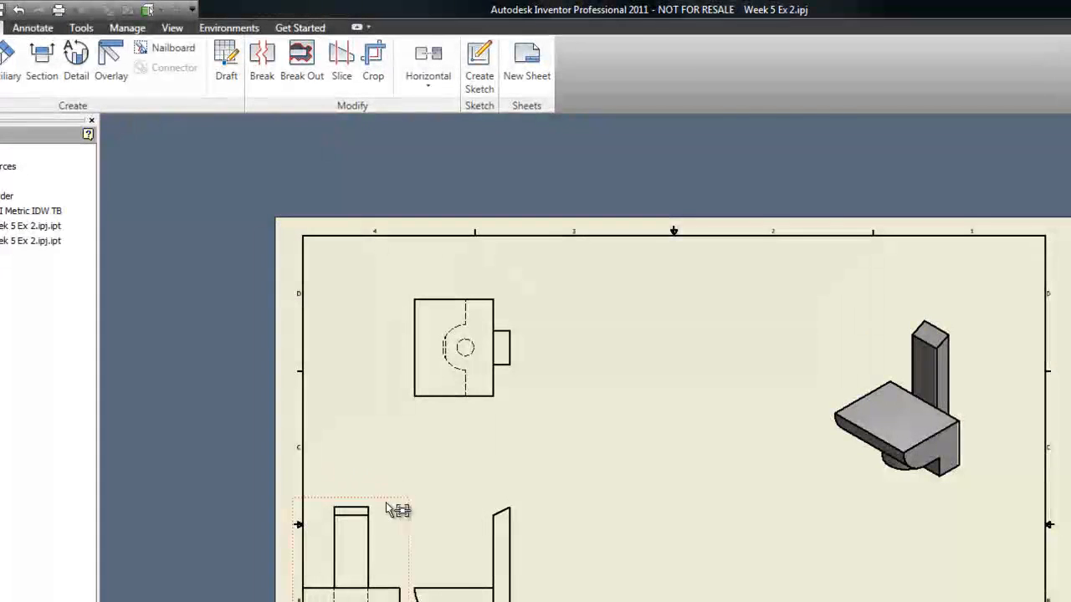
left_click_drag(387, 506, 761, 551)
left_click_drag(518, 549, 472, 549)
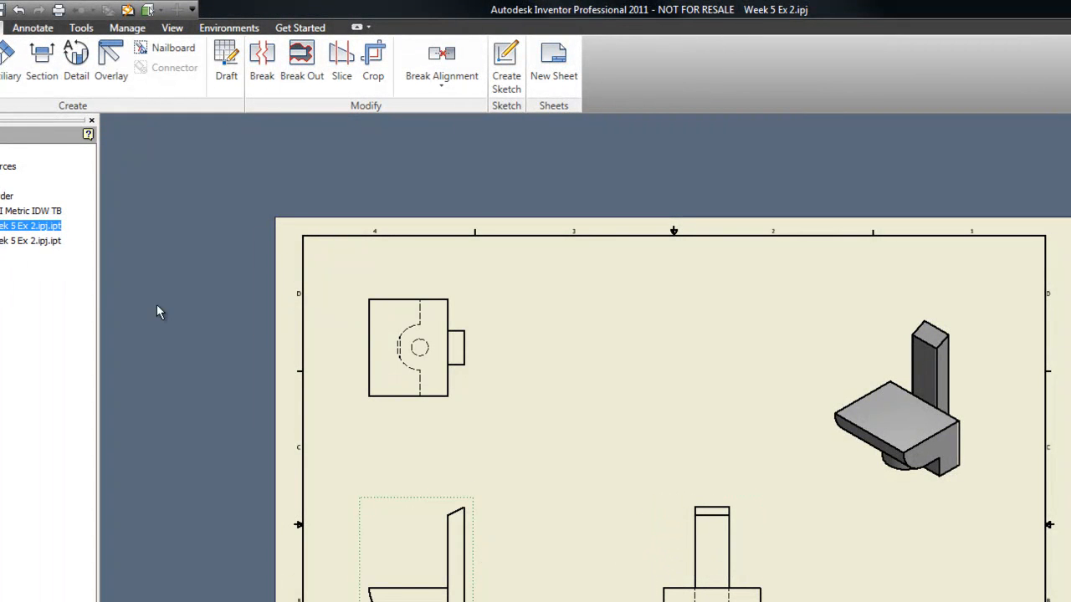
Step: Create a full-depth 1:1 section view A through the vertical centre of the side view, placed to the right of it
left_click(41, 63)
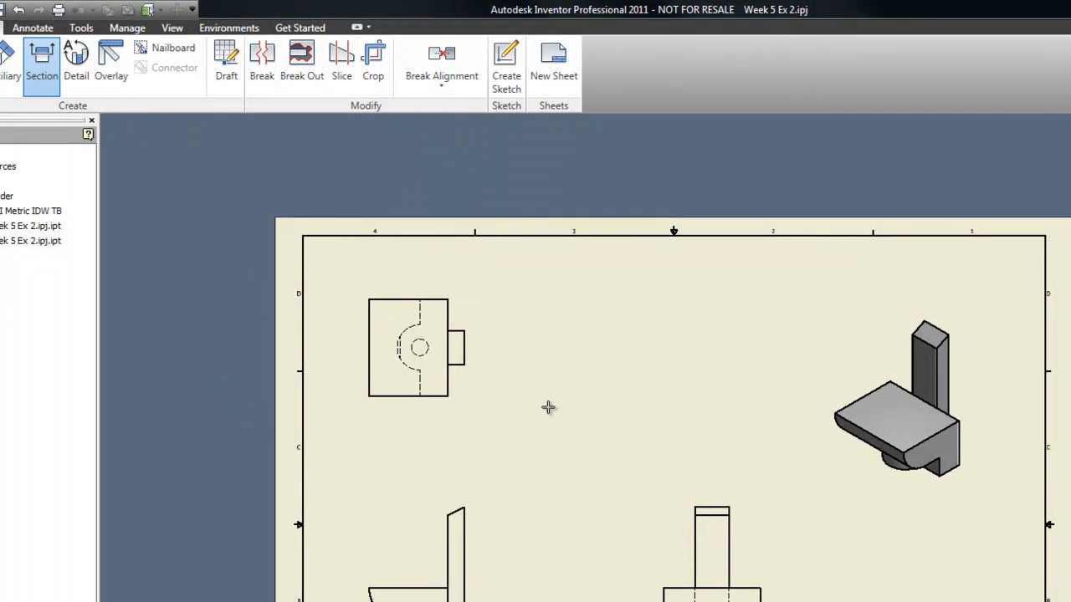
scroll(764, 589, "down", 3)
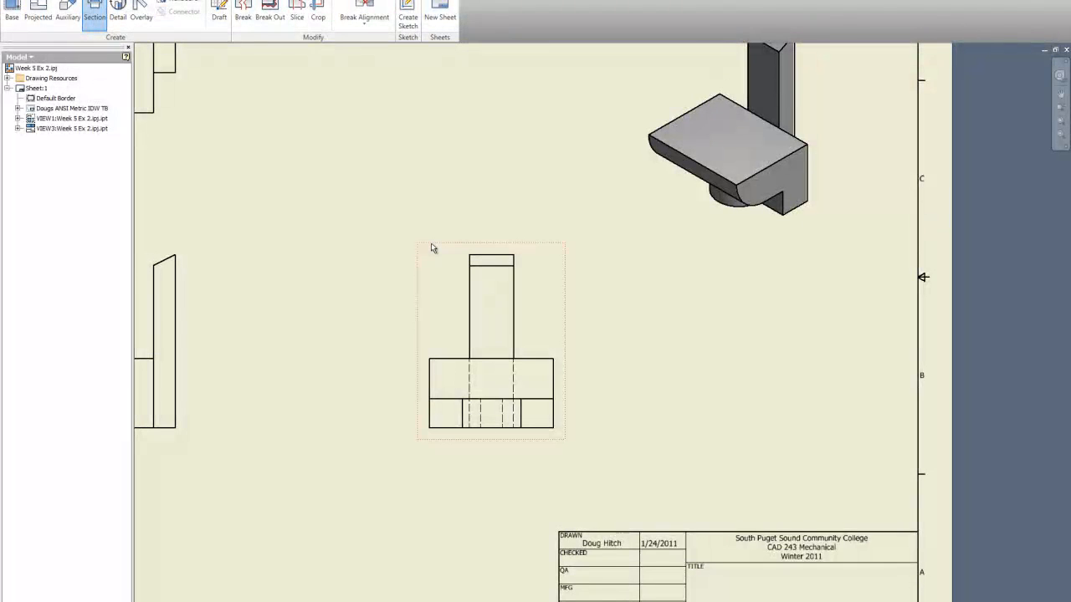
left_click(431, 246)
left_click(492, 223)
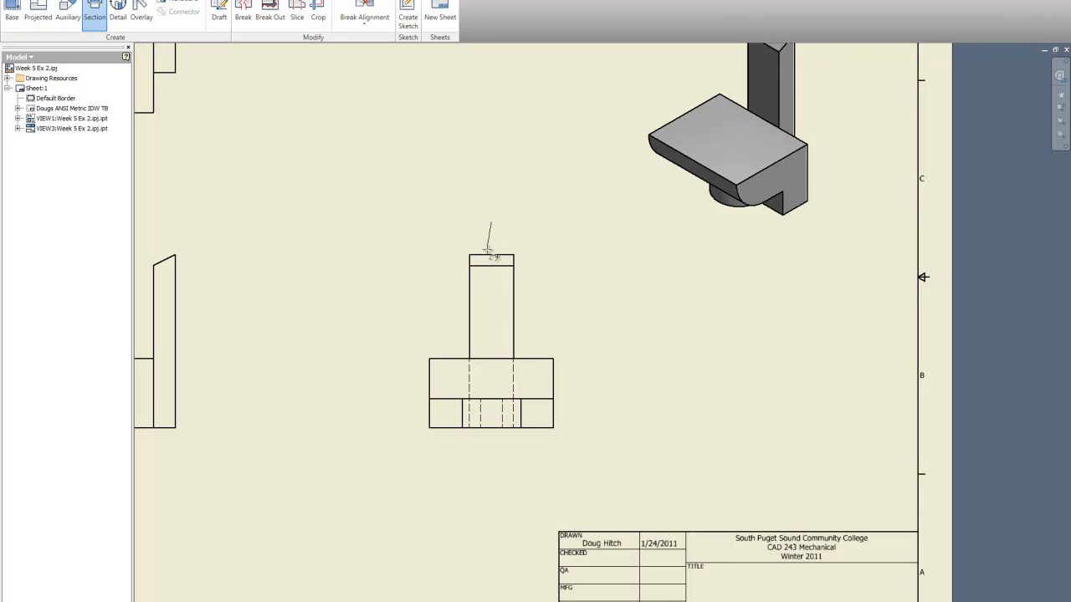
left_click(492, 451)
right_click(492, 452)
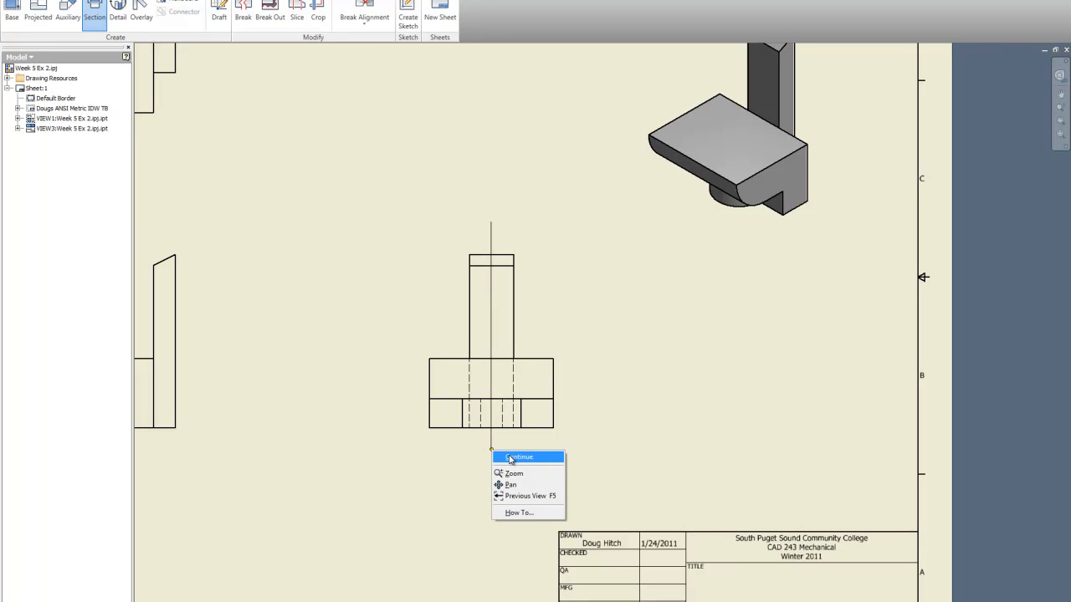
left_click(511, 456)
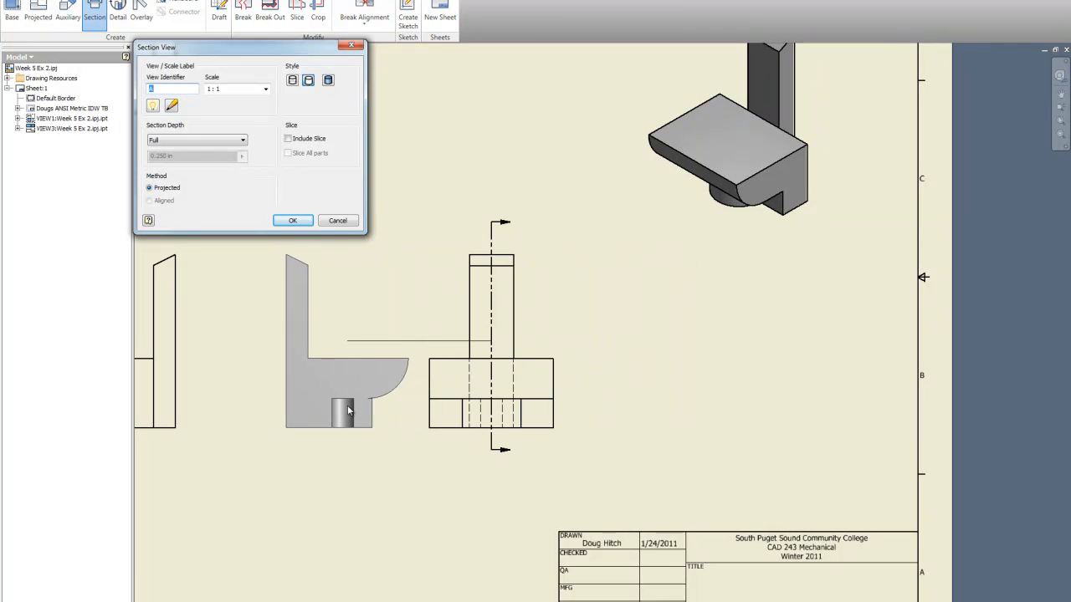
left_click(641, 412)
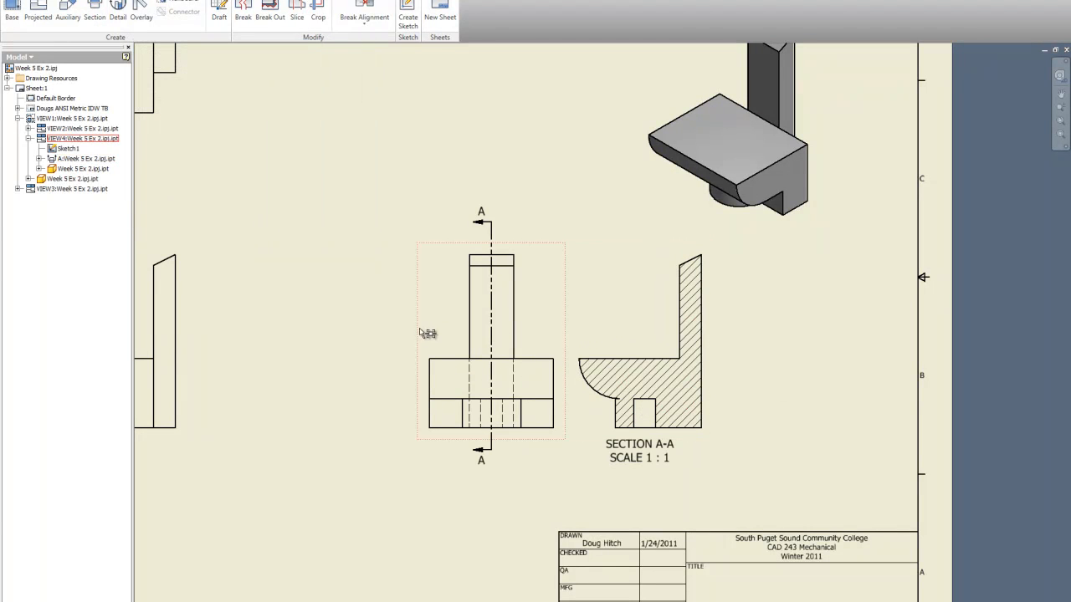
Step: Tighten the view layout by moving the side view and the section view left and the top view down toward the front view
left_click_drag(423, 334, 282, 335)
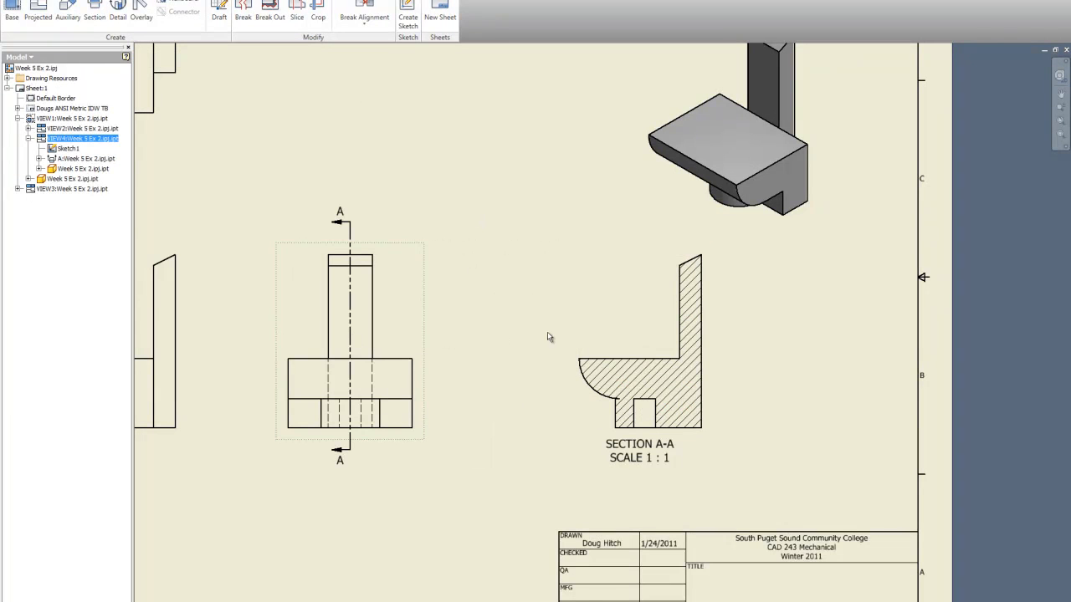
left_click_drag(571, 337, 485, 342)
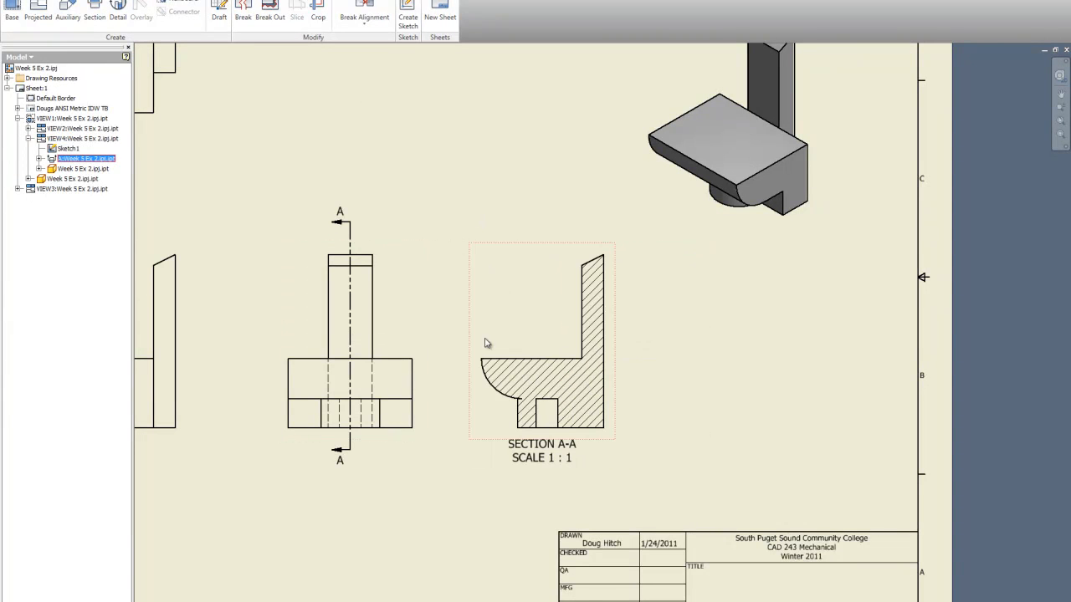
key("Home")
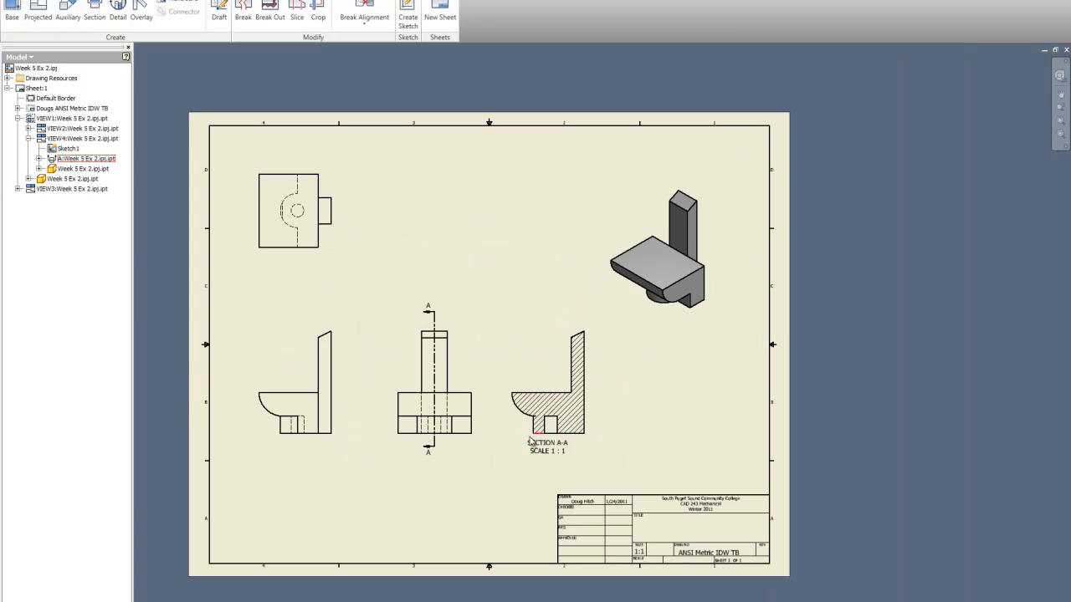
scroll(627, 418, "down", 3)
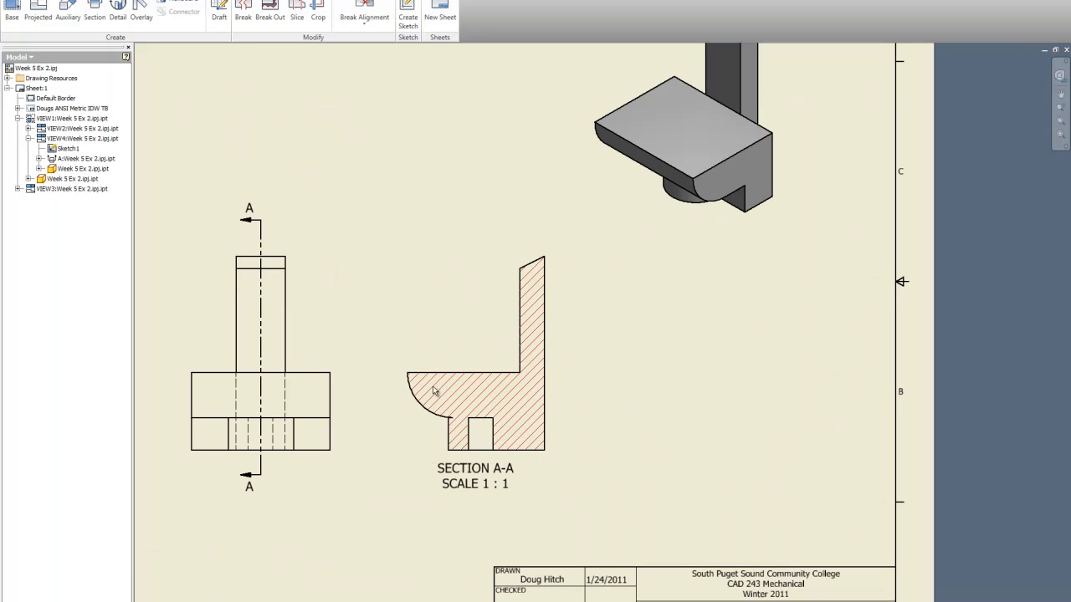
key("Home")
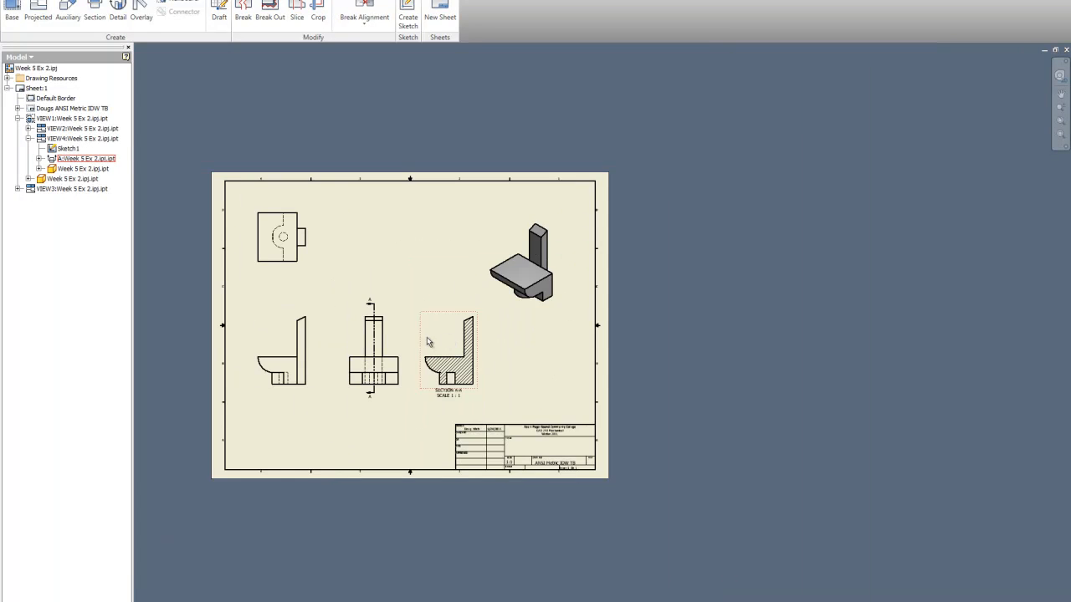
scroll(250, 279, "down", 3)
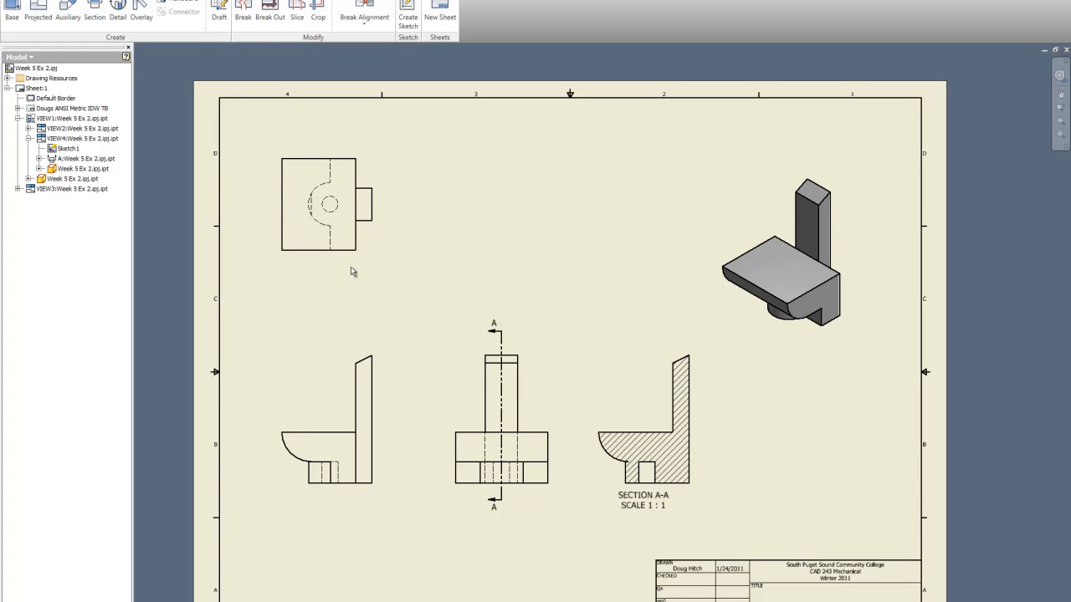
left_click_drag(352, 263, 320, 291)
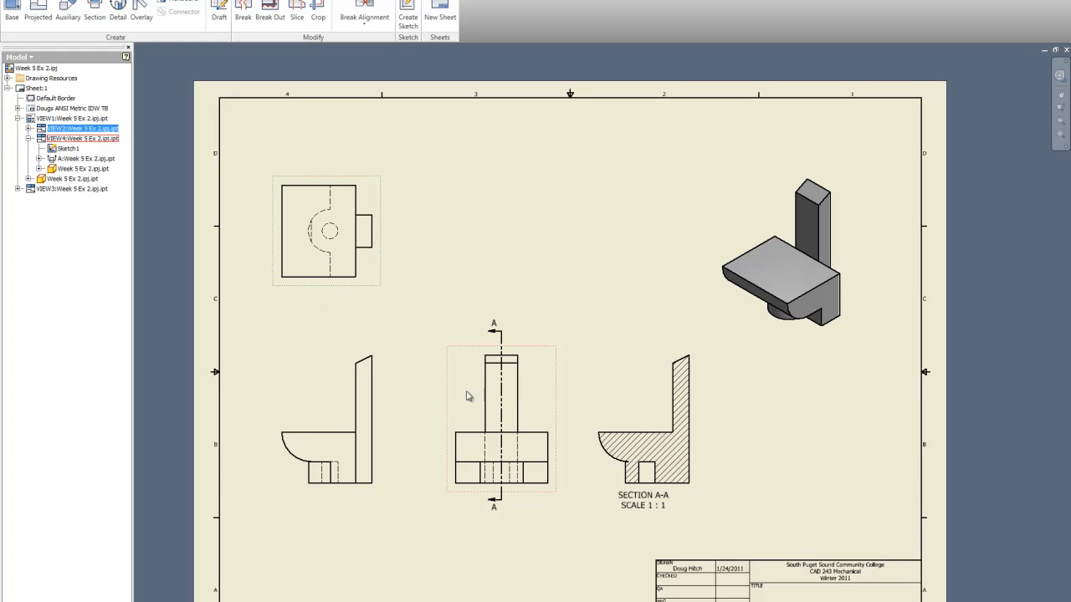
Step: Try a tighter layout: side and section views closer to the front view, top view lower, isometric view nearer the upper-right corner
left_click_drag(456, 395, 438, 394)
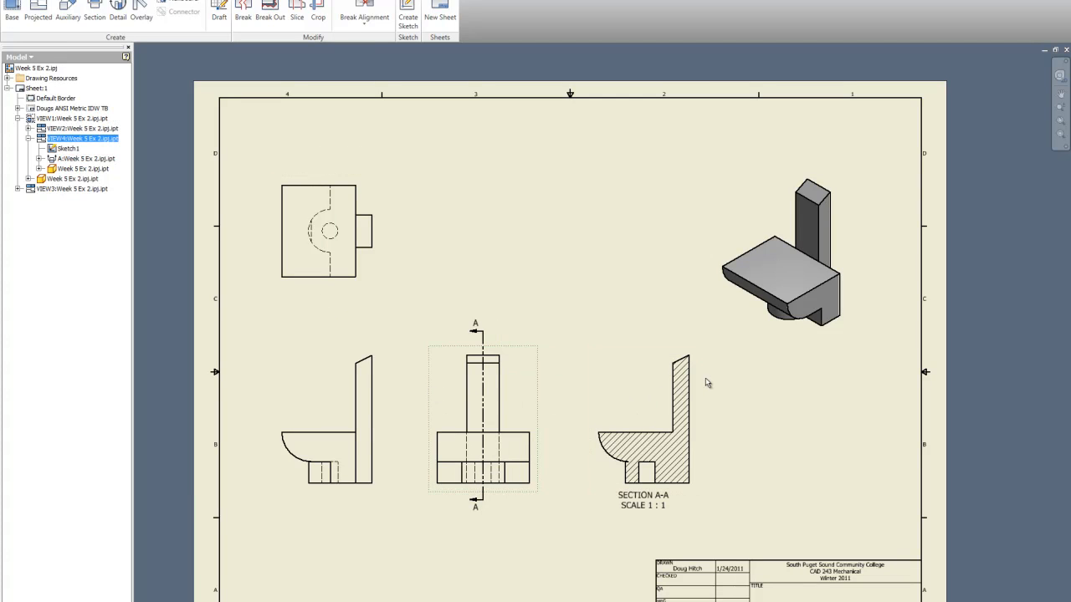
left_click_drag(756, 333, 756, 296)
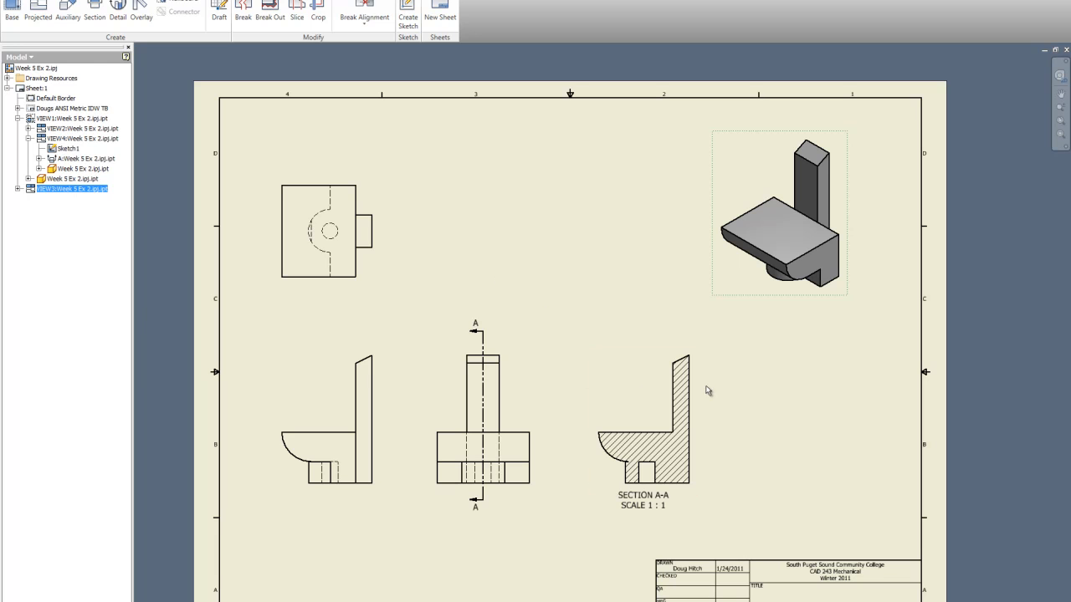
left_click_drag(701, 400, 610, 390)
left_click_drag(442, 395, 400, 395)
left_click_drag(385, 275, 400, 315)
left_click_drag(808, 295, 836, 286)
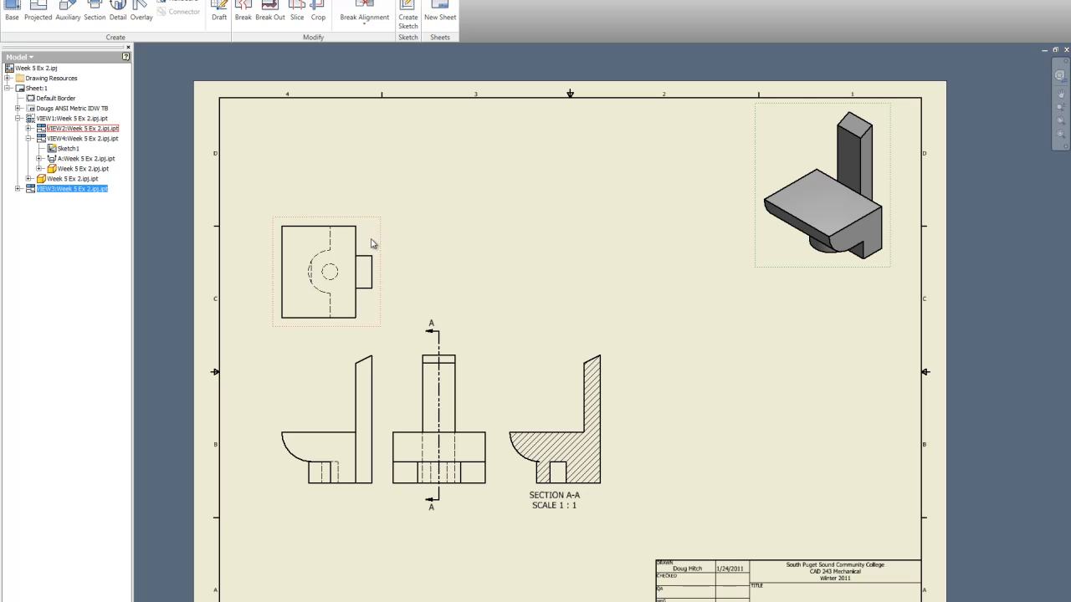
Step: Spread the views for dimensions: raise the top view, shift the section and side views right, and move the isometric view left and down
left_click_drag(378, 244, 383, 188)
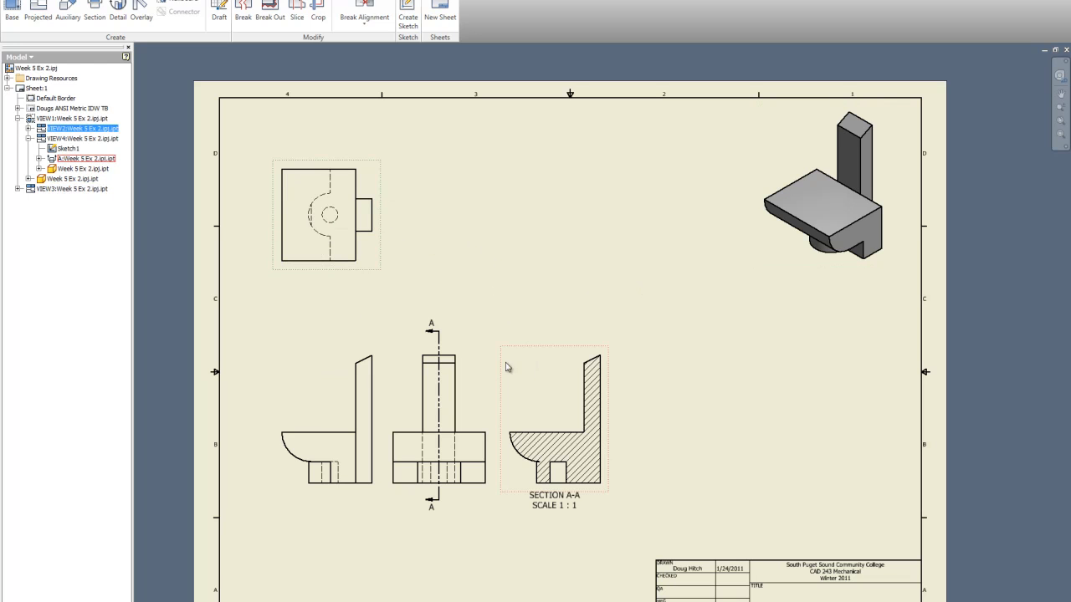
left_click_drag(610, 375, 683, 378)
left_click_drag(492, 383, 545, 388)
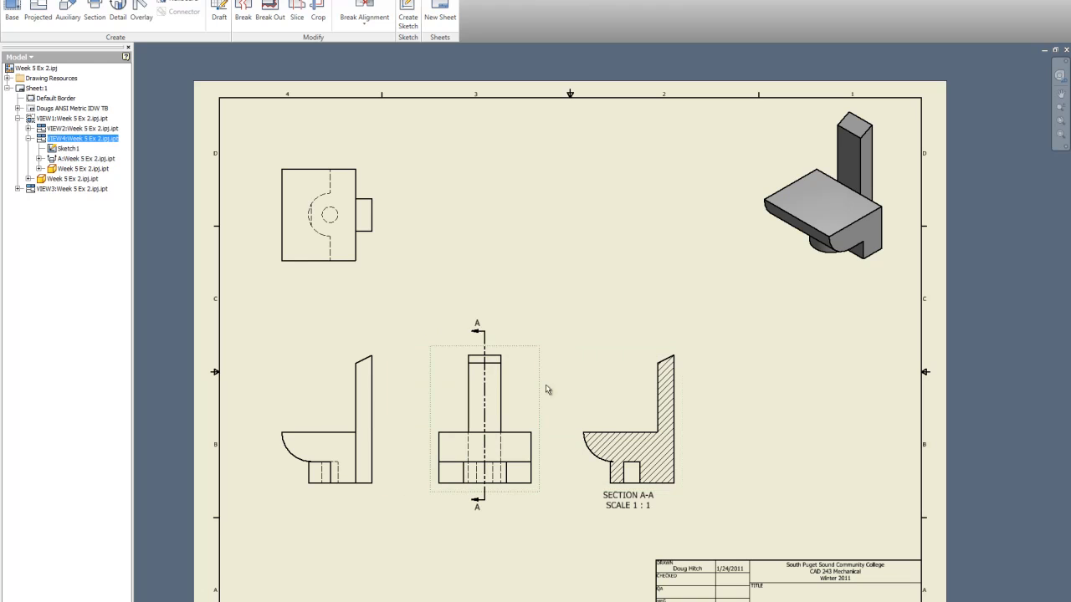
left_click(698, 411)
left_click(759, 228)
left_click_drag(761, 227, 719, 254)
left_click_drag(764, 287, 801, 303)
left_click(560, 239)
Step: In the top view, dimension the overall height of the large rectangle and the height of the small tab beside it
scroll(211, 218, "down", 3)
scroll(303, 213, "up", 2)
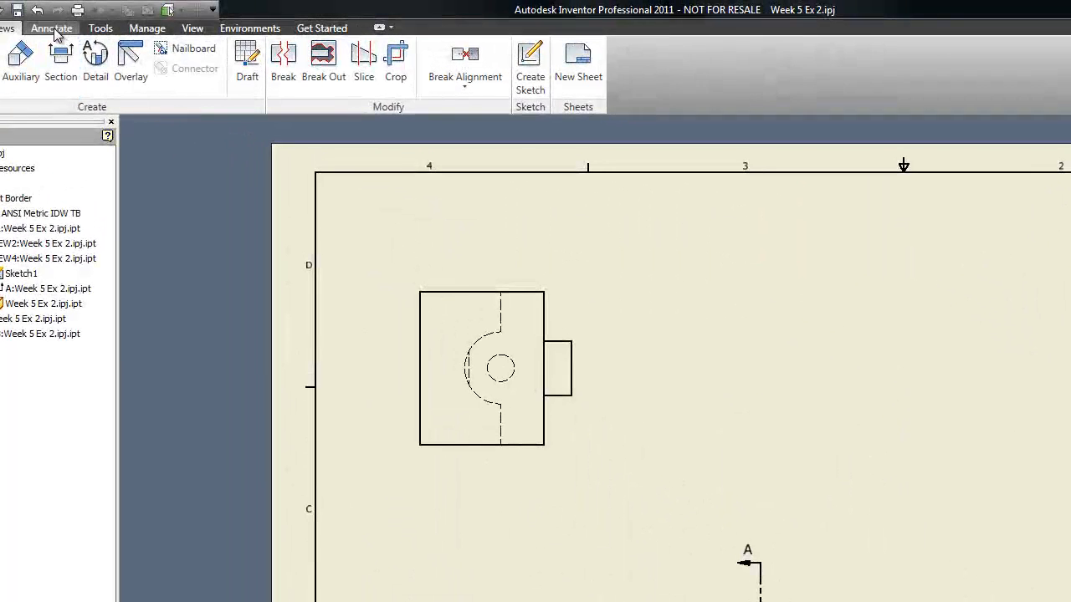
left_click(51, 27)
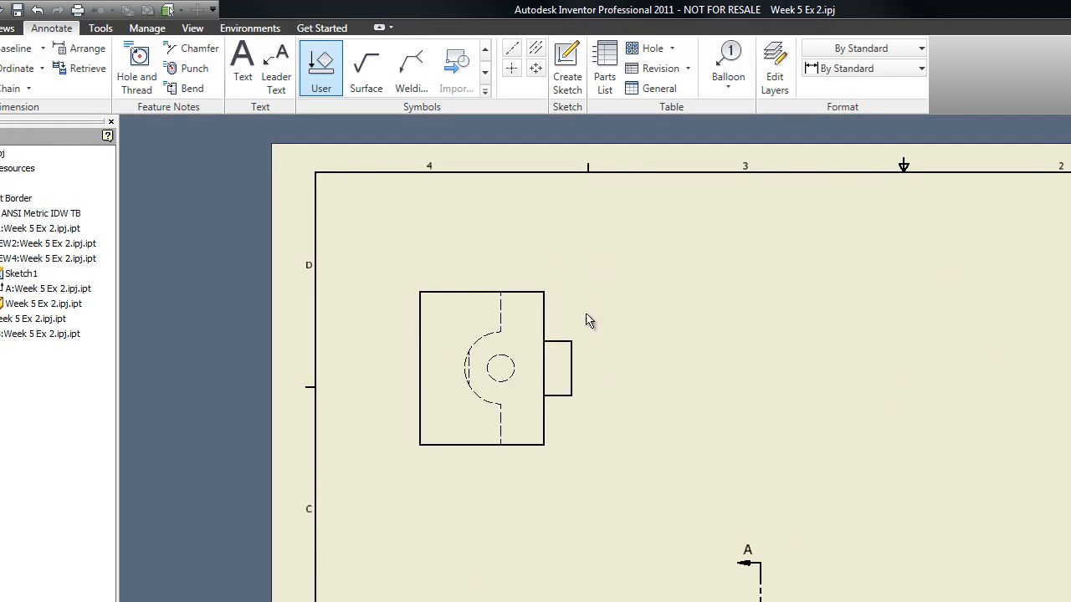
left_click(544, 293)
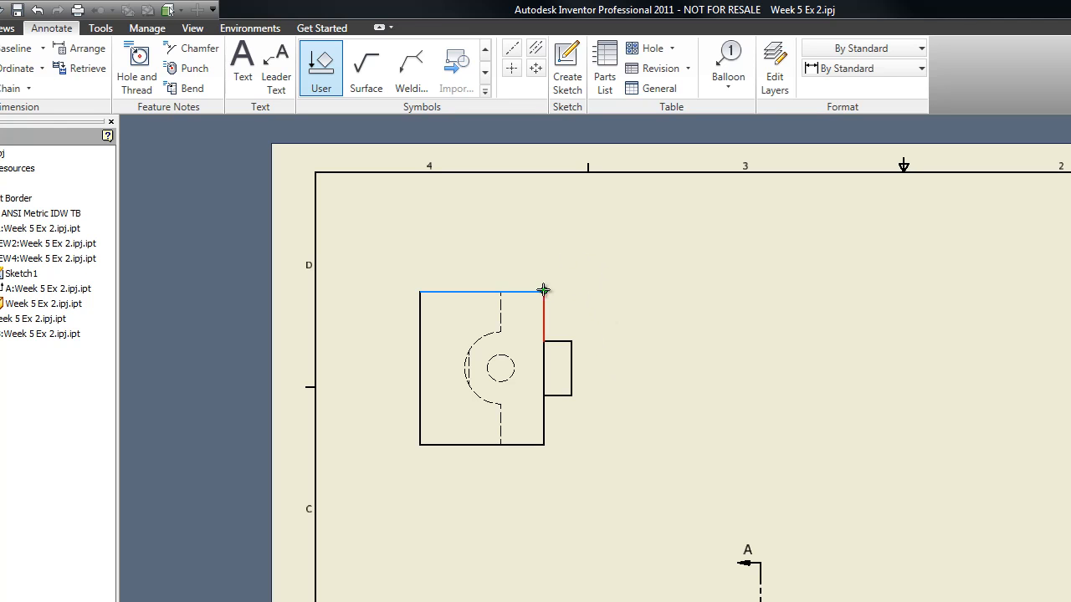
left_click(543, 445, "ctrl")
left_click(649, 436)
left_click(571, 372)
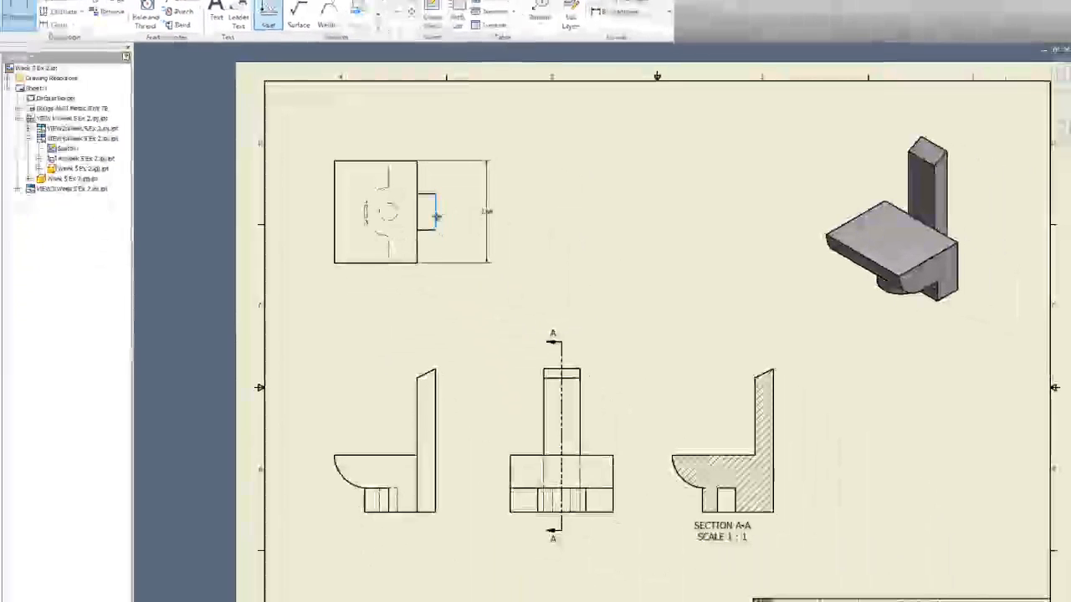
left_click(461, 222)
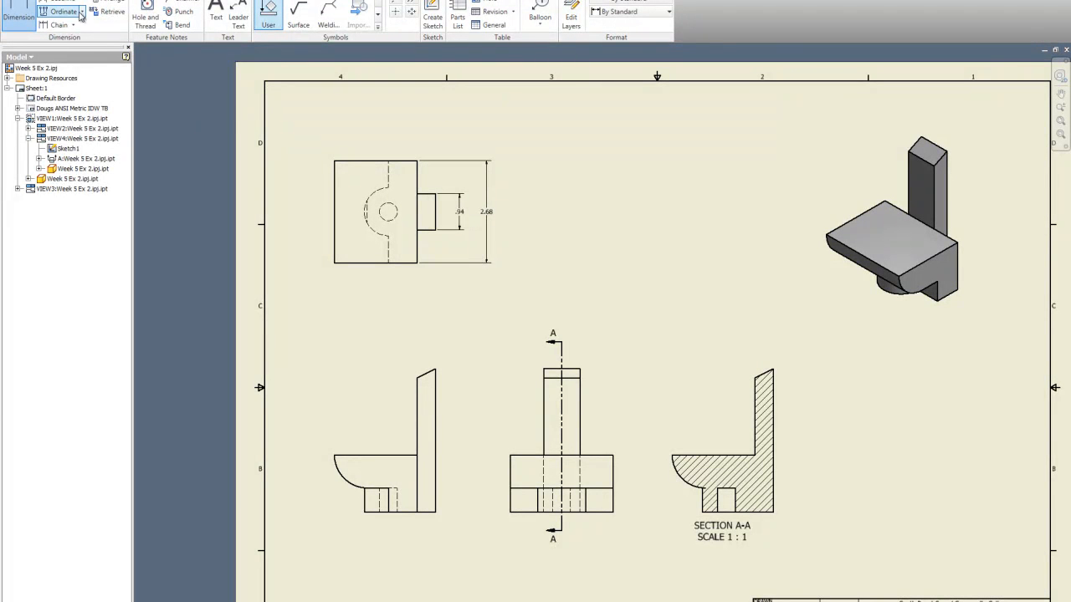
Step: Below the top view, dimension the large rectangle's horizontal length and the horizontal distance from its hidden vertical line to its right edge
left_click(18, 14)
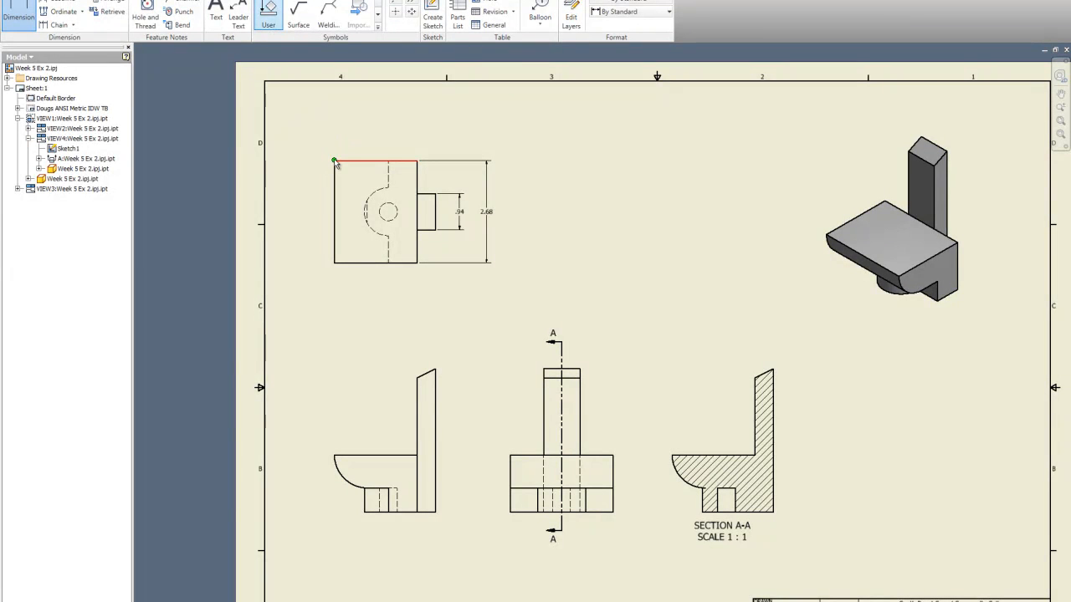
left_click(334, 264)
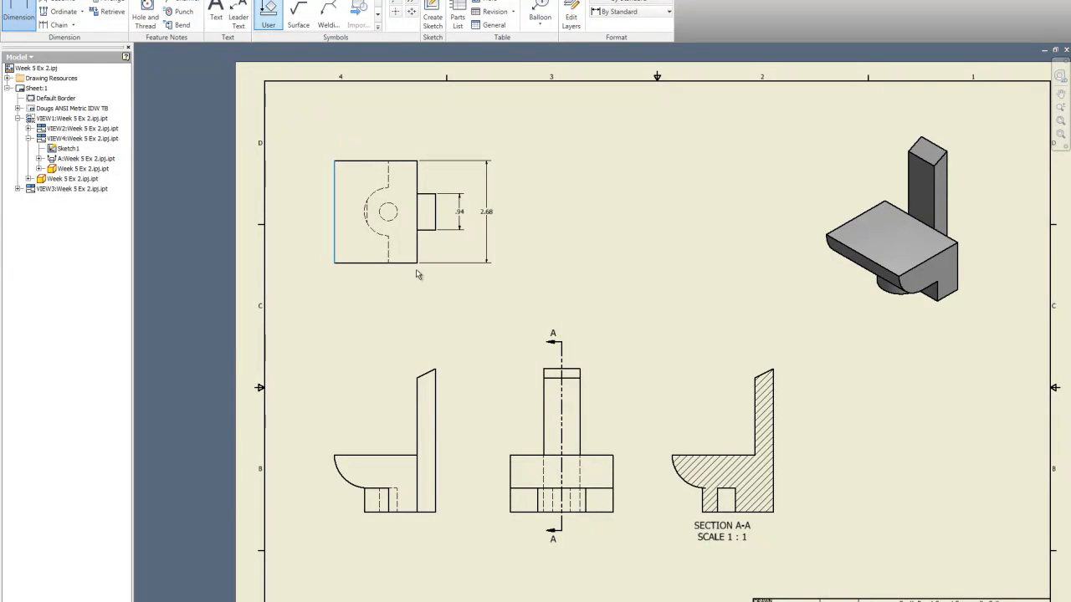
left_click(417, 263)
left_click(418, 314)
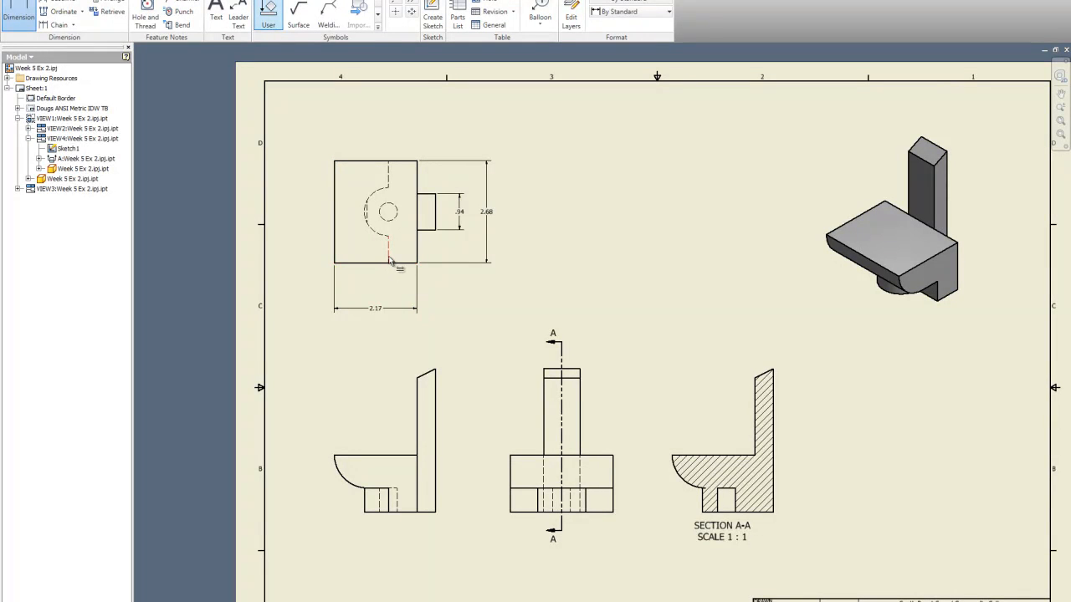
left_click(401, 263)
left_click(408, 289)
Step: Add a radius dimension to the curved lower edge of the front view, placed to the lower left of the arc
left_click(26, 12)
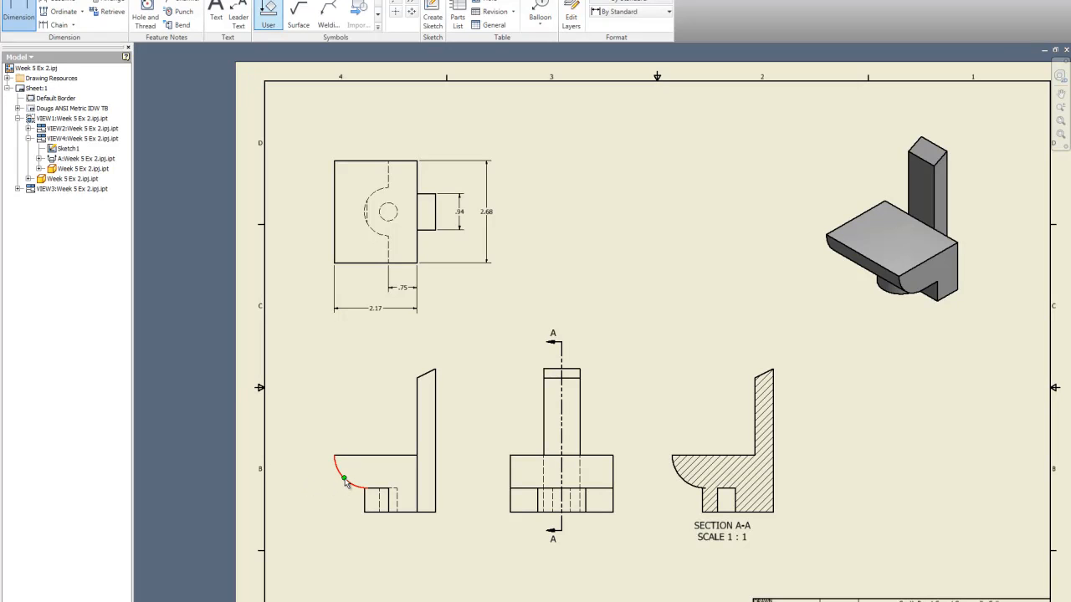
scroll(344, 479, "up", 6)
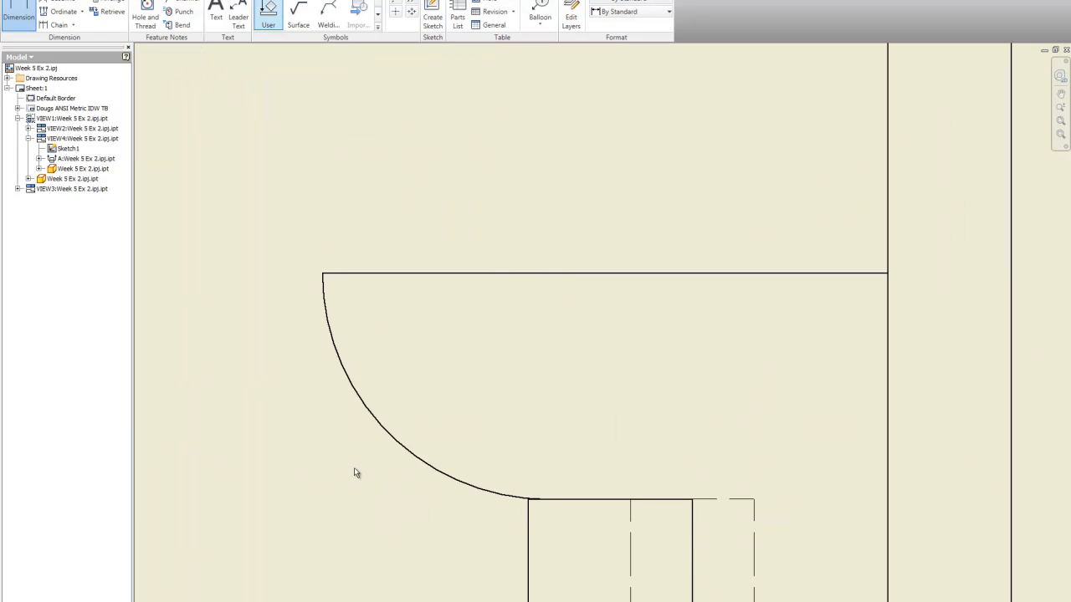
left_click(377, 427)
scroll(363, 435, "down", 5)
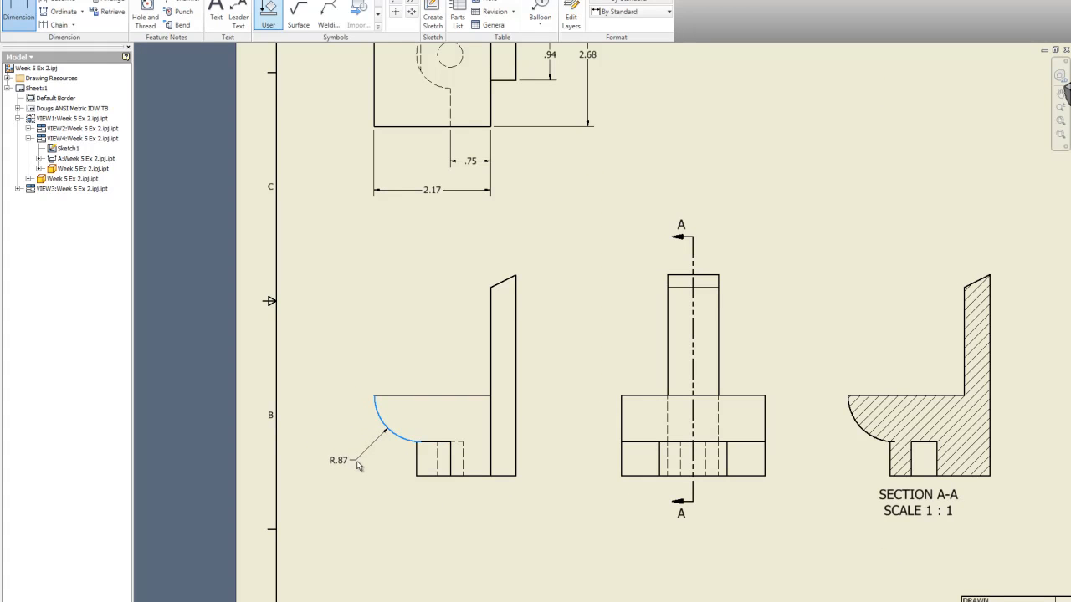
left_click(361, 466)
Step: Add a radius dimension to the hidden semicircular arc in the top view, placed above the view's upper-left corner
scroll(346, 346, "down", 3)
scroll(356, 266, "up", 4)
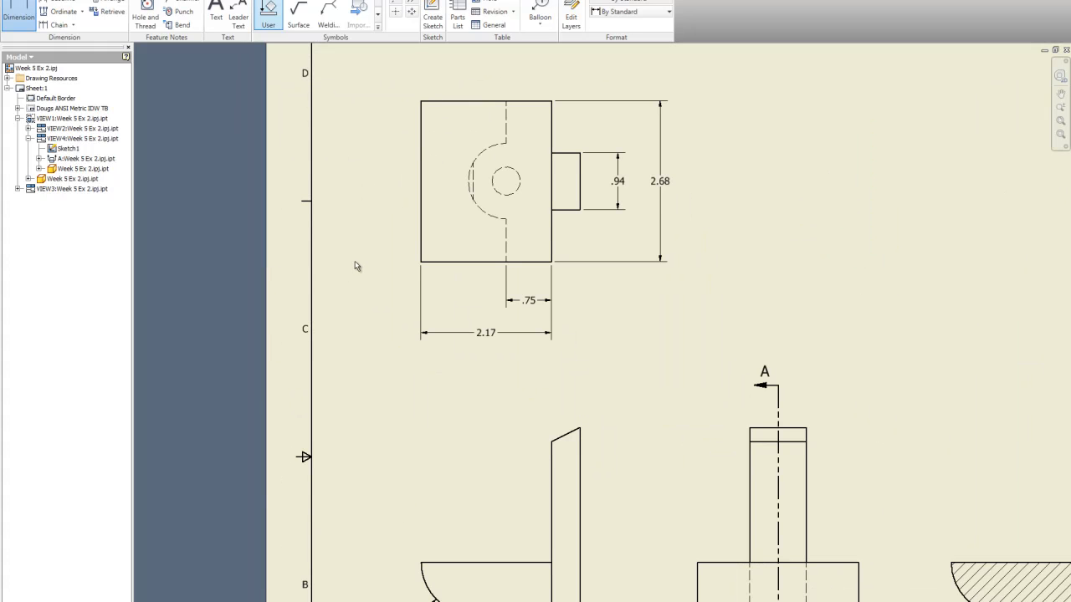
left_click(477, 211)
left_click(429, 67)
scroll(475, 152, "down", 3)
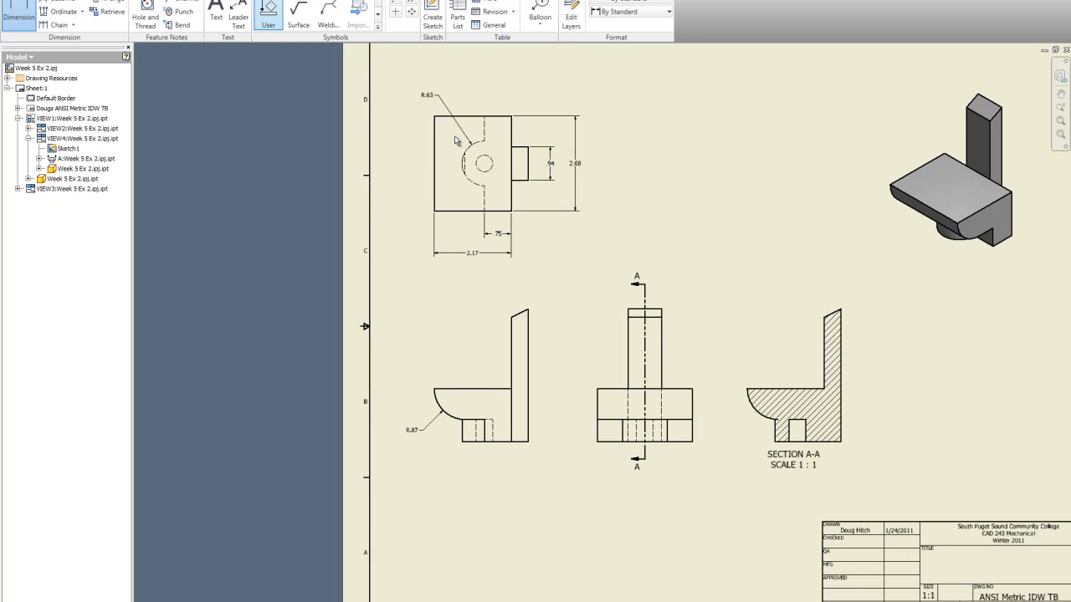
Step: Examine the dimensioned top view, the section view's lower recess and the whole sheet for features that still need dimensions or views
scroll(524, 302, "down", 3)
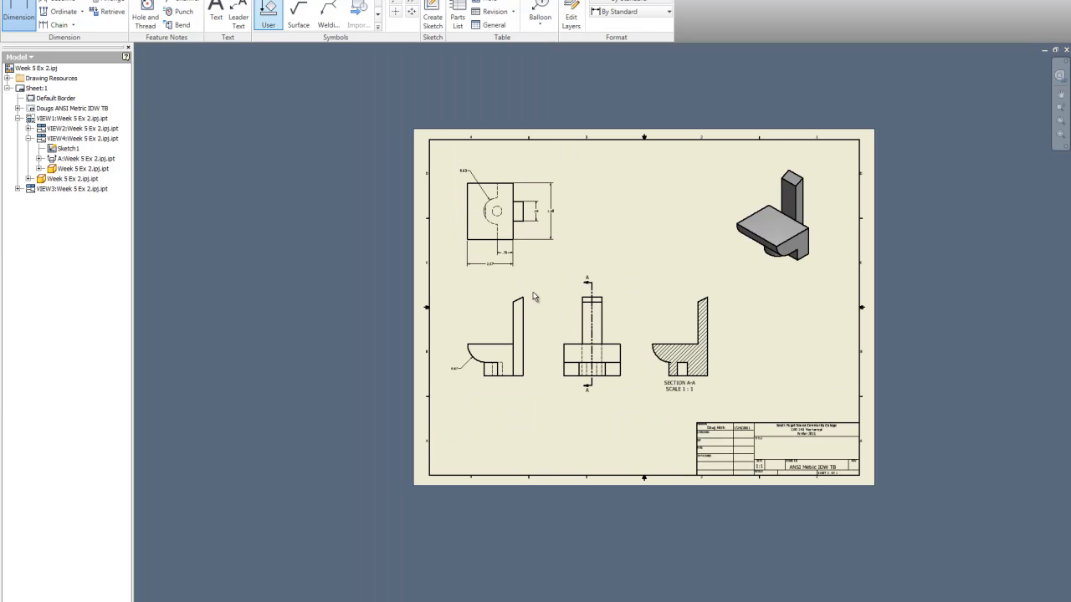
scroll(501, 234, "up", 3)
left_click(493, 247)
left_click(522, 247)
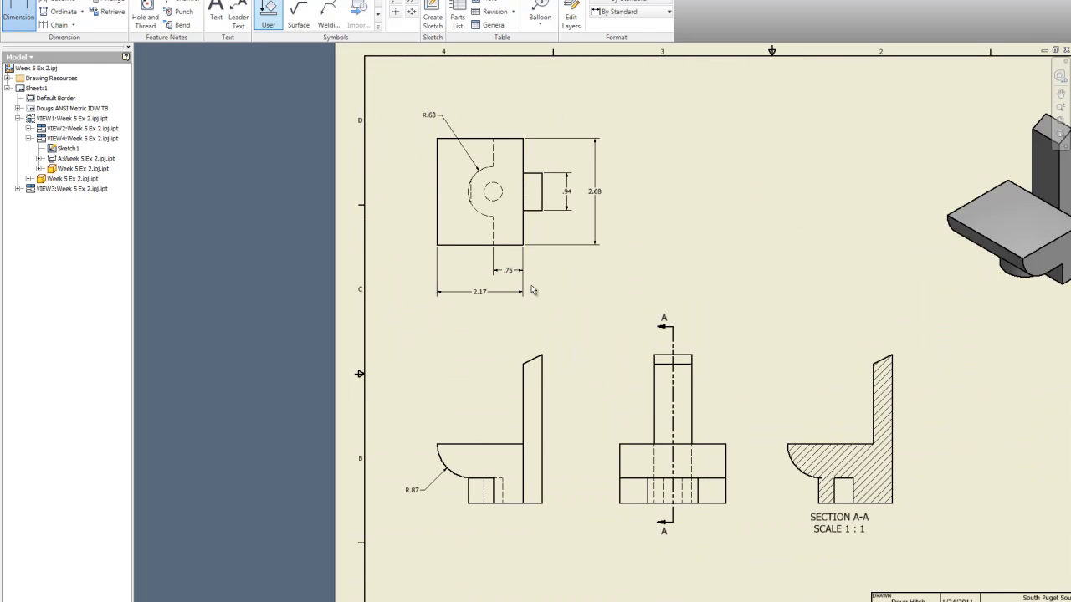
left_click(507, 276)
scroll(861, 534, "up", 3)
scroll(528, 324, "down", 5)
scroll(724, 431, "up", 4)
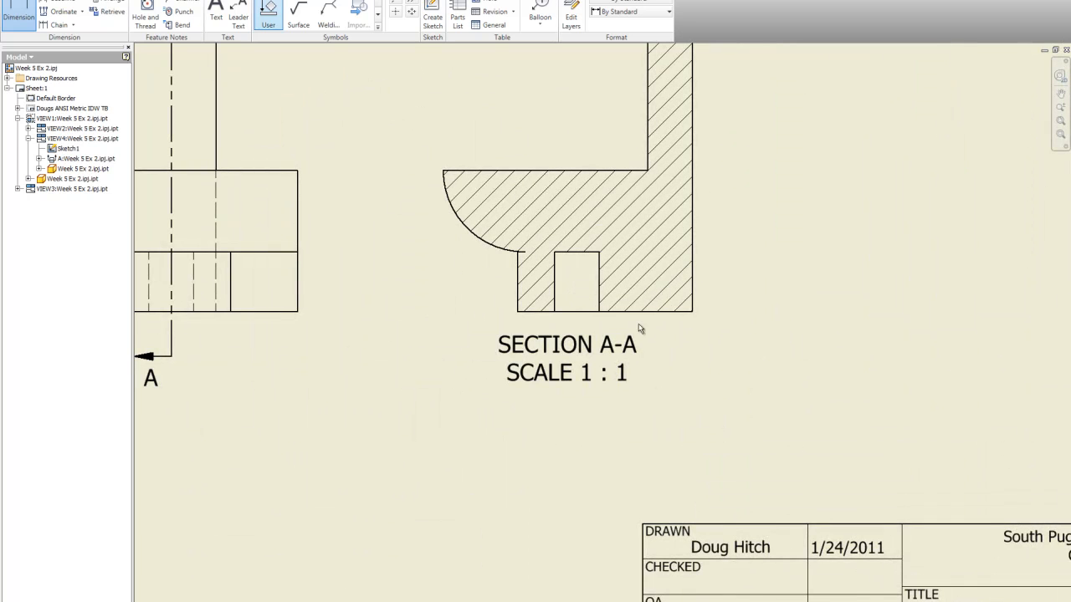
scroll(628, 335, "down", 5)
scroll(471, 179, "up", 5)
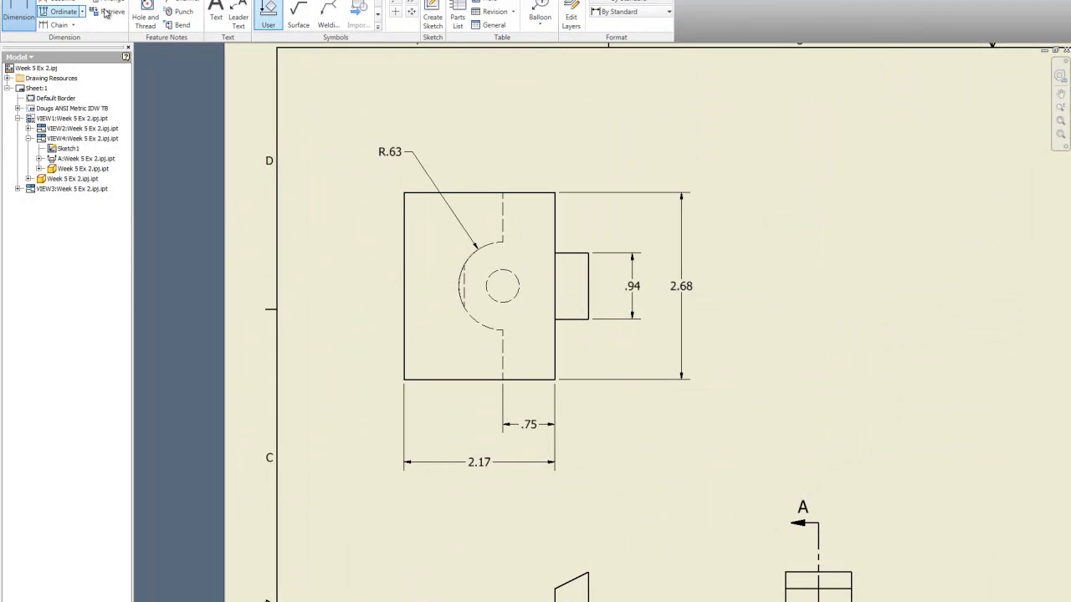
scroll(314, 50, "down", 5)
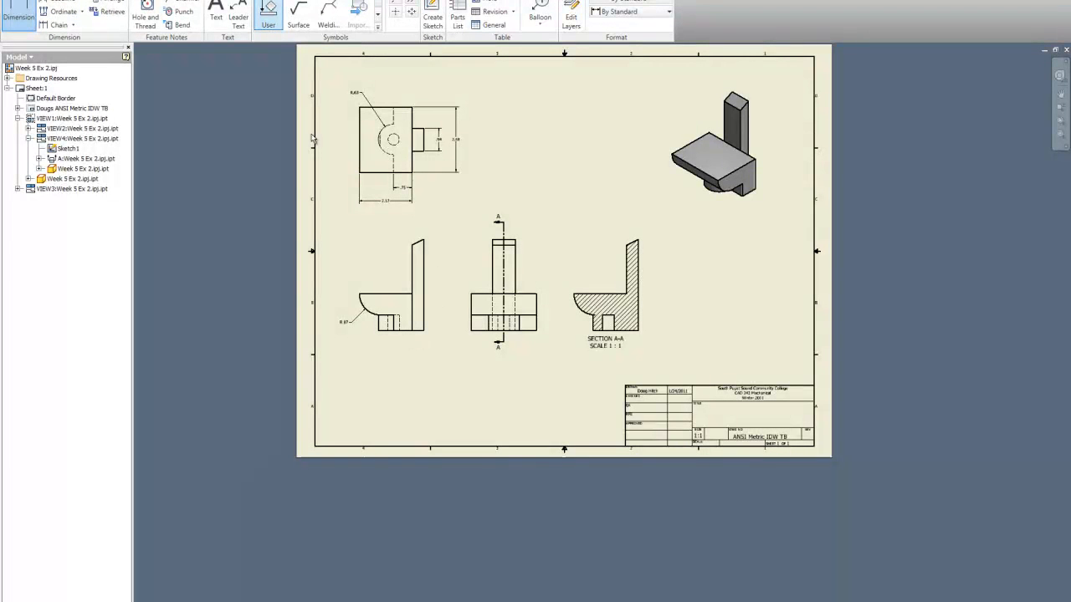
key("Escape")
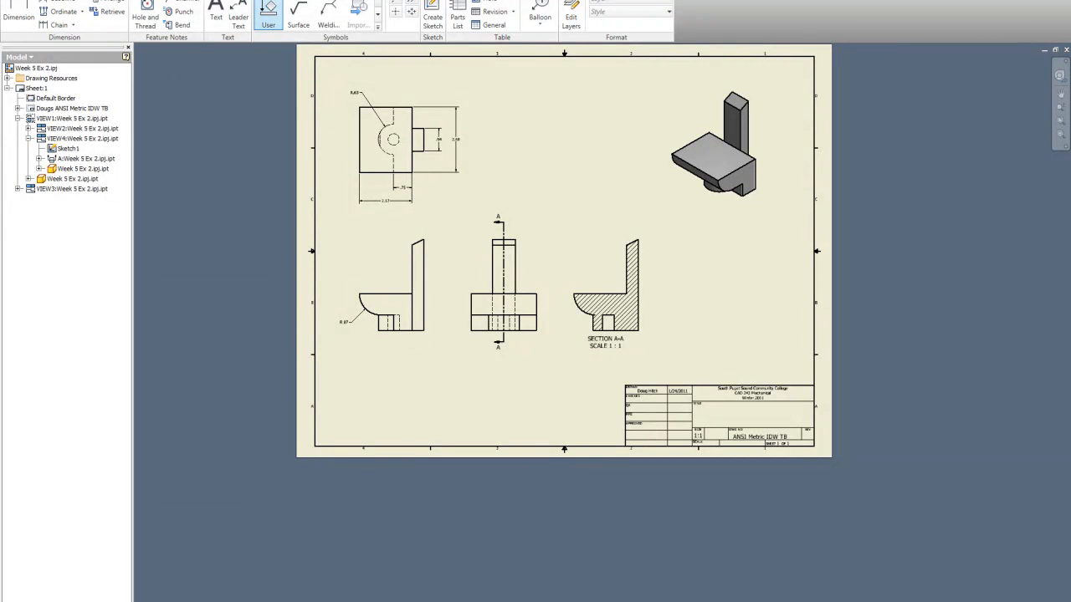
Step: Project a bottom view from the front view and place it directly below
left_click(48, 1)
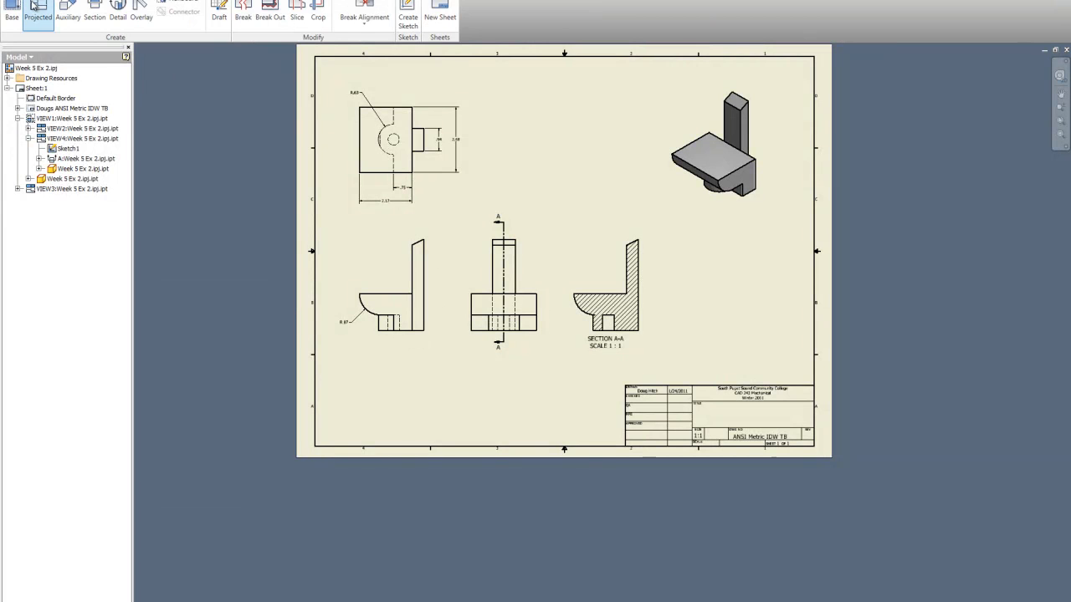
left_click(38, 8)
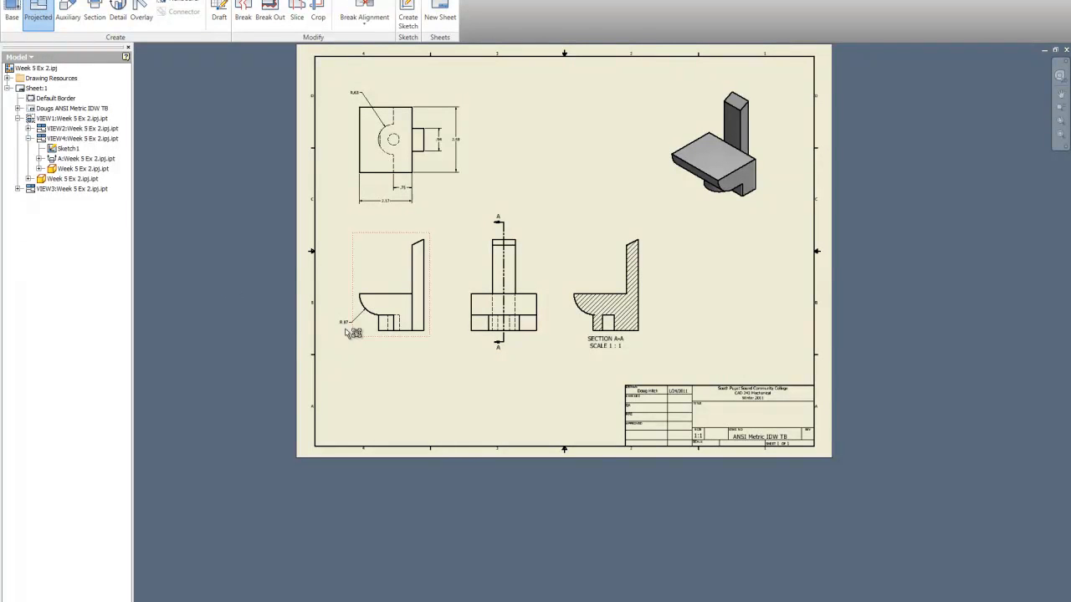
left_click(417, 336)
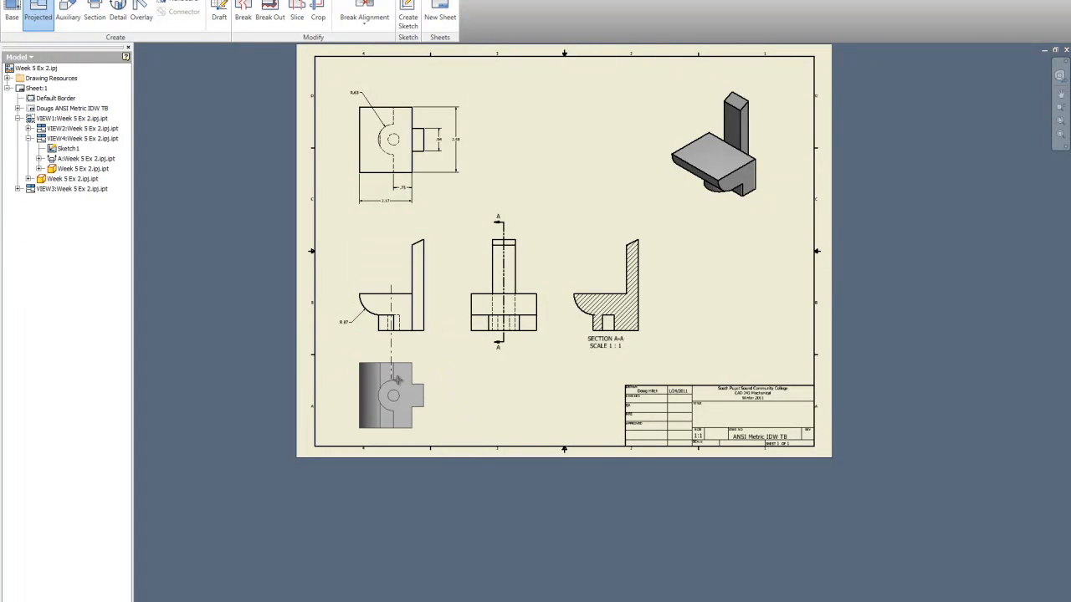
right_click(392, 378)
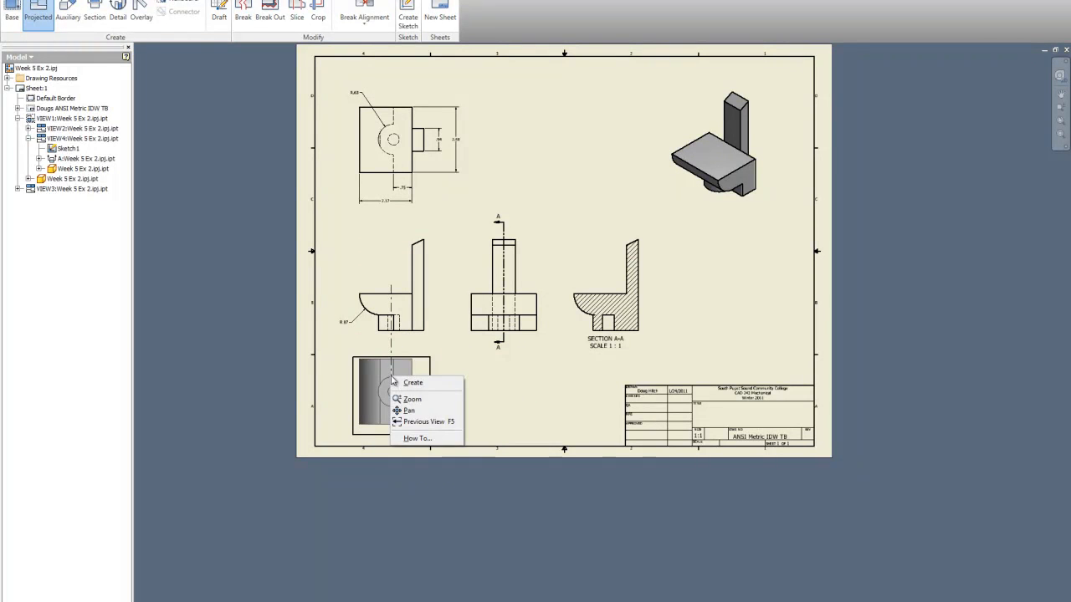
left_click(412, 384)
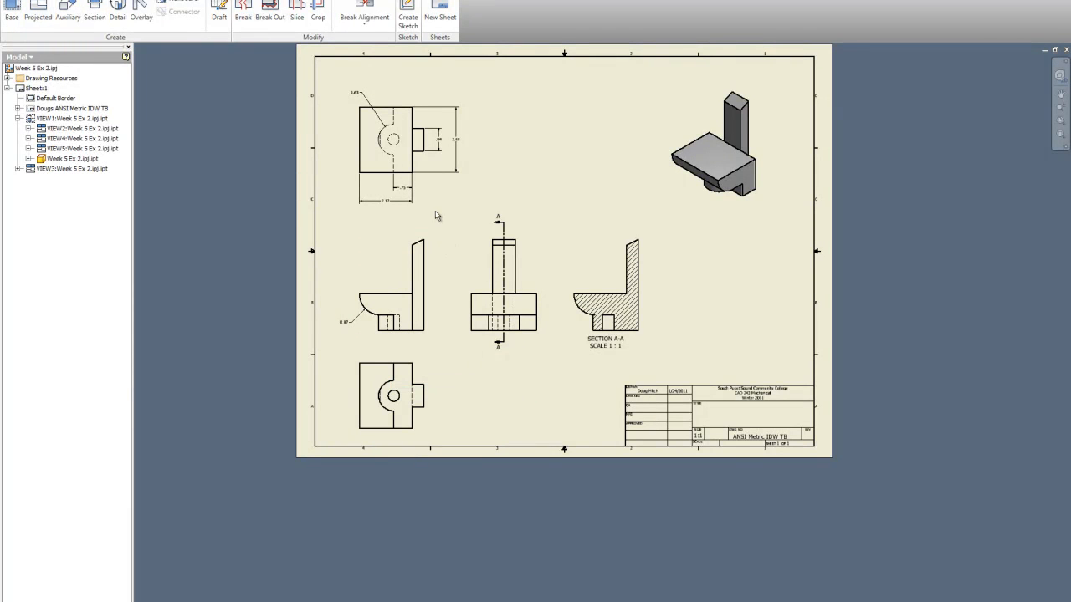
Step: Move the front view up toward the top view and raise the bottom view closer to it
scroll(454, 167, "down", 2)
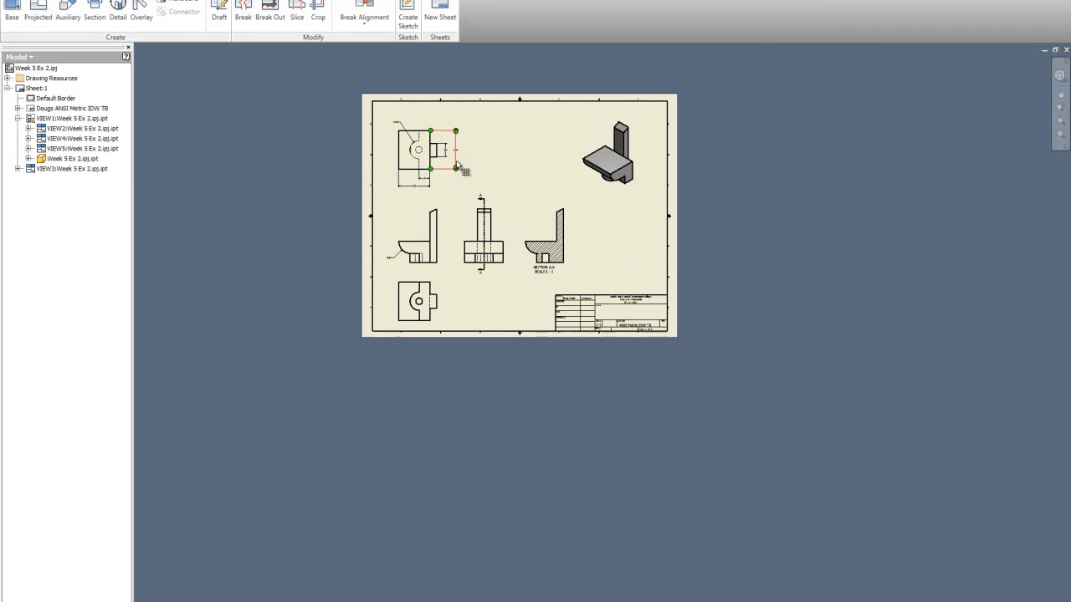
scroll(453, 201, "up", 4)
left_click_drag(441, 181, 440, 148)
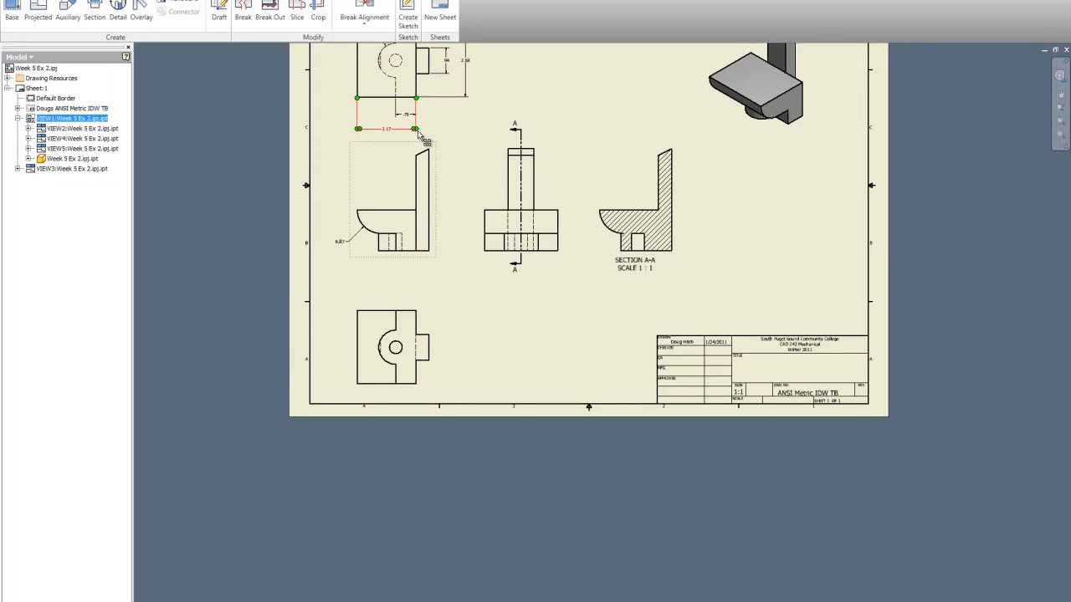
left_click_drag(440, 322, 441, 306)
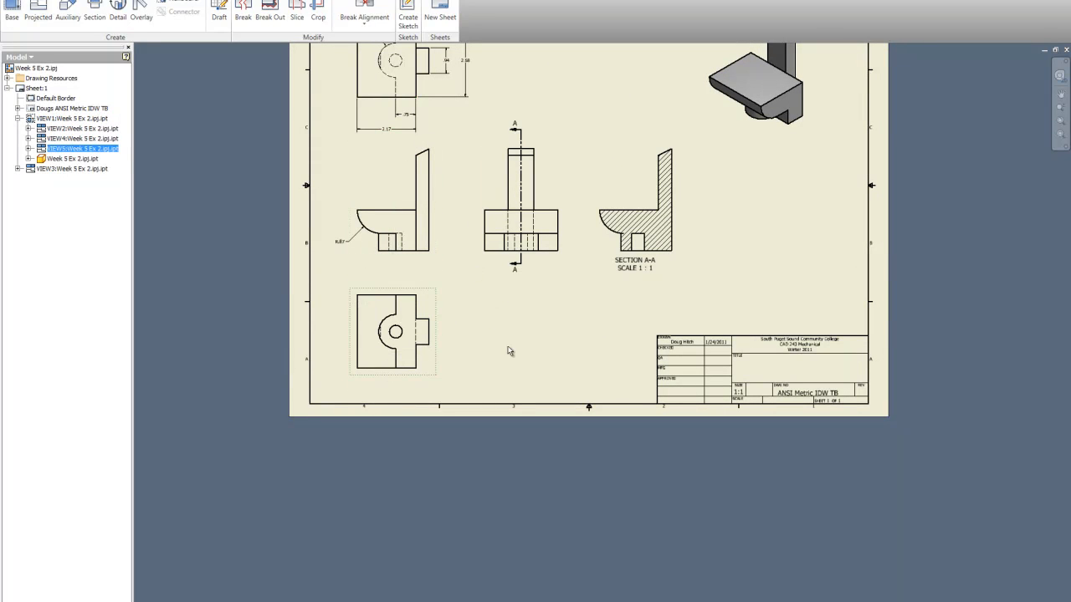
Step: Delete the radius dimension of the hidden semicircular arc from the top view
scroll(506, 342, "down", 3)
scroll(409, 176, "up", 6)
key("Escape")
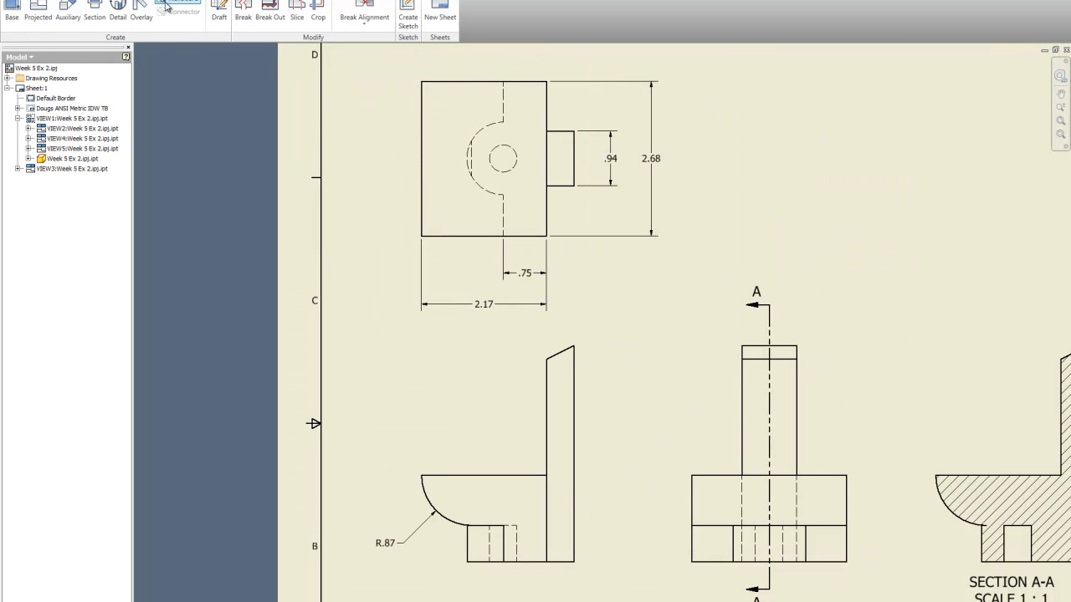
Step: Dimension the semicircular arc's radius and the hole's diameter in the bottom view, placing both outside its curved-end side
left_click(50, 1)
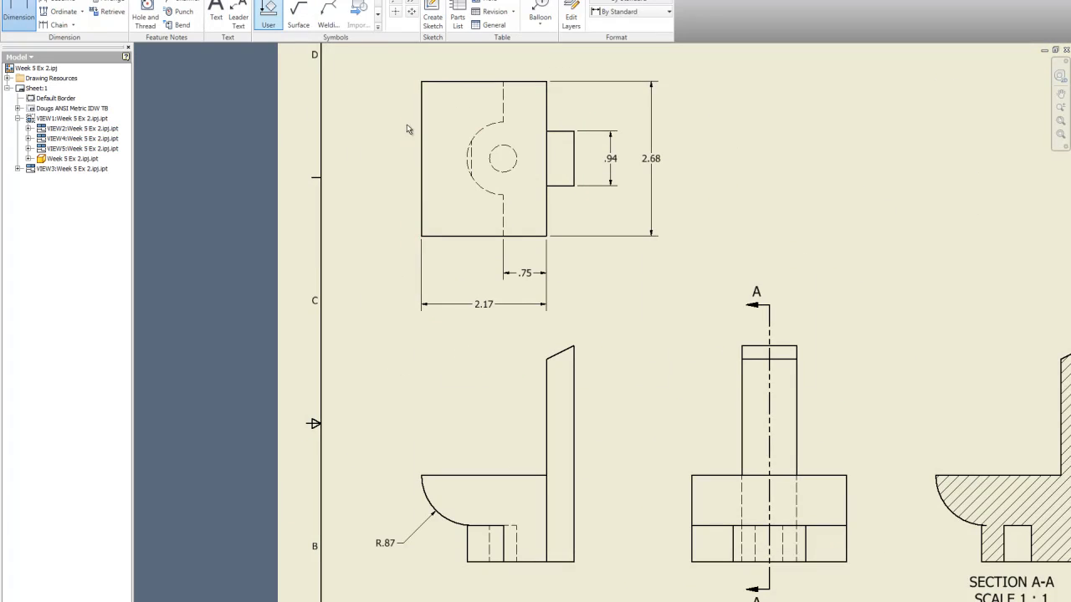
scroll(407, 124, "down", 5)
left_click(435, 347)
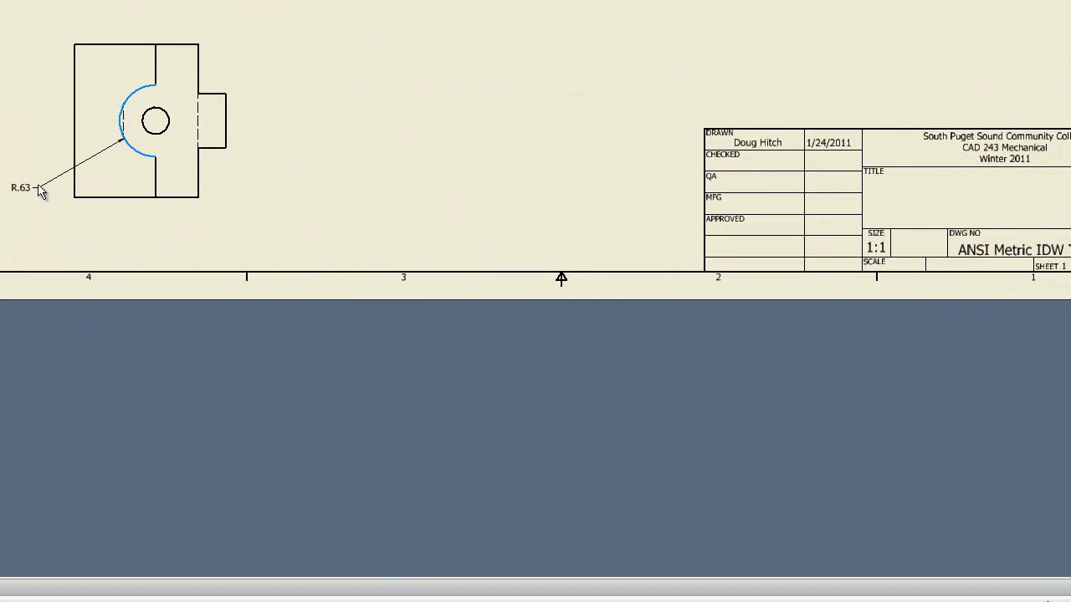
left_click(52, 191)
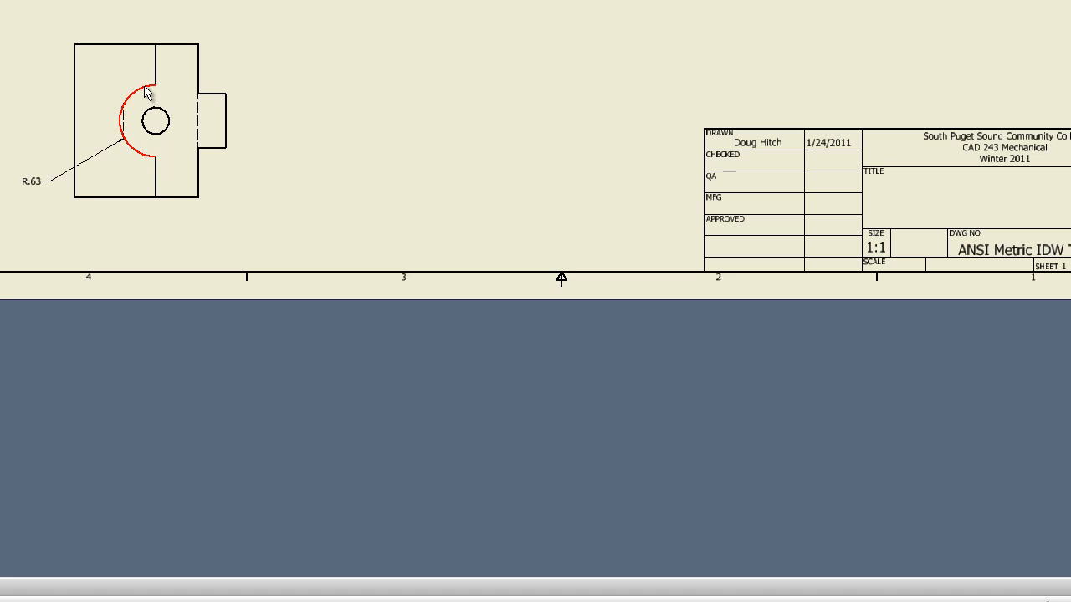
left_click(164, 125)
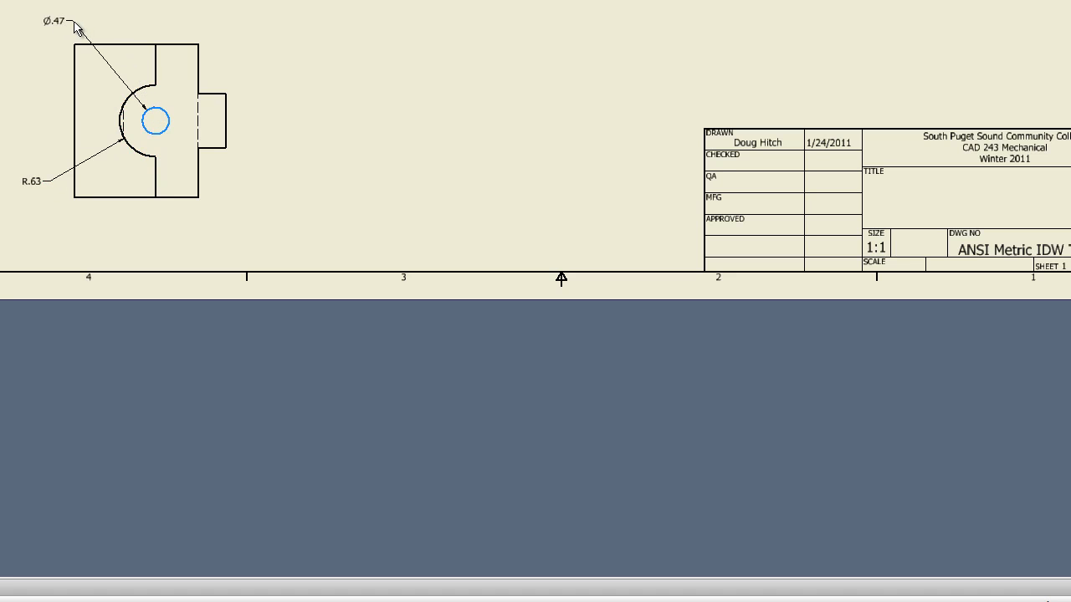
left_click(50, 60)
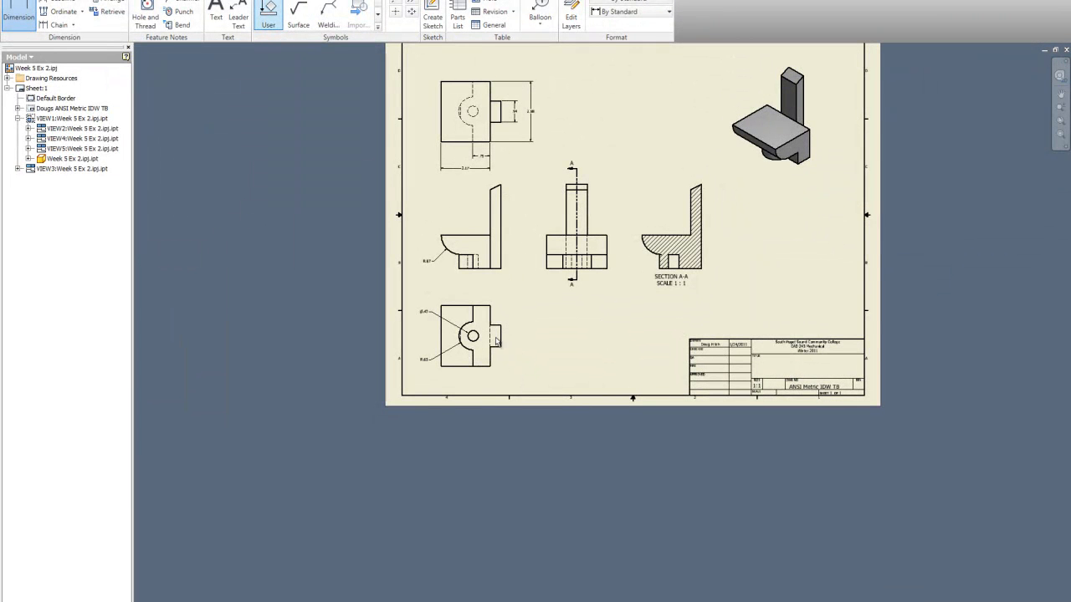
Step: Dimension how far the narrow upright projects from the base in the top view, placing the dimension just below it
scroll(499, 83, "up", 5)
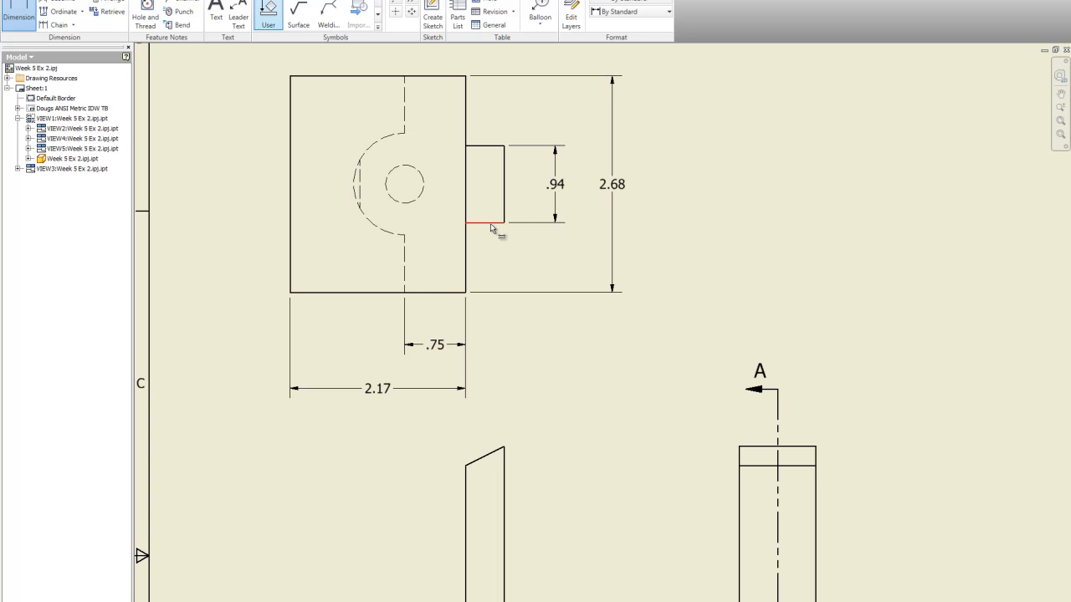
left_click(497, 223)
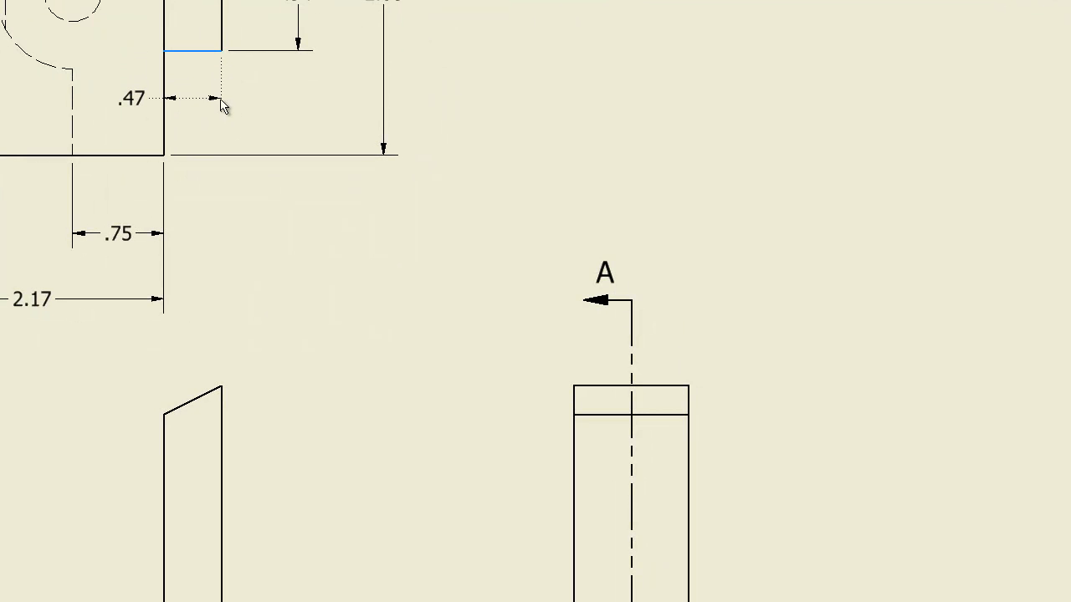
left_click(209, 104)
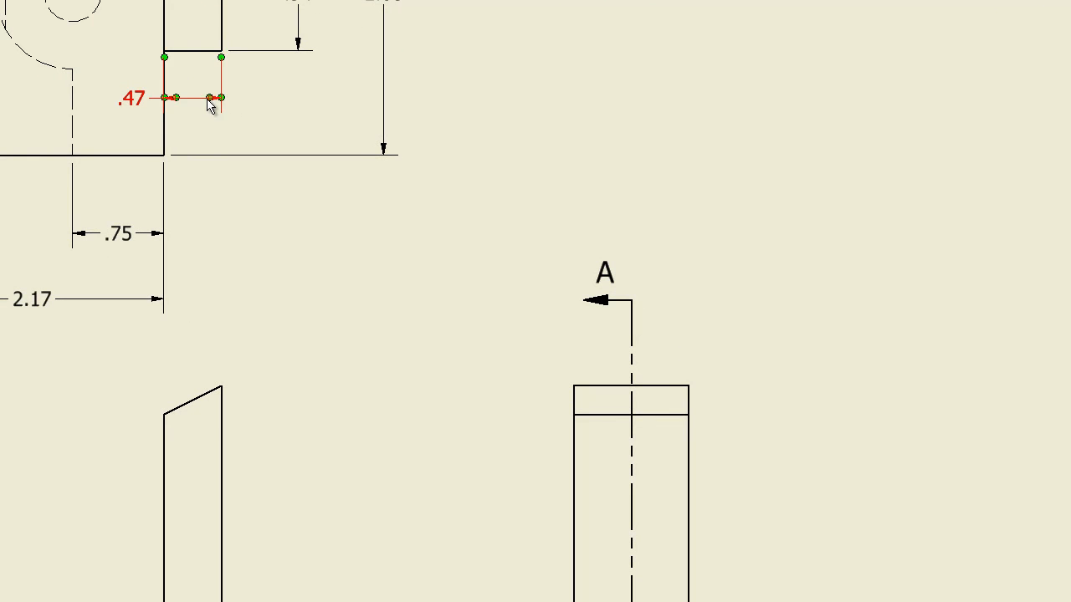
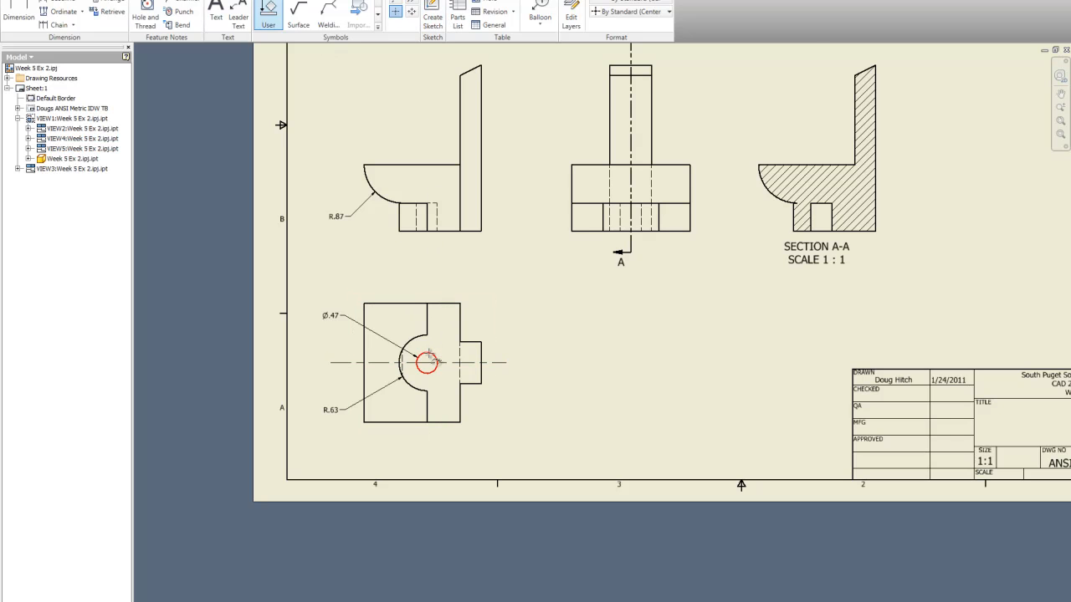
Step: Add center marks to the hole in the bottom and top views and a centerline midway between the hole's edges in section A-A
scroll(430, 352, "down", 5)
scroll(446, 203, "up", 6)
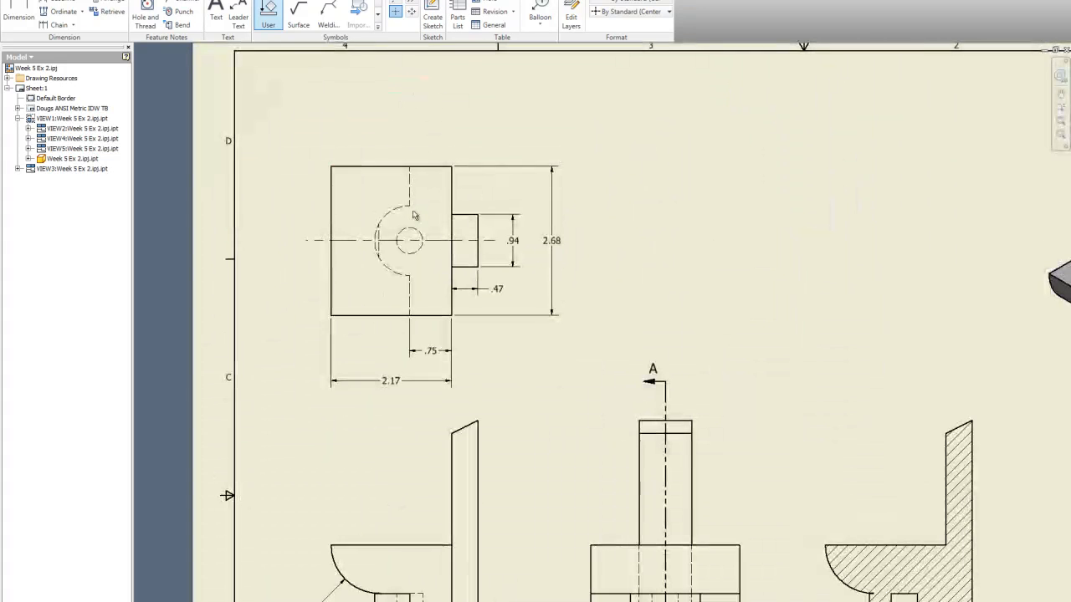
scroll(443, 142, "down", 3)
scroll(443, 142, "down", 3)
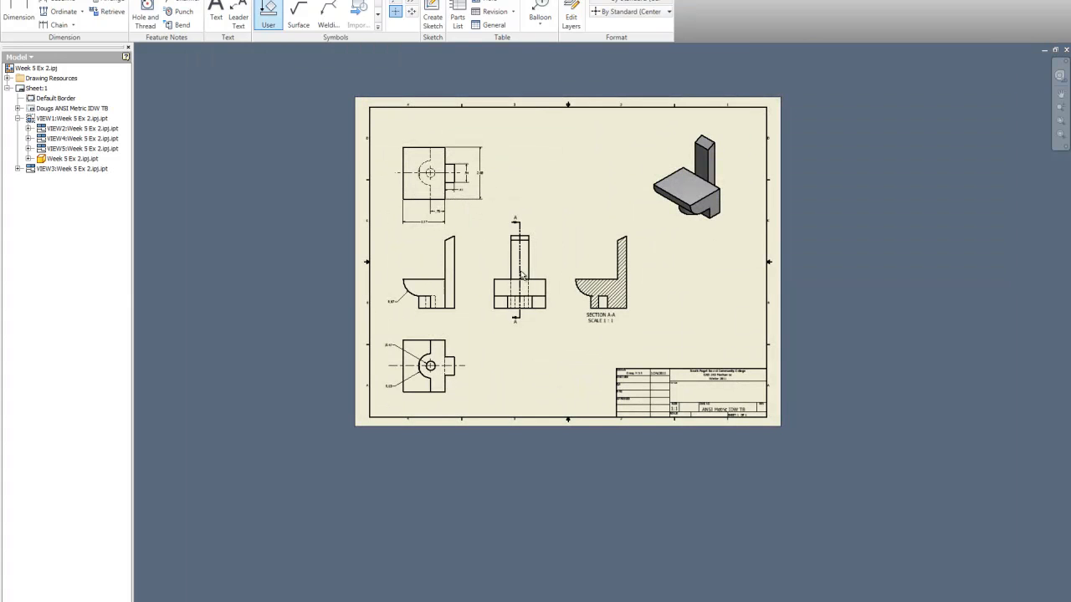
scroll(629, 305, "up", 5)
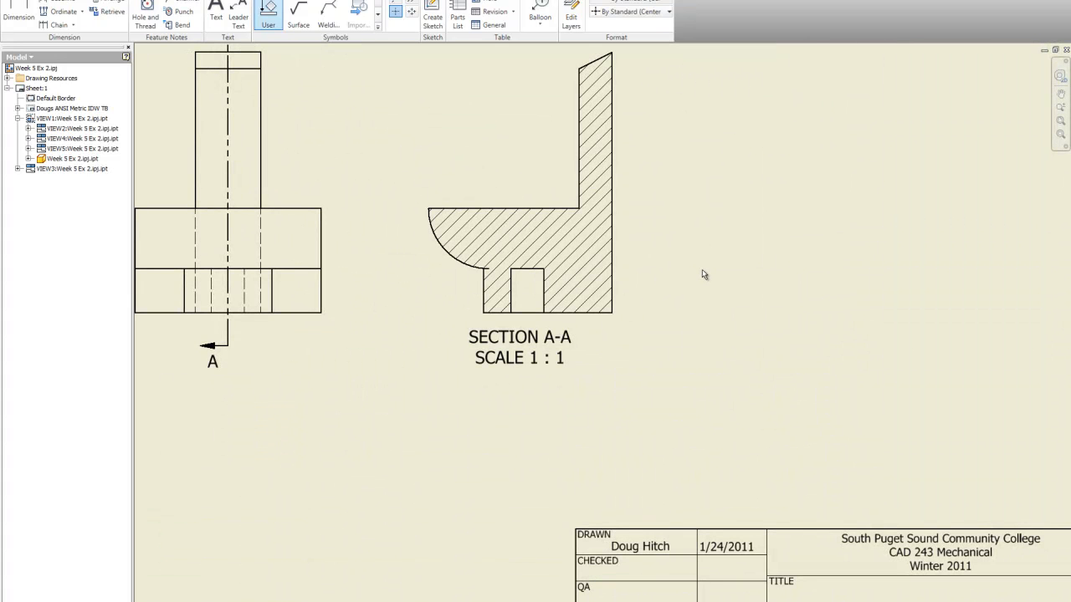
left_click(511, 292)
left_click(543, 290)
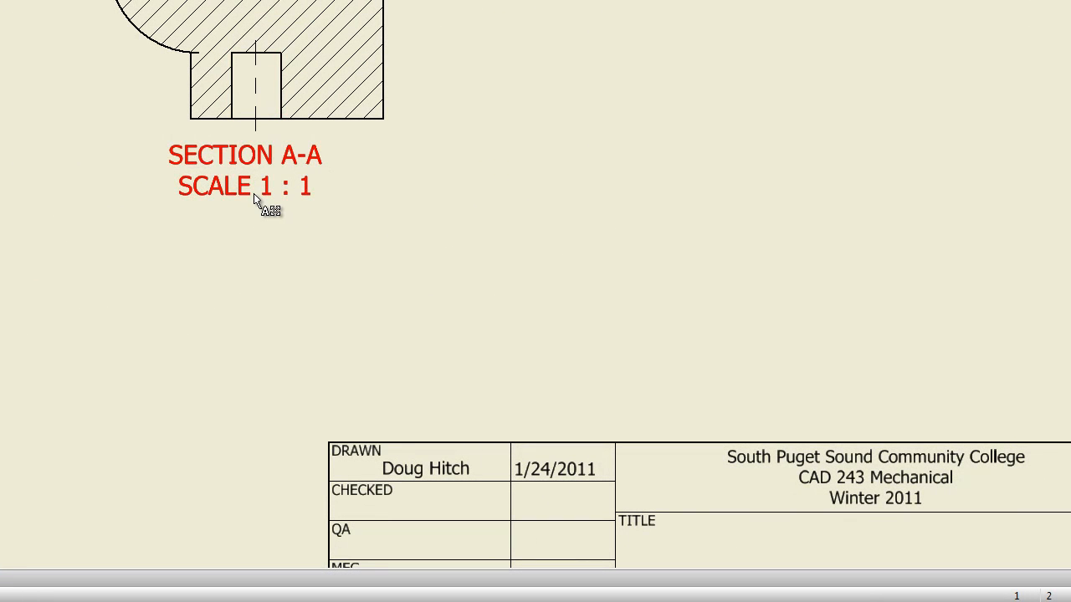
Step: Move the section A-A label further down below its view
left_click_drag(254, 195, 255, 273)
left_click(257, 131)
scroll(410, 134, "down", 2)
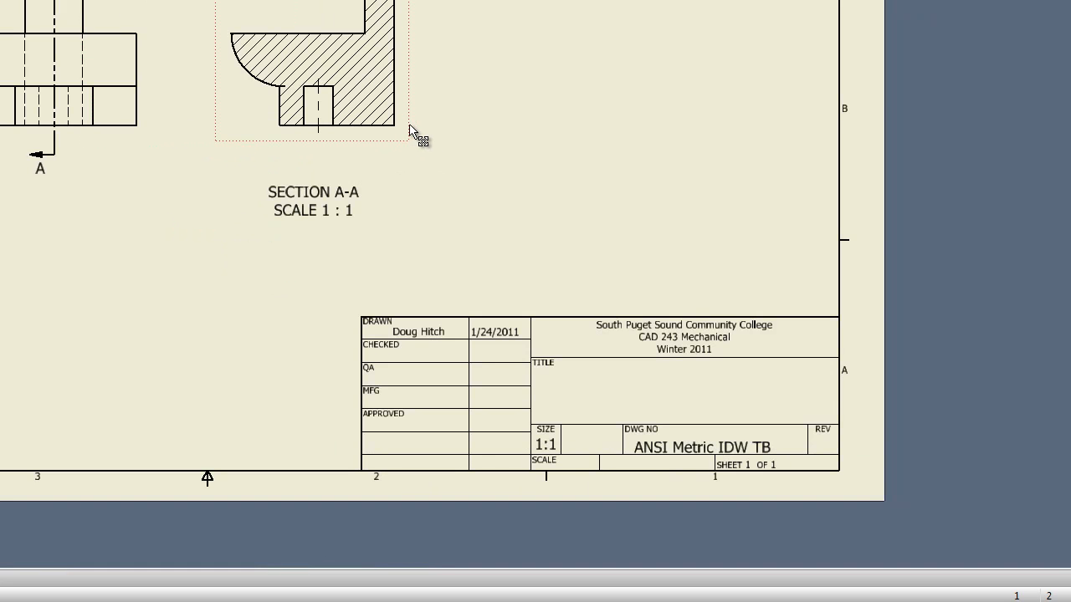
scroll(412, 127, "down", 3)
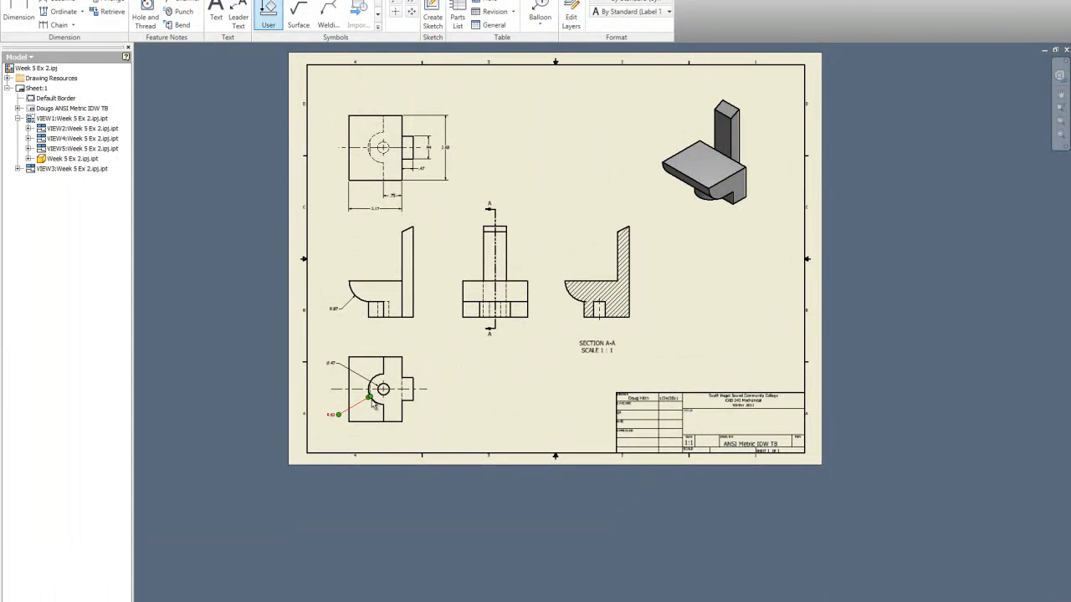
scroll(375, 394, "up", 3)
left_click(400, 375)
left_click(509, 310)
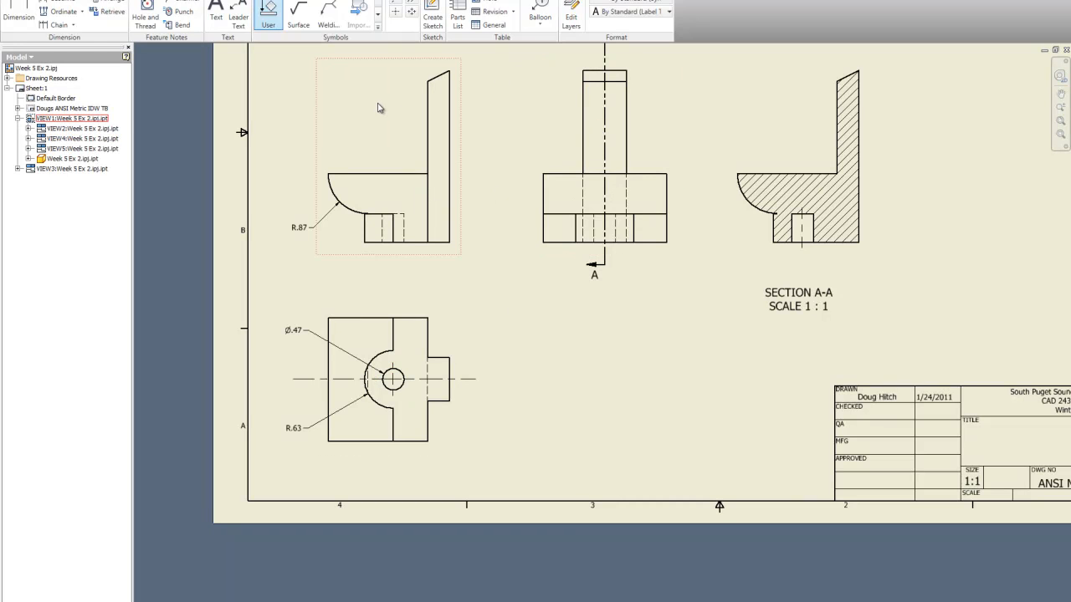
Step: Dimension the height of the lower boss in section A-A, placing the dimension beside the curved side
key("d")
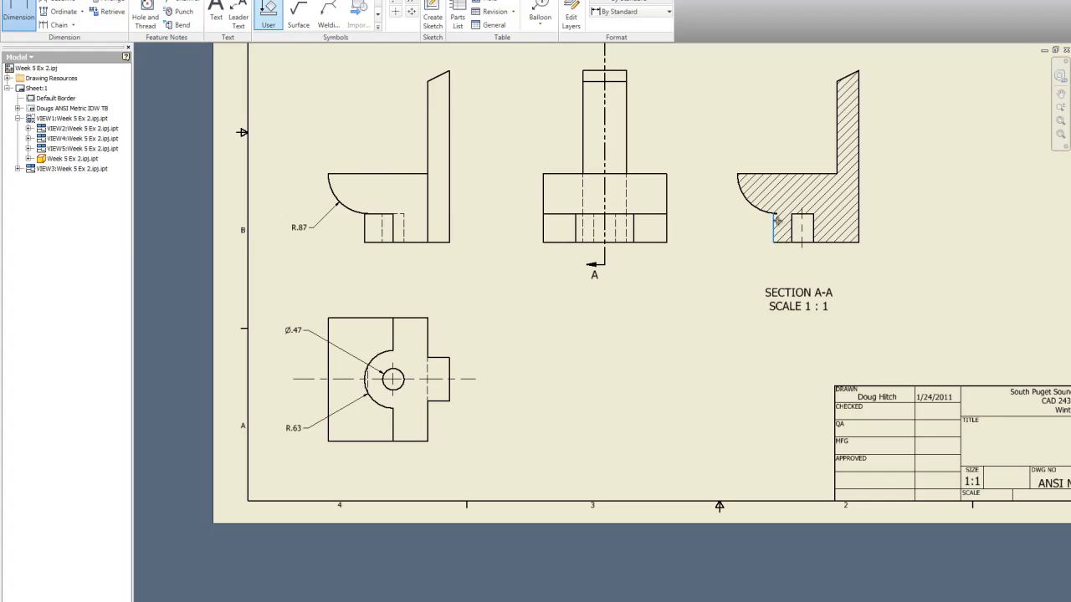
scroll(773, 229, "up", 8)
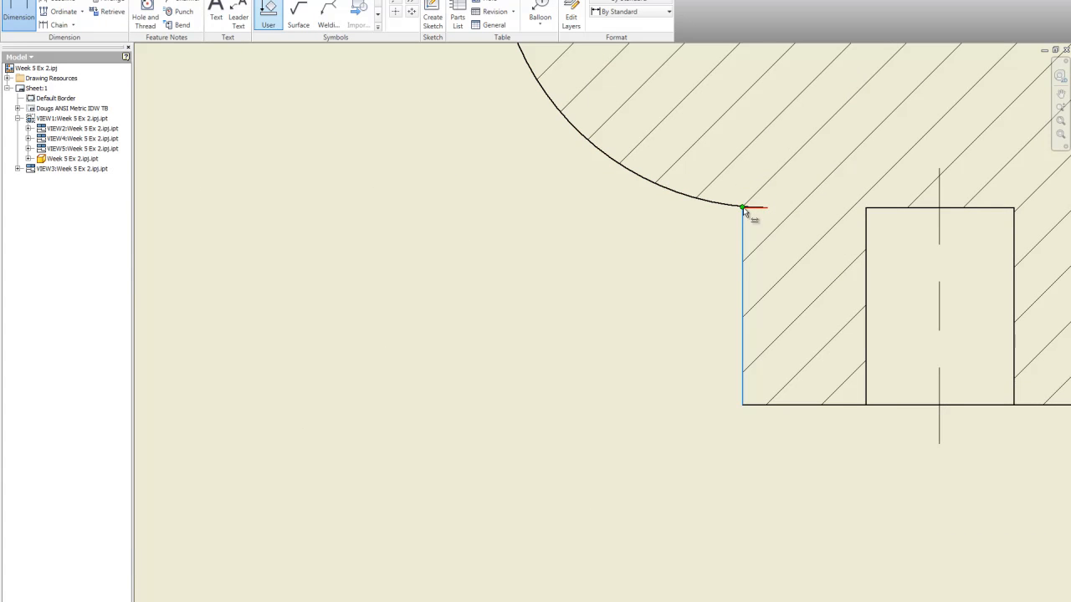
left_click(744, 210)
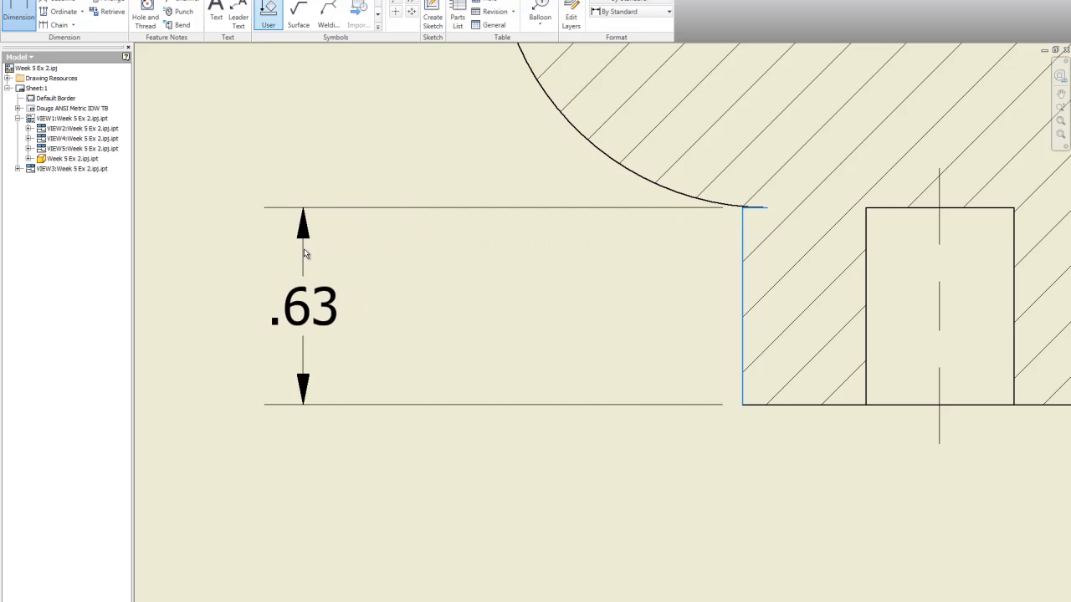
left_click(304, 249)
scroll(339, 244, "down", 4)
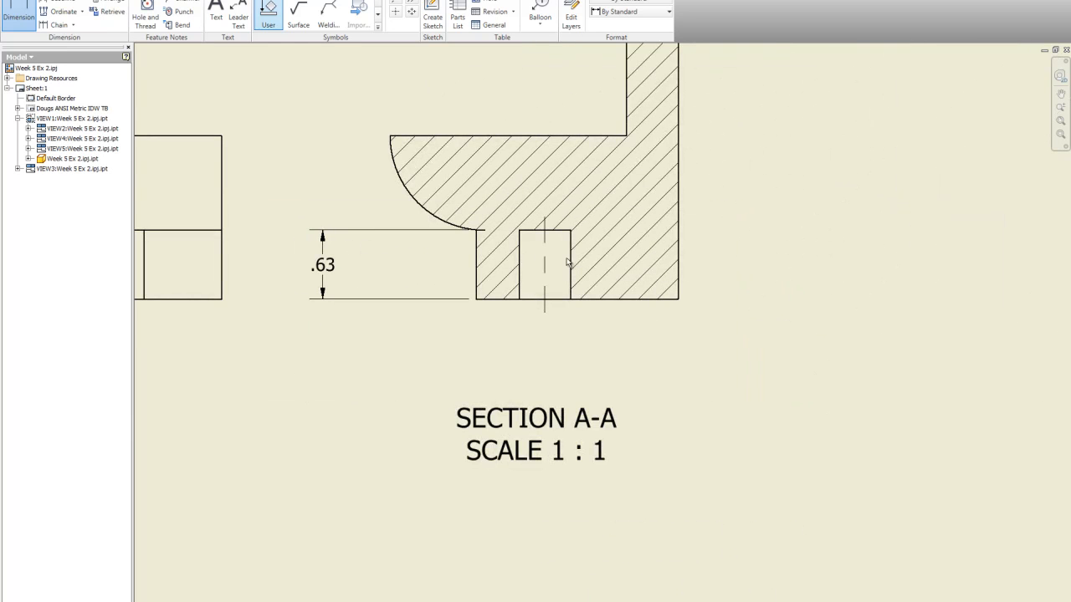
Step: Dimension the lower block's horizontal width up to the upright in the front view, placing it below the view
scroll(605, 260, "up", 5)
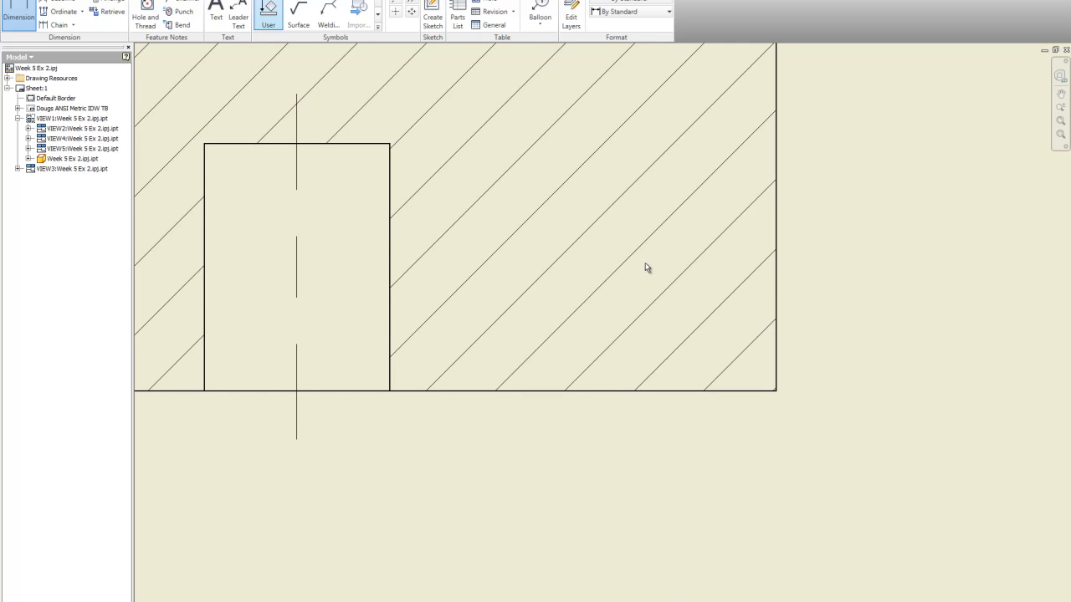
scroll(666, 268, "down", 6)
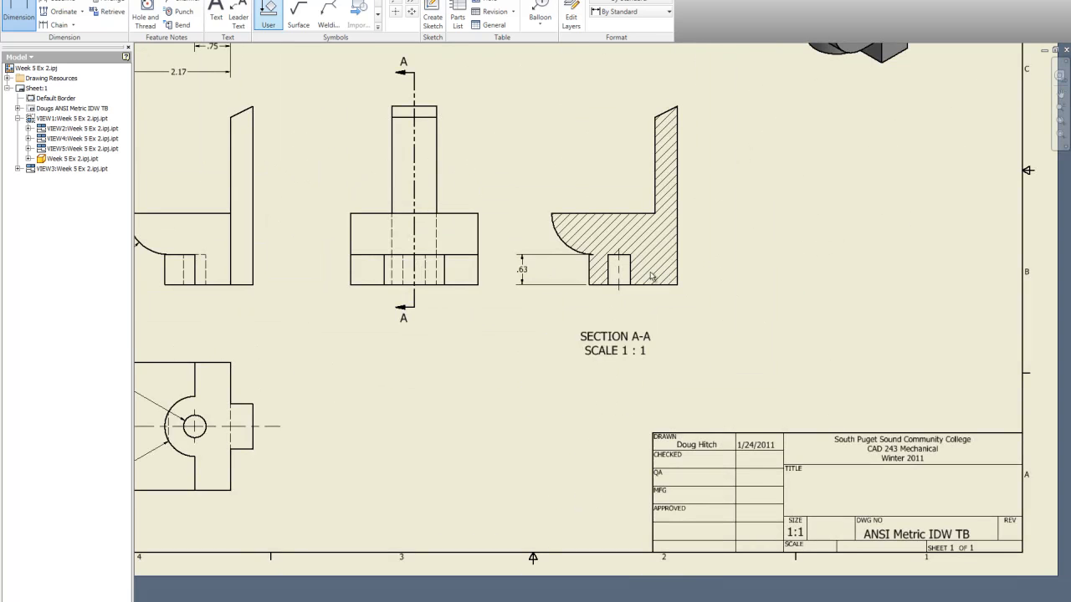
scroll(540, 285, "up", 2)
scroll(541, 285, "down", 4)
scroll(377, 287, "up", 5)
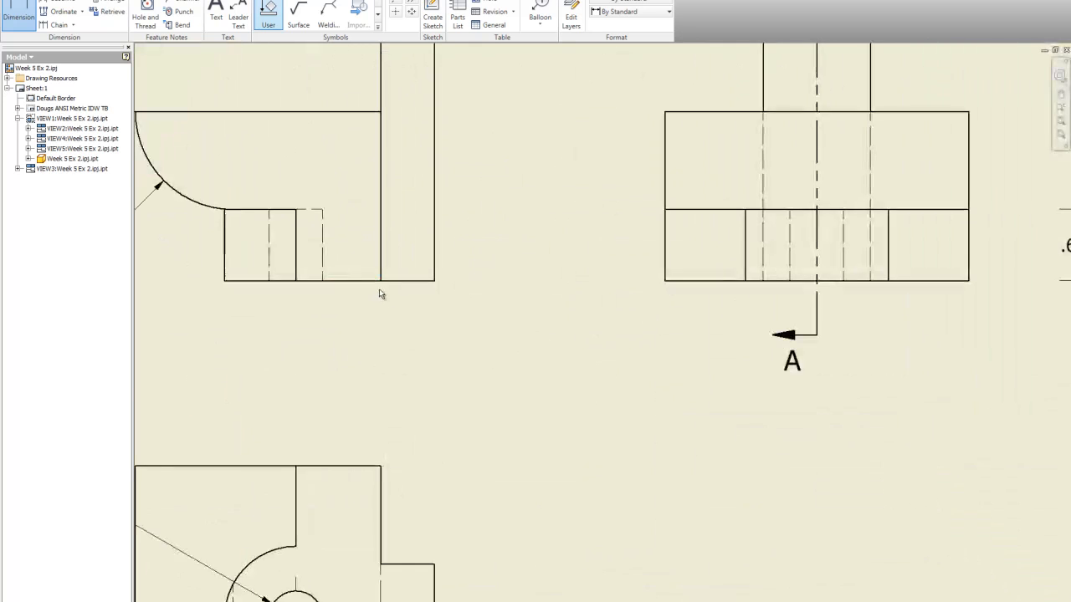
left_click(297, 281)
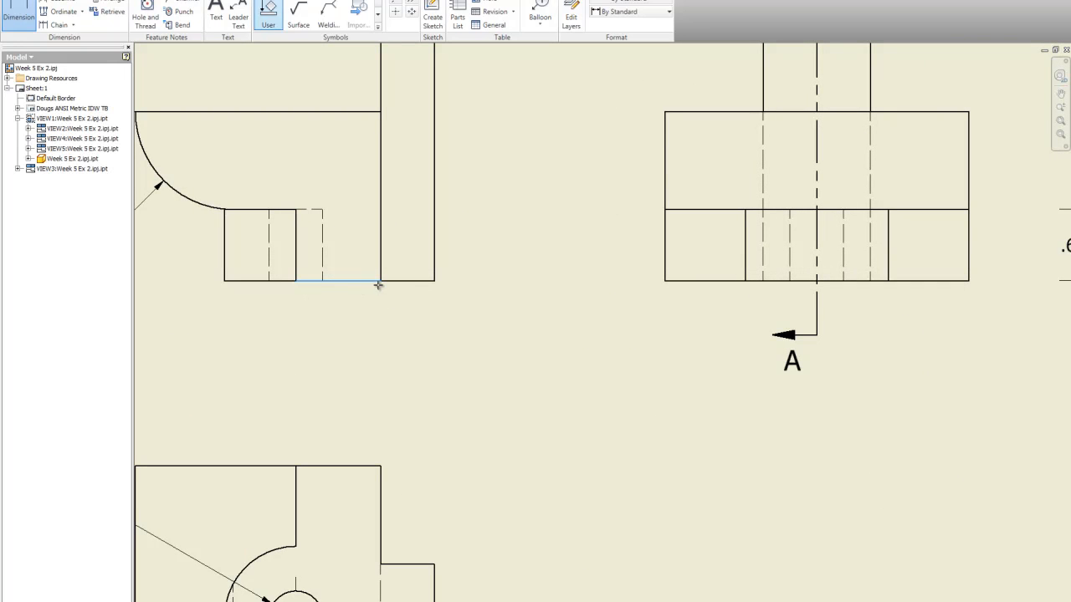
left_click(381, 281)
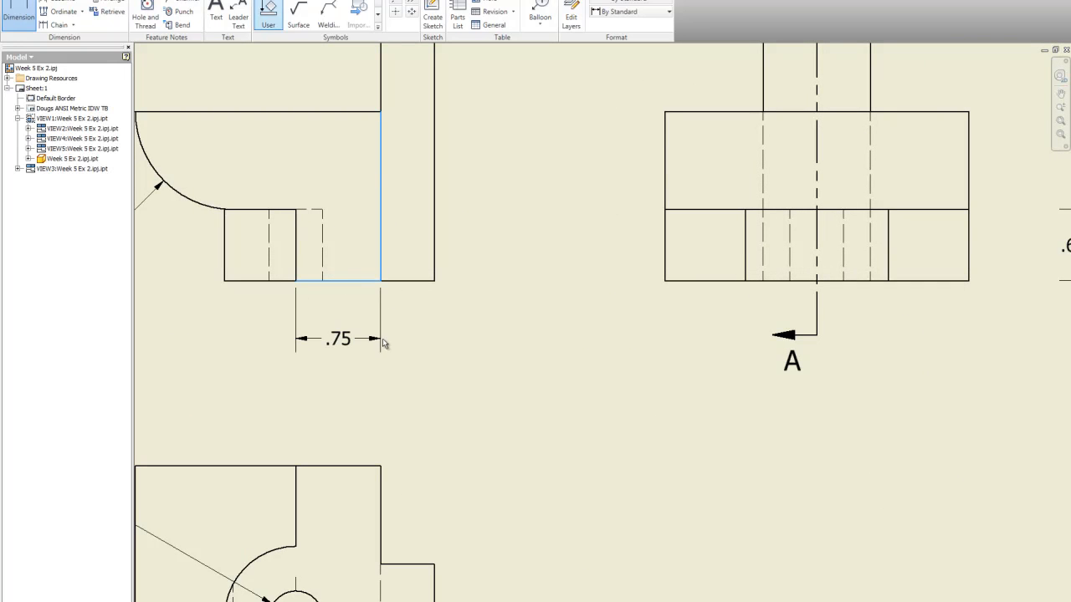
left_click(378, 358)
scroll(410, 357, "up", 5)
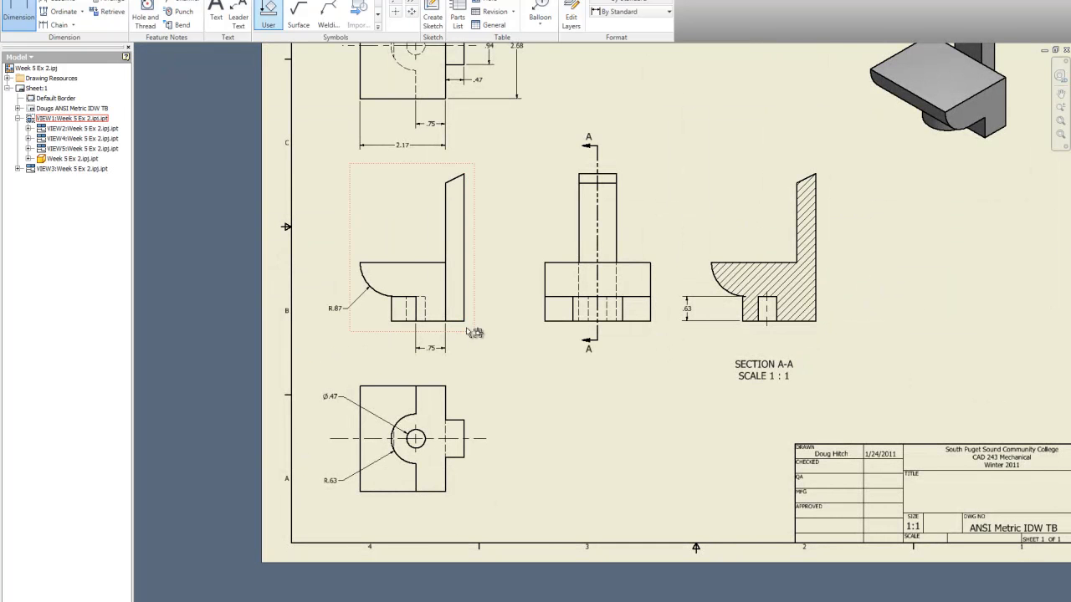
Step: Delete the horizontal block-width dimension below the front view
key("Escape")
left_click(418, 352)
key("Delete")
scroll(410, 355, "up", 3)
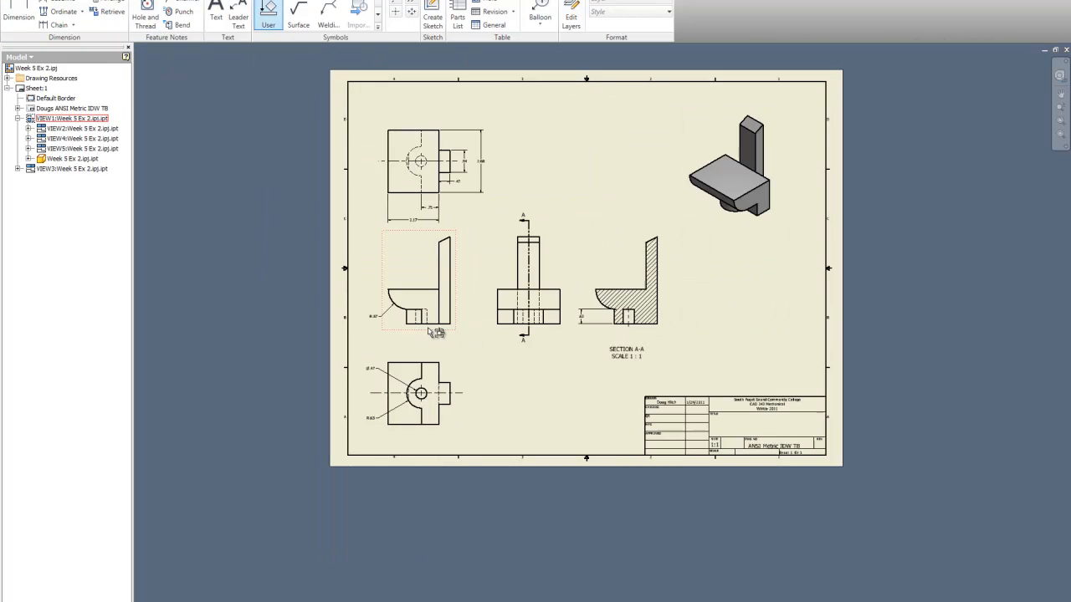
Step: Delete the two horizontal dimensions below the top view and dimension the lower block's width and upright's thickness below the front view
scroll(410, 224, "down", 4)
left_click(410, 224)
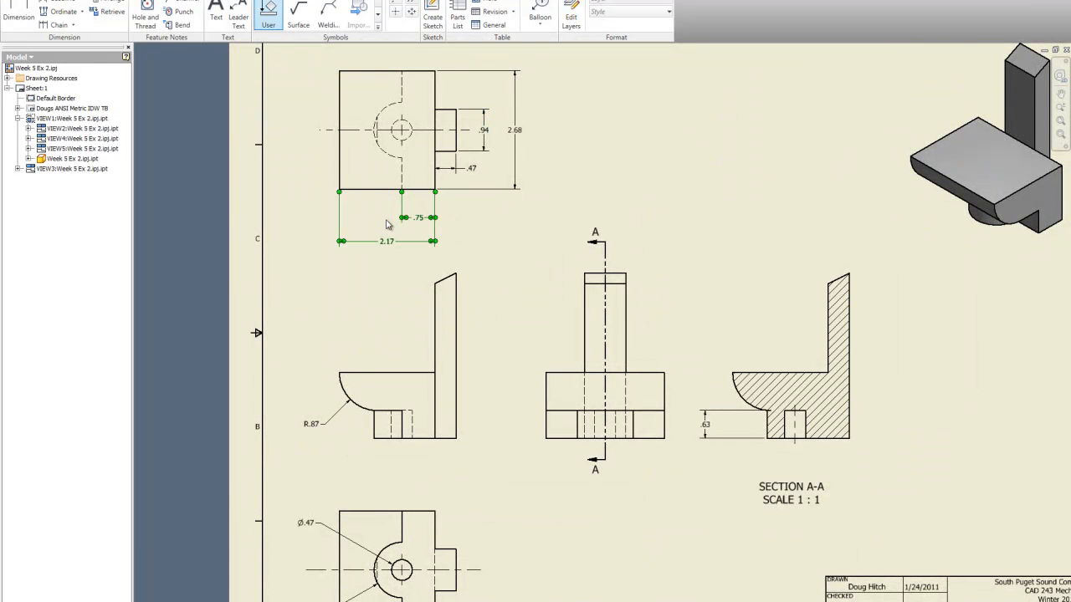
key("Delete")
key("d")
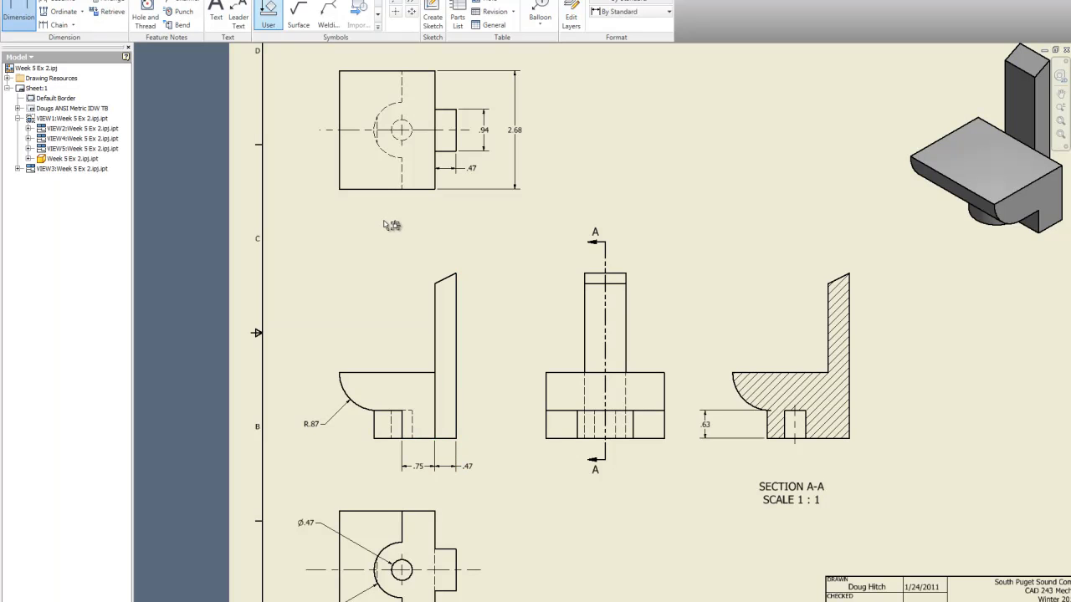
key("Escape")
Step: Dimension the vertical height of the upright's slanted top edge in the front view, placing it beside the upright
scroll(384, 221, "up", 3)
scroll(384, 221, "down", 6)
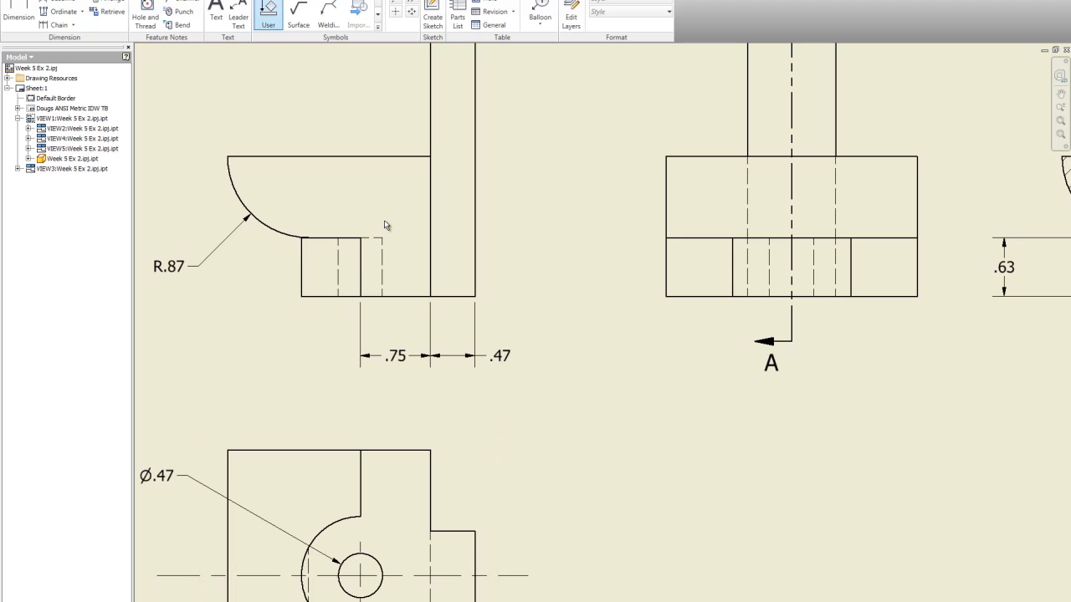
scroll(385, 225, "up", 2)
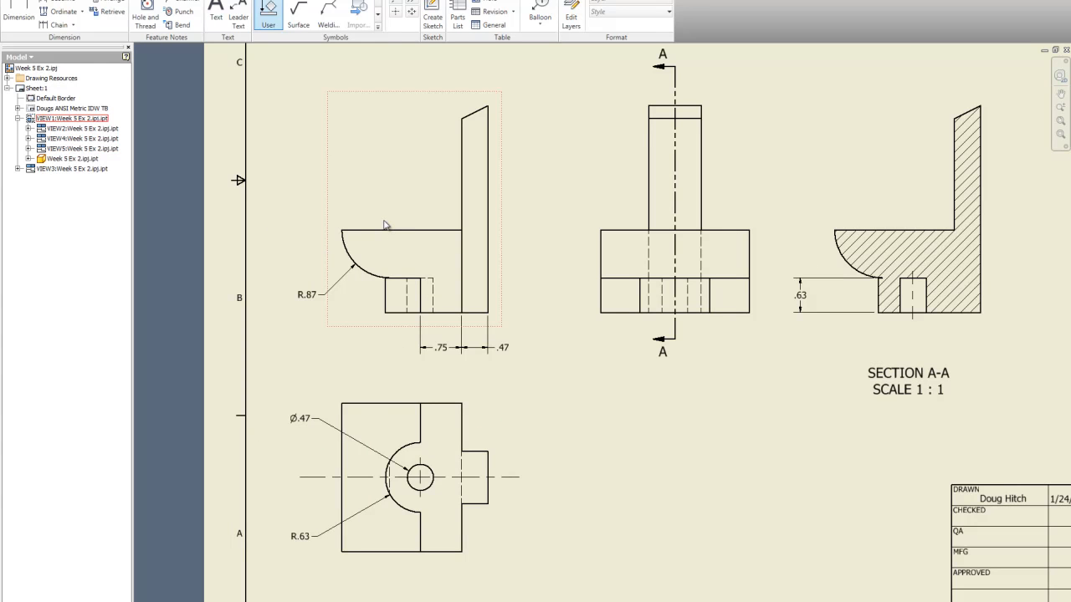
scroll(385, 225, "up", 2)
scroll(386, 225, "down", 4)
key("d")
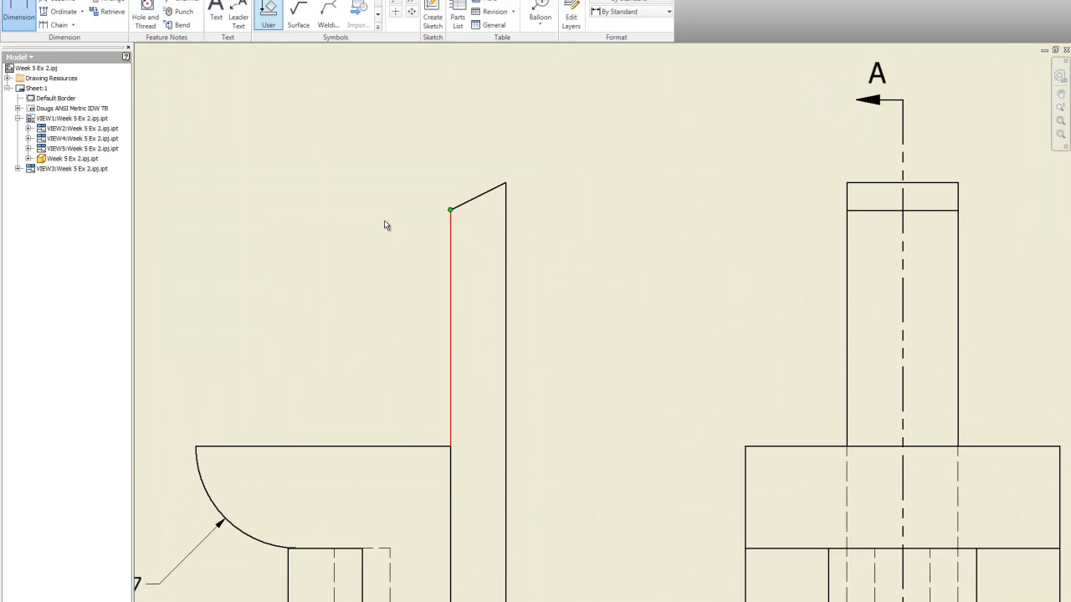
left_click(385, 224)
left_click(505, 183)
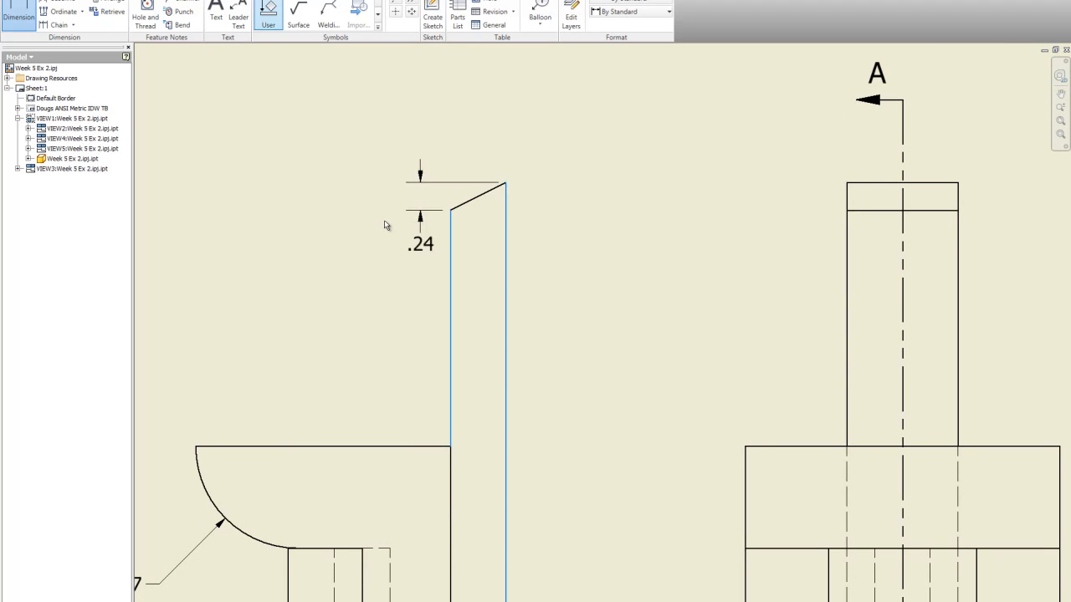
left_click(384, 220)
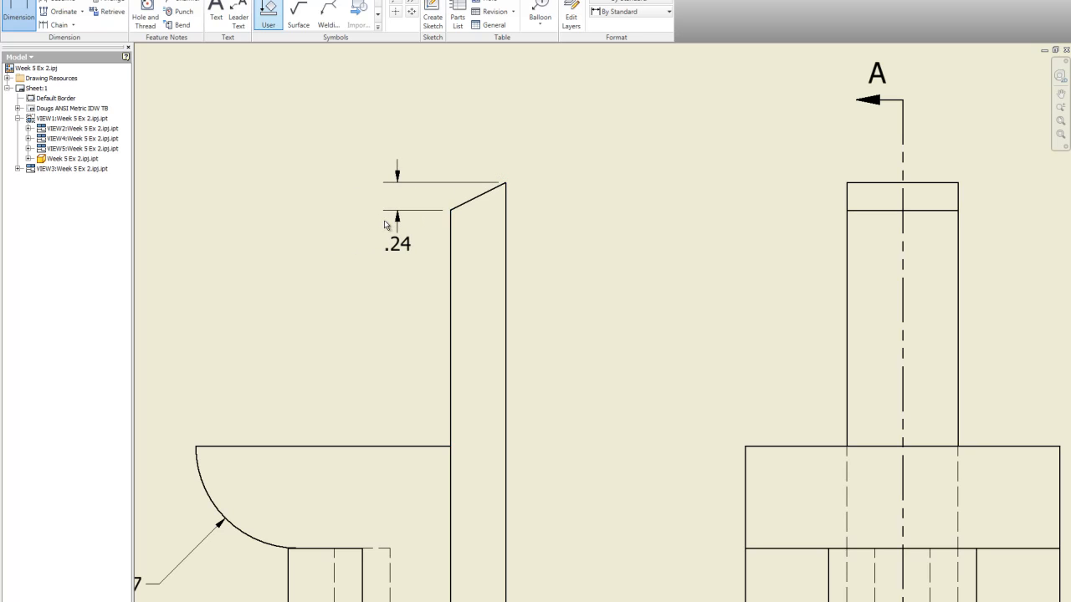
left_click(384, 220)
scroll(384, 220, "down", 3)
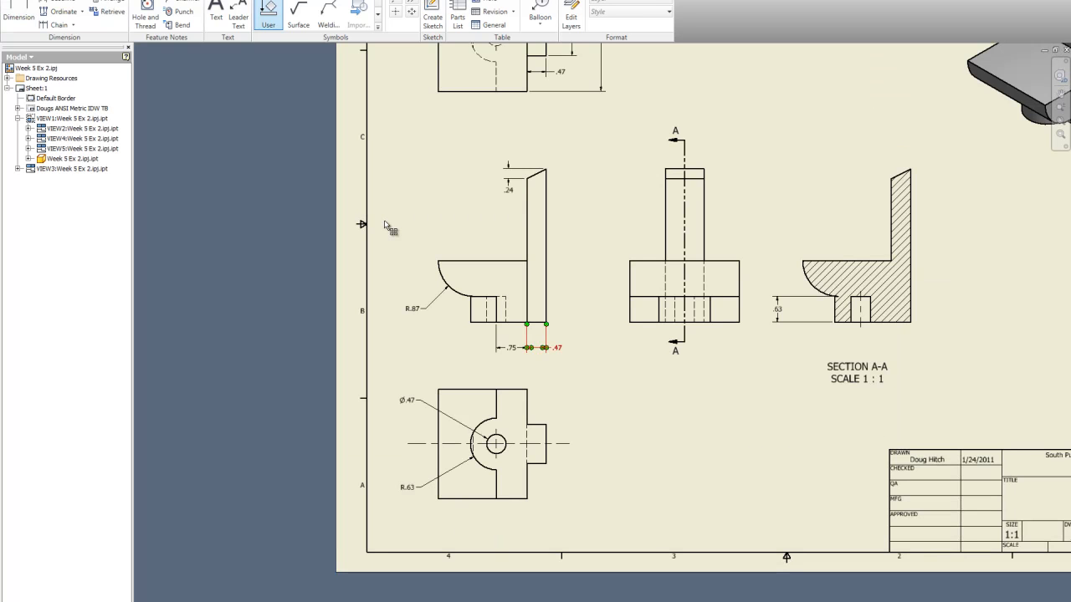
Step: Delete the upright's thickness dimension below the front view and dimension that thickness above the upright instead
key("Escape")
key("d")
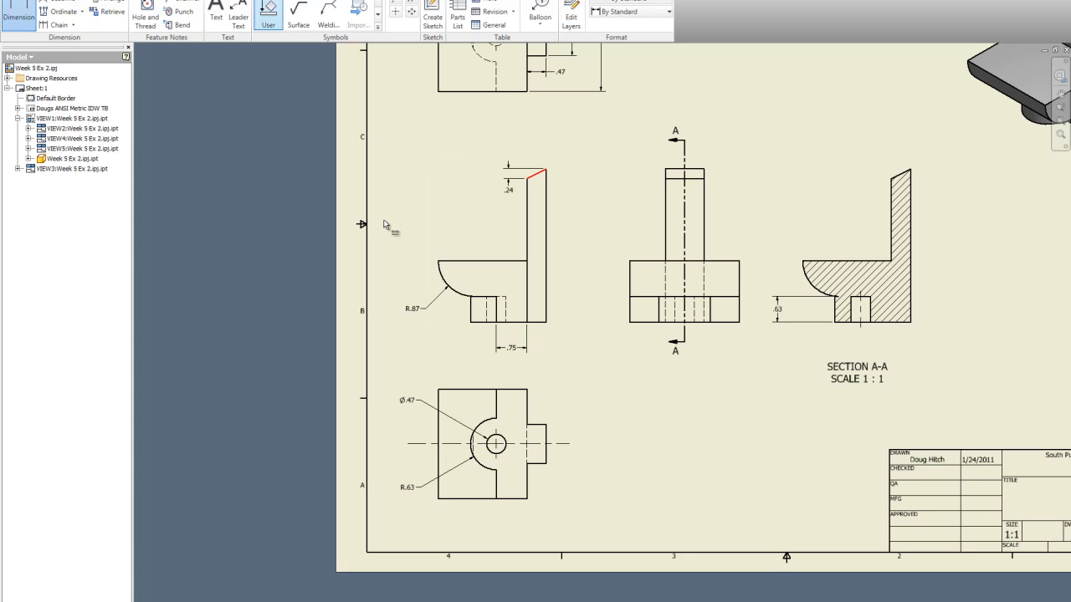
left_click(383, 221)
left_click(384, 222)
key("Escape")
key("Escape")
key("d")
left_click(384, 224)
left_click(384, 222)
key("Escape")
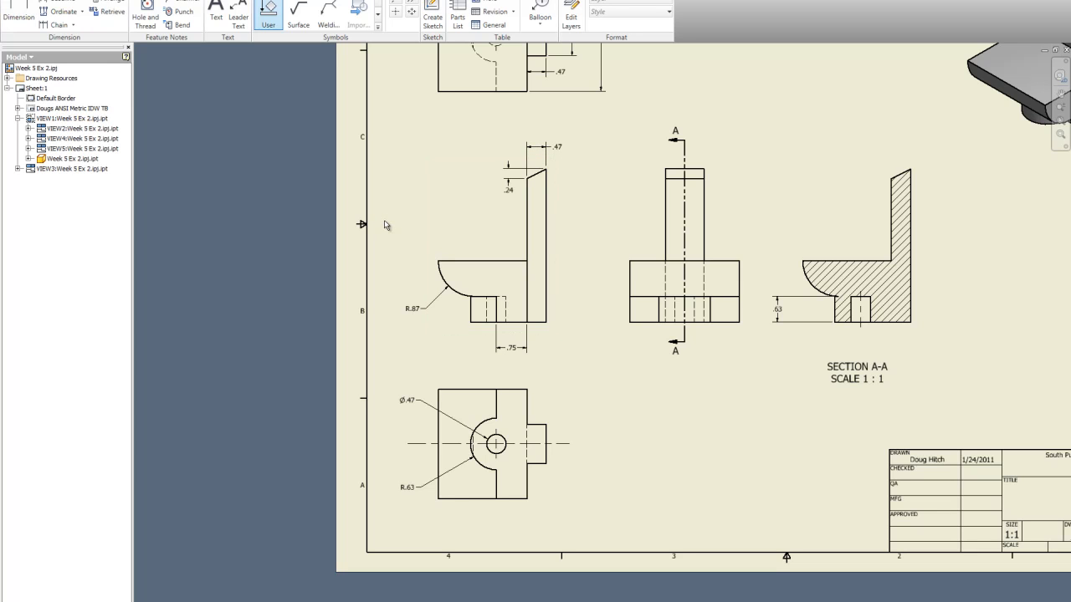
Step: Add a center mark to the quarter-round arc in section view A-A
scroll(384, 224, "up", 3)
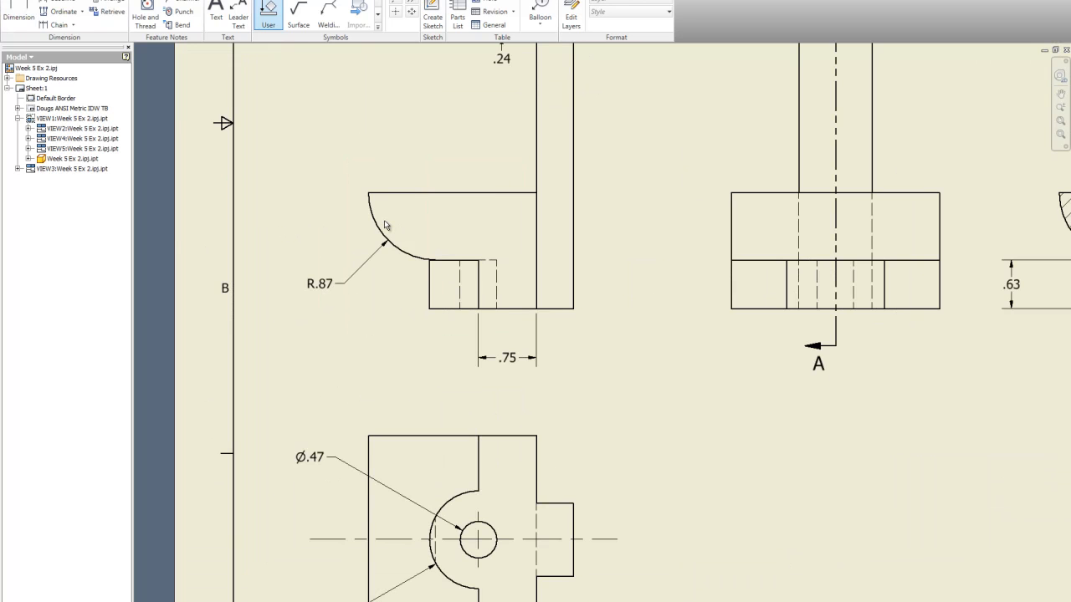
scroll(384, 225, "down", 3)
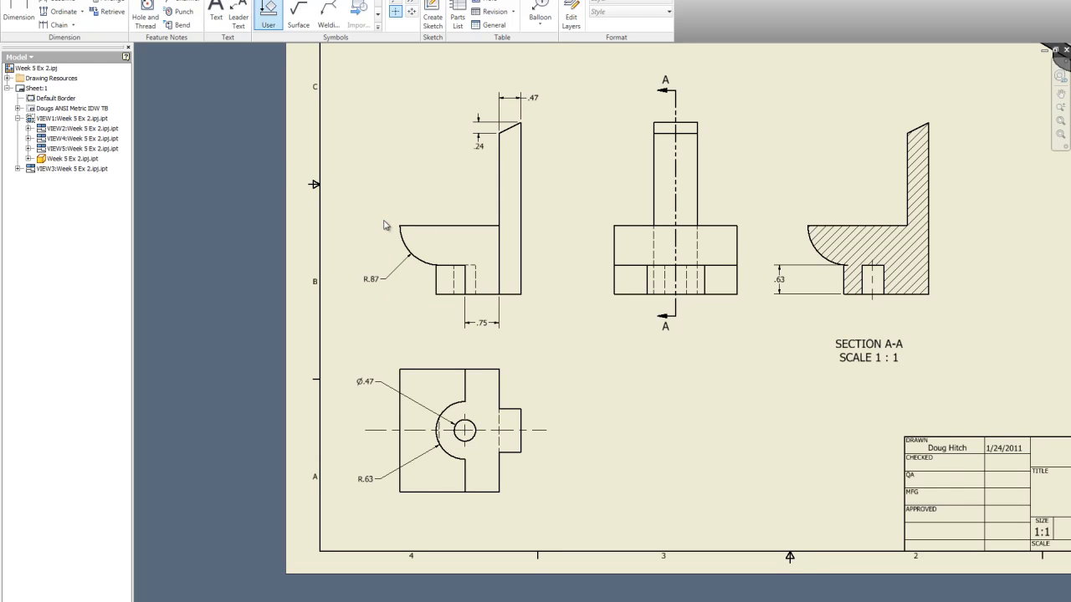
left_click(396, 10)
left_click(818, 253)
scroll(904, 235, "up", 7)
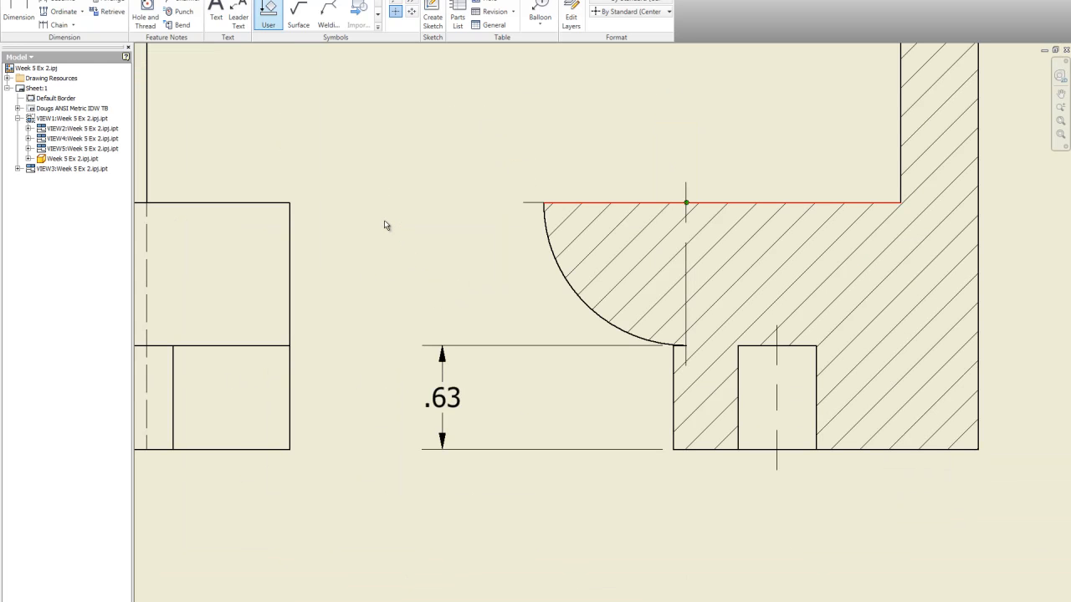
scroll(384, 222, "down", 3)
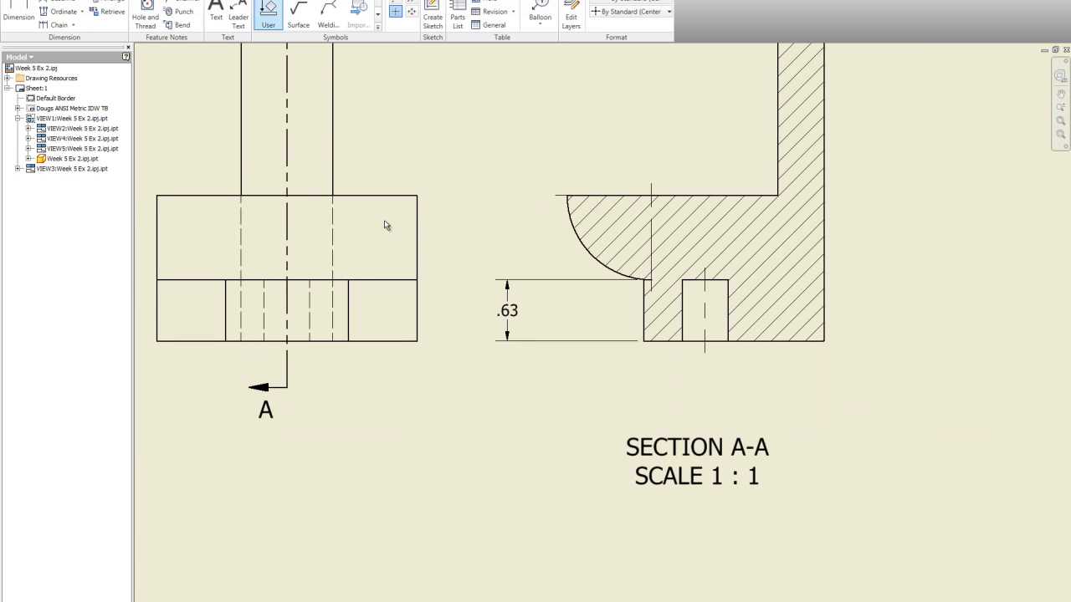
scroll(386, 225, "down", 3)
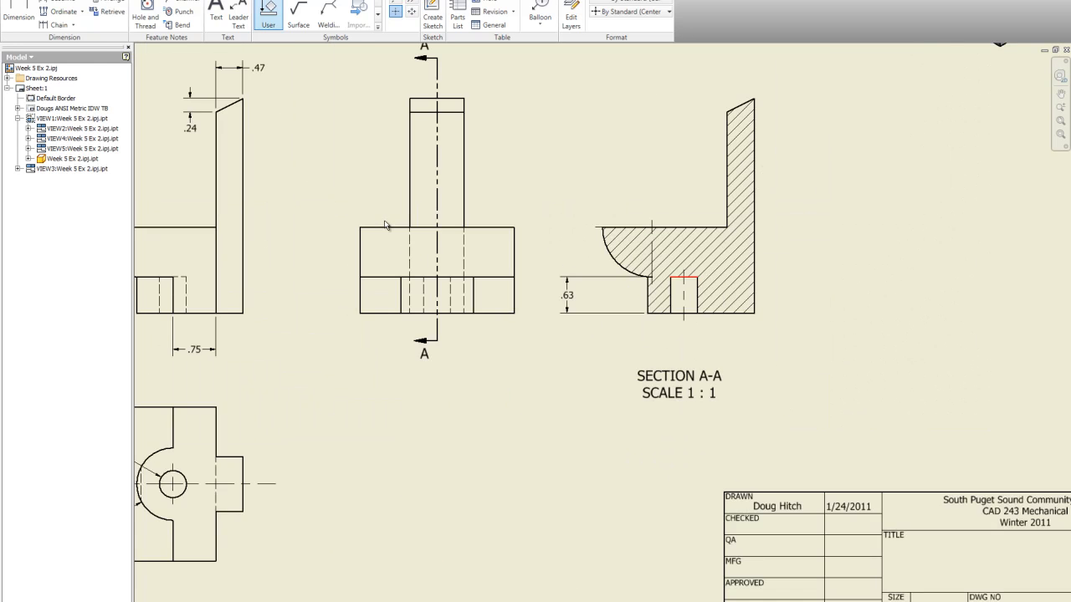
Step: Move the lower block's vertical height dimension closer to the part in section view A-A
scroll(386, 225, "down", 3)
scroll(386, 225, "up", 4)
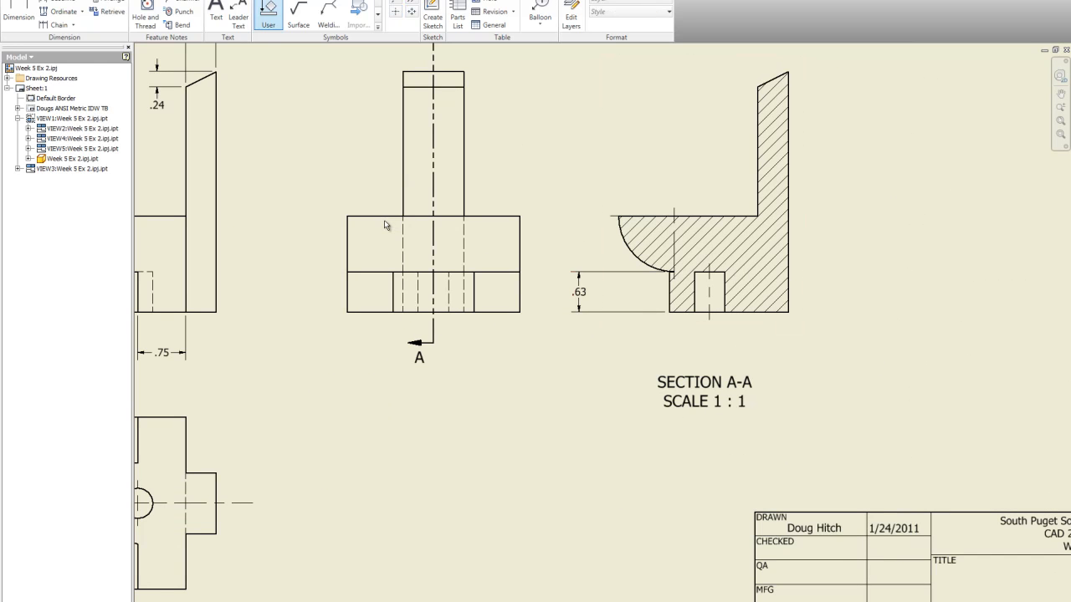
left_click_drag(579, 292, 635, 298)
left_click(385, 226)
key("Escape")
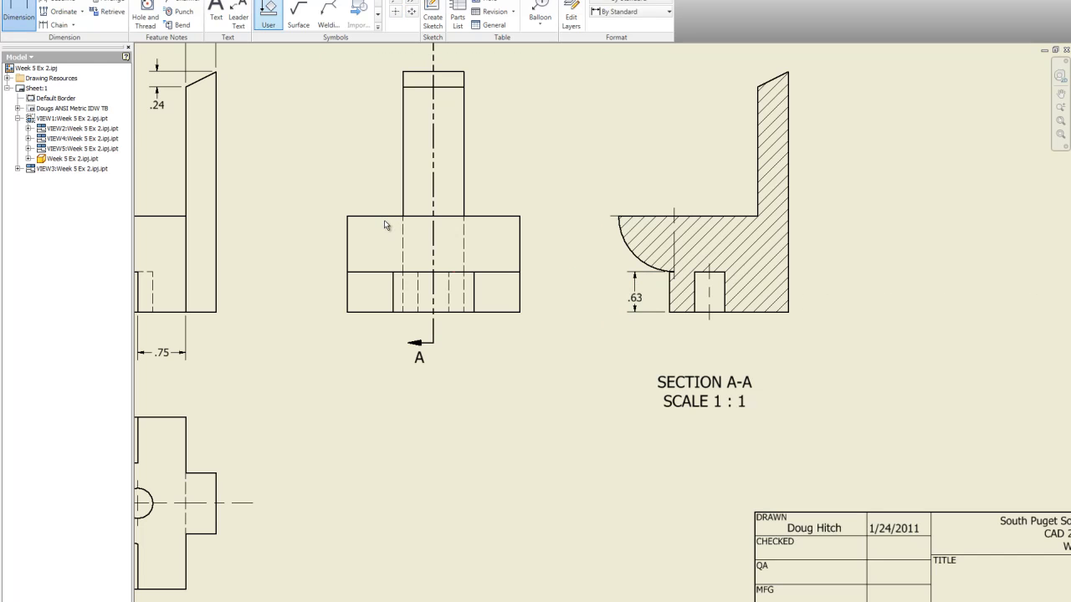
Step: Dimension the quarter-round arc's radius in section A-A and remove the arc's radius dimension from the front view
left_click(633, 254)
key("Home")
key("Escape")
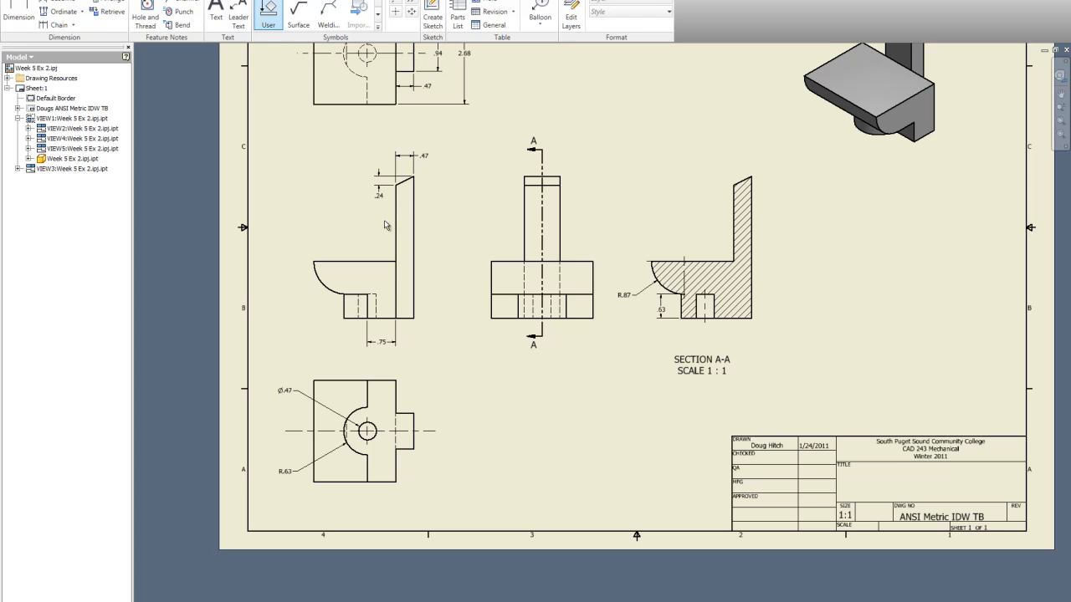
Step: Dimension the main block's horizontal width in the top view, placing it below the view
key("Home")
scroll(384, 220, "up", 3)
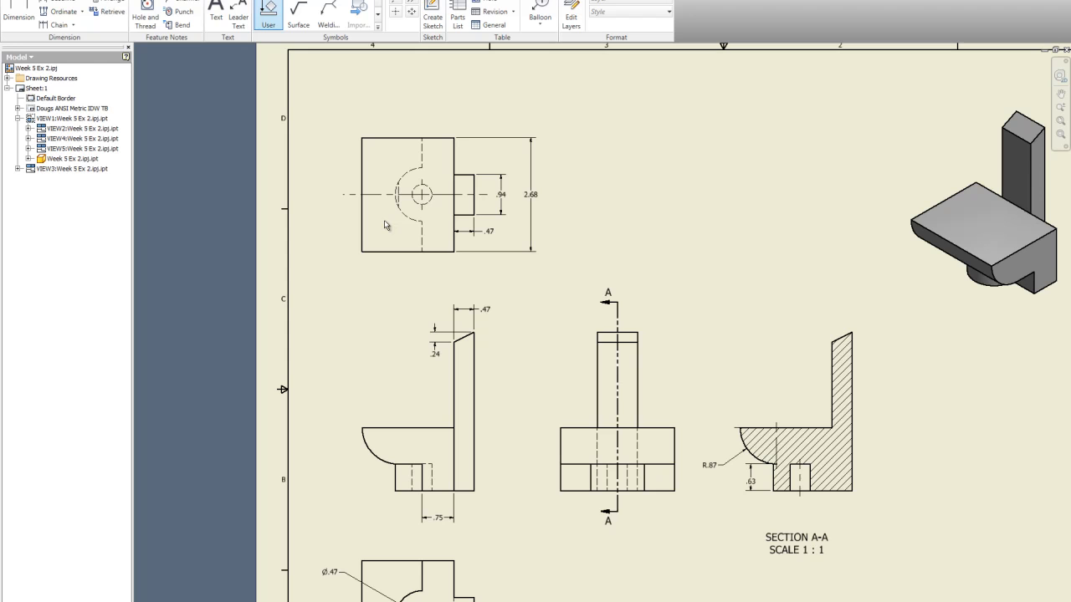
scroll(384, 226, "down", 3)
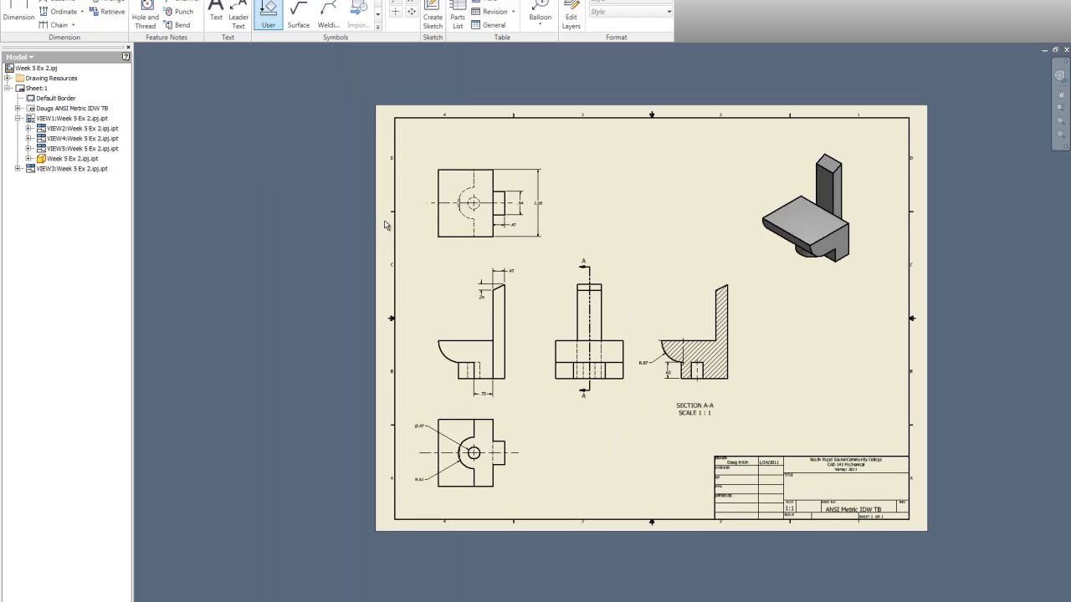
scroll(385, 226, "up", 3)
key("d")
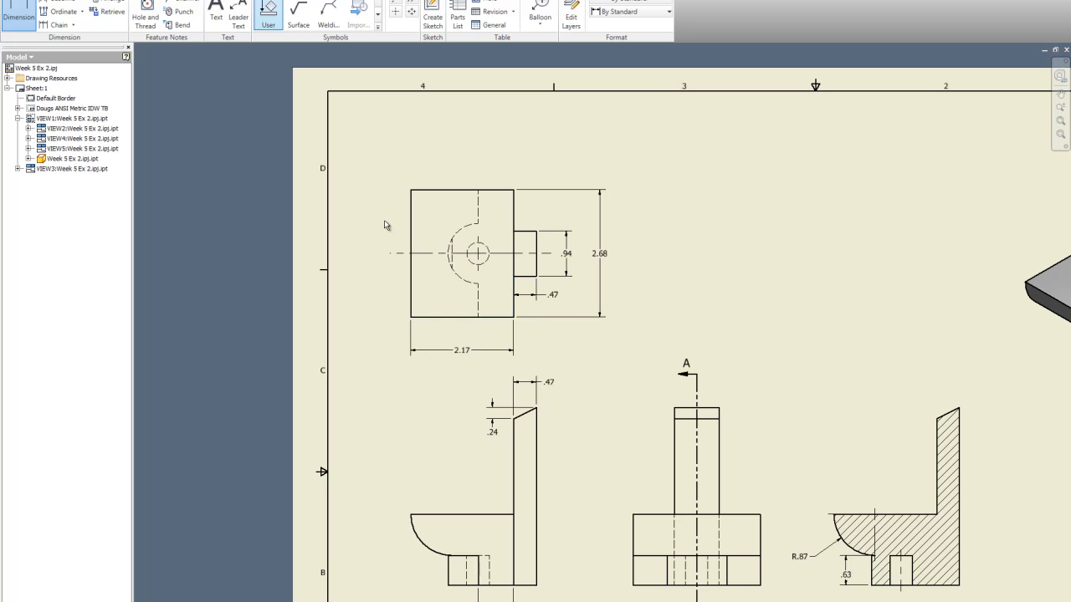
Step: Dimension the upright's overall height in the front view, placing it between the front and side views
scroll(384, 220, "down", 2)
scroll(384, 220, "down", 2)
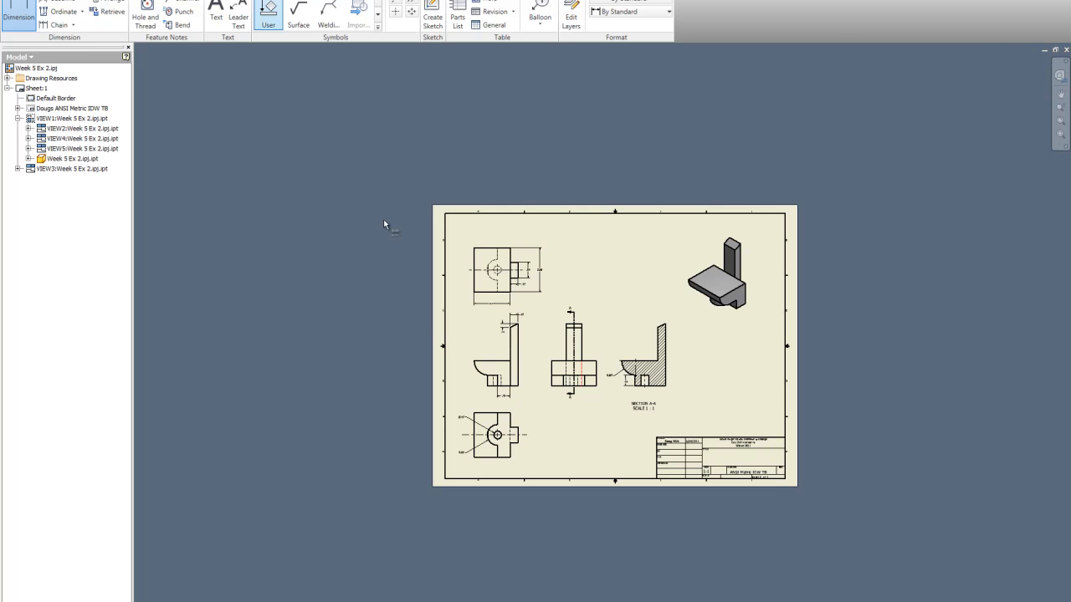
key("Home")
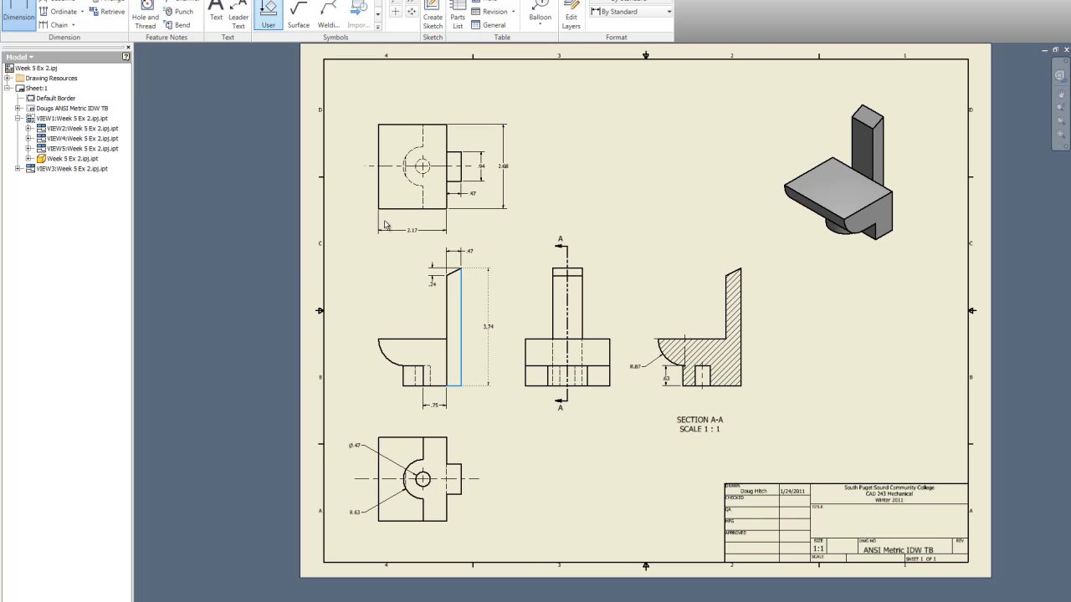
key("Escape")
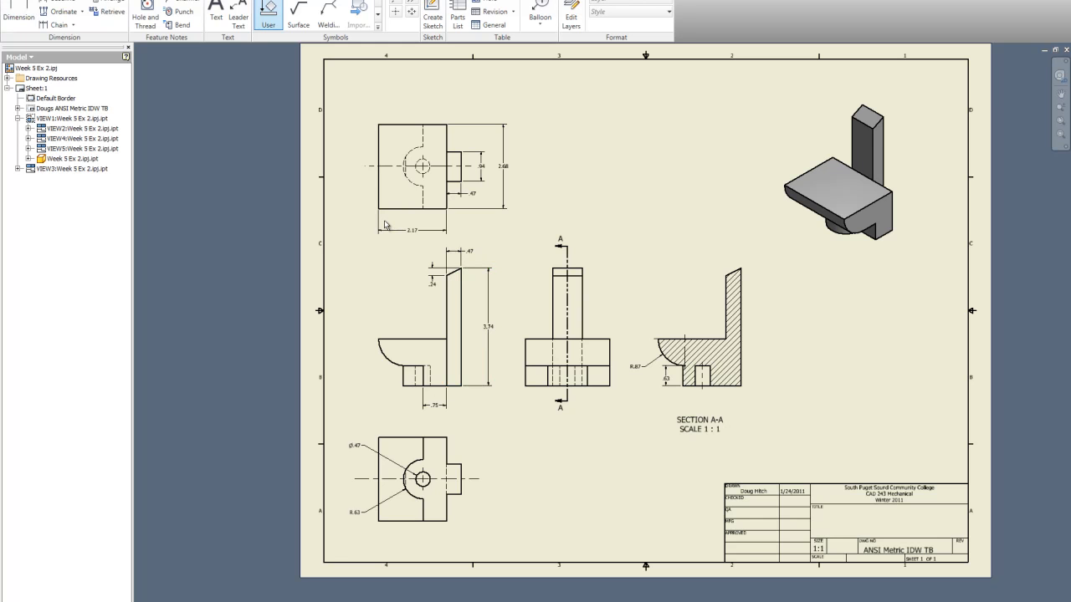
scroll(730, 392, "down", 3)
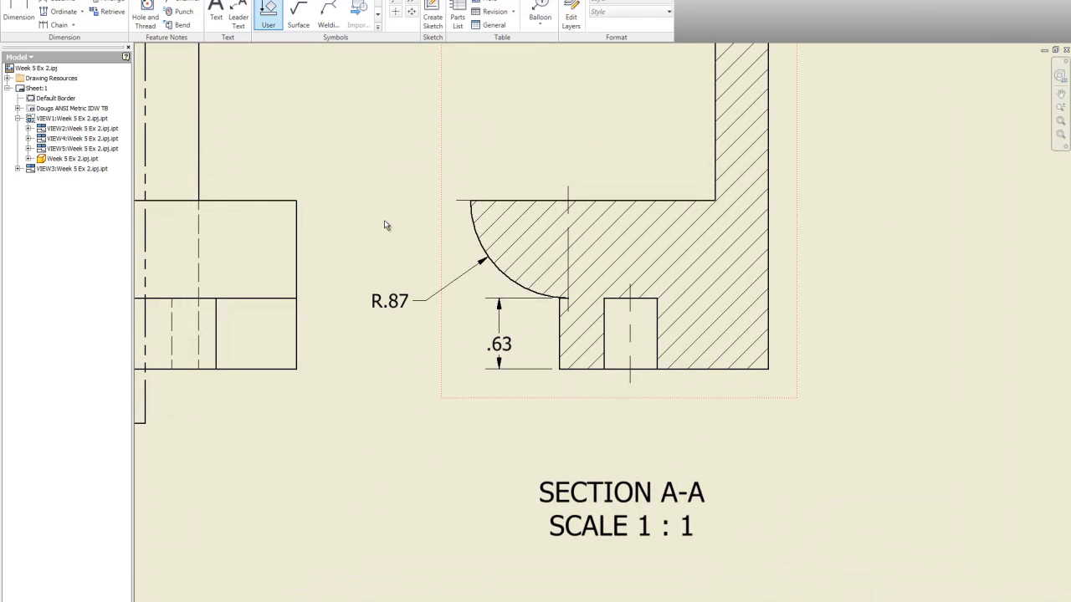
scroll(384, 224, "up", 3)
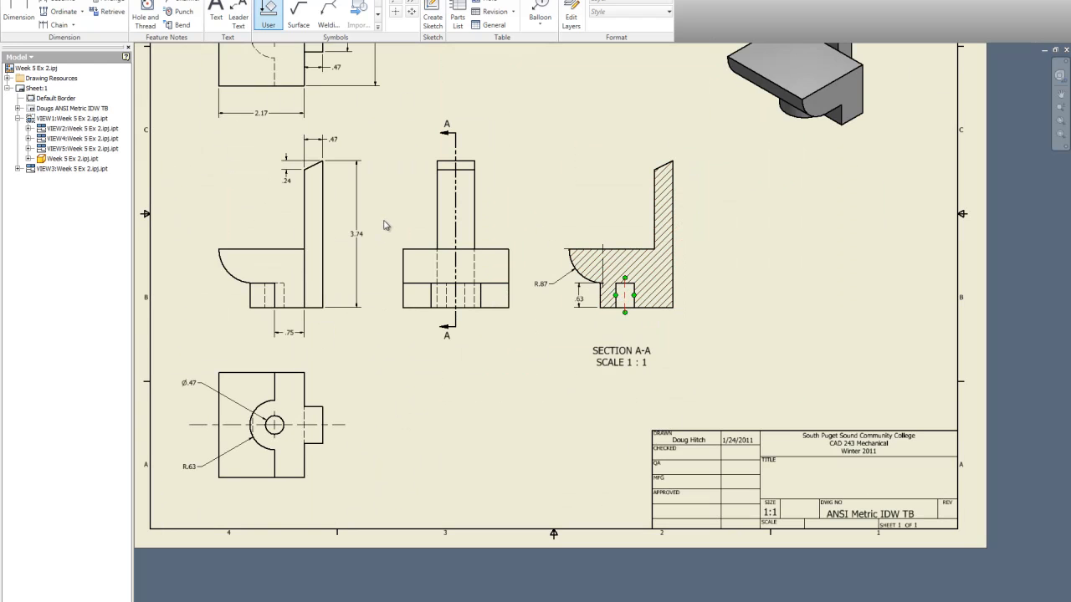
scroll(384, 224, "up", 2)
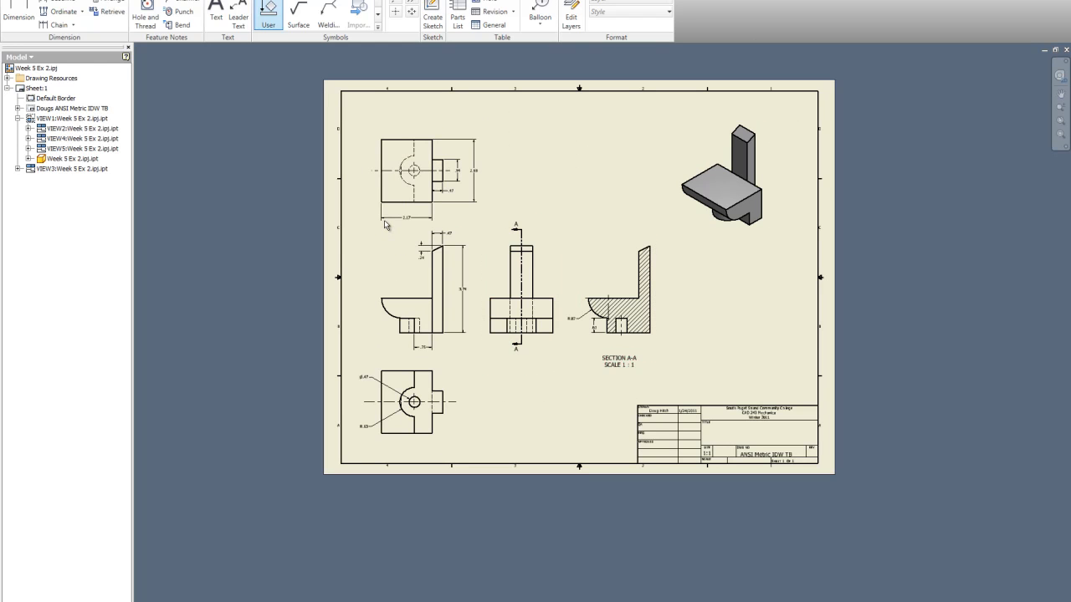